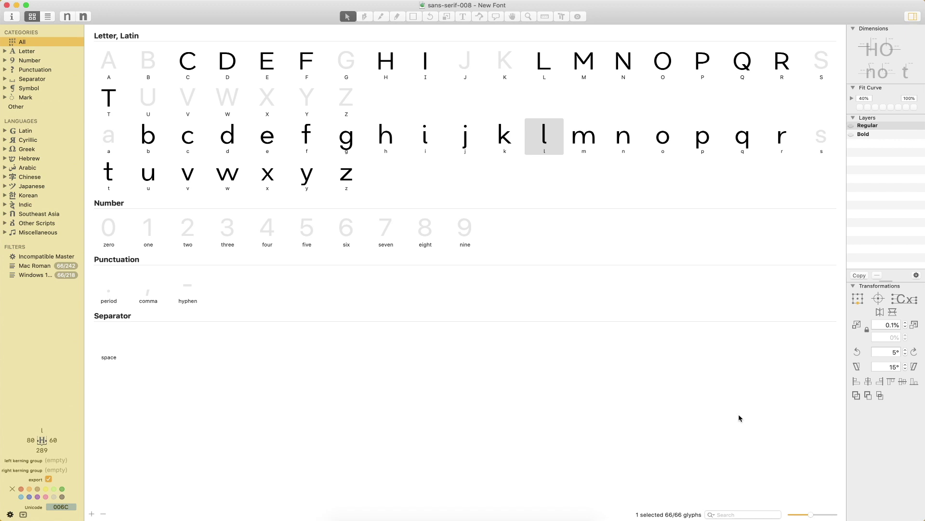
- Add a new alternate glyph named a.ss01 to the font
key("super+shift+g")
type("j")
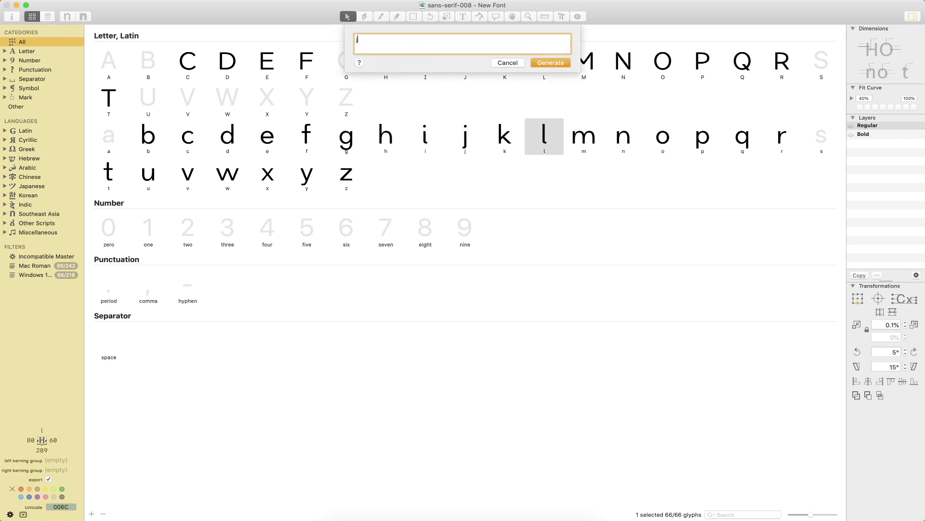
type("a.ss01")
type("1")
key("Return")
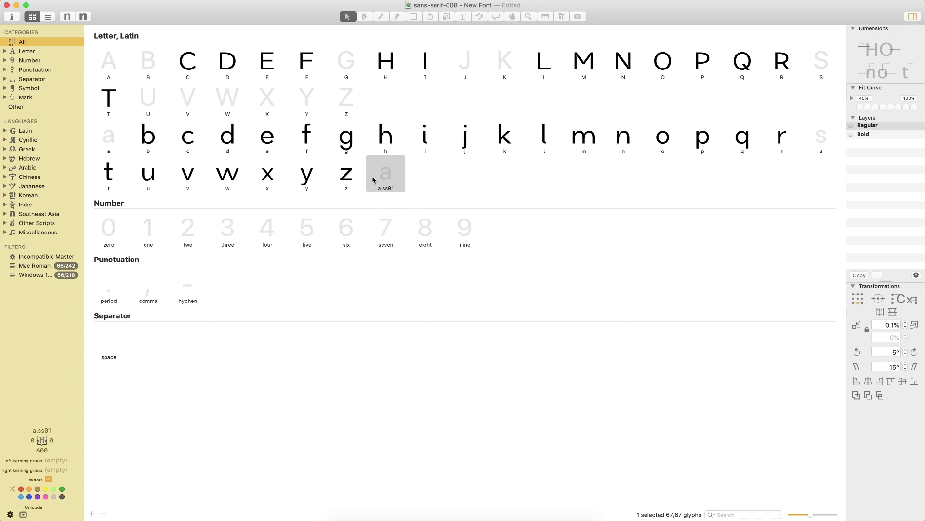
- Open the font's feature settings and automatically generate the OpenType features from the glyph set
left_click(12, 18)
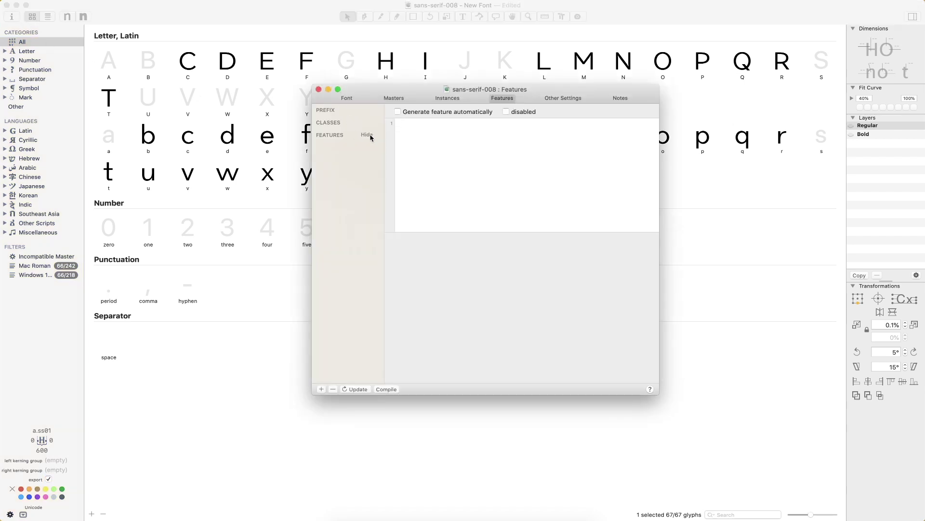
left_click(364, 391)
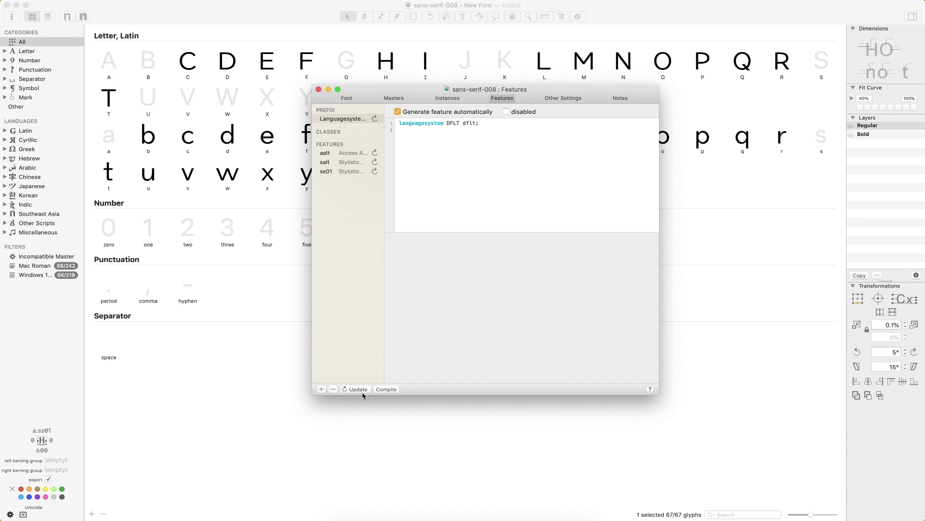
- Examine the generated code of the aalt, salt and ss01 features, and close the font settings
left_click(340, 154)
left_click(347, 165)
left_click(349, 174)
left_click(349, 162)
left_click(351, 155)
left_click(352, 171)
left_click(351, 153)
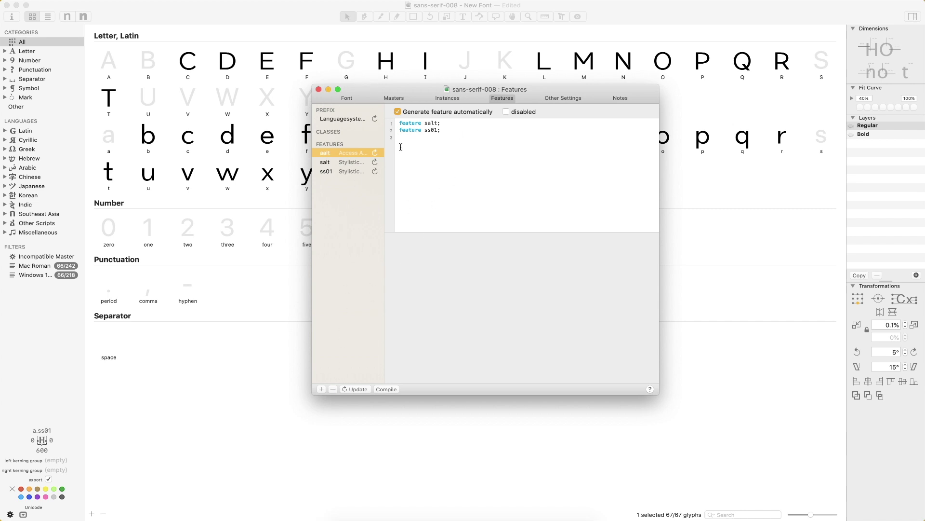
left_click(349, 165)
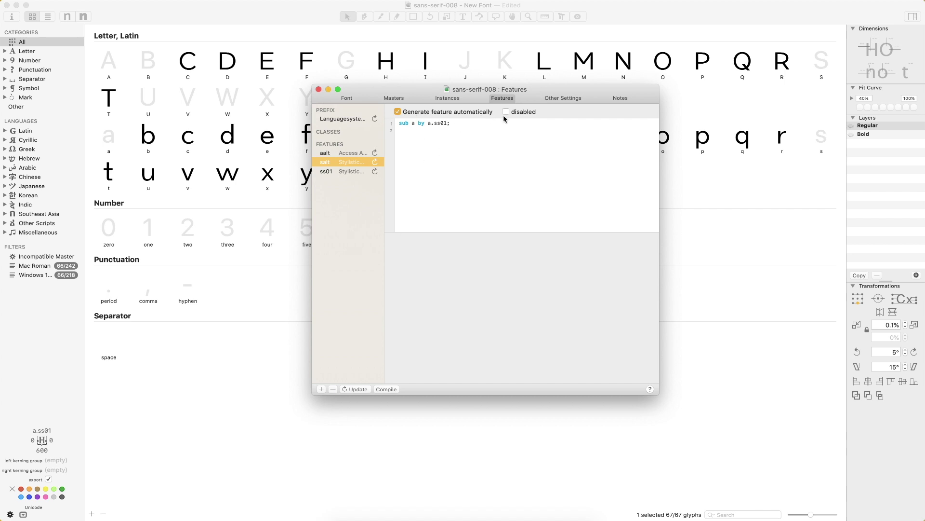
left_click(319, 89)
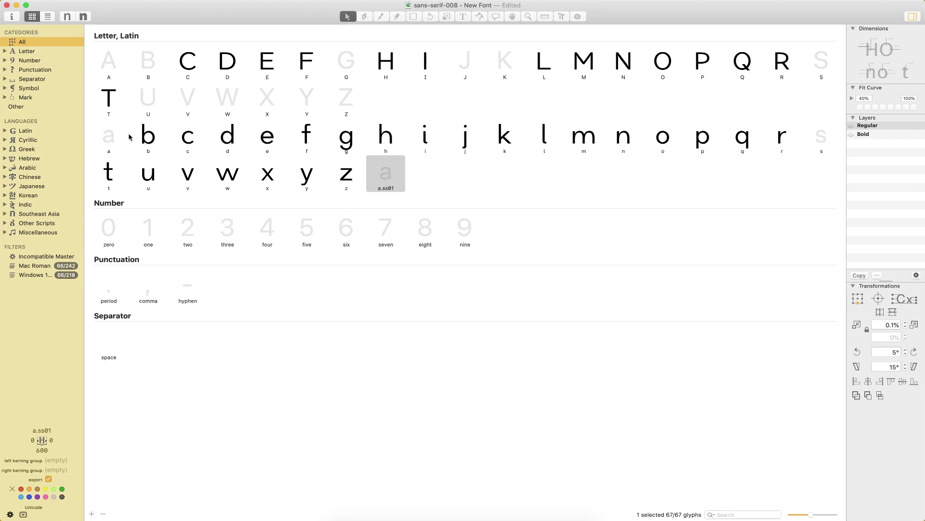
- Open the empty lowercase a glyph for editing and place two o's before it as reference letters
left_click(669, 141)
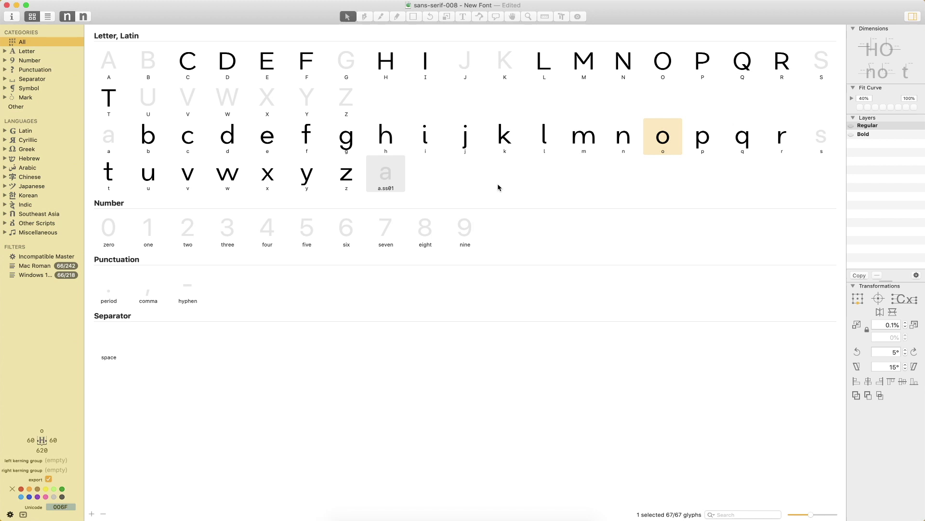
double_click(115, 128)
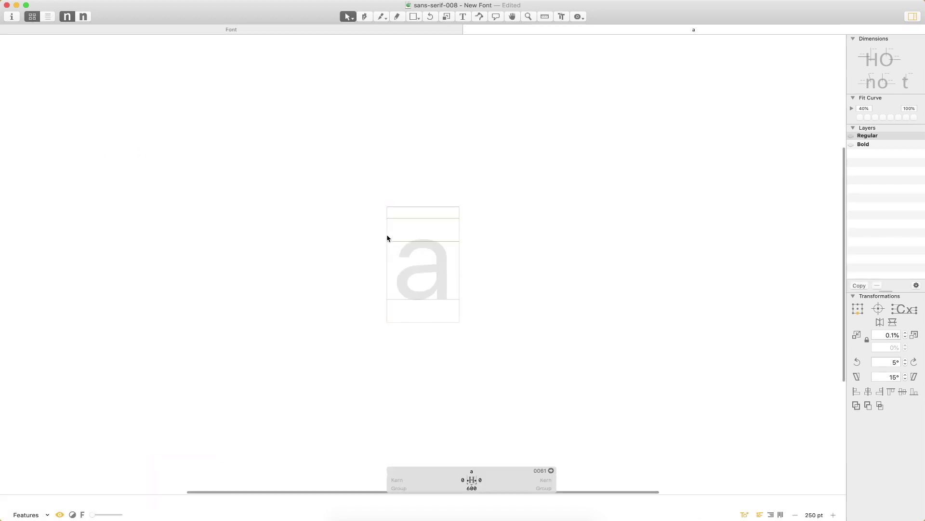
type("t")
type("oo")
key("Escape")
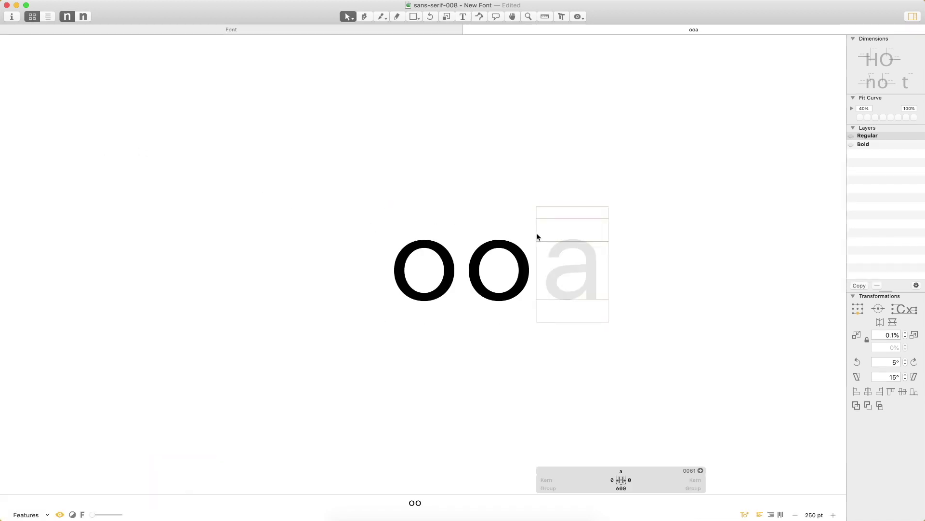
- Copy both outlines of the o glyph into the empty a glyph to form its bowl
double_click(519, 291)
key("z")
left_click_drag(616, 185, 420, 385)
key("v")
left_click_drag(464, 93, 296, 390)
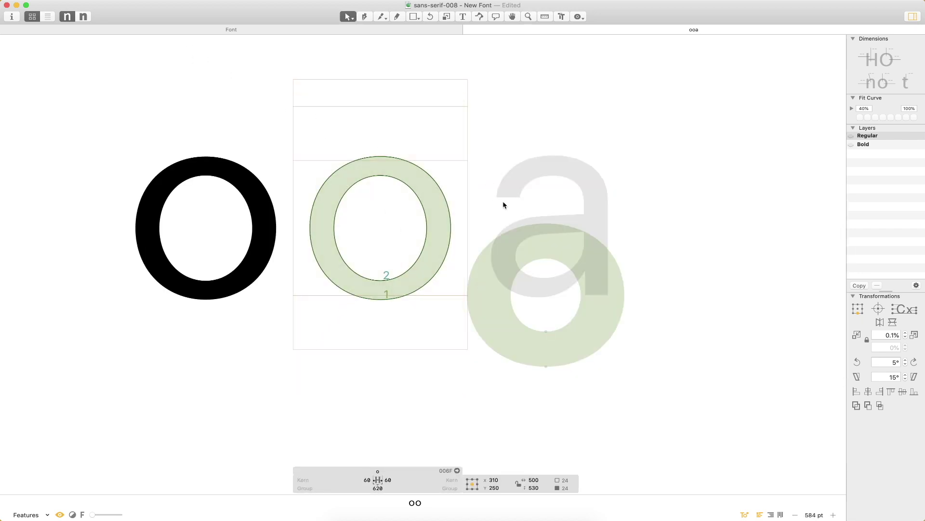
left_click(382, 216)
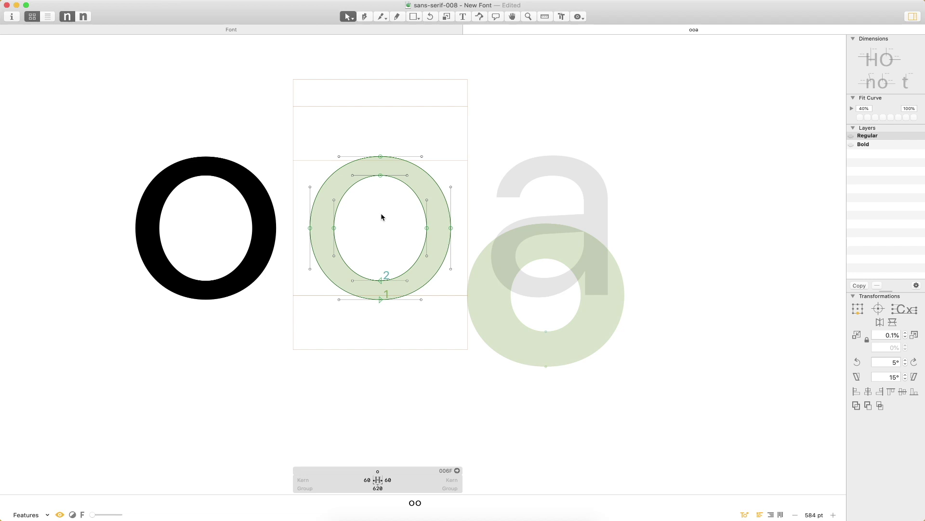
left_click_drag(486, 80, 258, 399)
double_click(576, 222)
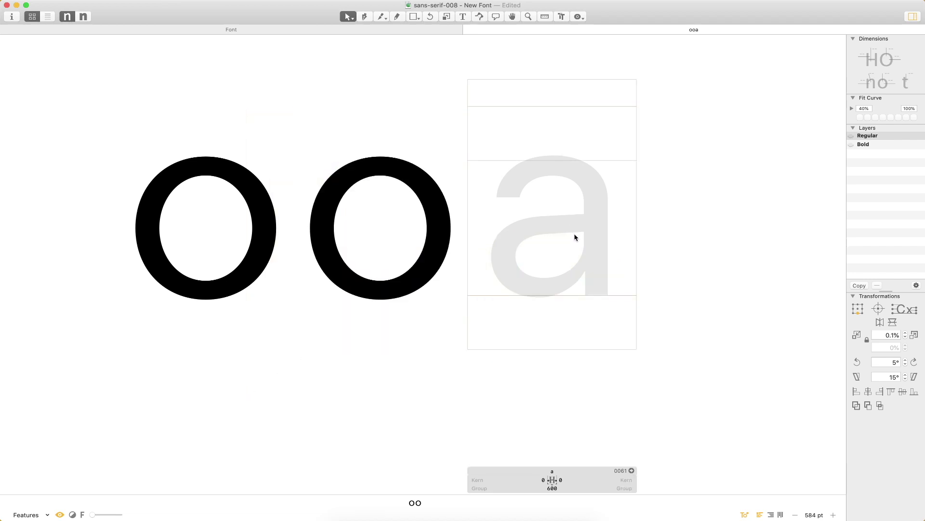
key("super+v")
scroll(603, 254, "right", 5)
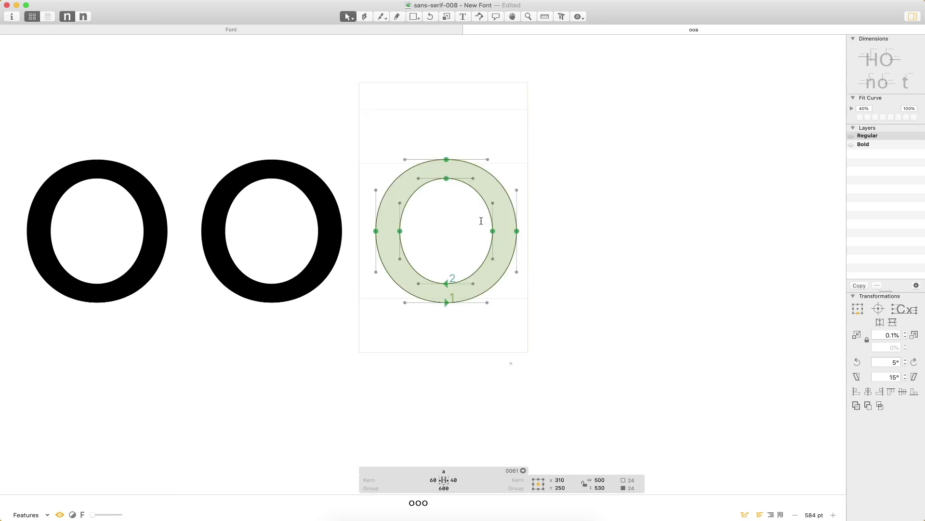
- Insert an i before the a and copy its tailed stem, without the dot, into the a glyph
type("t")
type("i")
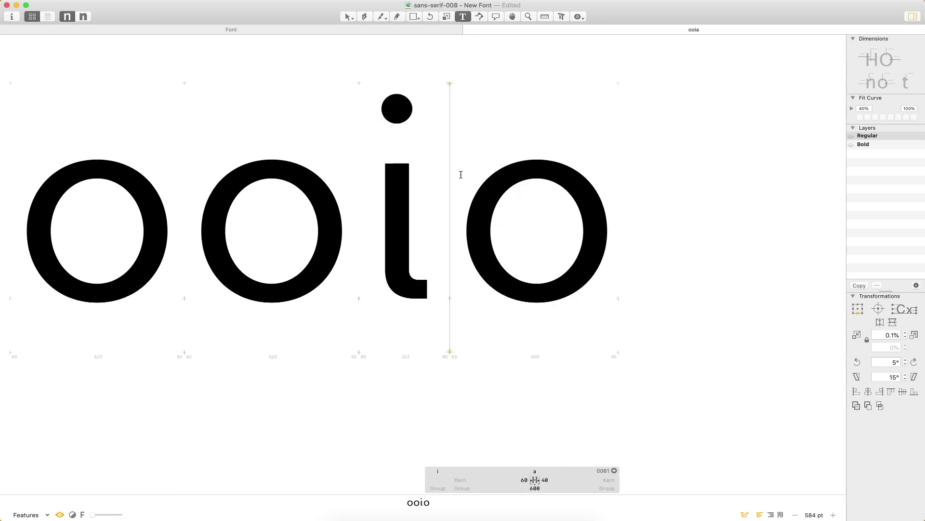
key("Escape")
double_click(403, 188)
left_click_drag(423, 148, 379, 332)
double_click(543, 239)
key("ctrl+v")
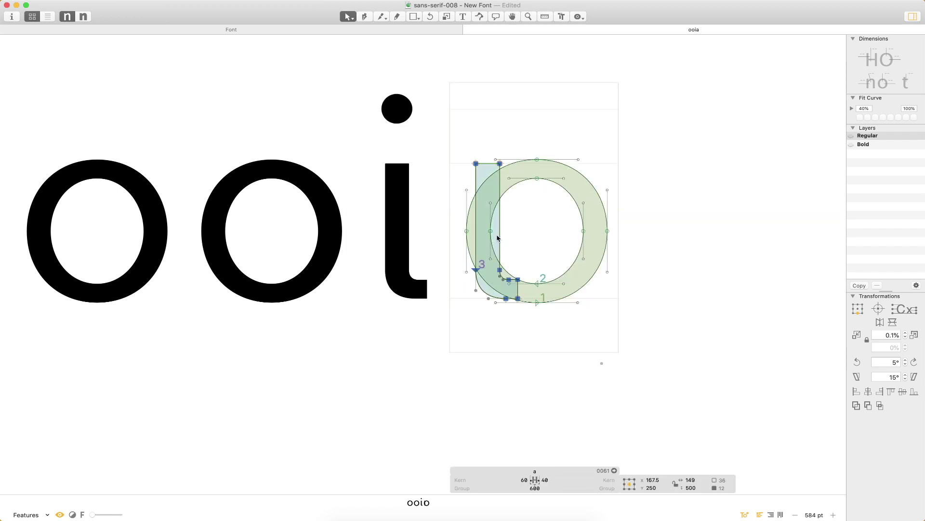
- Move the pasted stem over the bowl's far side so their outer edges align, centred at X 549.5
left_click_drag(500, 238, 609, 236)
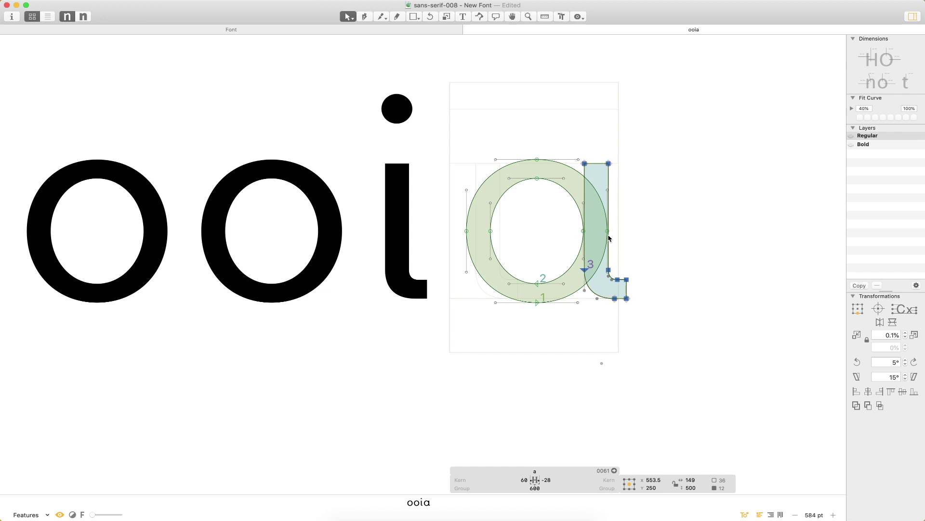
key("Left")
key("Left")
key("Left")
key("z")
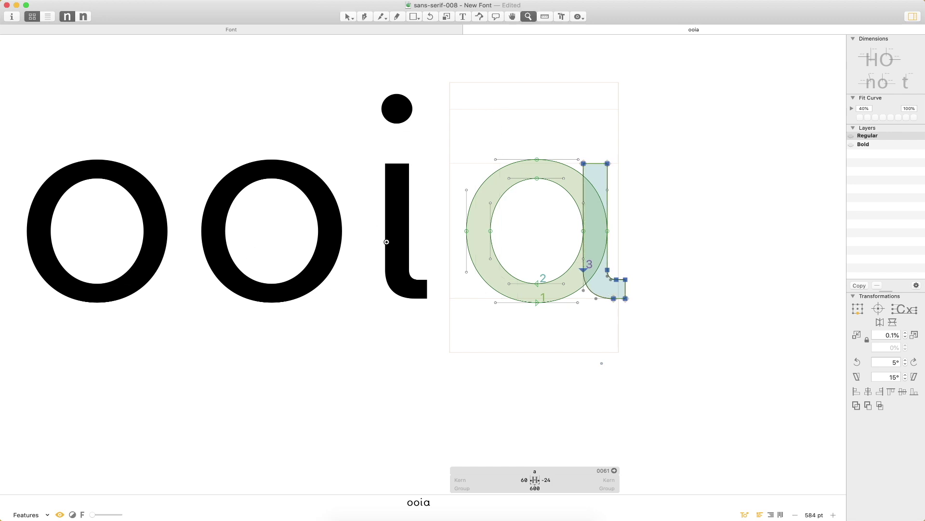
left_click_drag(709, 124, 588, 275)
key("v")
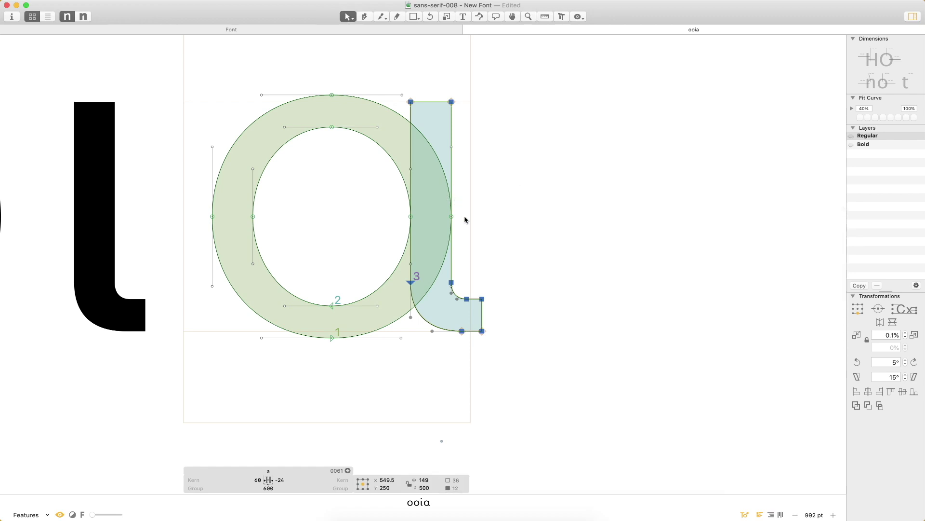
key("z")
left_click_drag(498, 191, 355, 264)
key("v")
key("shift+Right")
key("super+0")
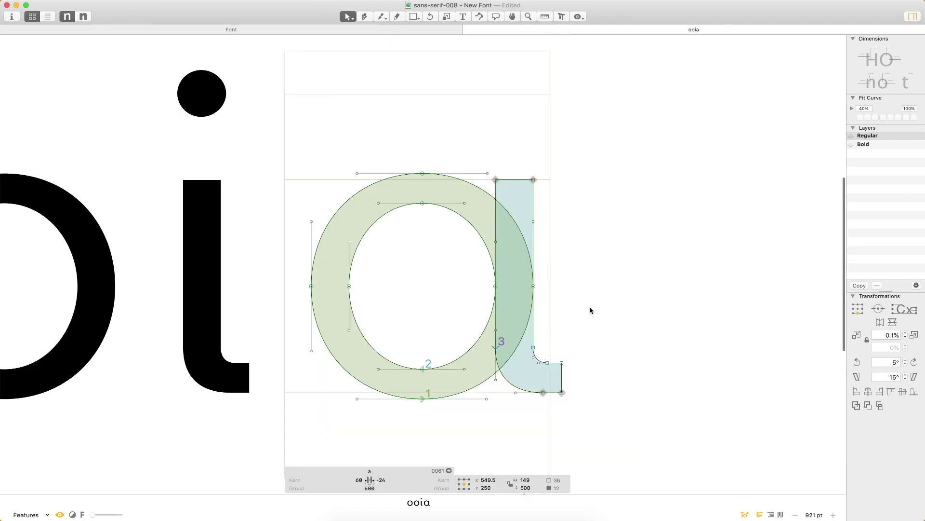
- Replace the preview text with aaa, keeping the last a open for editing
key("t")
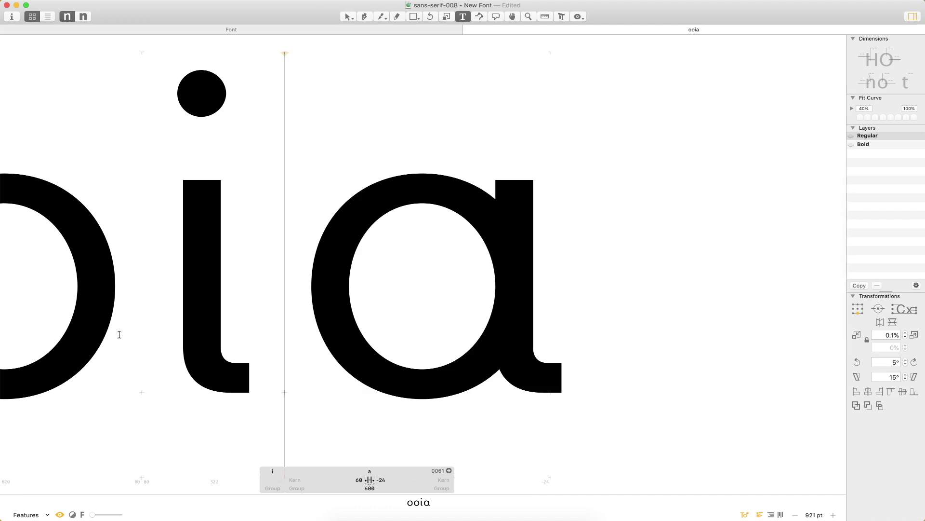
key("super+a")
type("aaa")
key("Escape")
key("space")
left_click_drag(723, 306, 553, 266)
key("super+minus")
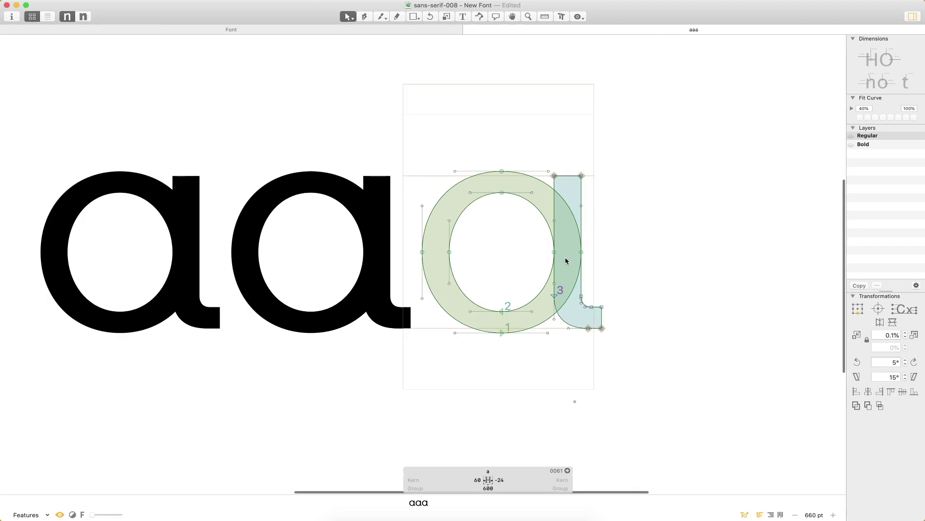
- Shift the outer bowl's right extreme node and the right-hand handles of its upper and lower nodes 20 units left
key("z")
left_click(624, 164)
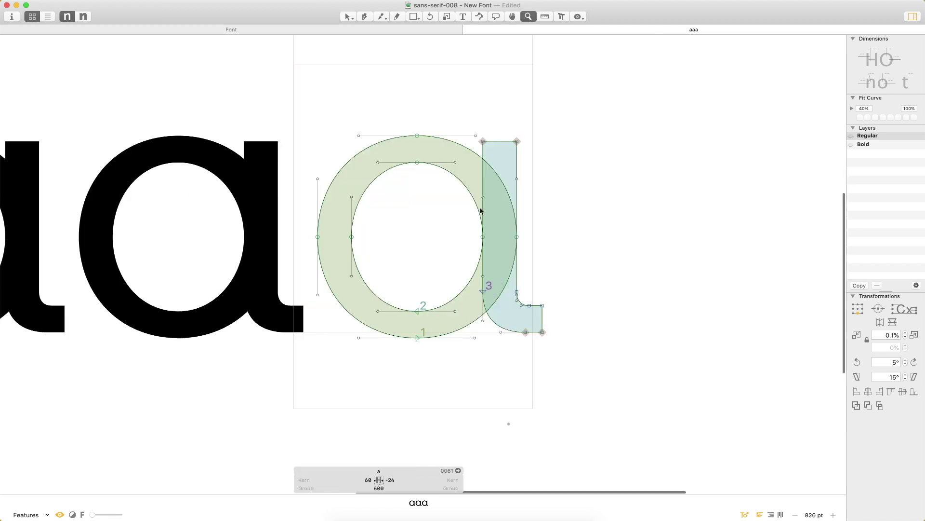
key("v")
left_click(516, 237)
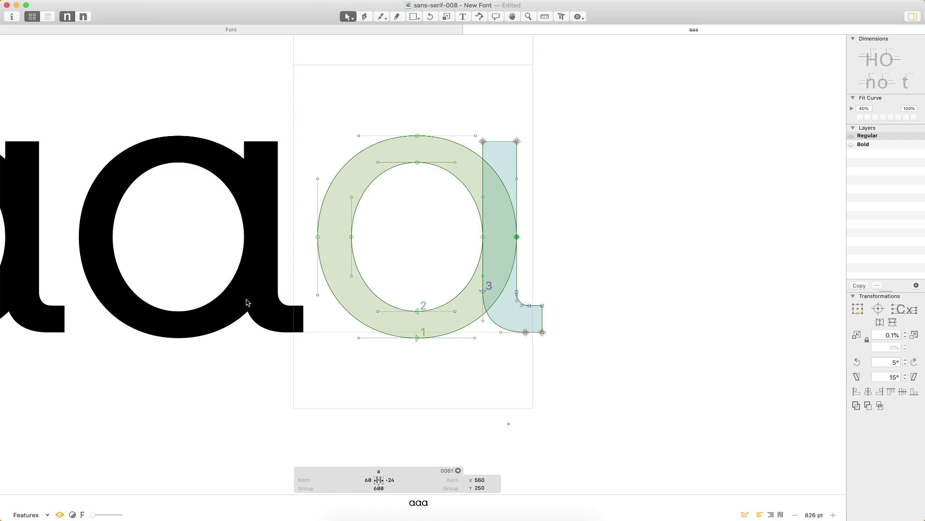
left_click(475, 338, "shift")
left_click(476, 135, "shift")
key("shift+Left")
key("shift+Left")
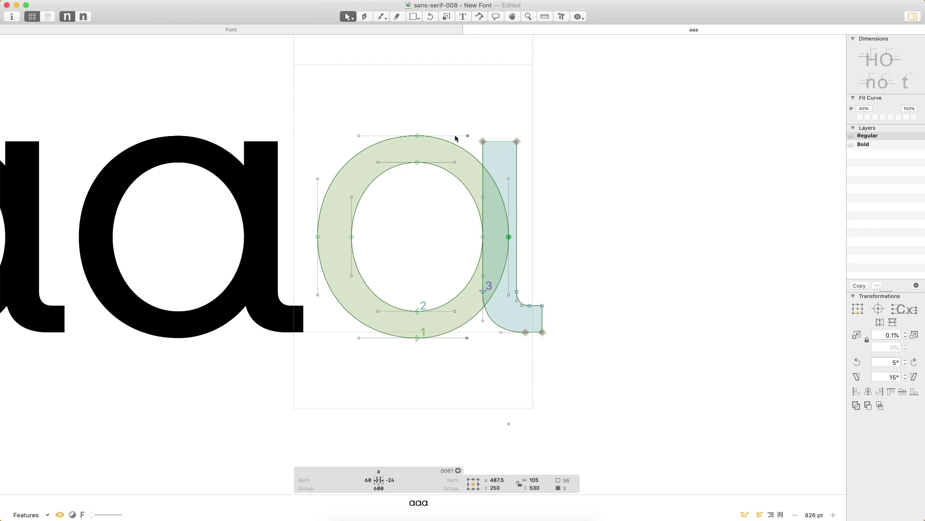
- Deselect the nodes and check the narrowed bowl in the aaa text at a smaller size
left_click(644, 177)
key("super+minus")
key("super+minus")
key("space")
left_click_drag(471, 285, 554, 268)
key("t")
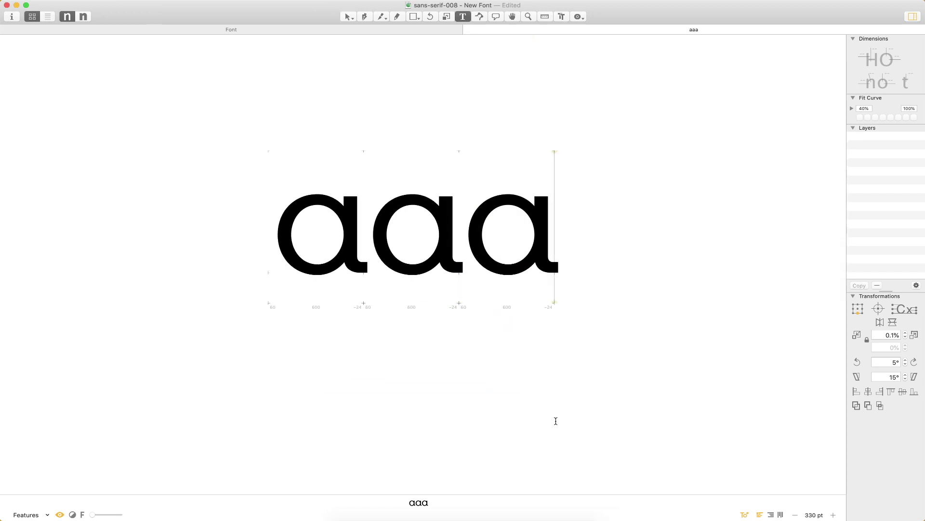
key("Escape")
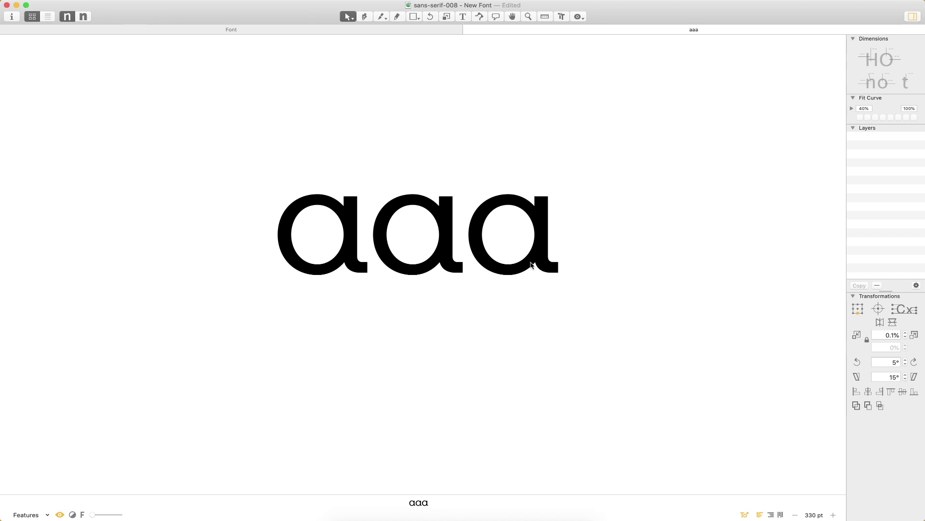
- Insert an i before the last a in the preview text as a spacing reference
double_click(531, 264)
key("Tab")
key("Tab")
key("Return")
type("t")
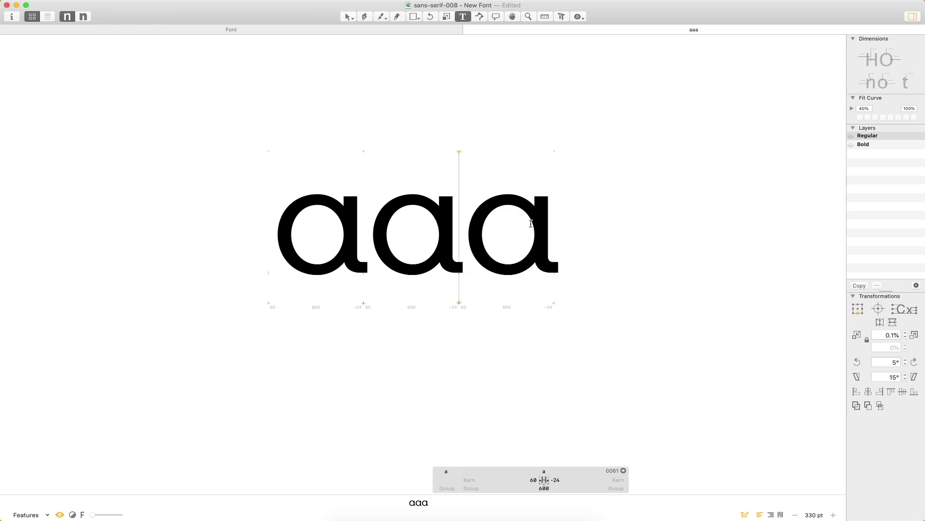
type("i")
key("Escape")
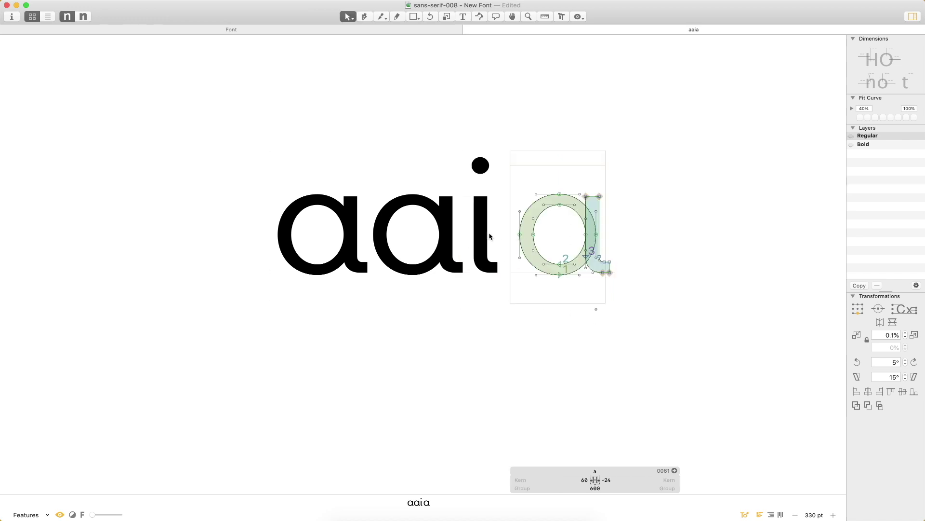
- Set the right sidebearing of the a glyph to 80
double_click(491, 237)
double_click(555, 239)
left_click(606, 480)
type("80")
key("Return")
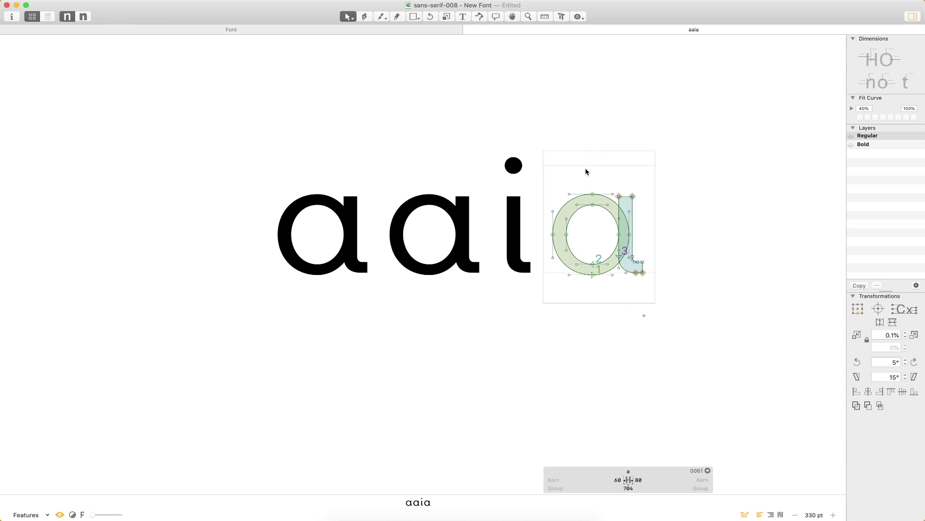
- Replace the preview text with the word raining to check the spacing of the a
key("t")
key("super+a")
type("run")
key("BackSpace")
key("BackSpace")
type("aining")
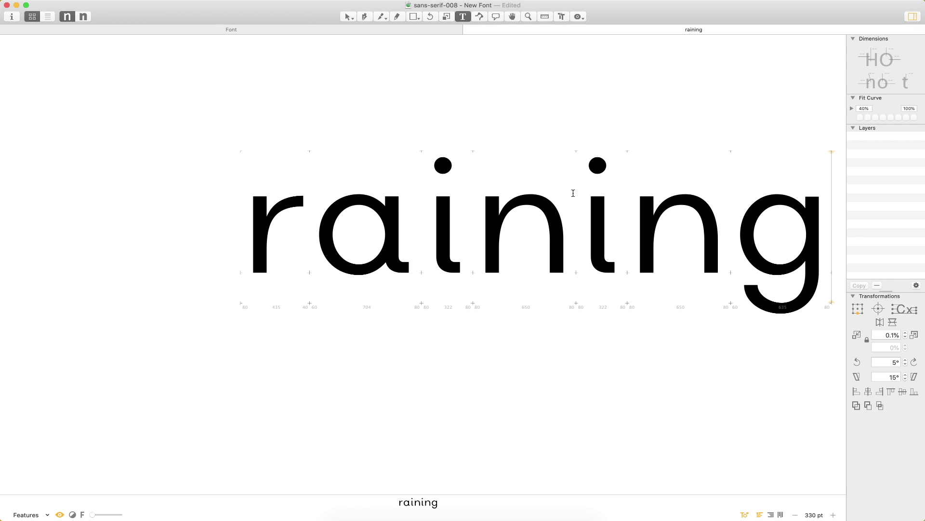
- Replace the initial r of the preview word with a j to make jaining
key("Left")
key("Left")
key("Left")
key("Left")
key("Left")
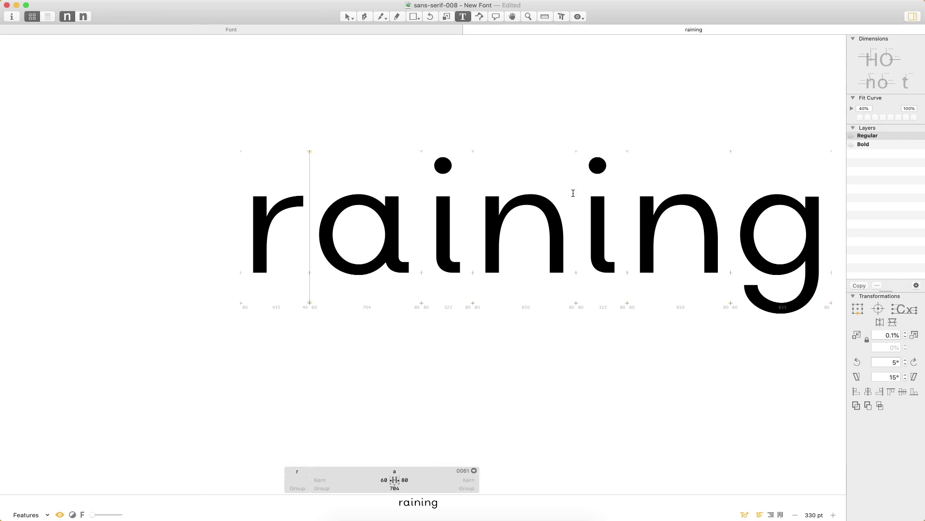
key("BackSpace")
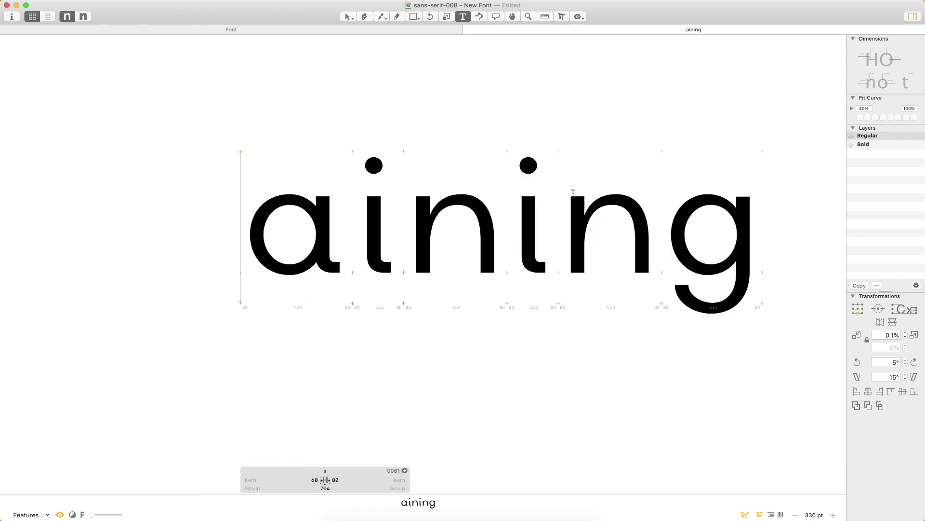
type("j")
key("Escape")
- Replace the preview text with joan and view it at 150 pt
key("super+minus")
key("t")
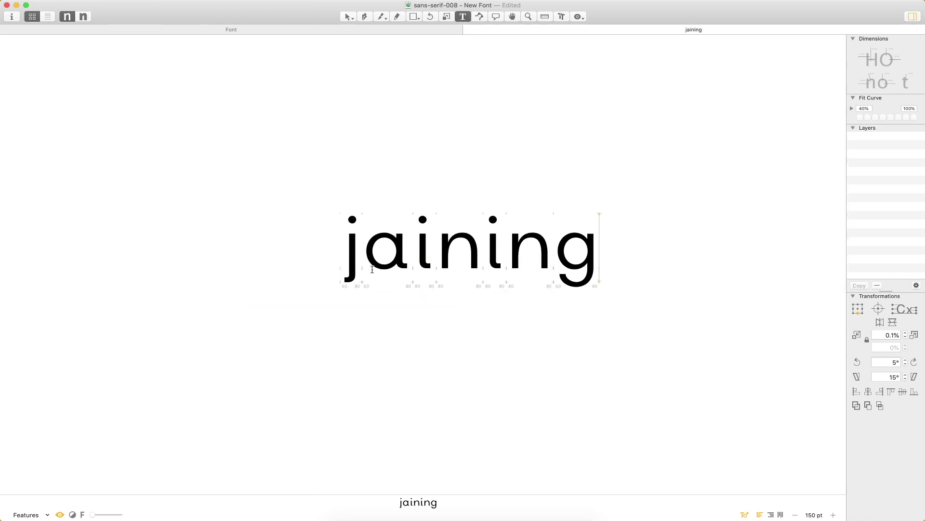
double_click(392, 263)
type("joan")
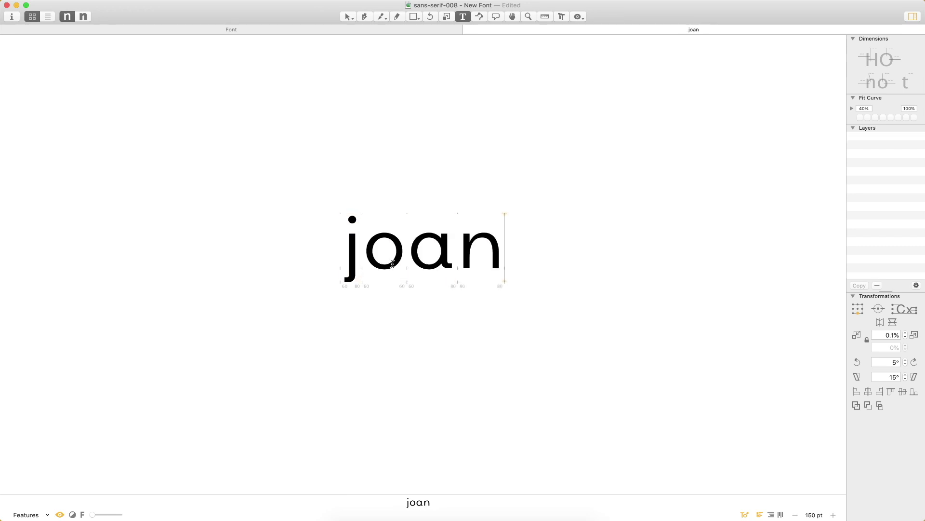
- Close the joan preview and open the default a glyph enlarged in its own tab, ready for text entry
key("Escape")
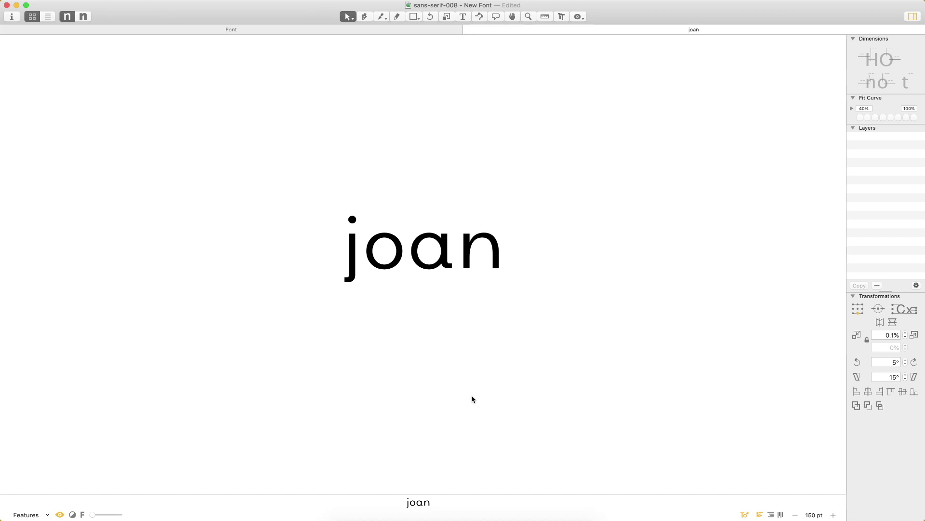
key("super+w")
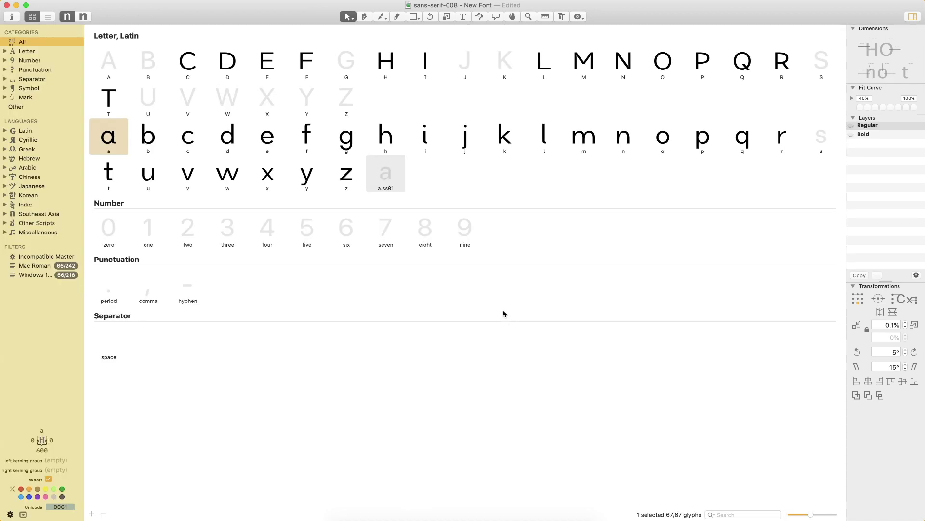
double_click(116, 143)
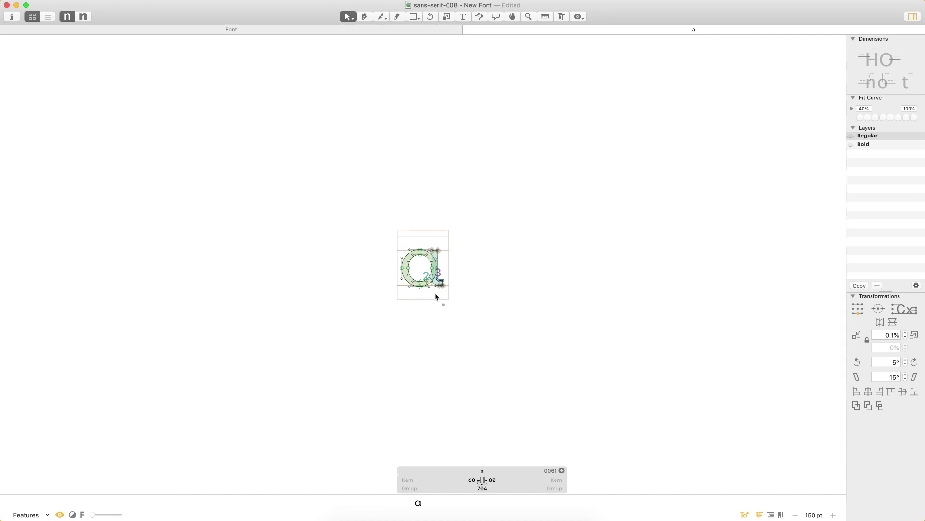
key("z")
left_click_drag(494, 192, 303, 359)
key("t")
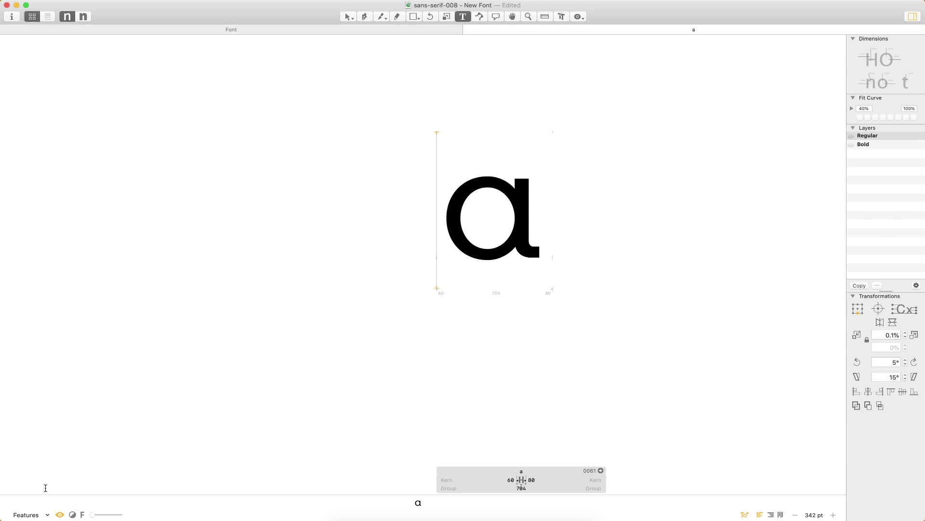
- Turn on Stylistic Set 1 for the preview and extend the text to abc
left_click(42, 514)
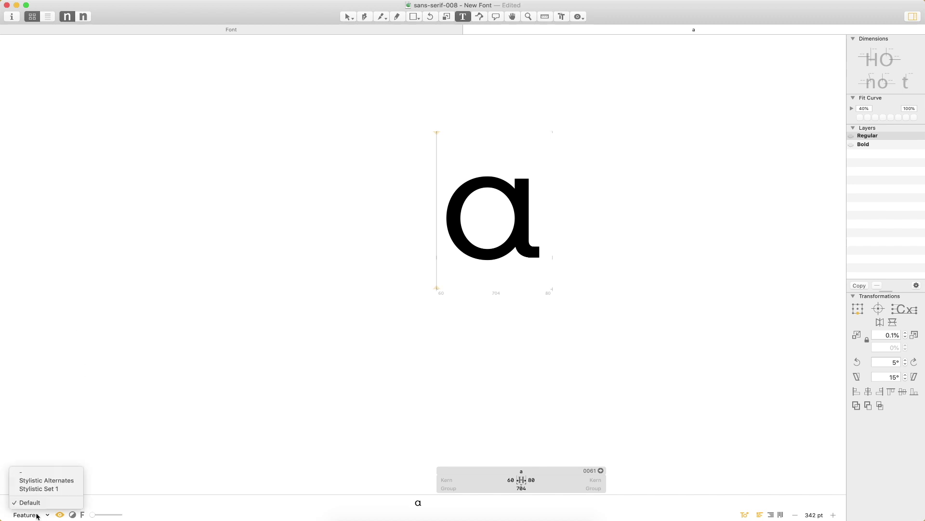
left_click(47, 489)
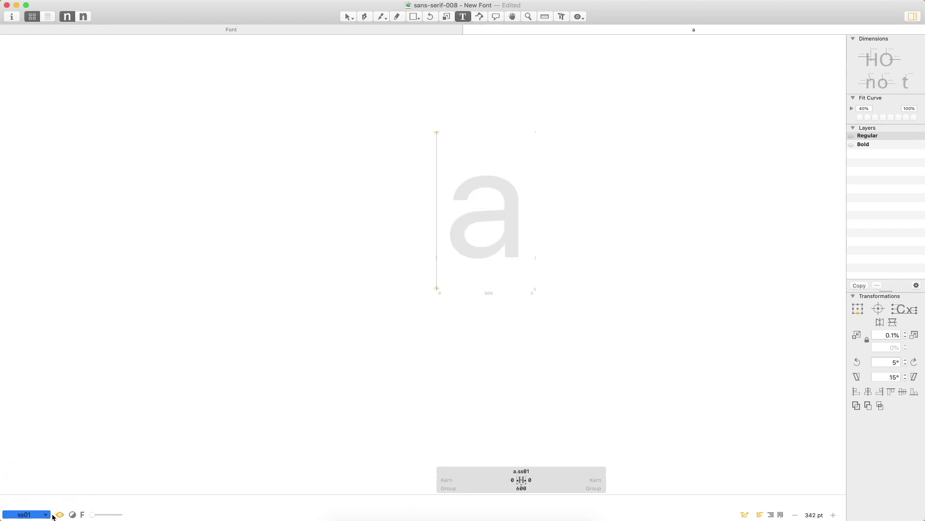
left_click(517, 232)
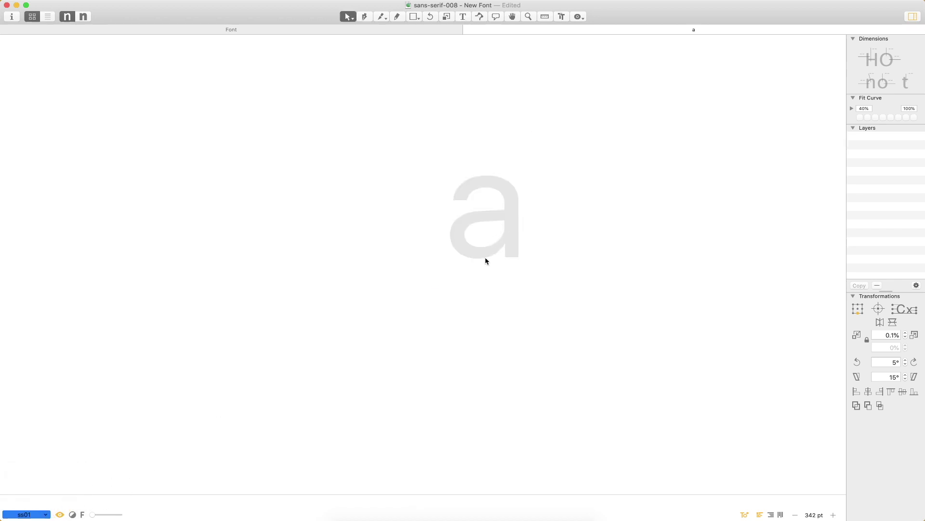
type("bc")
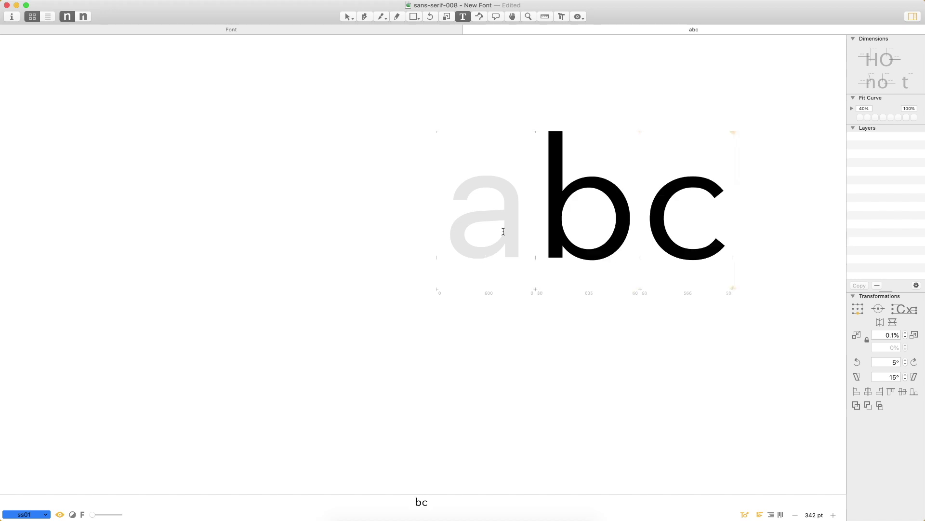
key("Escape")
- Switch the abc text to the default features and back to Stylistic Set 1 to compare both forms of a
left_click(42, 512)
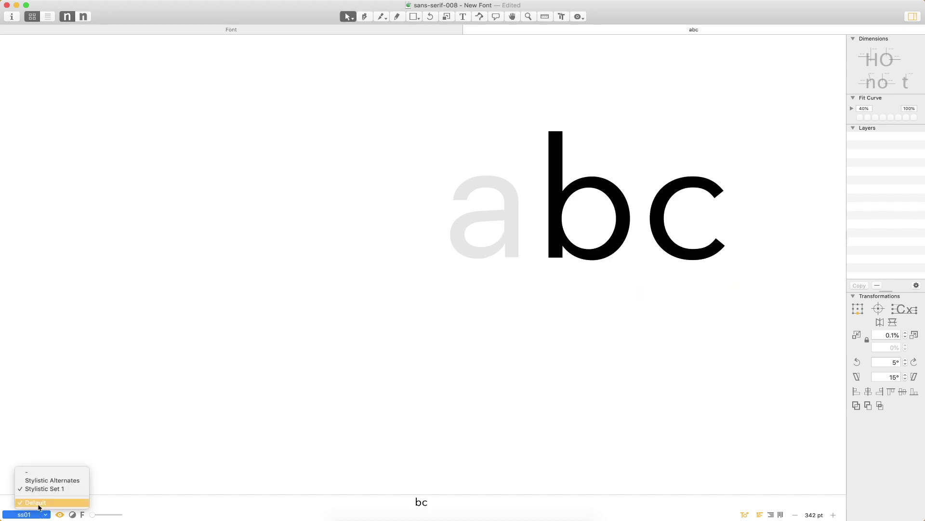
left_click(43, 474)
left_click(43, 513)
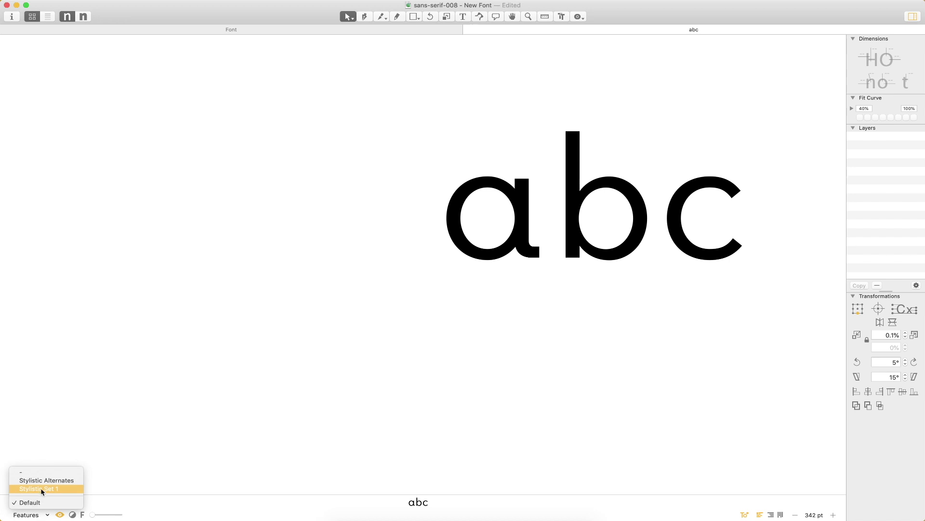
left_click(42, 489)
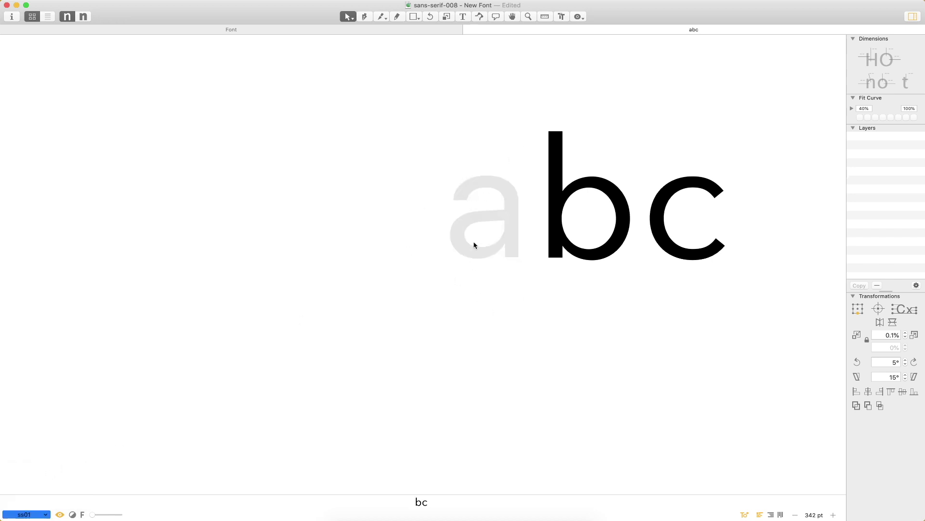
- Open the empty a.ss01 glyph in the abc text for editing, checking its slot in the font overview
key("z")
left_click_drag(612, 109, 372, 313)
left_click_drag(559, 226, 540, 184)
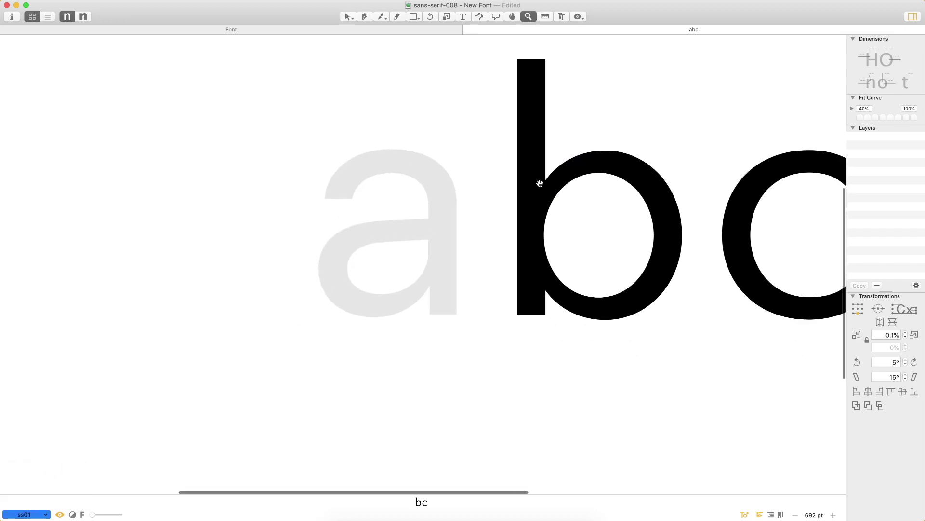
key("v")
double_click(434, 260)
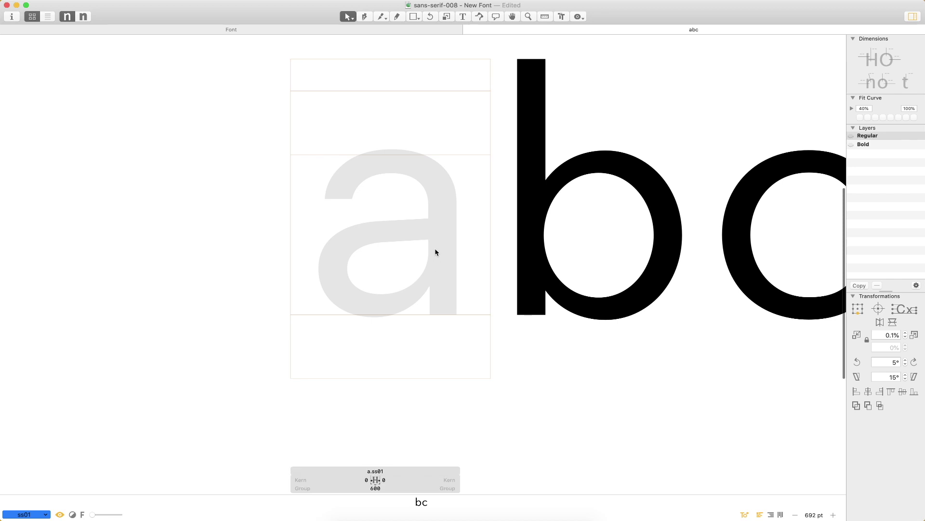
left_click(272, 32)
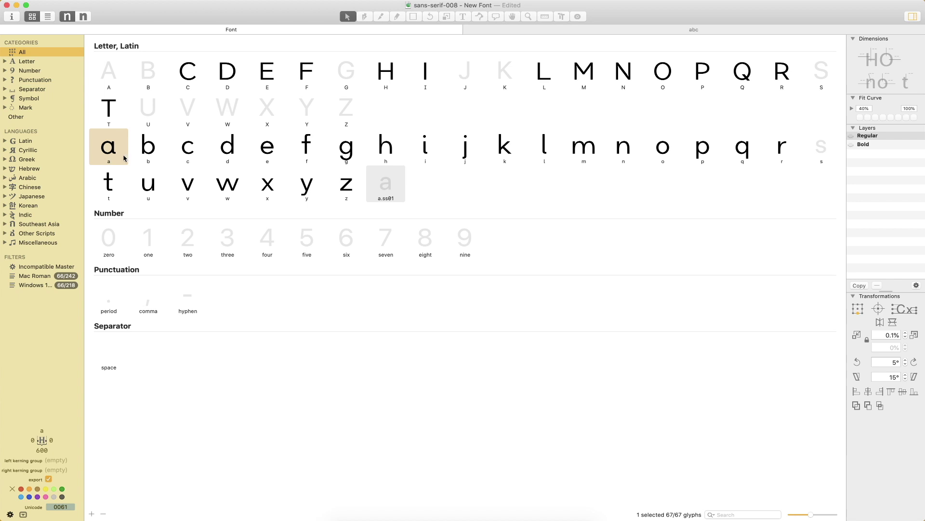
left_click(532, 30)
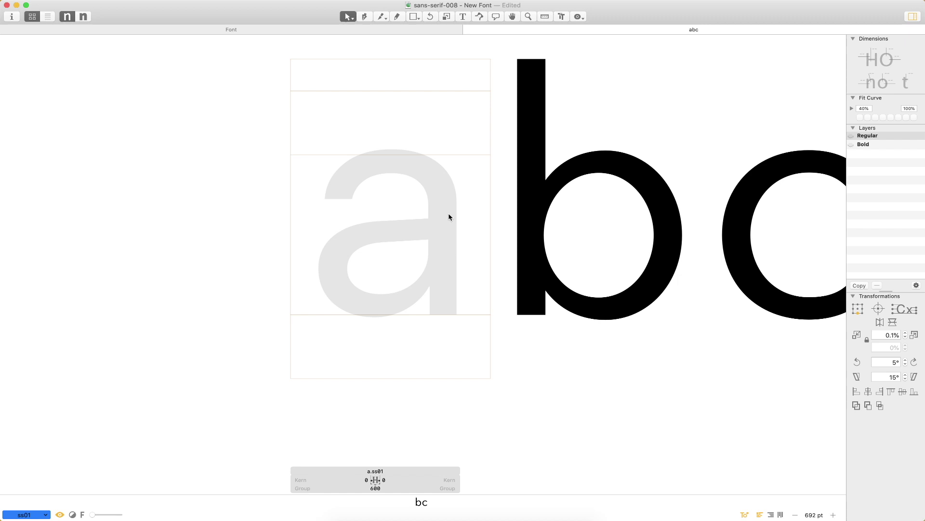
scroll(448, 217, "right", 4)
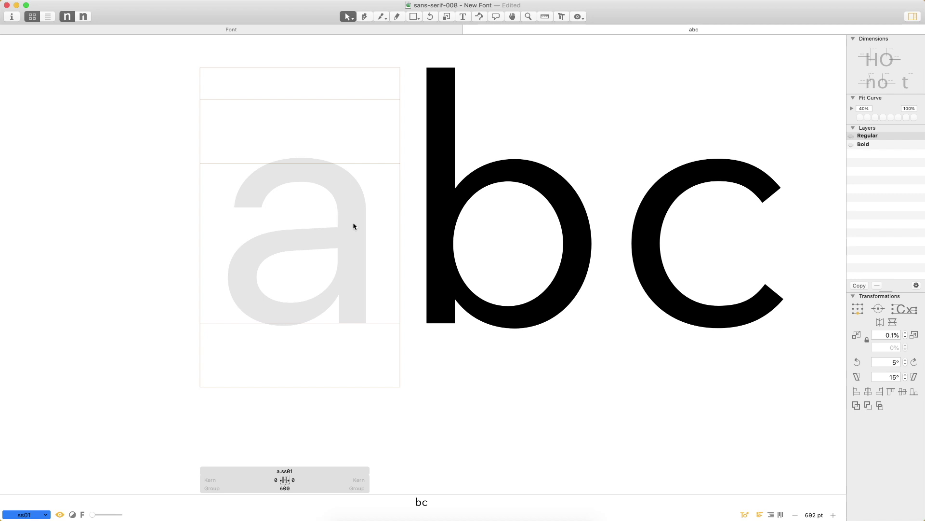
- Insert an o before the a.ss01 glyph and copy its outlines into a.ss01
type("t")
type("o")
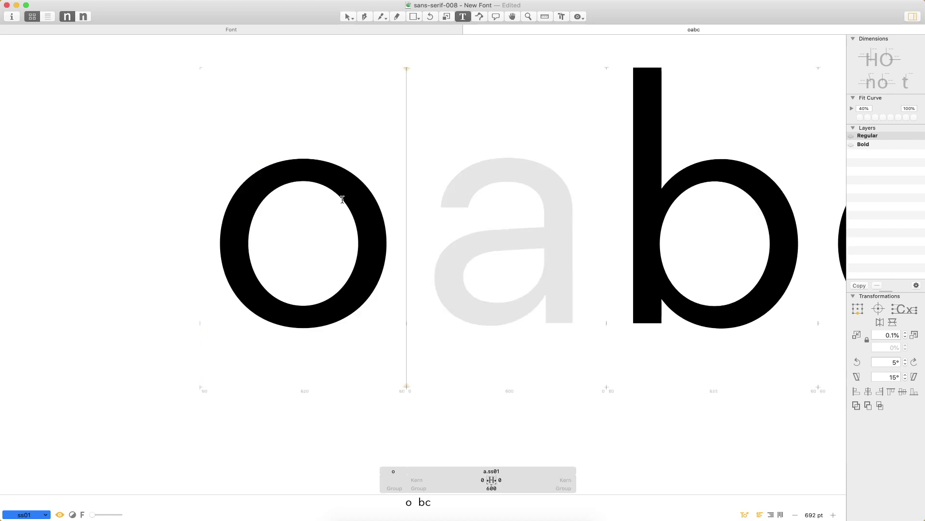
double_click(341, 218)
left_click_drag(426, 105, 138, 449)
key("super+c")
double_click(552, 195)
key("super+v")
left_click(621, 165)
key("space")
left_click_drag(593, 194, 536, 196)
key("Escape")
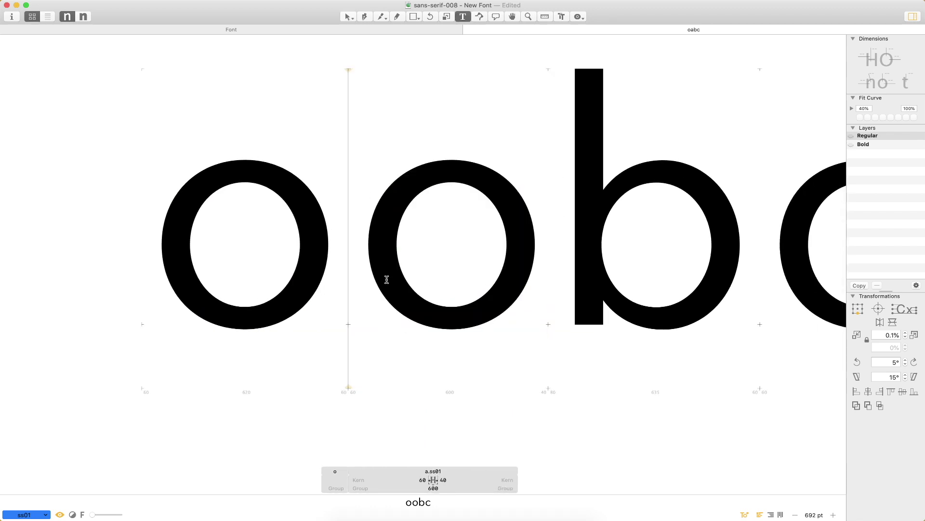
- Insert an i before the a.ss01 glyph and copy its hooked stem, without the dot, into a.ss01
type("i")
key("Escape")
key("Escape")
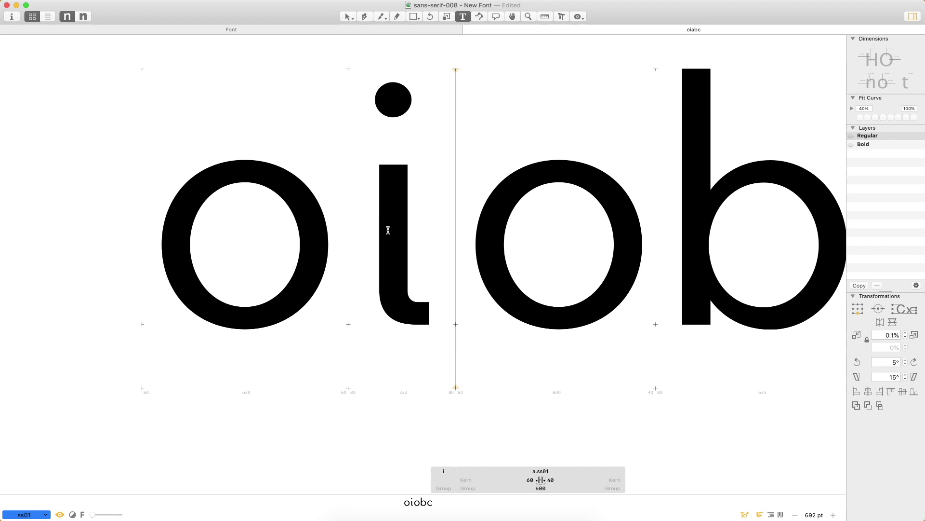
double_click(389, 224)
double_click(409, 214)
key("super+c")
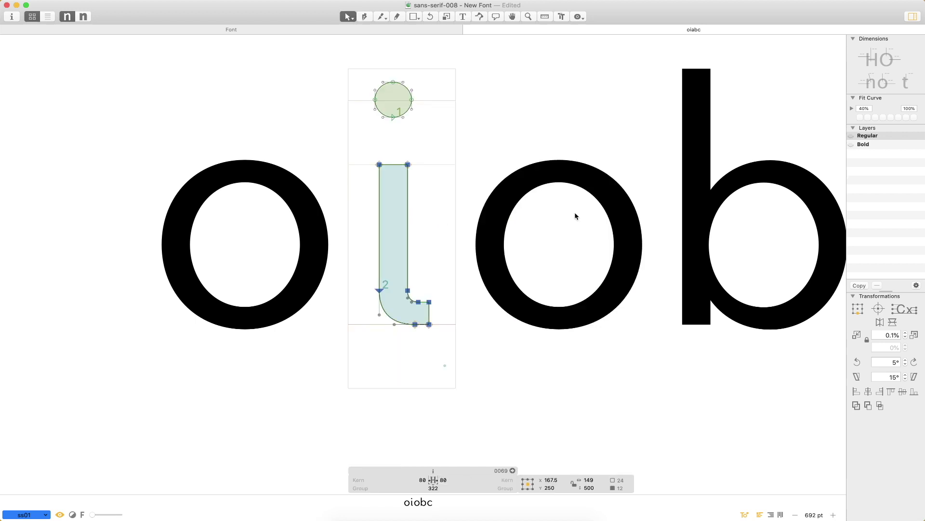
double_click(573, 237)
key("super+v")
- Move the pasted stem over the right side of the o bowl so their right edges align, centred at x 549.5
left_click_drag(515, 244, 642, 237)
key("z")
left_click_drag(568, 213, 673, 280)
key("Right")
key("Right")
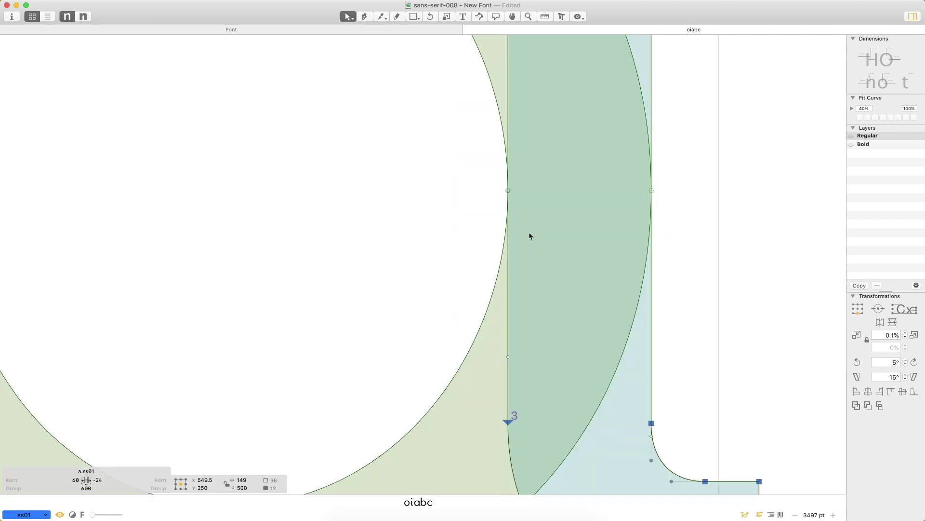
key("super+0")
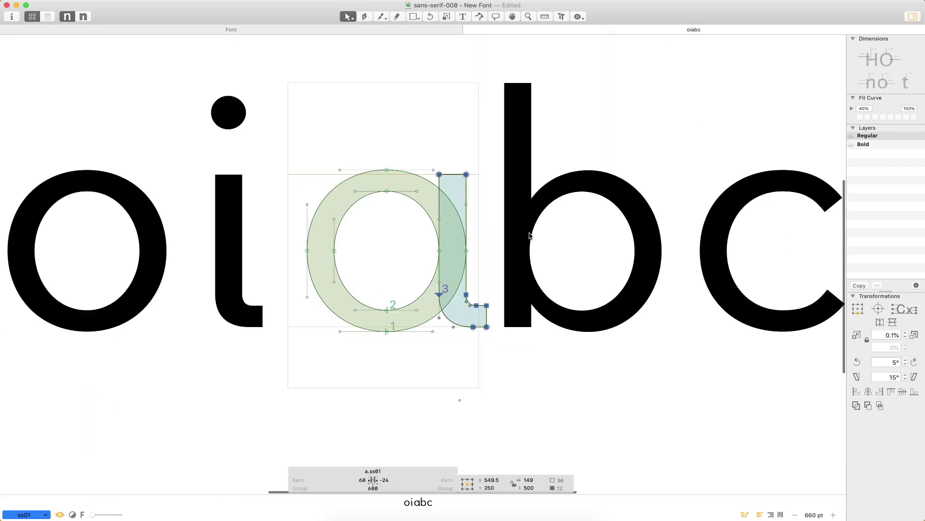
- Delete the bottom nodes of the outer and inner bowl contours in a.ss01
left_click(413, 239)
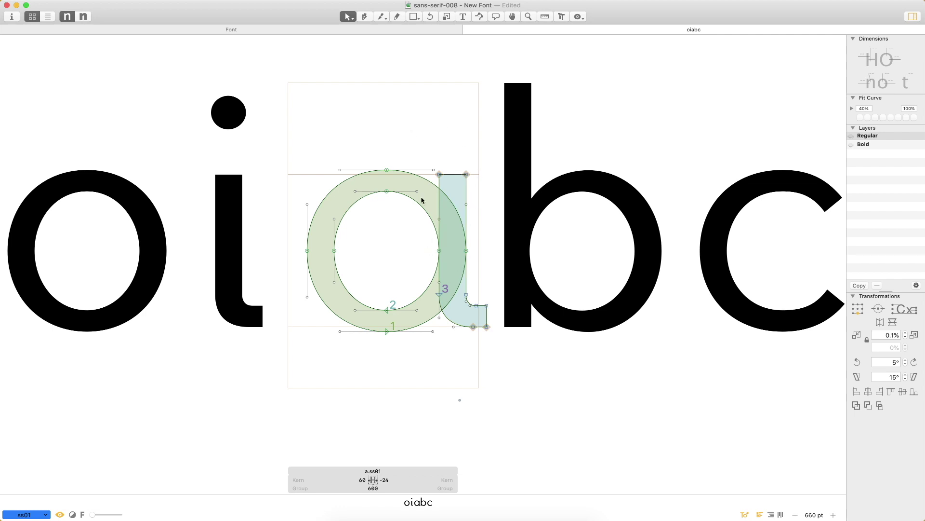
left_click_drag(400, 280, 370, 382)
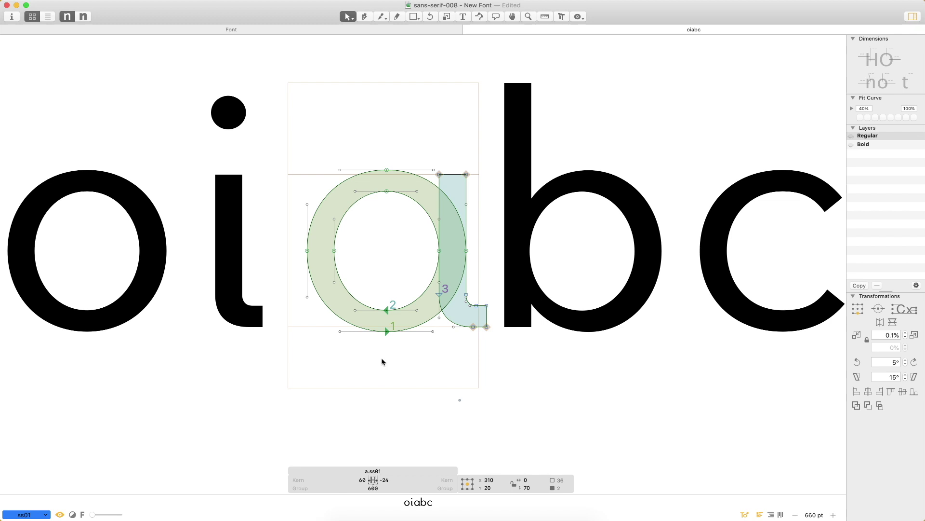
key("BackSpace")
- Move the hooked stem 40 units to the right, clear of the inner bowl contour
double_click(449, 327)
key("shift+Right")
key("shift+Right")
key("shift+Right")
key("shift+Right")
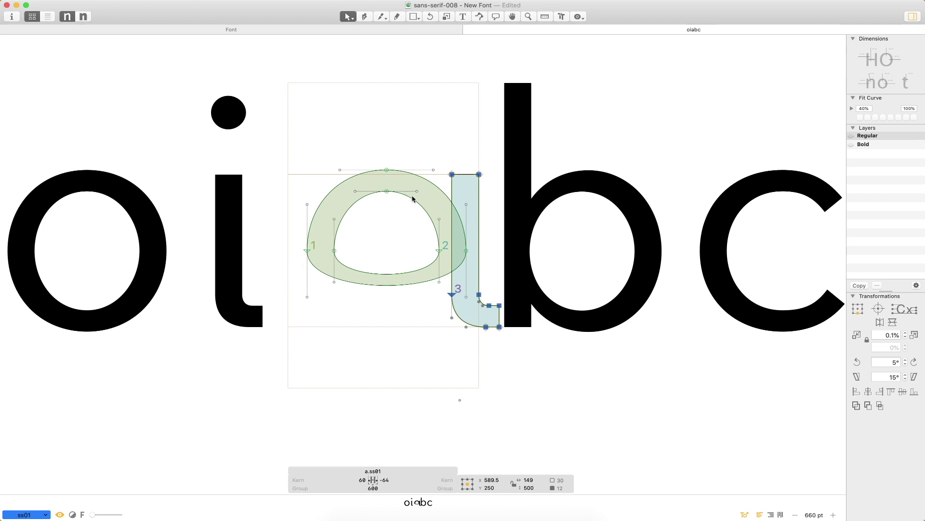
- Try to flatten the base of the bowl by deleting the lower curve handles of both contours
left_click_drag(289, 314, 423, 265)
key("BackSpace")
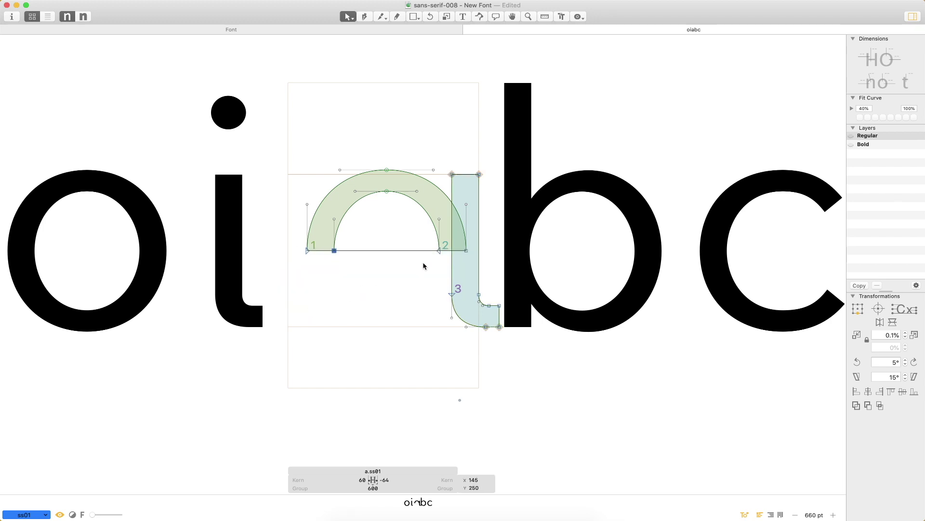
key("super+z")
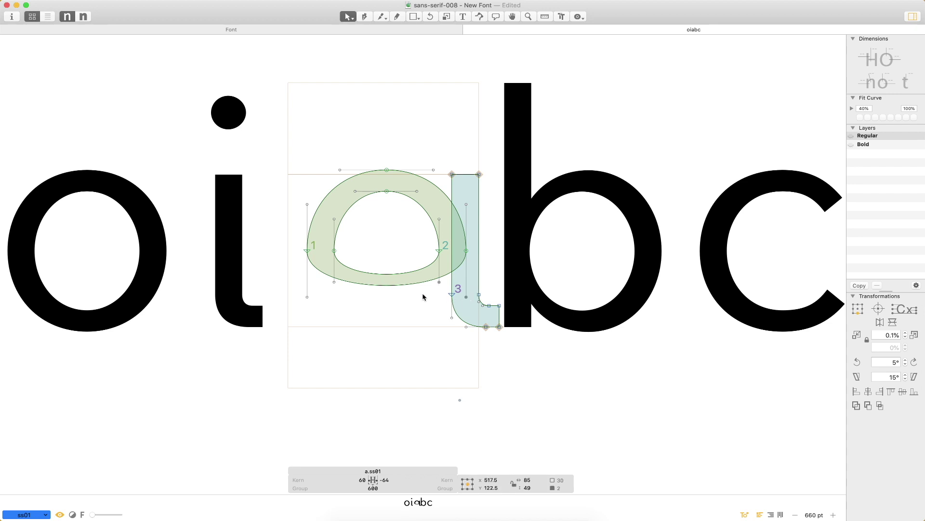
left_click_drag(343, 328, 291, 291)
key("BackSpace")
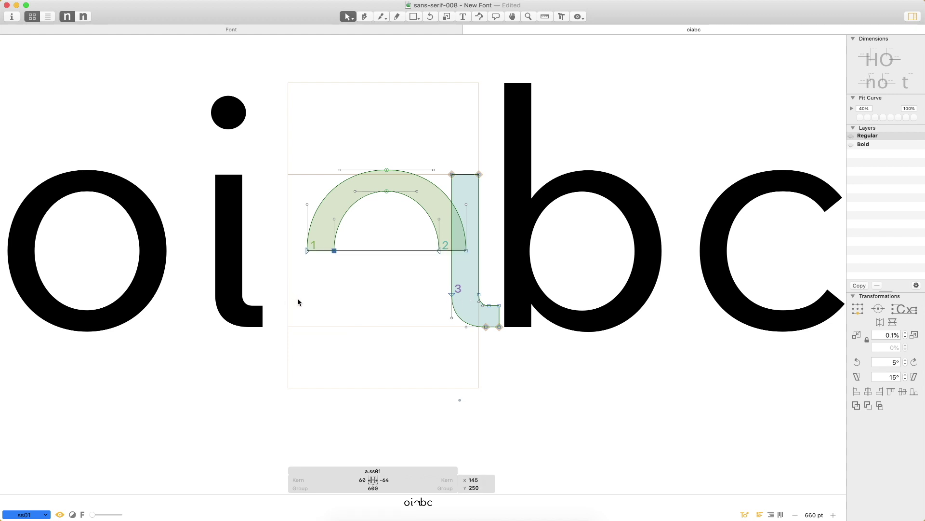
- Try to cut open both bowl contours at their left nodes and the inner contour's right node with the Pen tool
key("p")
key("super+plus")
key("super+plus")
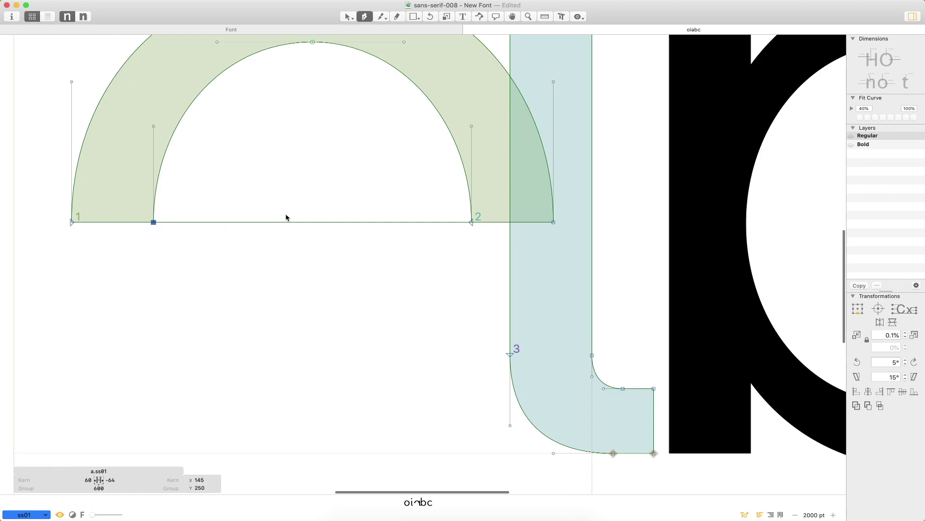
left_click(154, 223)
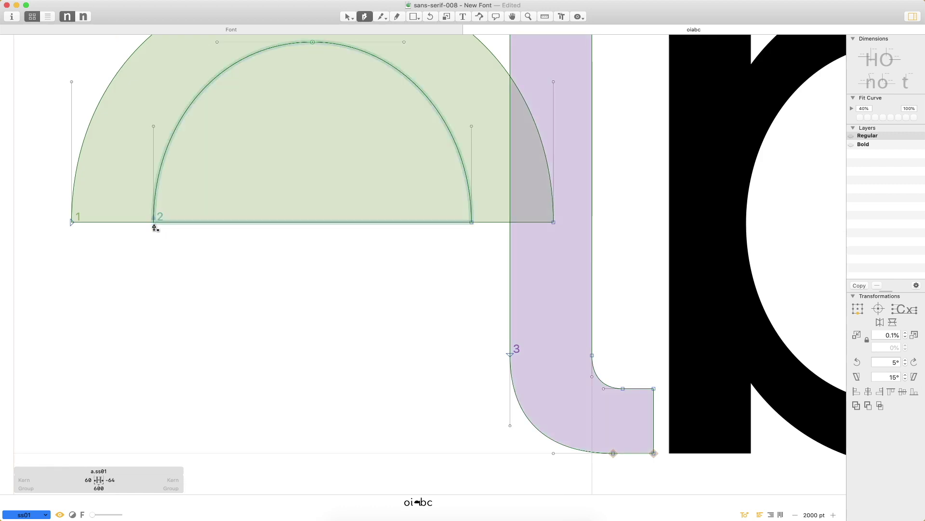
left_click(72, 223)
left_click(472, 222)
key("super+z")
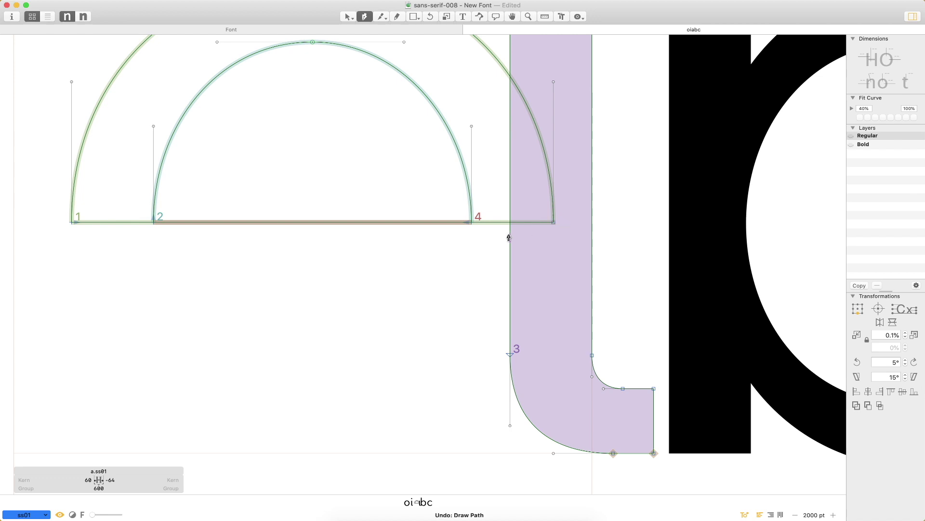
left_click(474, 225)
key("super+z")
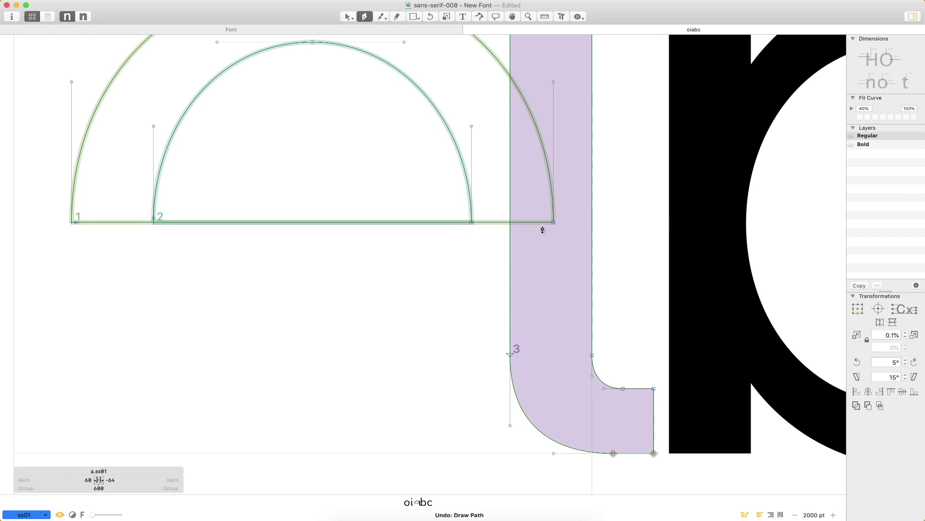
- Try to cut the flat base line at the right nodes of the outer and inner contours with the Pen tool
key("v")
left_click(553, 223)
key("p")
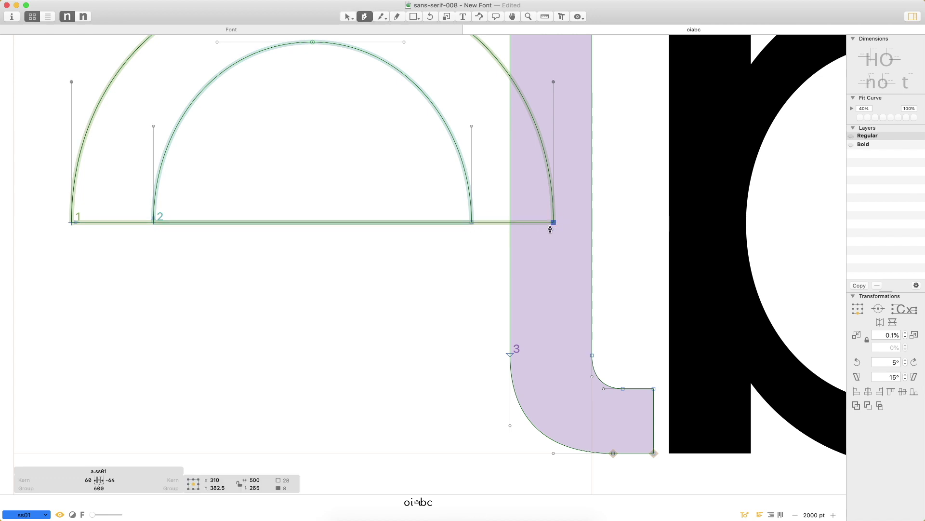
left_click(553, 222)
key("super+z")
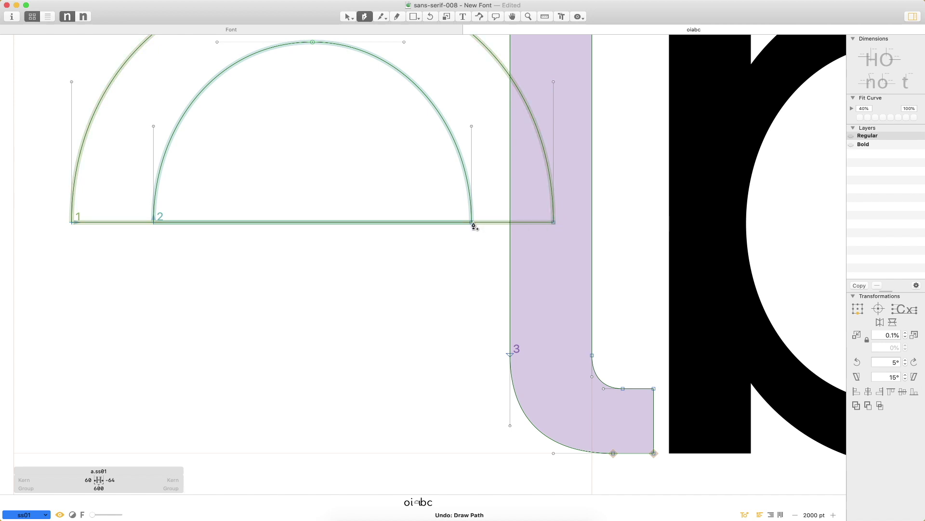
left_click(472, 223)
key("v")
- Undo the contour cuts and the deletion of the bowl's lower curve handles
key("super+z")
key("super+z")
key("super+z")
key("super+z")
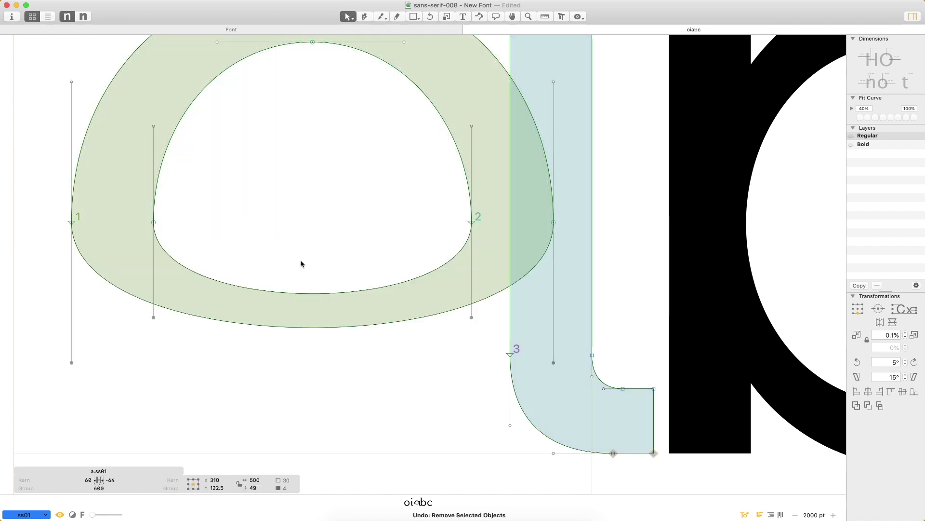
- Reduce the bowl to an open upper arch and close both of its legs with straight lines using the Pen tool
key("super+z")
key("p")
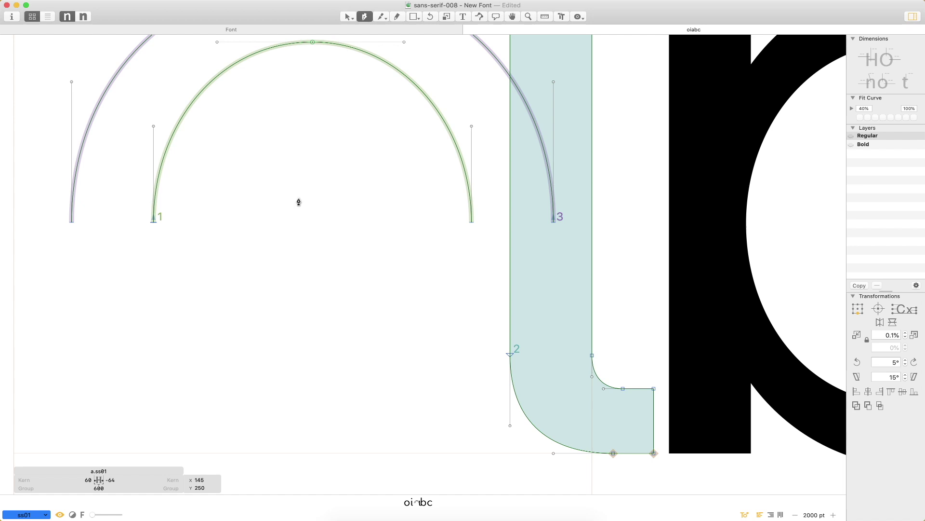
left_click(73, 223)
left_click(153, 223)
key("super+z")
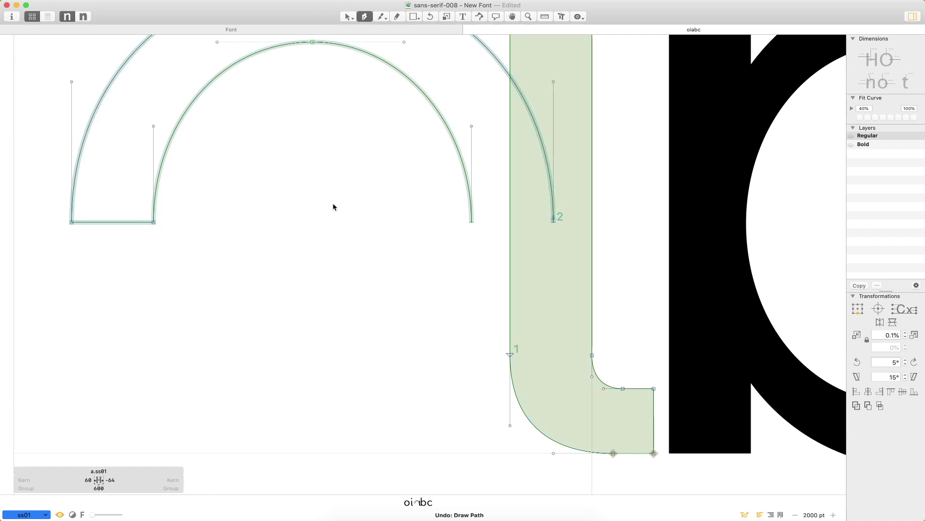
left_click(472, 222)
left_click(554, 222)
key("v")
left_click(379, 286)
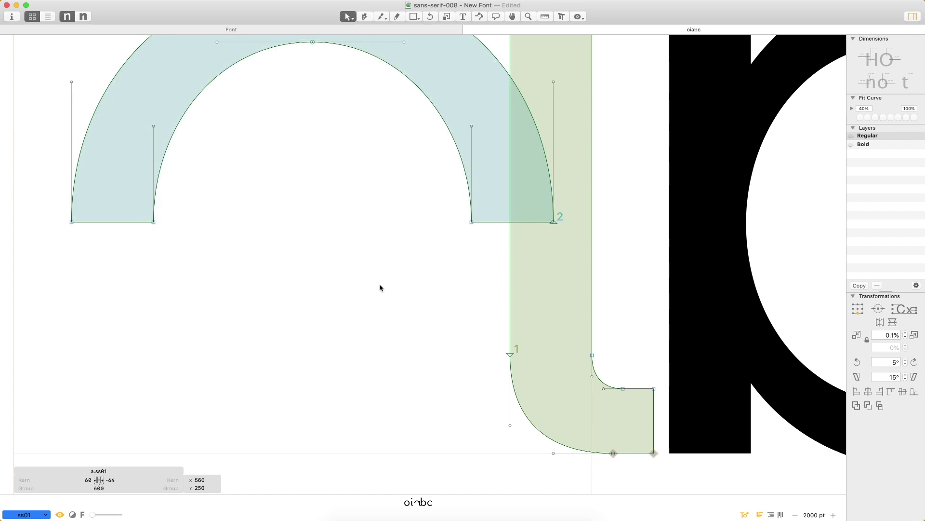
- Shift the stem 40 units left to line up with the arch's right leg
key("super+minus")
key("space")
left_click_drag(374, 141, 397, 170)
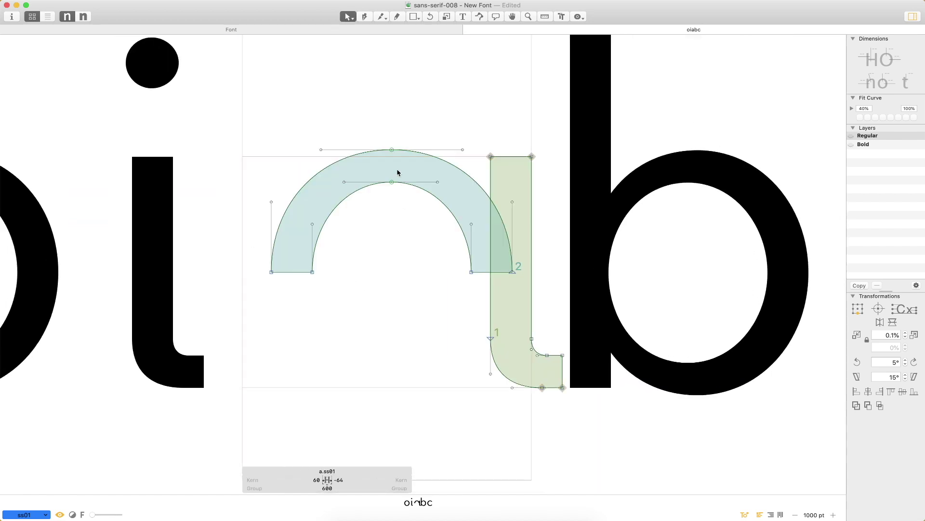
left_click(529, 183)
key("shift+Left")
key("shift+Left")
key("shift+Left")
key("shift+Left")
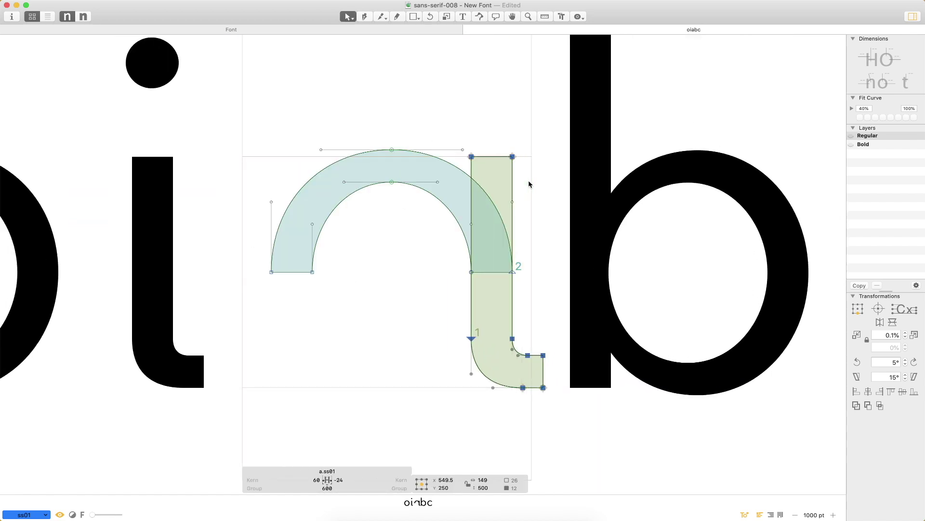
- Lower the stem's two top nodes to Y 298, slightly above the arch's leg ends
left_click(421, 271)
left_click_drag(530, 139, 514, 250)
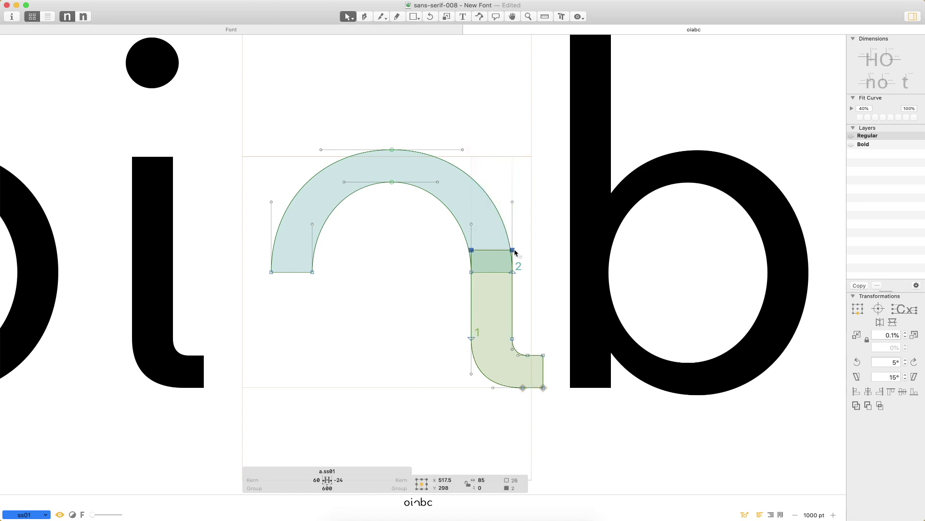
left_click(536, 224)
key("super+space")
left_click_drag(594, 106, 174, 507)
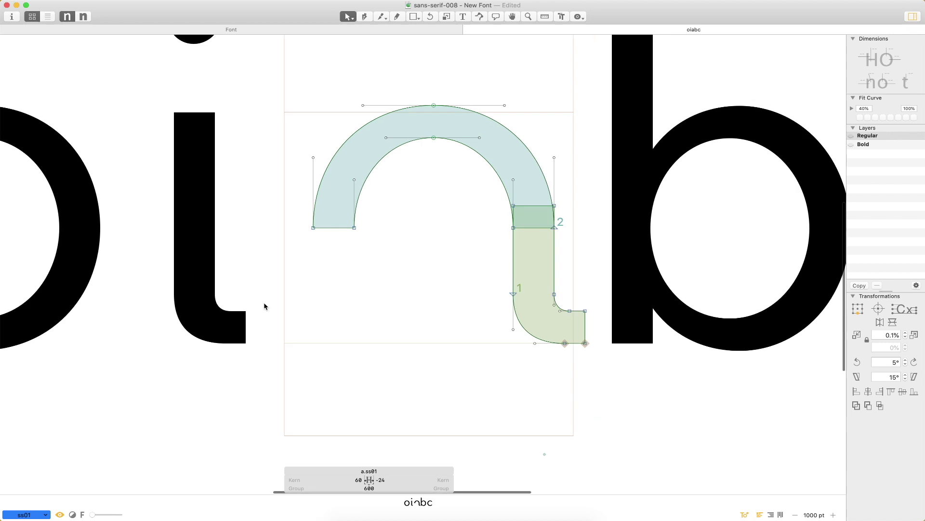
- Copy the outline of the c and paste it into a.ss01 in place of the arch
key("super+minus")
key("super+minus")
key("super+minus")
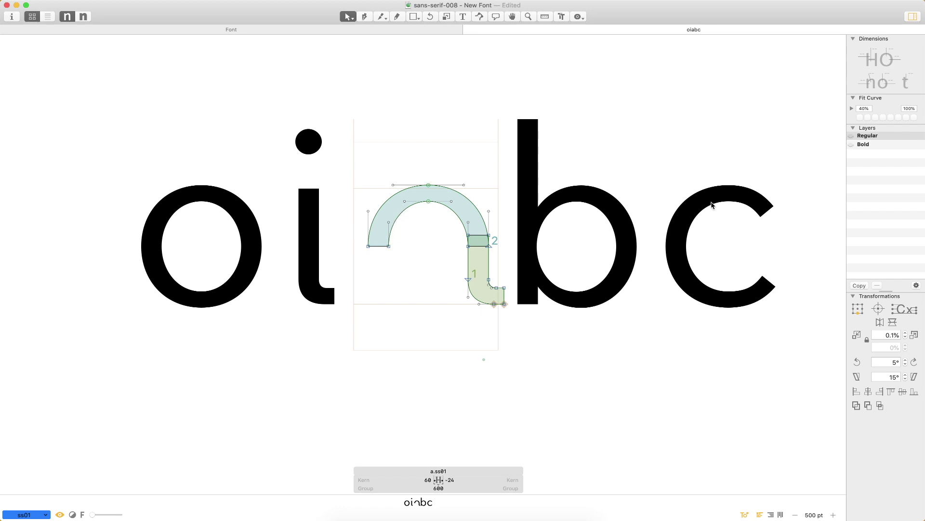
double_click(729, 199)
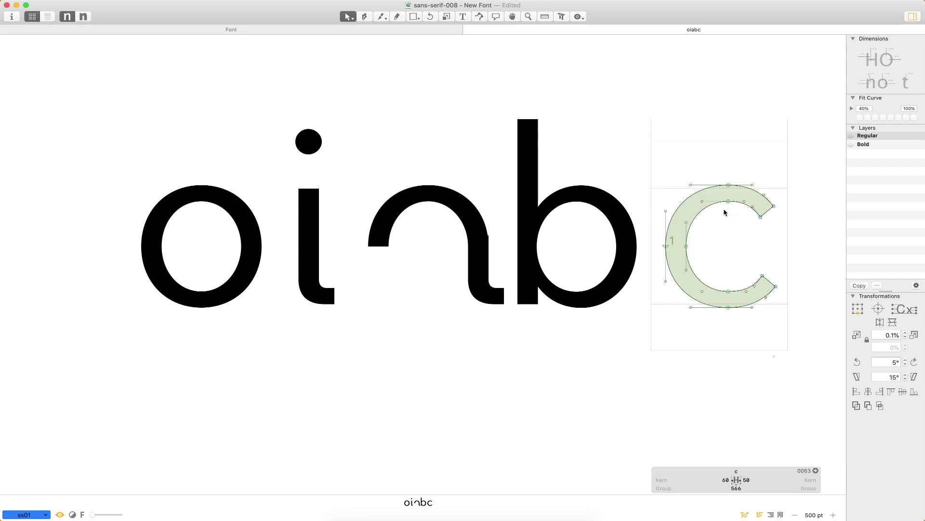
double_click(419, 308)
double_click(429, 202)
key("Delete")
key("super+v")
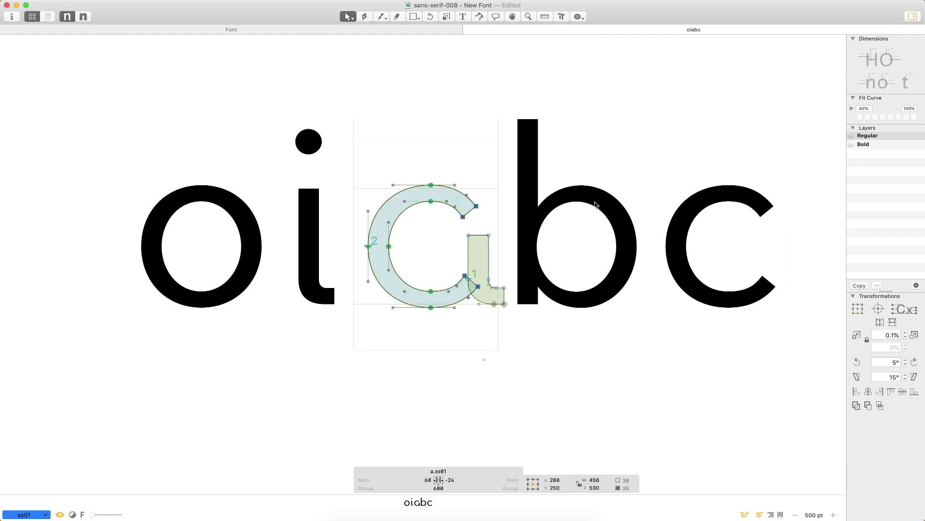
- Flip the pasted c outline horizontally and shift it right to centre X 332, aligning its heavy side with the stem
left_click(881, 324)
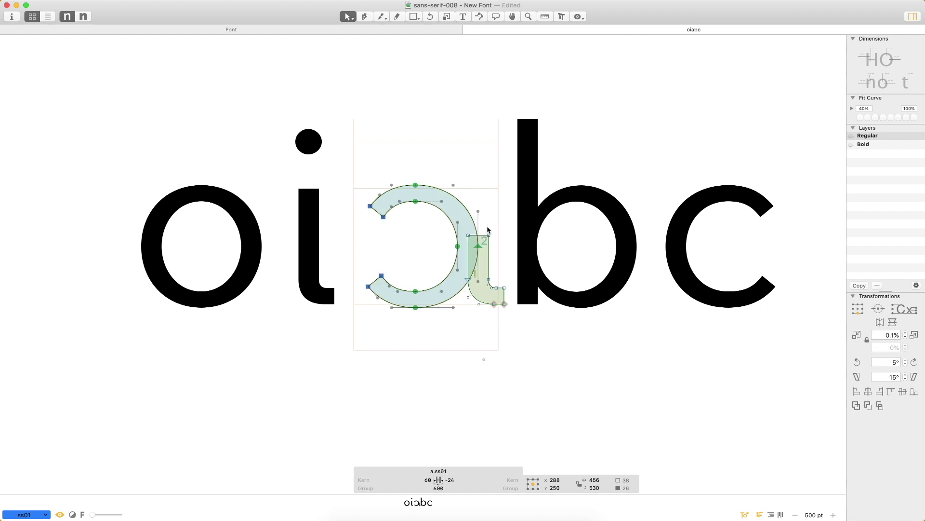
key("super+space")
left_click_drag(570, 129, 288, 402)
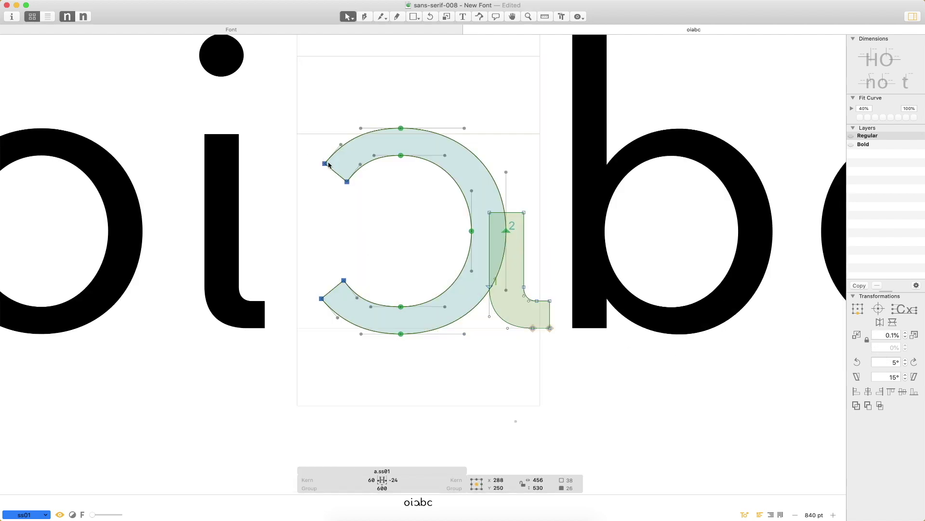
left_click_drag(471, 207, 436, 293)
key("super+space")
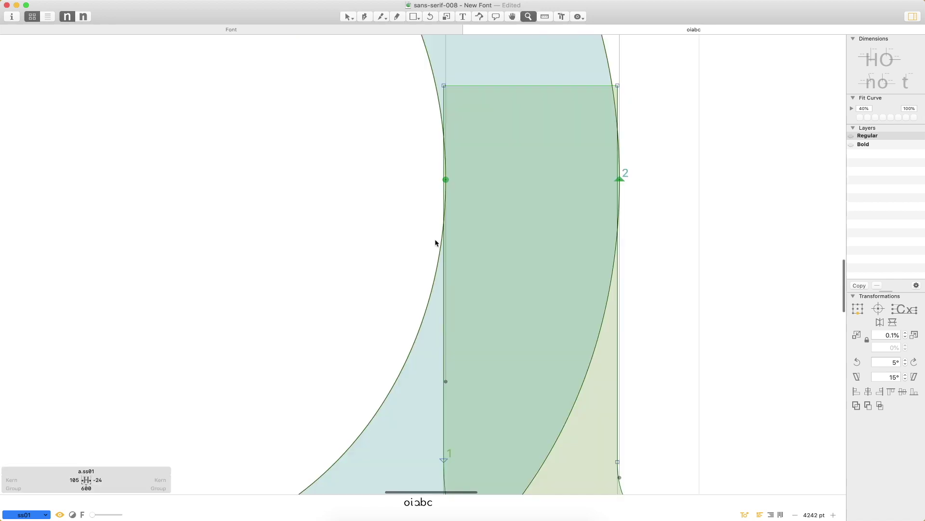
key("Right")
key("Left")
key("Left")
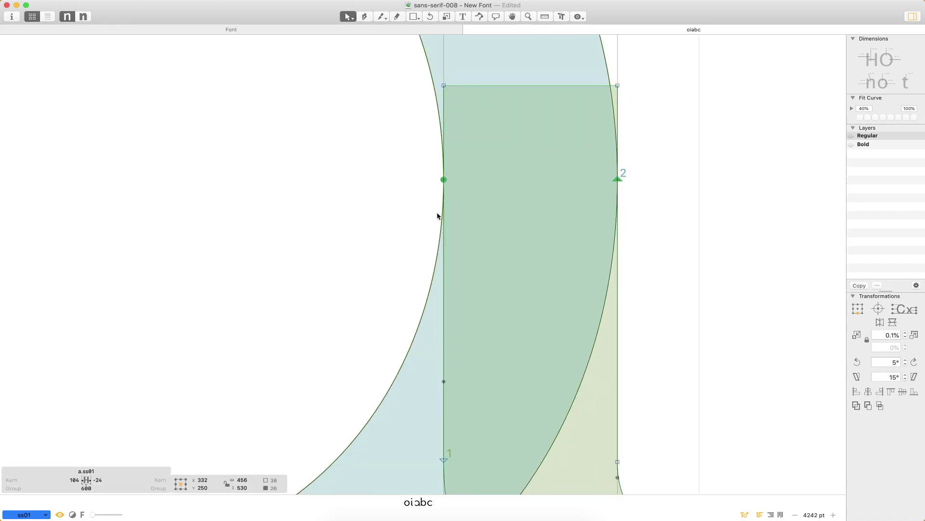
- Remove the lower terminal and bottom curves of the flipped c, keeping only its upper arch open at the stem
key("super+minus")
key("super+minus")
key("super+minus")
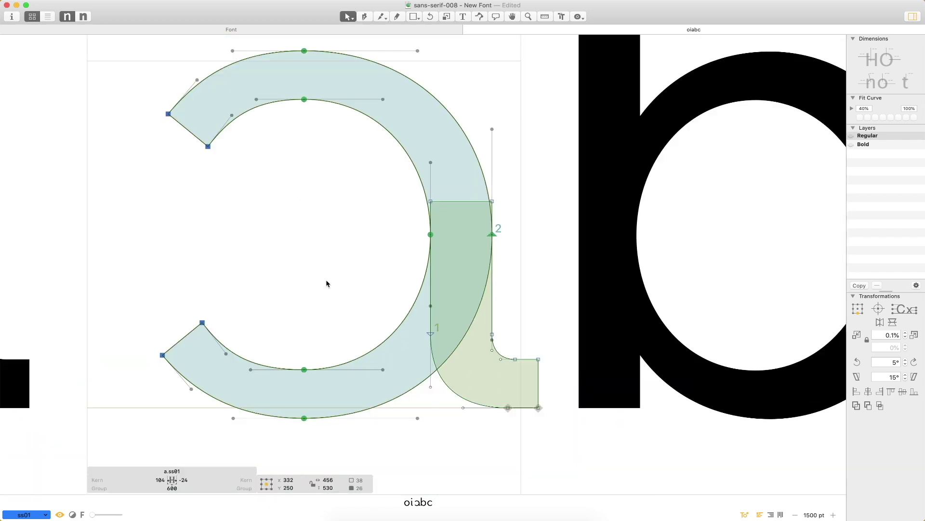
left_click_drag(338, 275, 146, 484)
key("alt+BackSpace")
left_click_drag(279, 329, 348, 450)
key("alt+BackSpace")
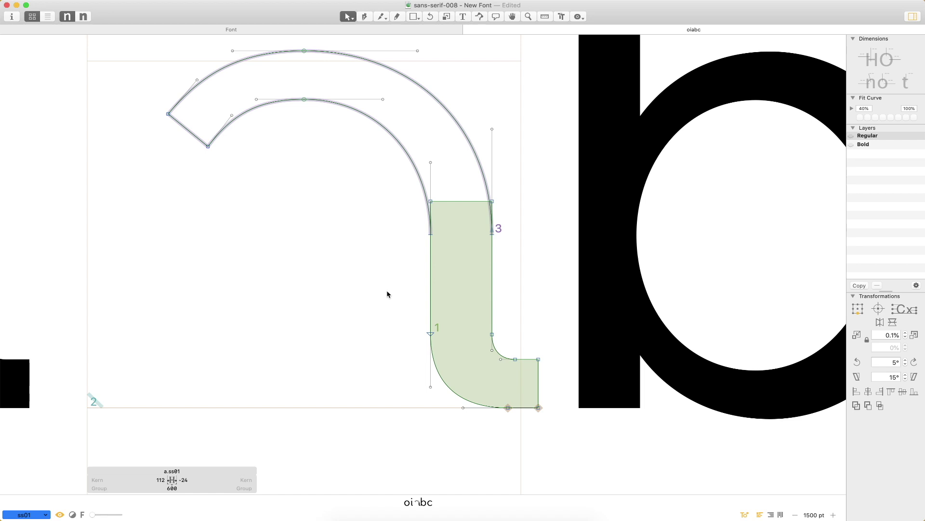
- Close the arch's open ends over the stem with a straight line using the Pen tool
key("p")
left_click(431, 236)
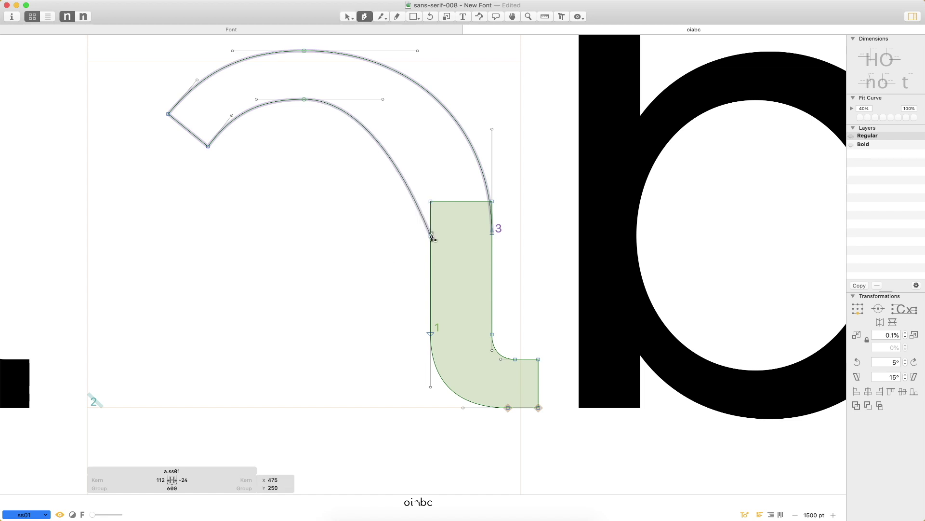
key("super+z")
left_click(492, 236)
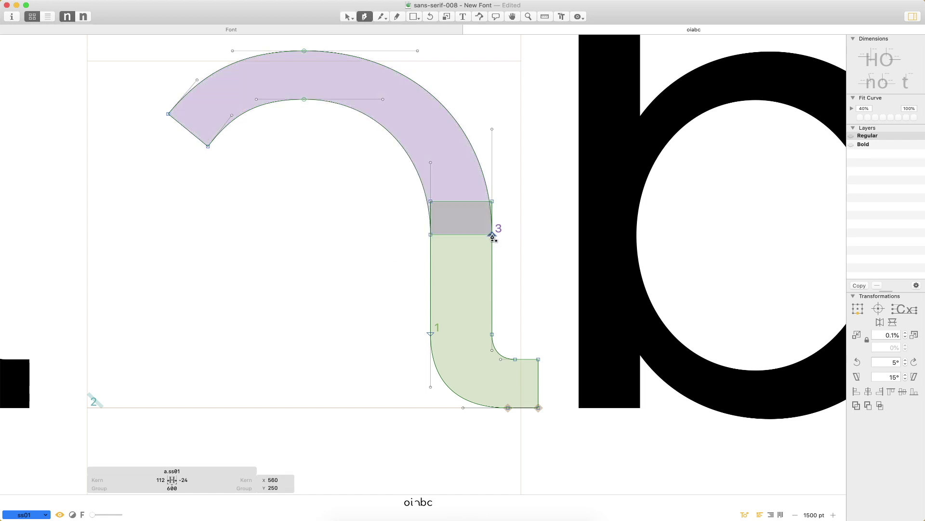
- Delete the stray fragment at the glyph's origin and raise the arch's two base nodes by 30 units
key("v")
key("space")
scroll(487, 258, "left", 3)
key("super+minus")
key("super+minus")
key("super+plus")
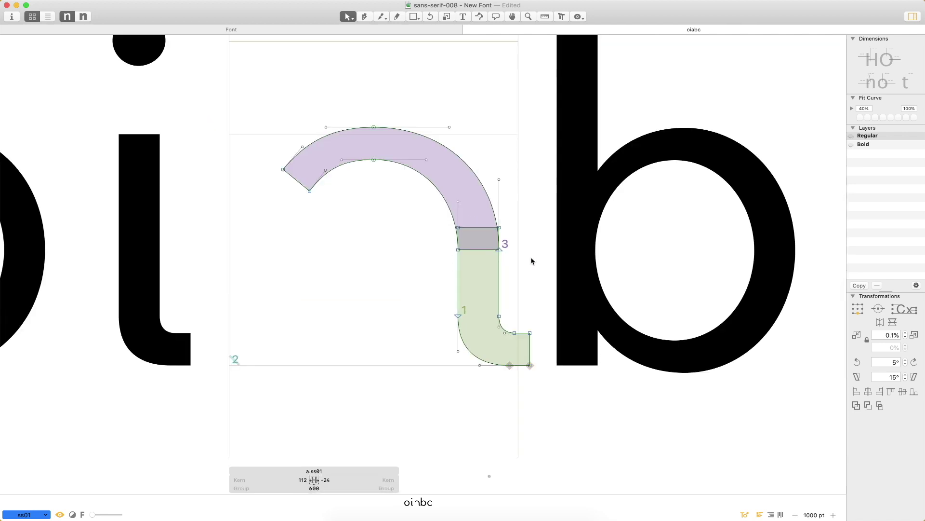
left_click(457, 250)
key("shift+Up")
key("shift+Up")
key("shift+Up")
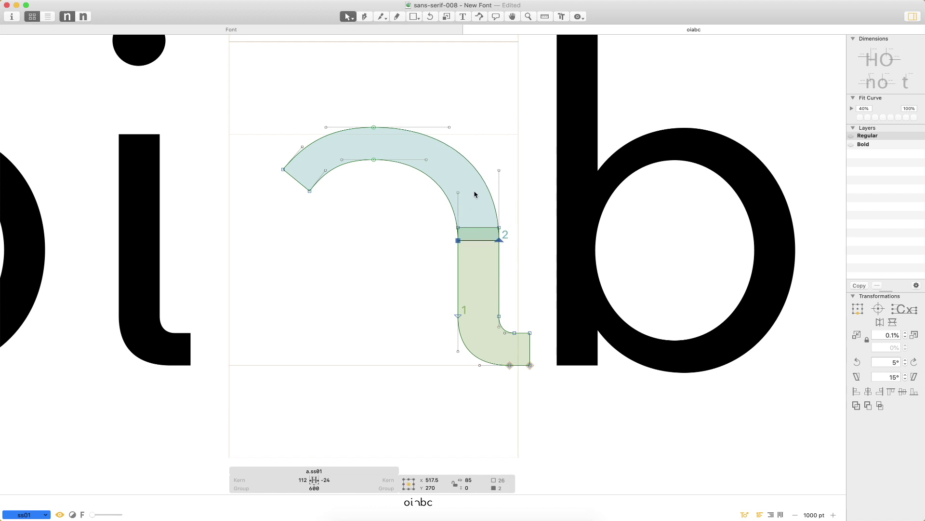
- Shift the arch's two top nodes 20 units to the right
left_click_drag(385, 111, 341, 193)
key("shift+Right")
key("shift+Right")
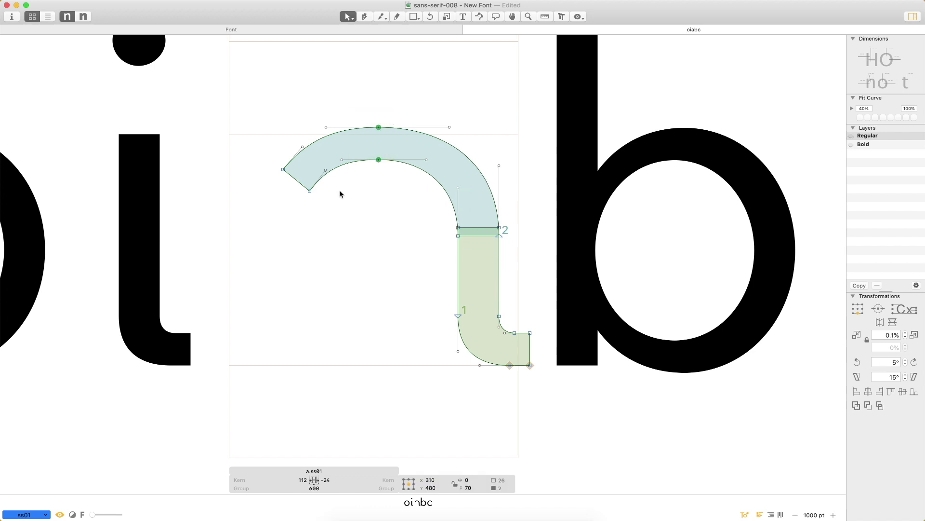
left_click(408, 321)
- Lower the stem's two top nodes to barely overlap the arch's base at Y 280
key("space")
key("super+space")
left_click_drag(530, 237, 470, 187)
left_click_drag(411, 174, 597, 183)
key("shift+Down")
key("shift+Down")
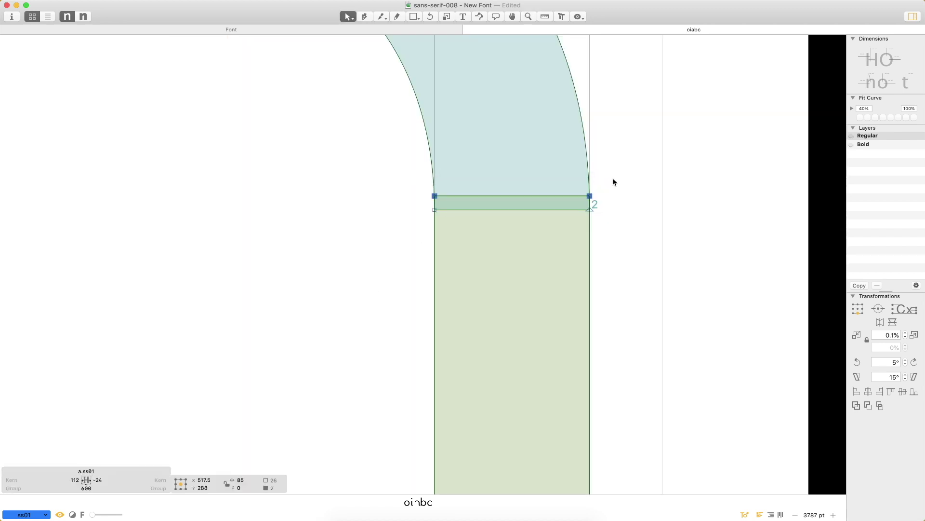
key("Up")
key("Up")
key("Up")
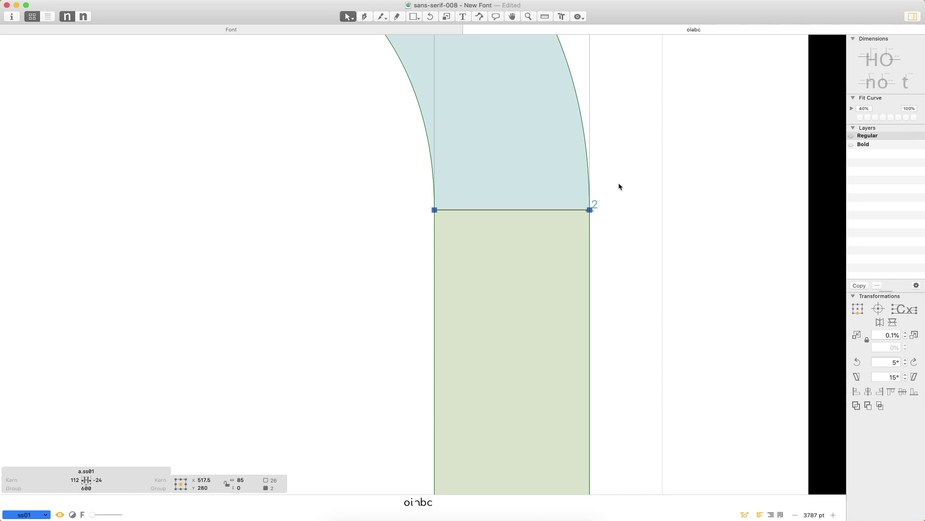
left_click(620, 196)
key("z")
left_click_drag(634, 174, 320, 265)
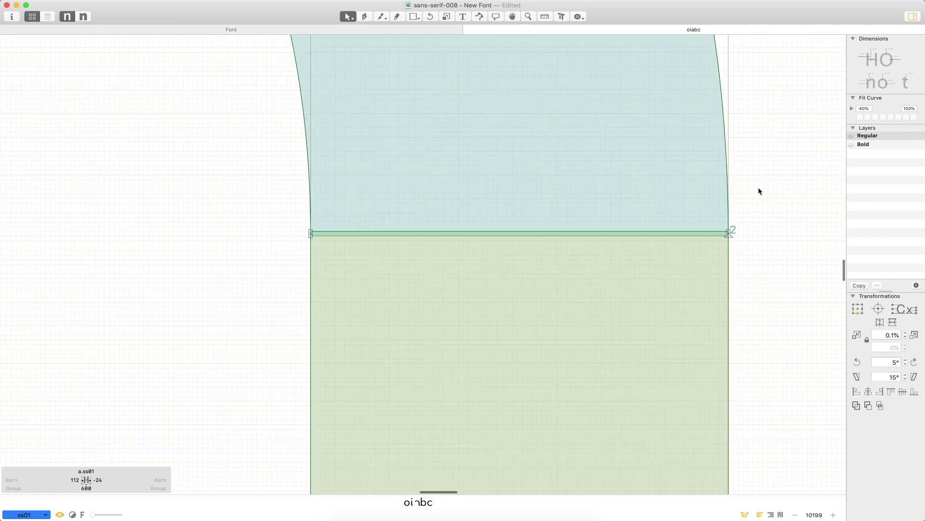
key("super+0")
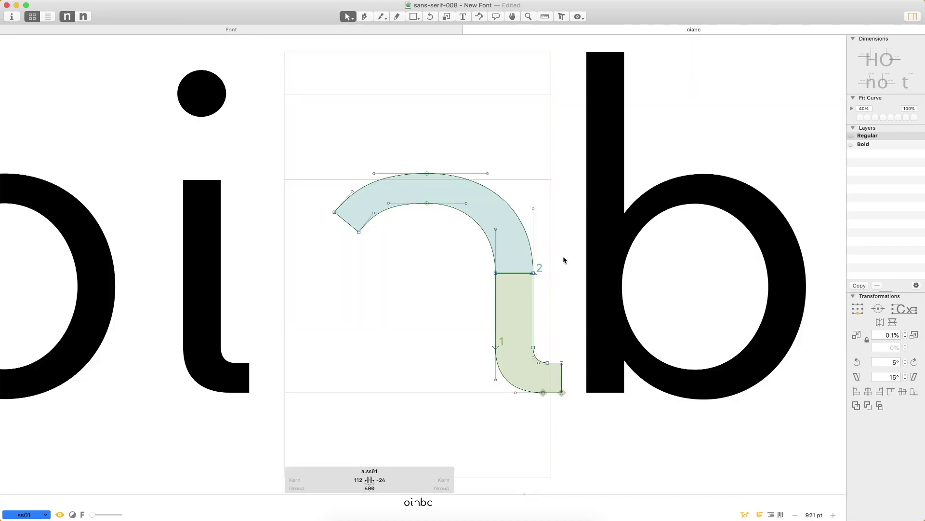
- Shift the whole a.ss01 outline left to a left sidebearing of 70
left_click_drag(324, 88, 606, 473)
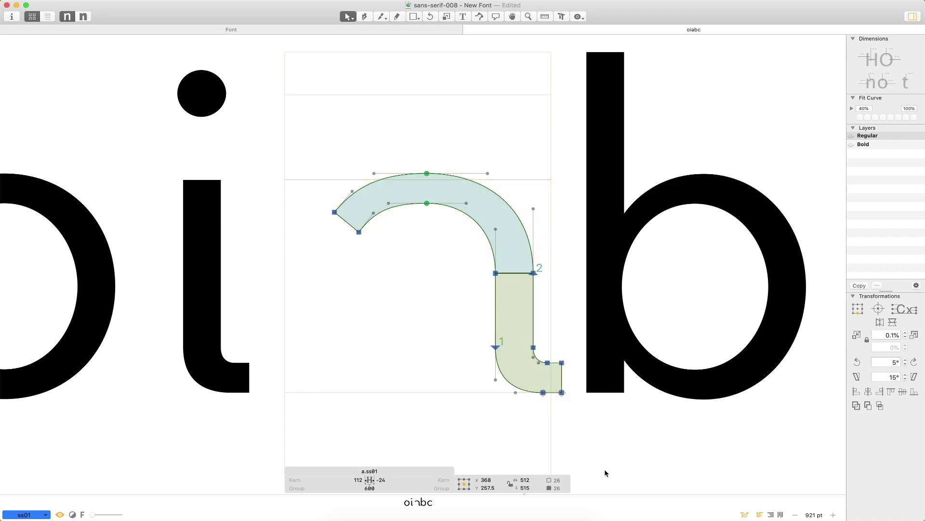
key("shift+Left")
key("shift+Left")
key("shift+Left")
key("shift+Left")
key("Left")
key("Left")
key("Left")
key("Left")
key("Right")
key("Right")
key("Right")
key("Right")
key("Right")
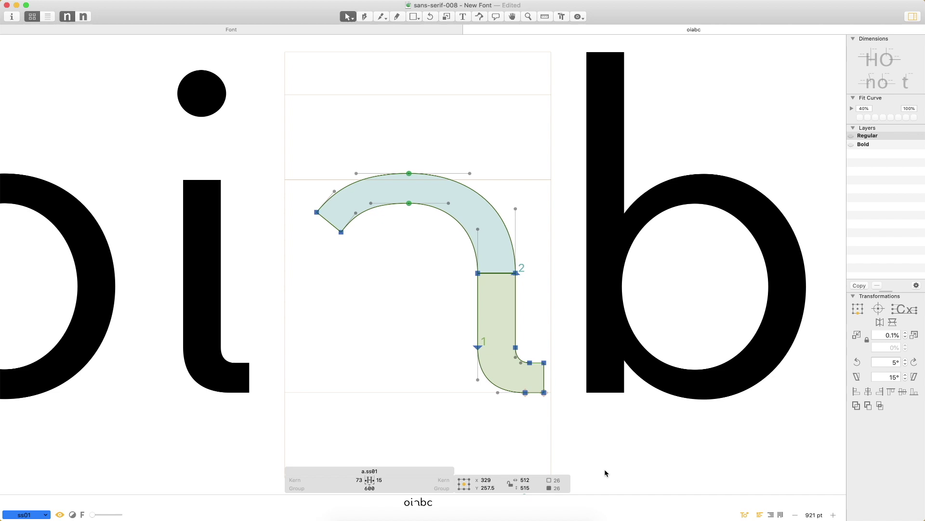
key("Left")
key("Left")
key("Left")
- Check the sidebearings of the o, and set those of a.ss01 to 60 on the left and 80 on the right
double_click(59, 314)
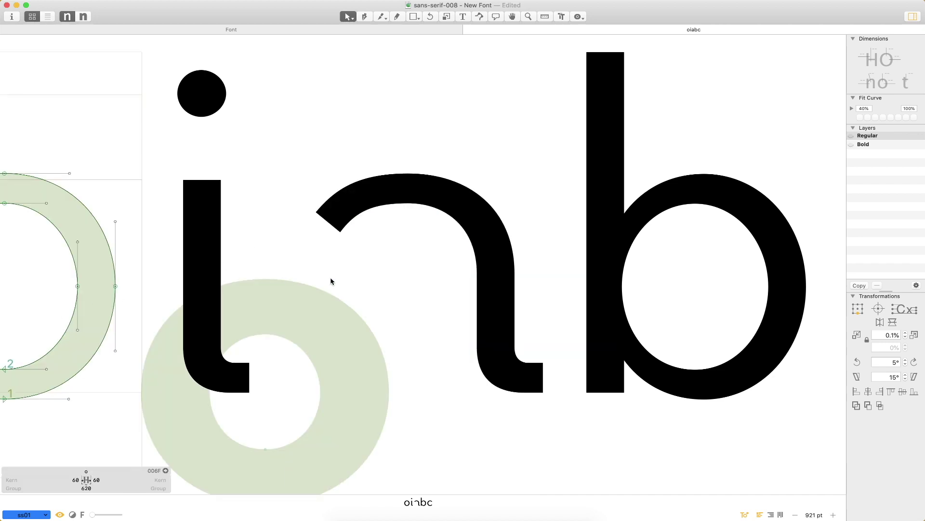
double_click(371, 296)
left_click(341, 484)
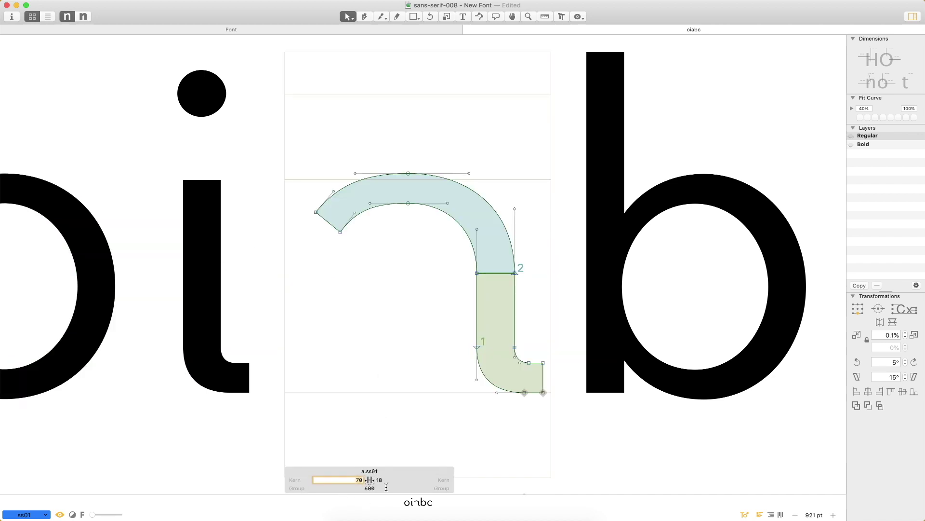
type("60")
key("Tab")
type("80")
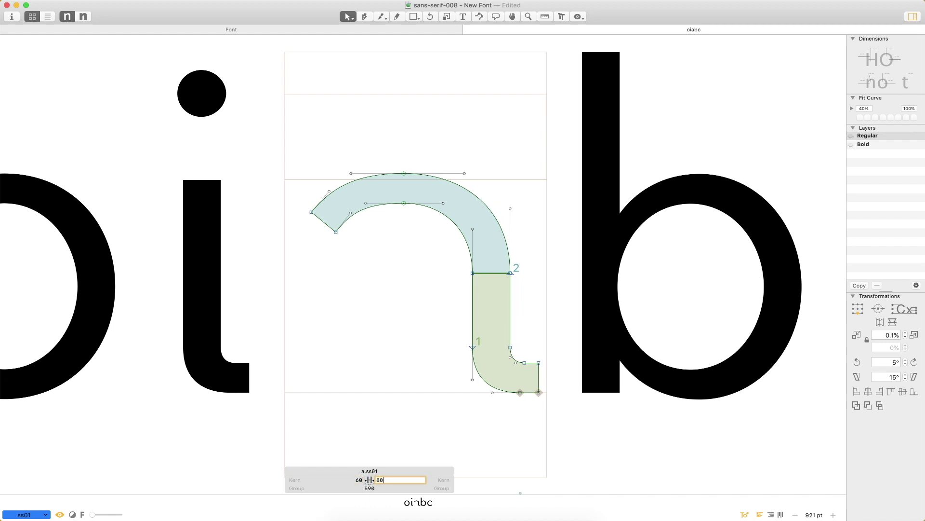
key("Return")
key("super+0")
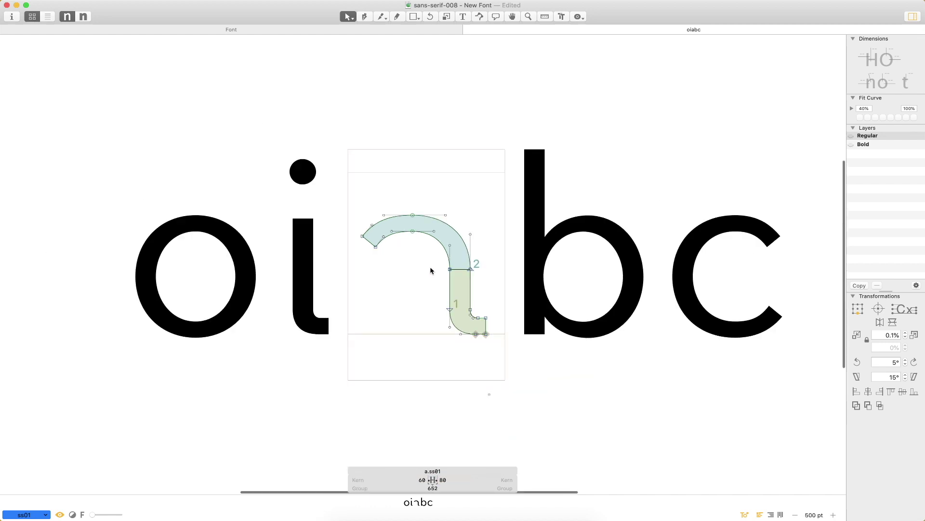
- Insert another a between the i and the existing a, and open the second a.ss01 for editing
key("t")
double_click(457, 312)
key("super+space")
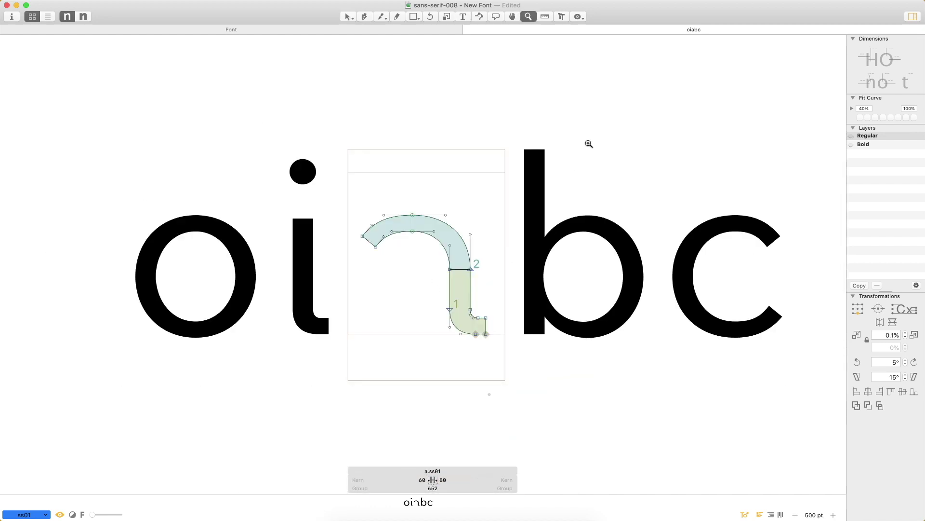
left_click_drag(588, 143, 269, 432)
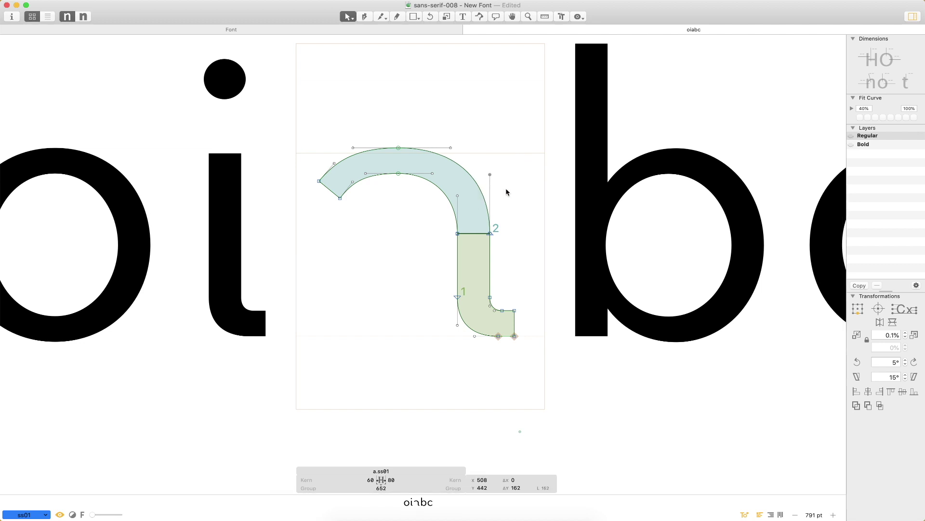
key("t")
left_click(546, 204)
left_click(323, 275)
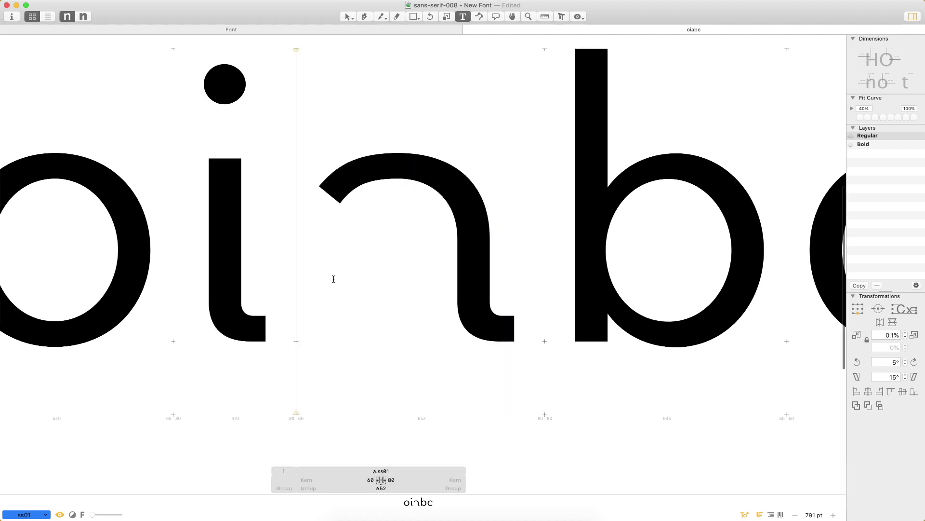
type("a")
double_click(649, 217)
key("space")
left_click_drag(649, 217, 472, 227)
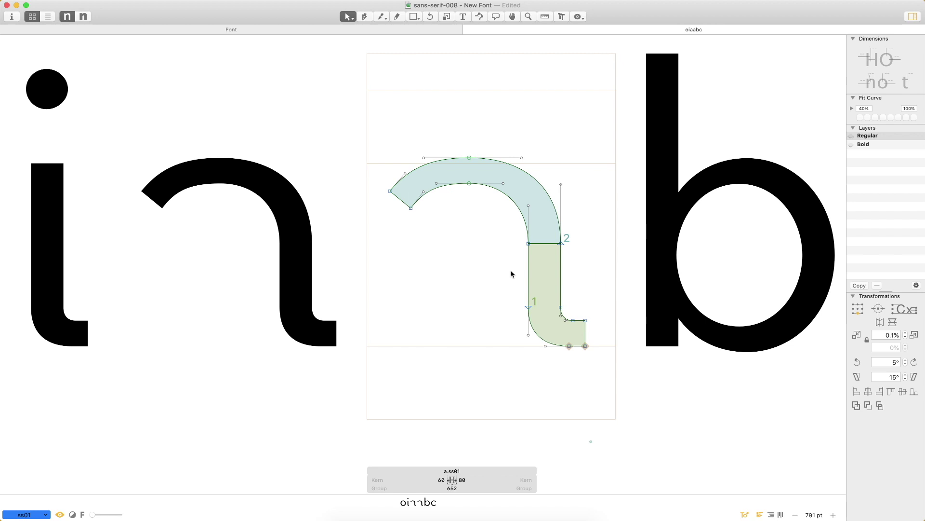
- Paste the copied o outline into the second a.ss01 over its arch and stem
key("super+minus")
key("super+minus")
key("space")
left_click_drag(591, 220, 528, 227)
key("t")
left_click(476, 252)
key("Escape")
key("z")
left_click(403, 244)
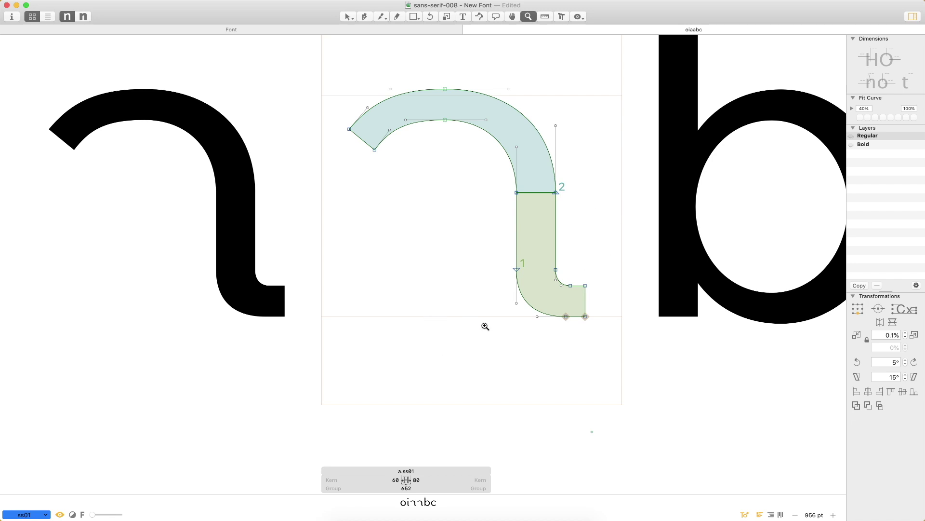
key("super+v")
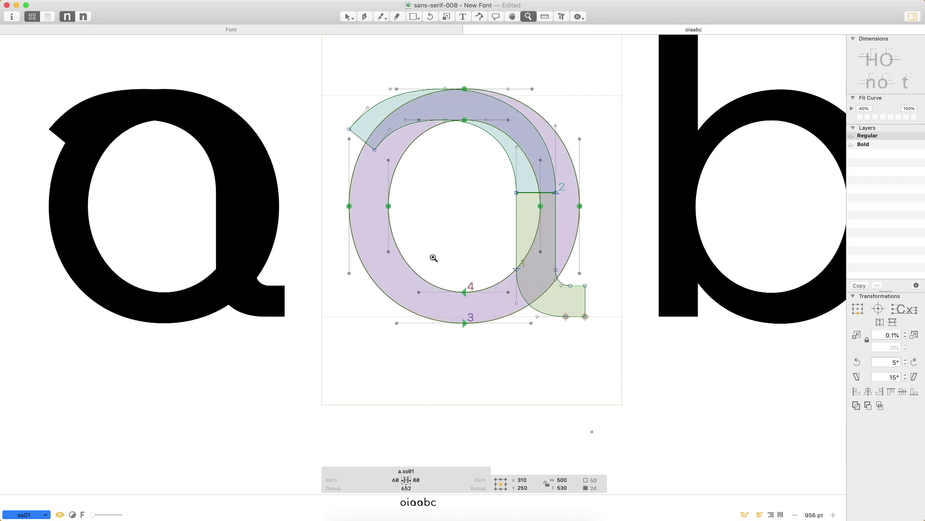
- Shift the pasted o outline left to a centre of X 258 so its right side aligns with the stem
key("v")
left_click_drag(543, 211, 523, 211)
key("super+space")
left_click_drag(577, 178, 430, 267)
key("Left")
key("Left")
key("super+0")
key("super+space")
left_click_drag(507, 159, 249, 478)
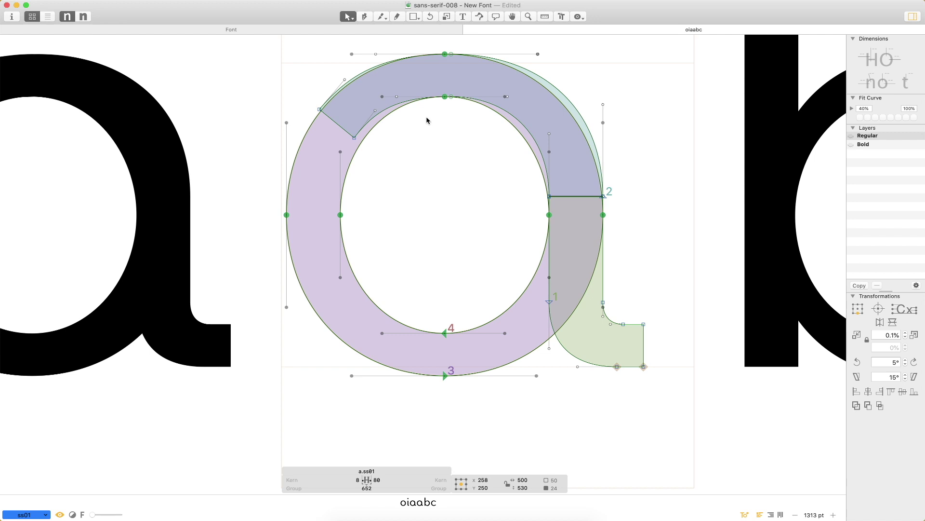
- Measure the thickness of the pasted o's left side, and deselect the outline
key("l")
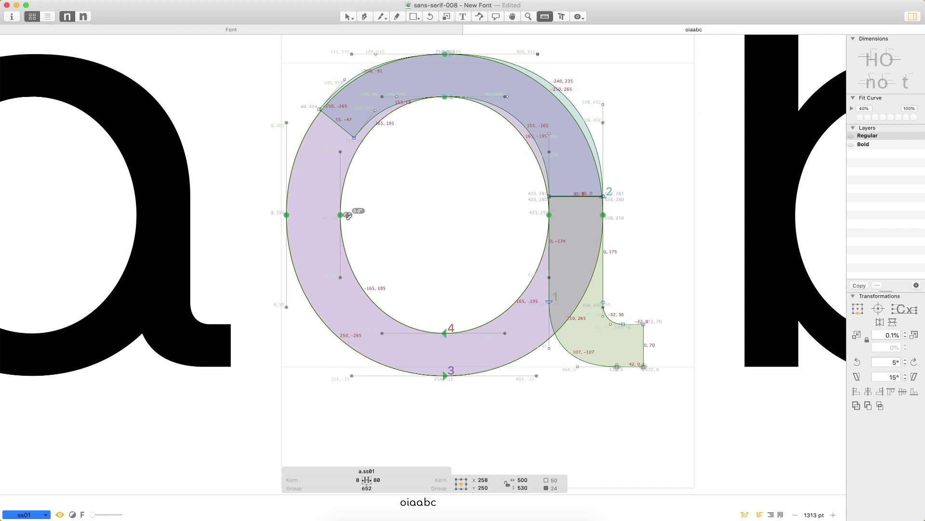
left_click_drag(347, 215, 272, 224)
key("v")
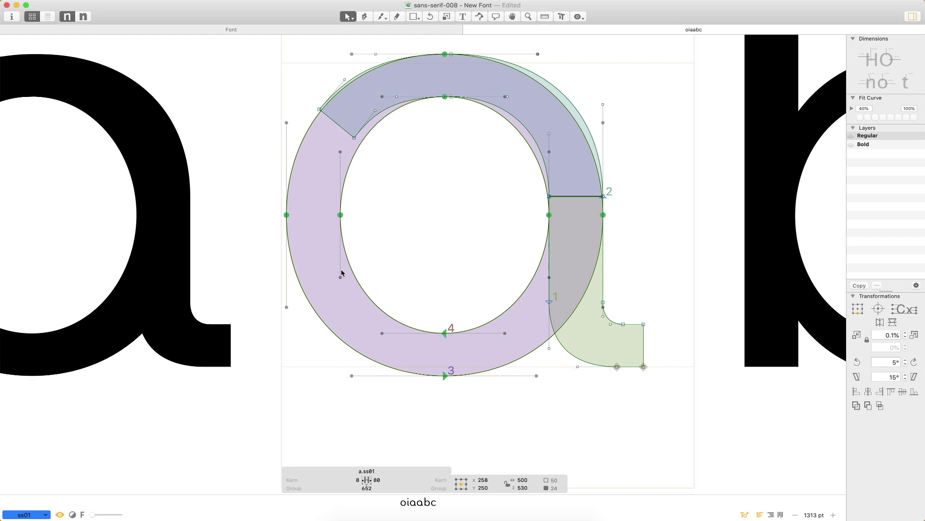
left_click(394, 242)
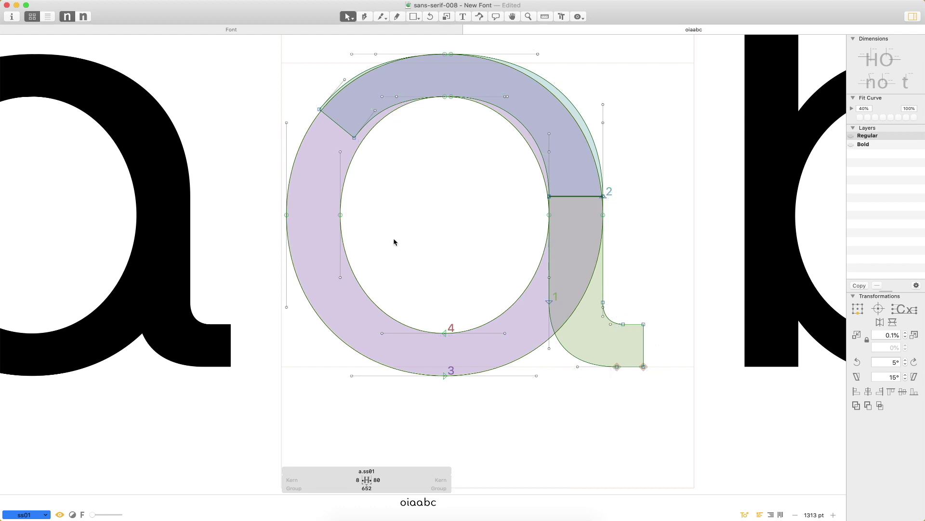
- Lower the pasted o's outer and inner top nodes together to a shared centre of Y 260
left_click(445, 56)
left_click(445, 97, "shift")
key("shift+Down")
key("shift+Down")
key("shift+Down")
key("shift+Down")
key("shift+Down")
key("shift+Down")
key("shift+Down")
key("shift+Down")
key("shift+Down")
key("shift+Down")
key("shift+Down")
key("shift+Down")
key("shift+Down")
key("shift+Down")
key("shift+Down")
key("shift+Down")
key("shift+Down")
key("shift+Down")
key("shift+Down")
key("shift+Down")
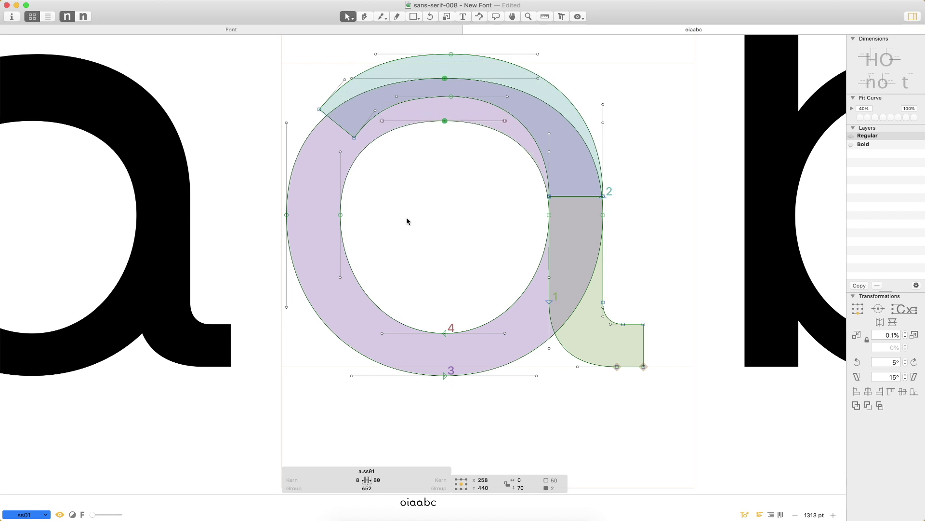
key("shift+Down")
key("shift+Down")
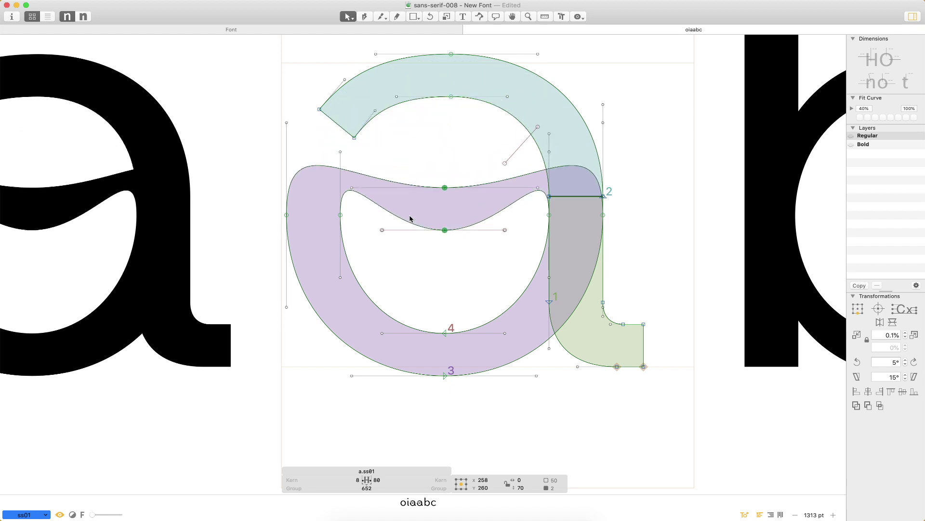
- Lower the four side nodes of the pasted o together to Y 140
left_click(603, 215)
left_click(550, 215, "shift")
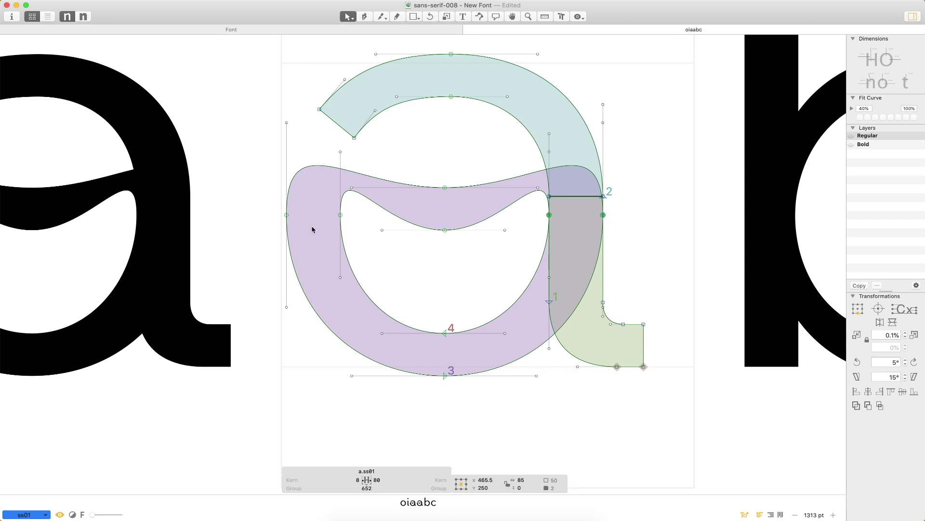
left_click_drag(275, 205, 352, 233)
key("shift+Down")
key("shift+Down")
key("shift+Down")
key("shift+Down")
key("shift+Down")
key("shift+Down")
key("shift+Down")
key("shift+Down")
key("shift+Down")
key("shift+Down")
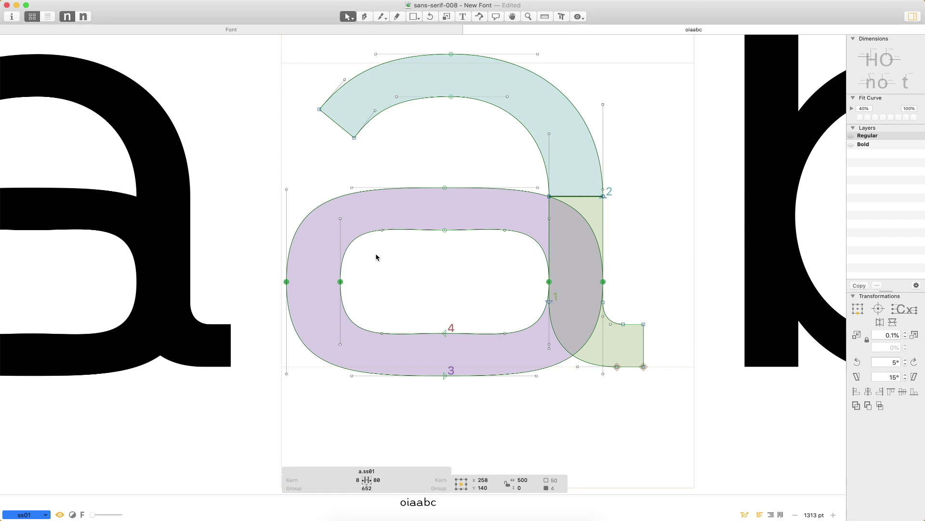
- Shift the bowl's two left side nodes and their adjoining curve handles 30 units to the right
left_click(393, 266)
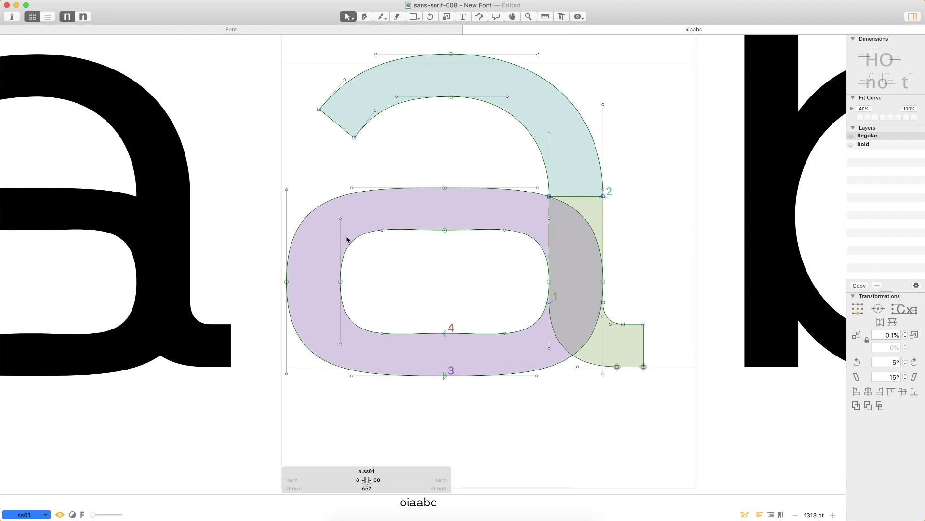
left_click_drag(258, 174, 397, 396)
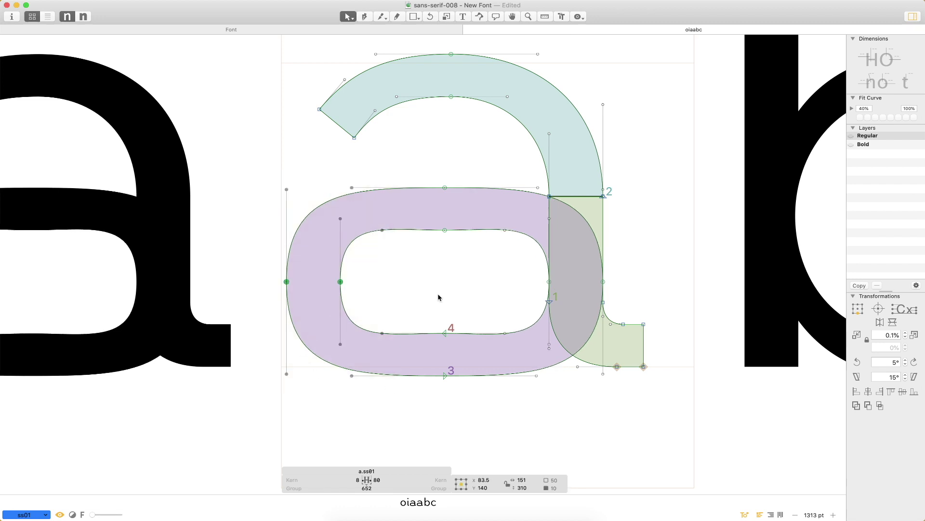
key("shift+Right")
key("shift+Right")
key("shift+Right")
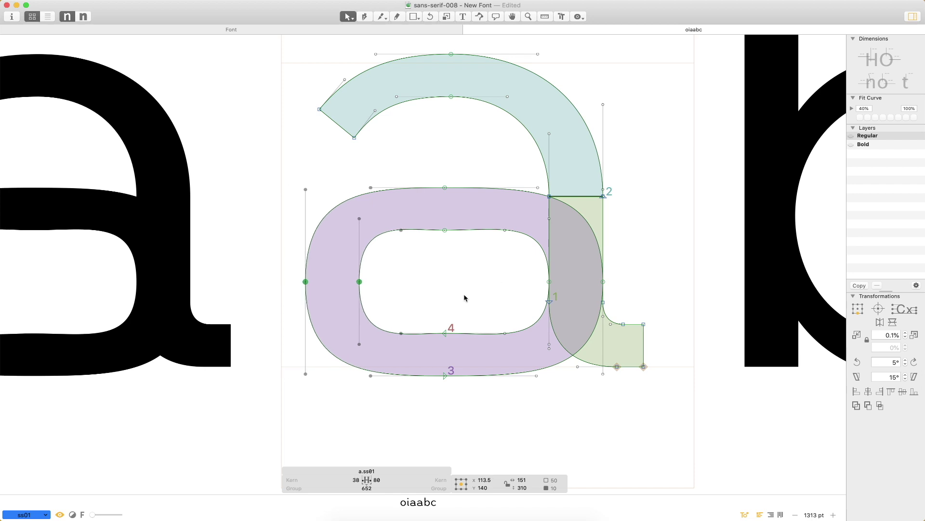
left_click(462, 295)
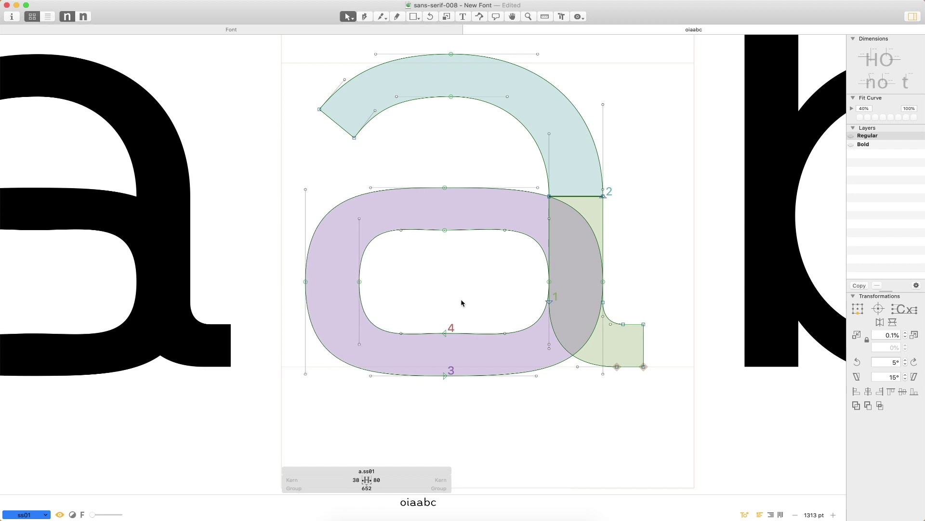
- Break open both bowl paths by deleting their two right side nodes and segments, and activate the Pen tool
key("super+minus")
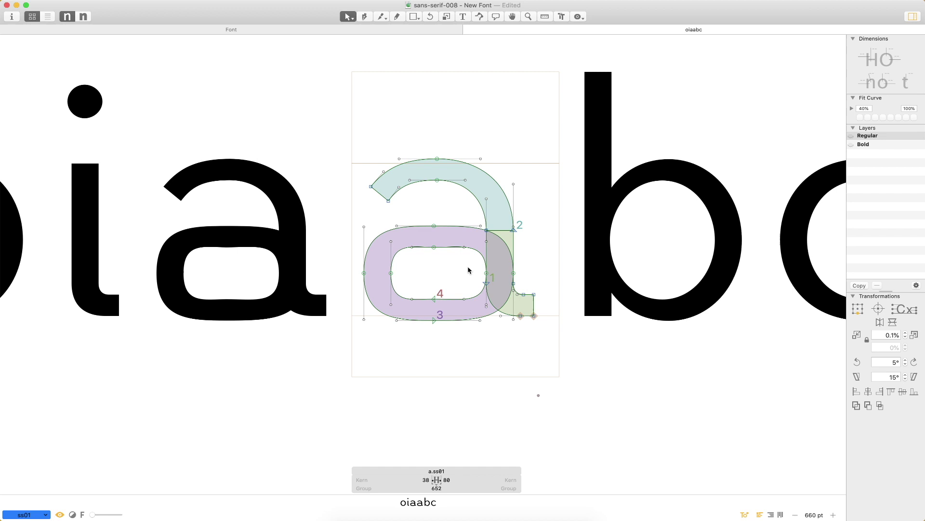
key("z")
left_click_drag(560, 179, 319, 369)
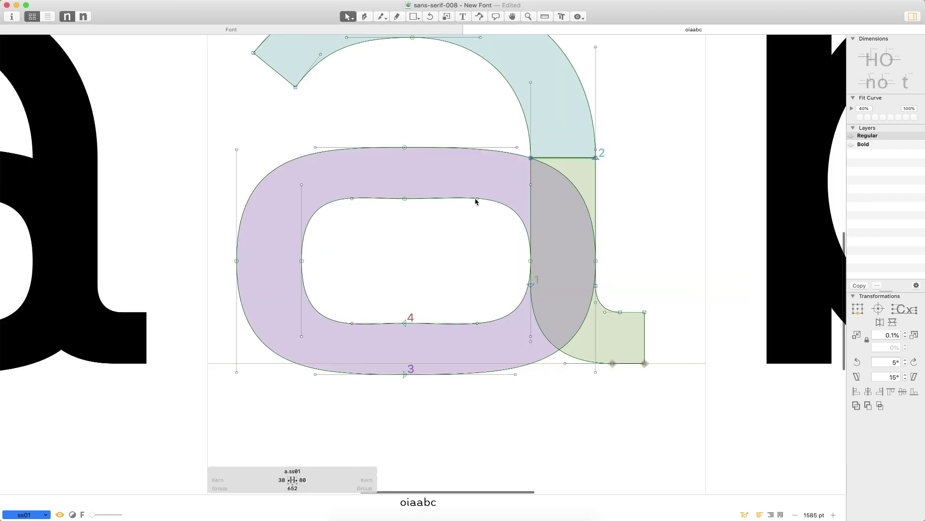
left_click(531, 261)
left_click(596, 262, "shift")
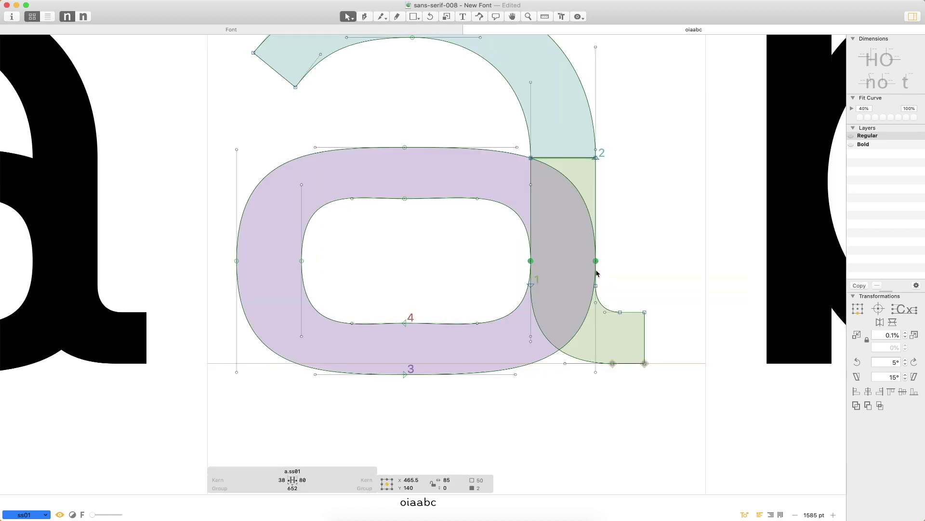
key("alt+BackSpace")
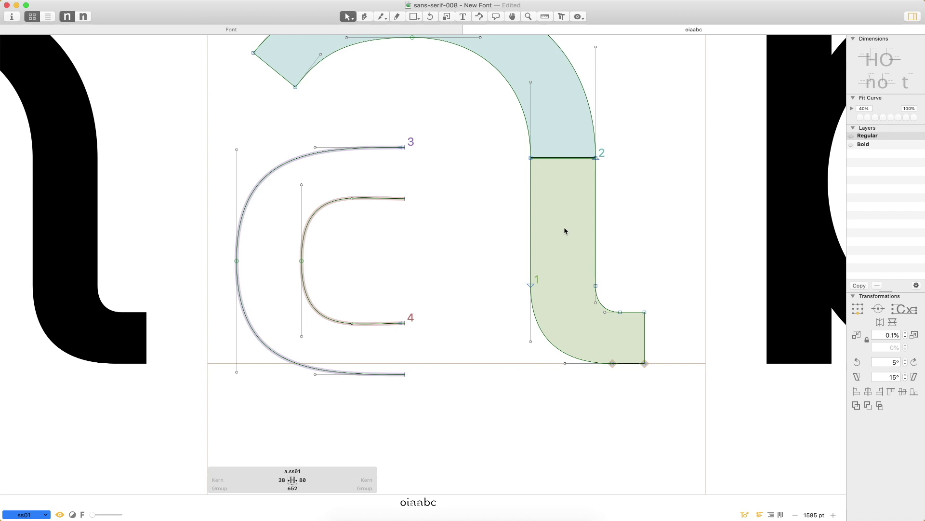
key("p")
left_click_drag(406, 147, 472, 147)
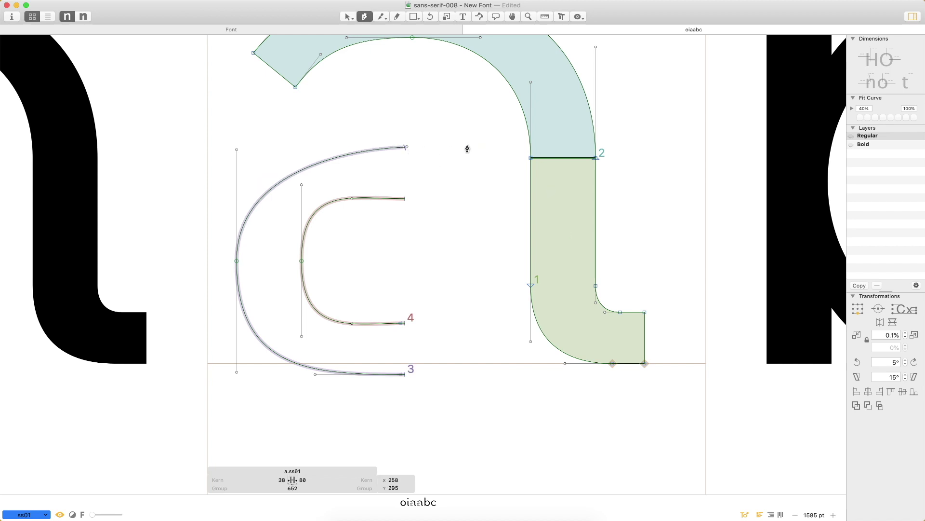
left_click(554, 147)
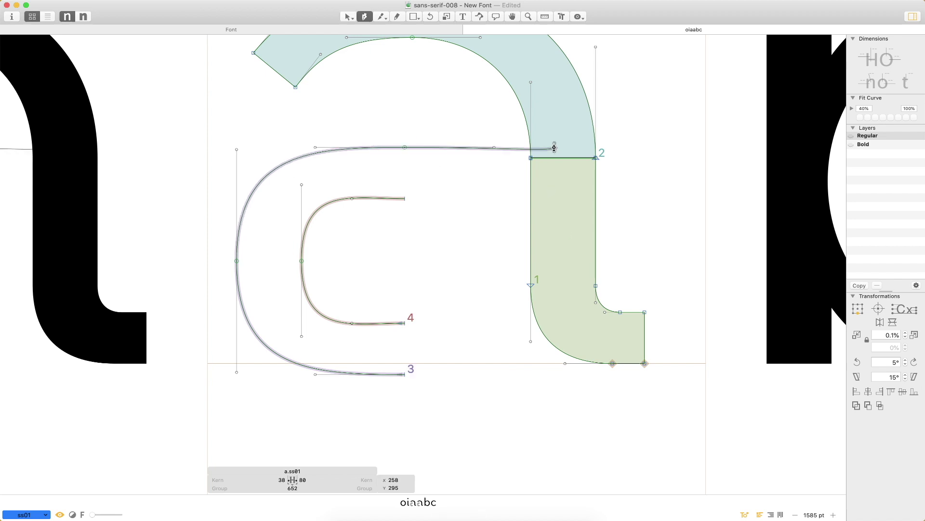
key("super+z")
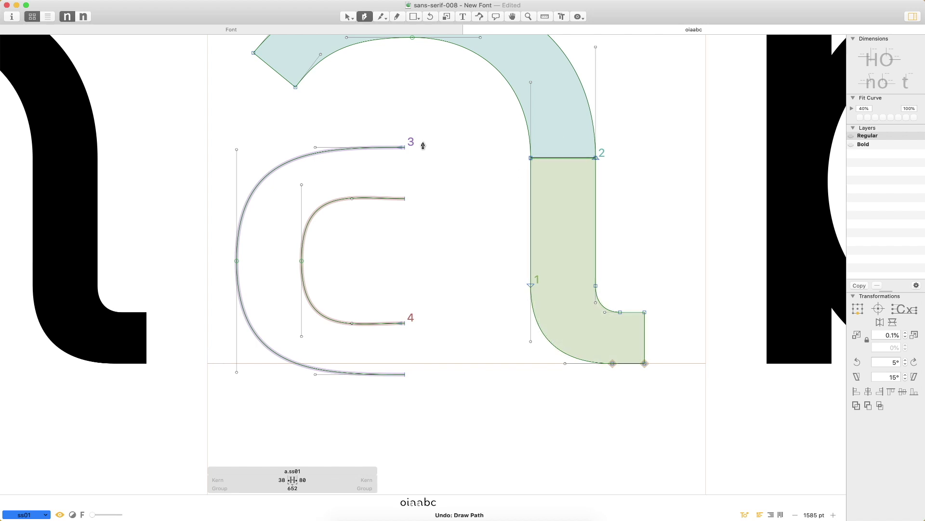
- Join the bowl's two open upper ends with straight segments through two new corner nodes towards the stem
left_click(405, 148)
left_click(452, 154)
left_click(451, 174)
left_click(405, 198)
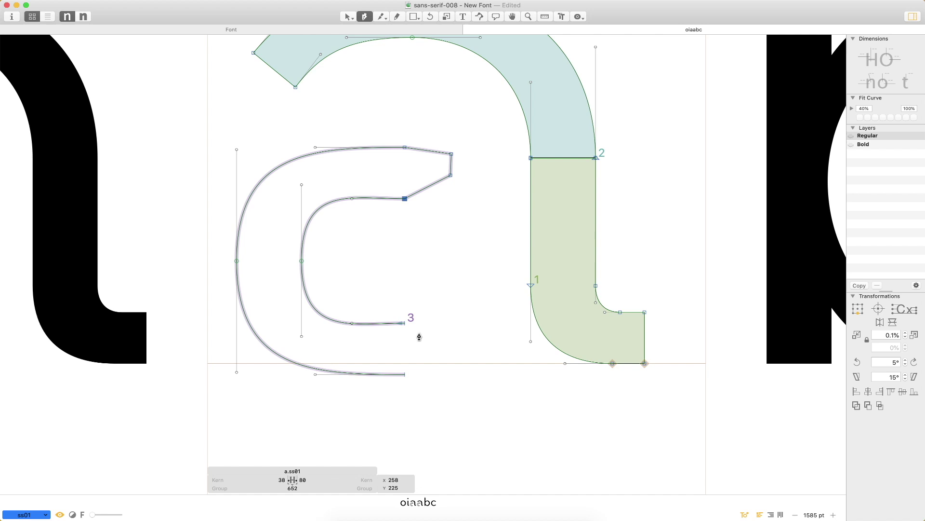
- Close the bowl's lower ends with straight segments through two new corner nodes inside the stem
left_click(405, 324)
left_click(550, 263)
left_click(558, 295)
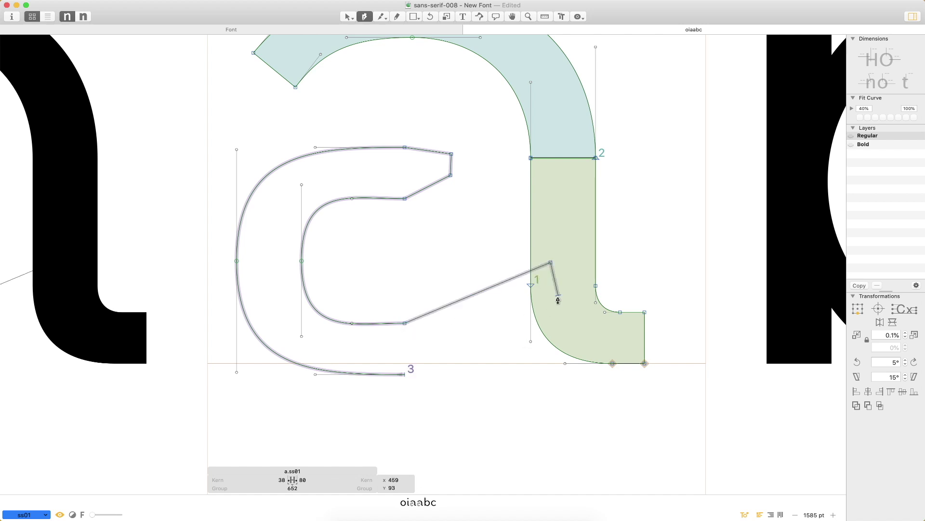
left_click(405, 374)
key("v")
- Shorten the upper and lower vertical handles of the bowl's inner left node by 20 units each
left_click(405, 198)
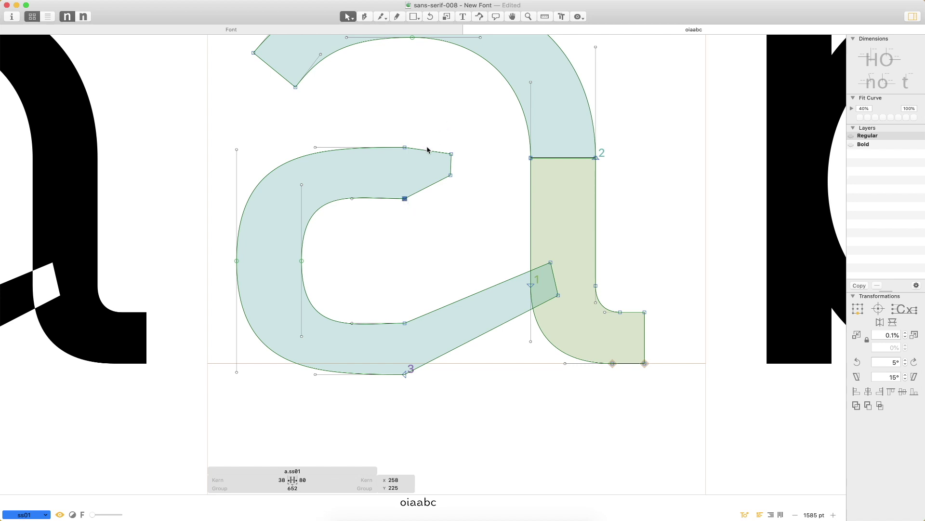
left_click(300, 186)
key("shift+Down")
key("shift+Down")
left_click_drag(319, 343, 285, 314)
key("shift+Up")
key("shift+Up")
left_click(385, 273)
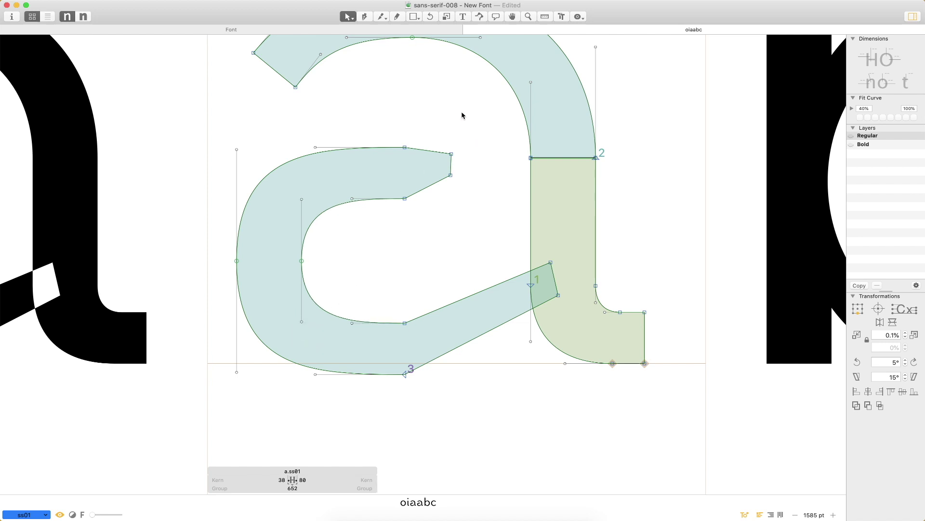
- Level the upper arm's two end nodes with its horizontal edges and extend them right into the stem
left_click_drag(452, 155, 453, 149)
left_click(450, 176)
key("shift+Down")
key("shift+Down")
key("shift+Down")
key("Down")
left_click(444, 215)
left_click_drag(461, 134, 551, 198)
- Correct the path directions in a.ss01 and check the glyph at a wider view
left_click(478, 220)
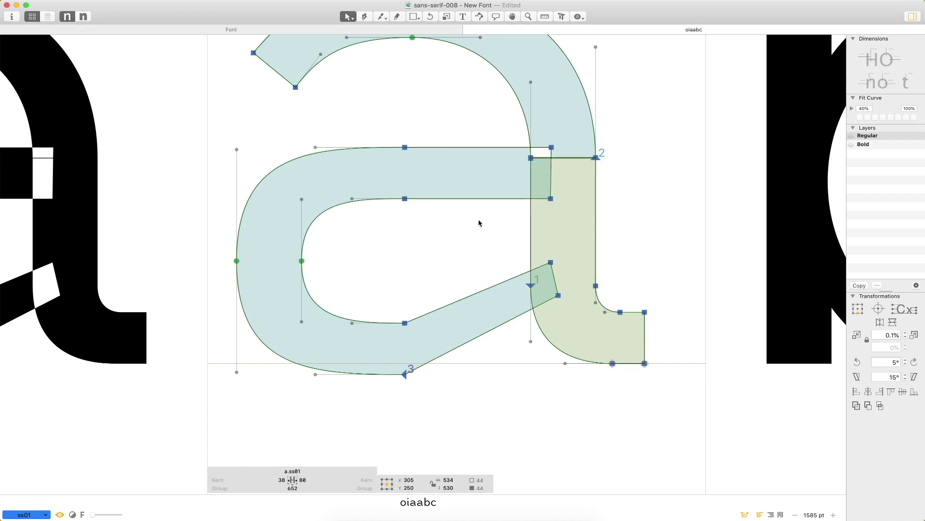
key("super+shift+r")
key("super+0")
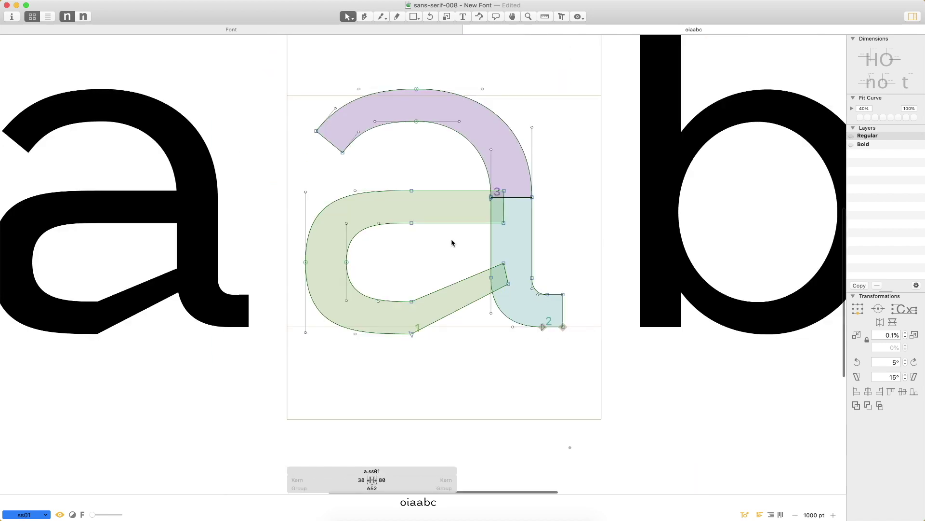
key("space")
left_click_drag(428, 215, 525, 215)
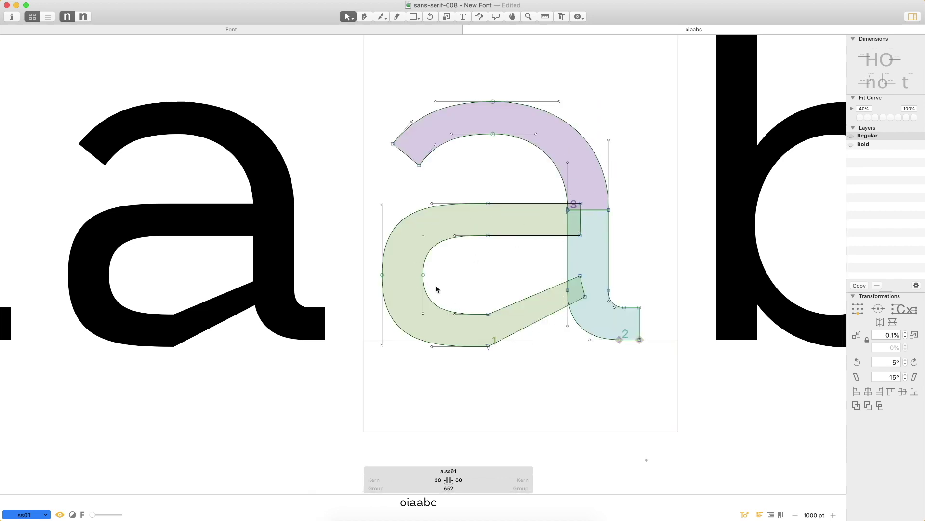
- Convert the bowl's two slanted lower segments to curves and pull their handles into a rounded bottom stroke
key("z")
left_click_drag(667, 163, 304, 418)
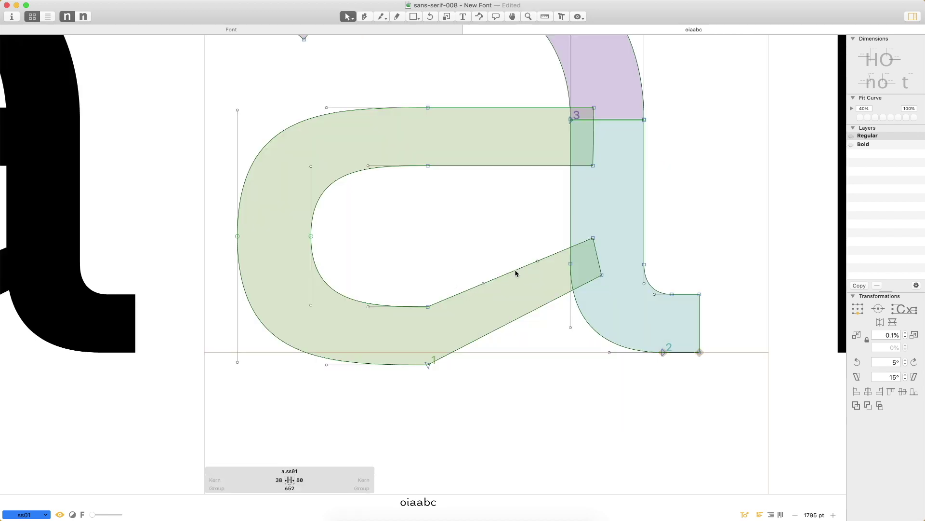
left_click_drag(485, 284, 523, 370)
mouse_move(529, 242)
left_mouse_down()
mouse_move(554, 321)
mouse_move(571, 331)
left_mouse_up()
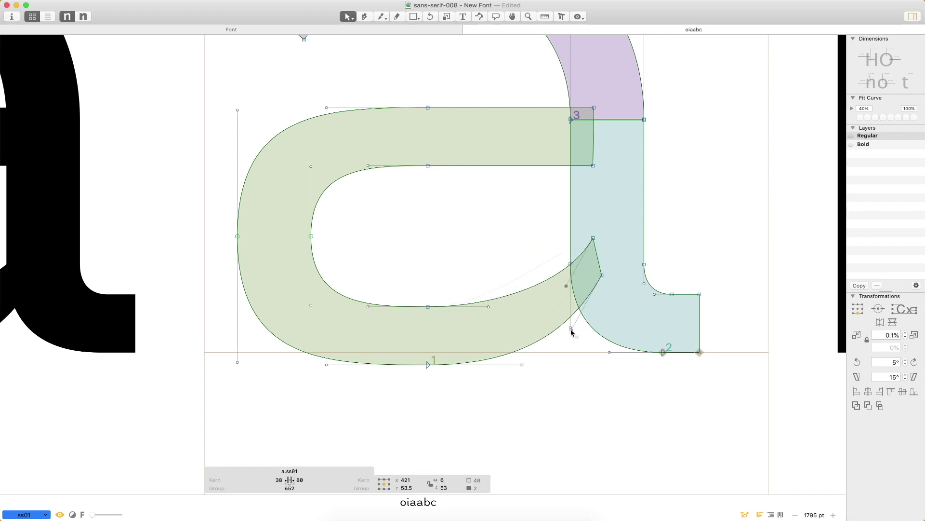
- Move the lower stroke's two end nodes up and slightly right, deeper into the stem
left_click(594, 237)
left_click(602, 276, "shift")
mouse_move(602, 275)
left_mouse_down()
mouse_move(624, 205)
mouse_move(615, 198)
left_mouse_up()
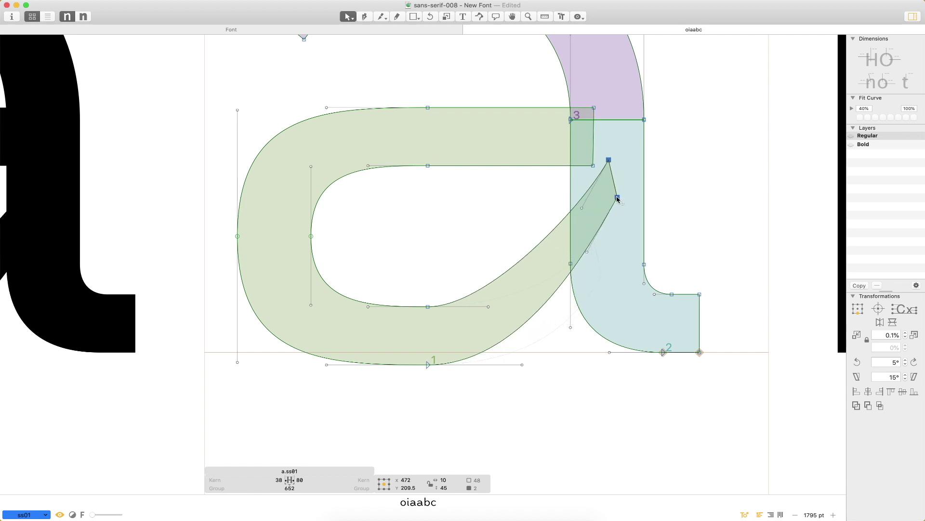
left_click(395, 385)
- Lengthen the right-hand horizontal handles of the bowl's two bottom nodes to a shared centre of X 403.5
left_click_drag(395, 386, 495, 318)
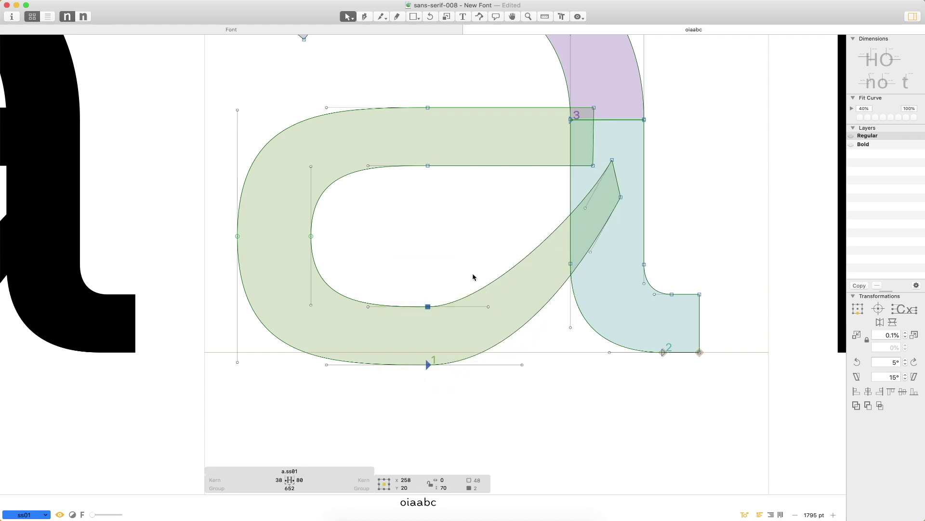
left_click_drag(522, 364, 572, 368)
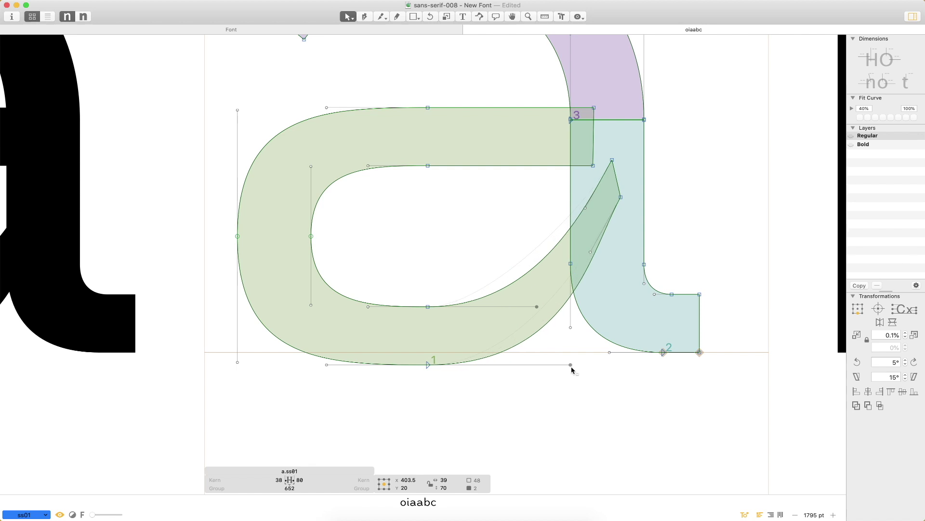
left_click(533, 403)
- Preview the filled a.ss01 beside its neighbouring letters
key("super+minus")
key("super+minus")
key("super+minus")
key("space")
scroll(481, 219, "left", 3)
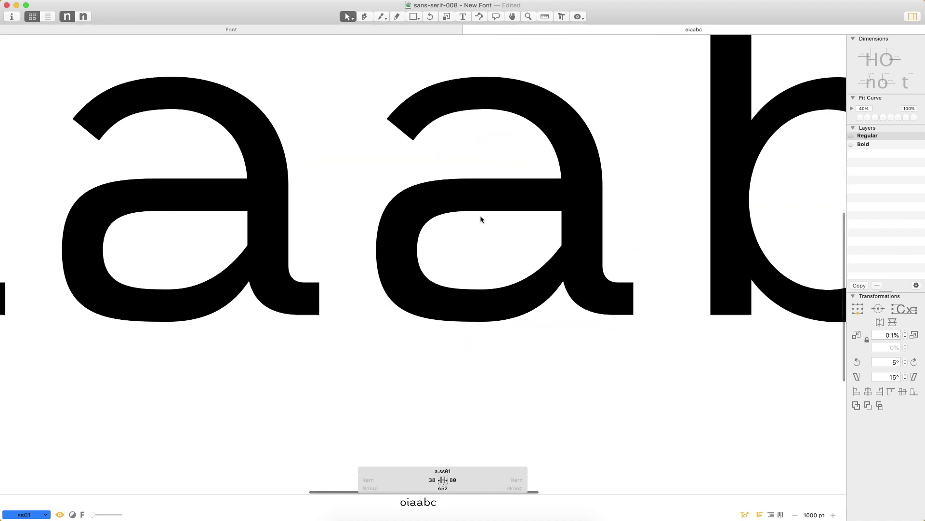
key("space")
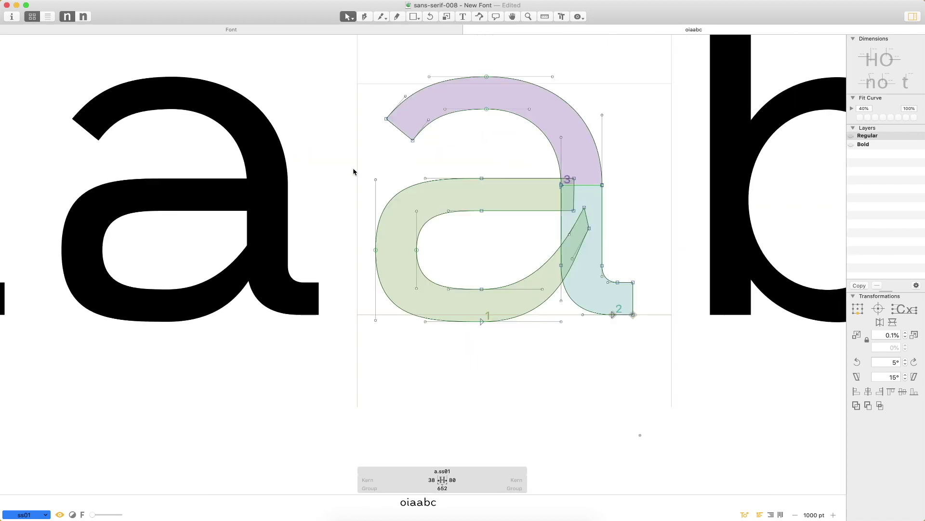
- Shorten the vertical handles of the bowl's two left extreme nodes, centring the upper pair at Y 228 and the lower pair at Y 52.5
left_click_drag(418, 222, 420, 225)
key("shift+Down")
key("shift+Down")
left_click_drag(436, 273, 366, 321)
key("shift+Up")
key("shift+Up")
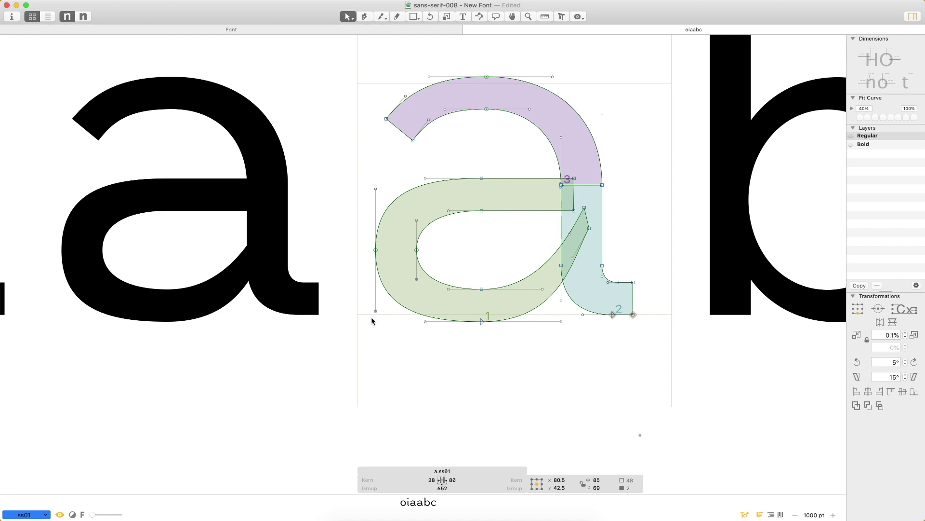
key("shift+Up")
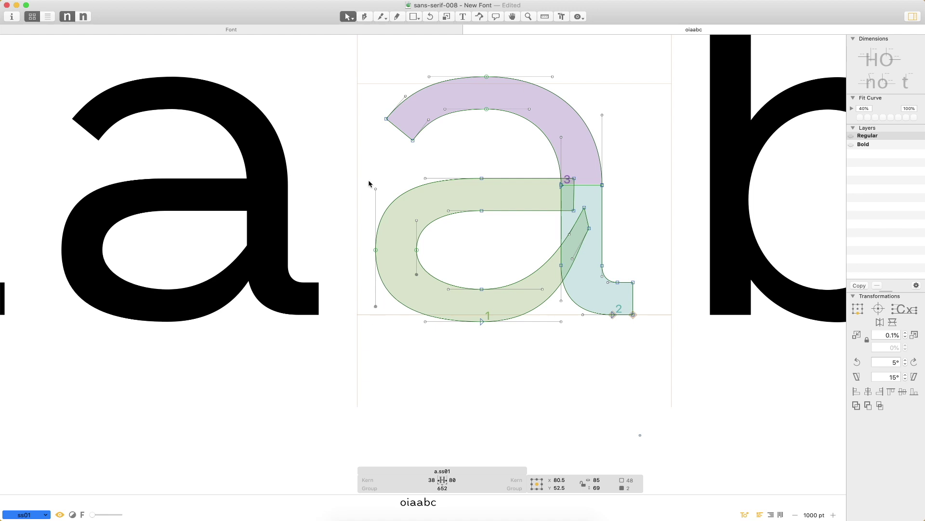
left_click(423, 241)
key("super+z")
key("super+z")
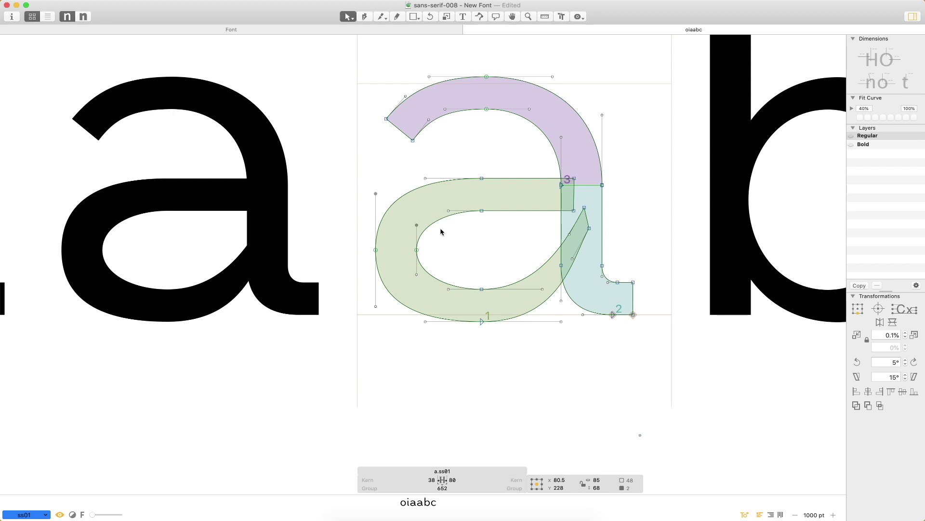
left_click(472, 252)
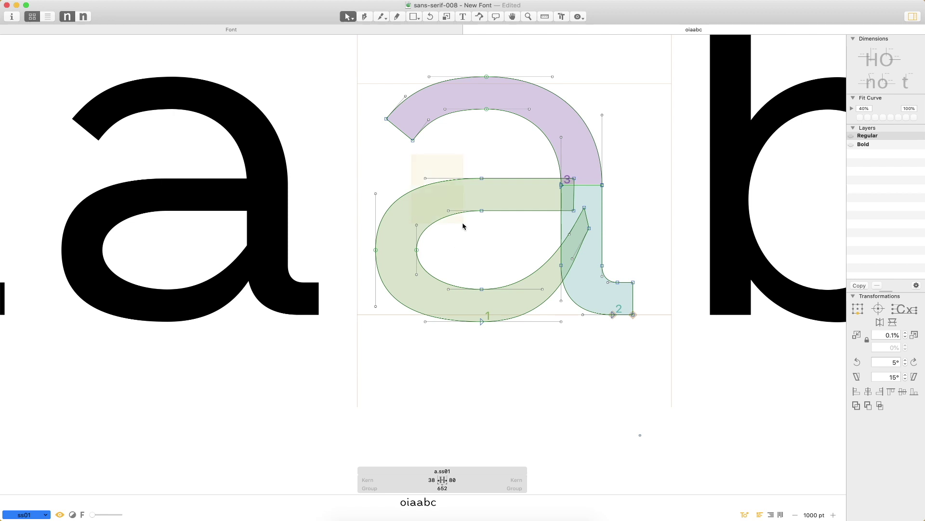
- Lengthen the left-hand horizontal handles of the bowl's top and bottom nodes, centring each pair at X 155
key("super+z")
key("super+z")
key("super+z")
key("super+z")
key("super+z")
left_click_drag(454, 271, 415, 337)
key("shift+Left")
left_click(403, 357)
key("super+z")
left_click_drag(458, 262, 421, 337)
key("shift+Left")
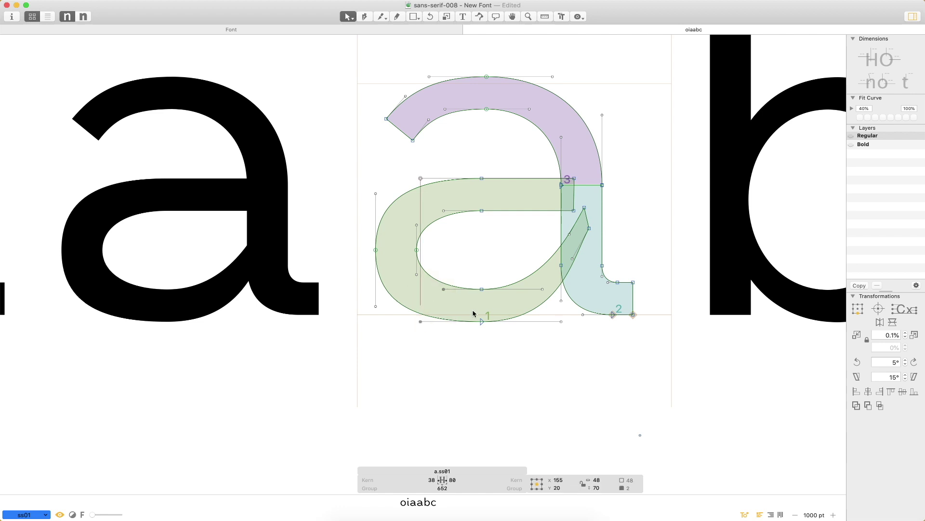
left_click(480, 371)
- Preview the filled word at a smaller size and insert an n between the two alternate a's for comparison
key("super+minus")
key("space")
mouse_move(445, 284)
left_mouse_down()
mouse_move(512, 296)
mouse_move(447, 296)
left_mouse_up()
key("space")
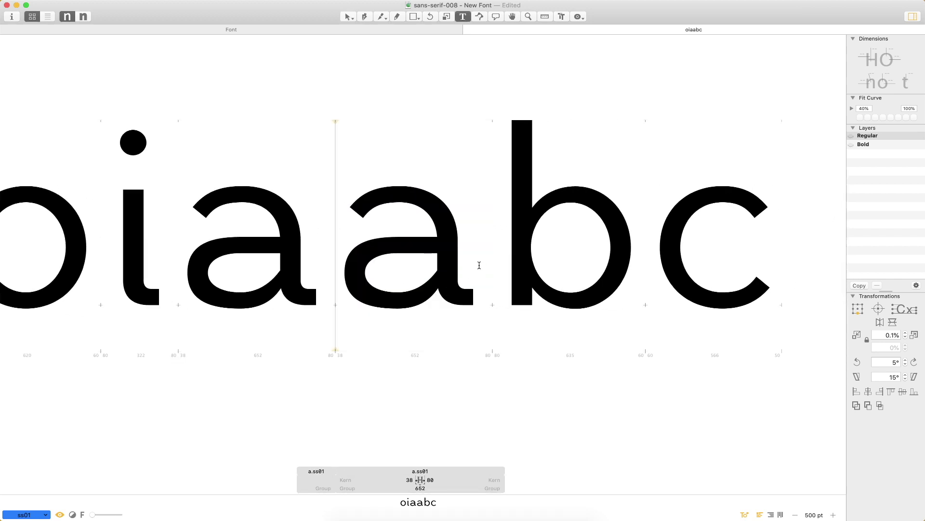
type("n")
key("Escape")
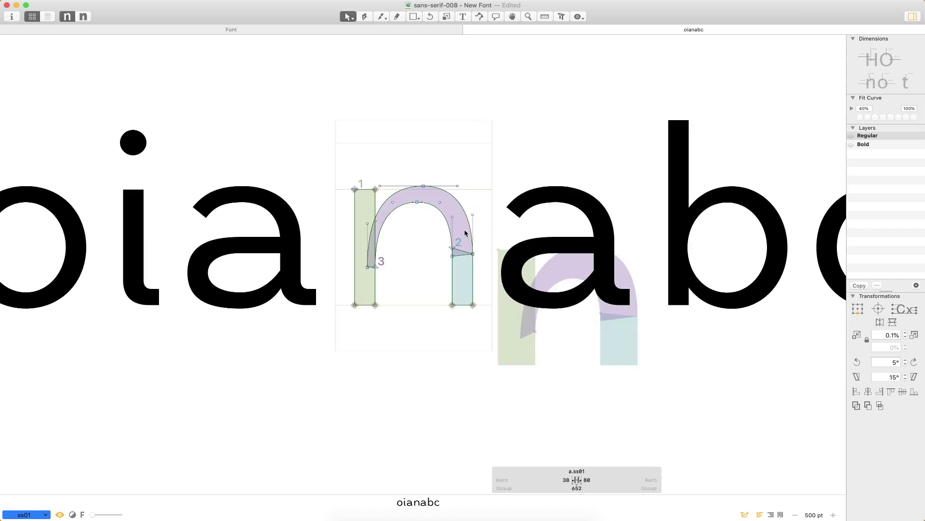
- Paste the n's outlines into a.ss01 and move them above the a as a width reference
double_click(567, 202)
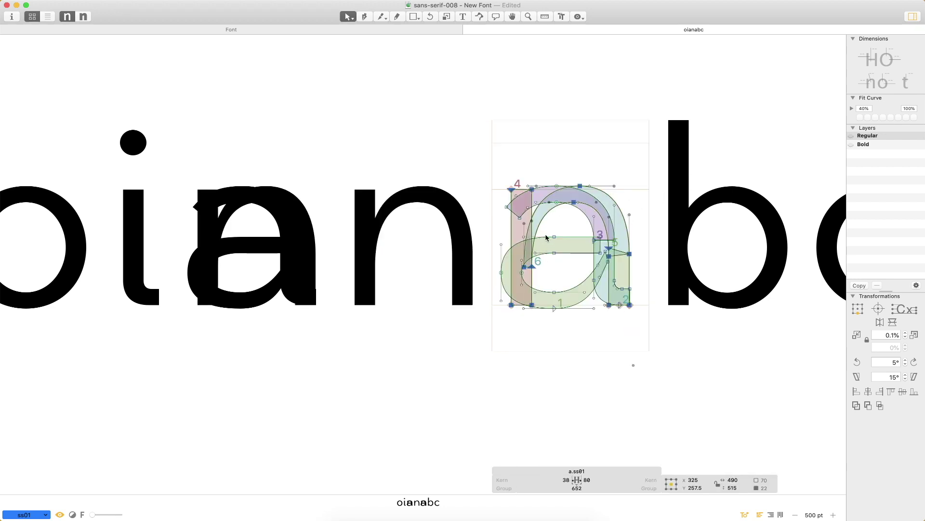
left_click_drag(534, 290, 533, 153)
key("super+z")
key("super+z")
key("super+v")
left_click(586, 179)
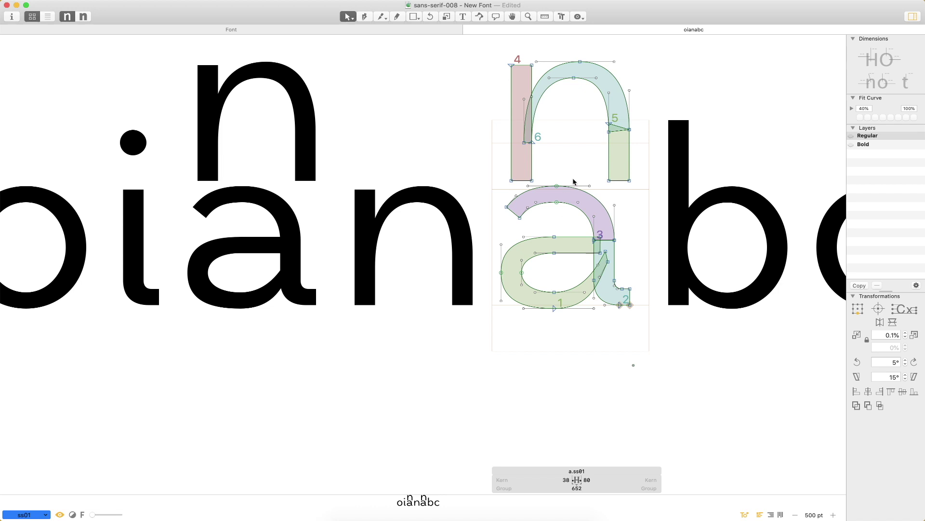
- Narrow the a by moving the bowl's left extreme nodes and the arch's terminal nodes right to a shared centre of X 110.5
left_click(525, 309)
left_click(527, 235, "shift")
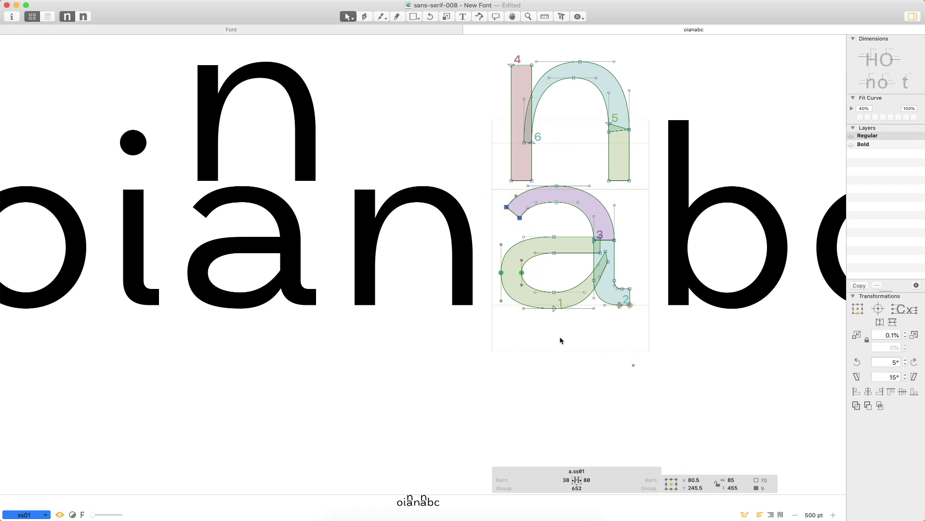
key("shift+Right")
key("shift+Right")
key("shift+Right")
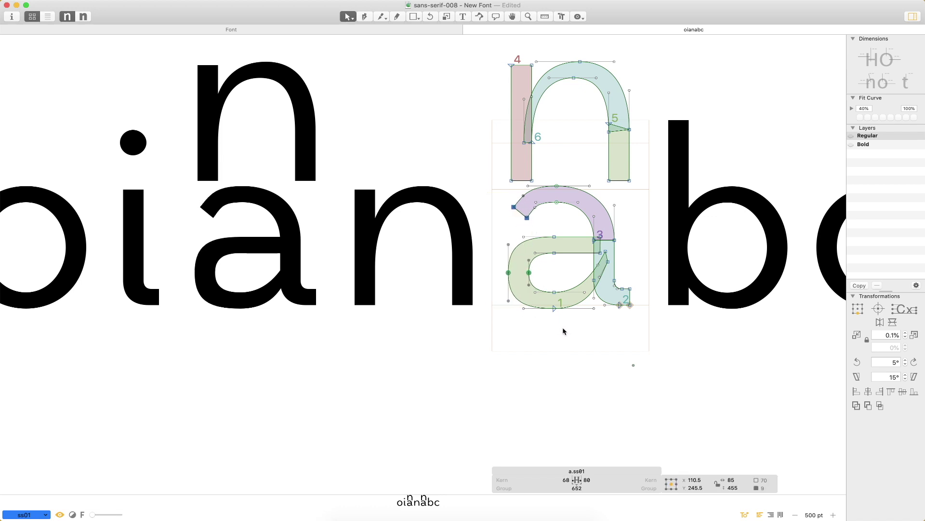
- Move the arch's two top extreme nodes right to X 298
left_click_drag(562, 175, 547, 217)
key("shift+Right")
key("shift+Right")
key("shift+Right")
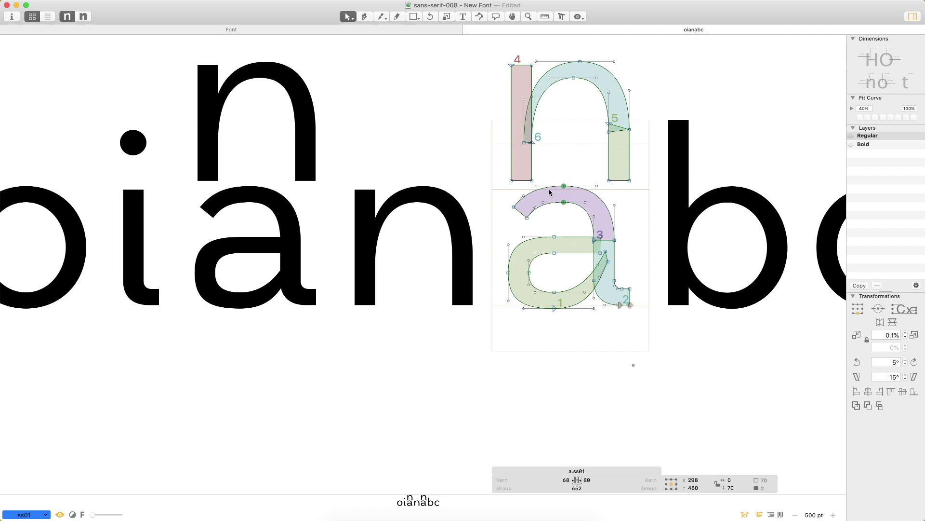
key("shift+Right")
key("shift+Left")
- Nudge the two curve handles beside the arch's terminal slightly left and down
key("super+space")
left_click_drag(645, 176, 492, 351)
left_click_drag(333, 148, 382, 183)
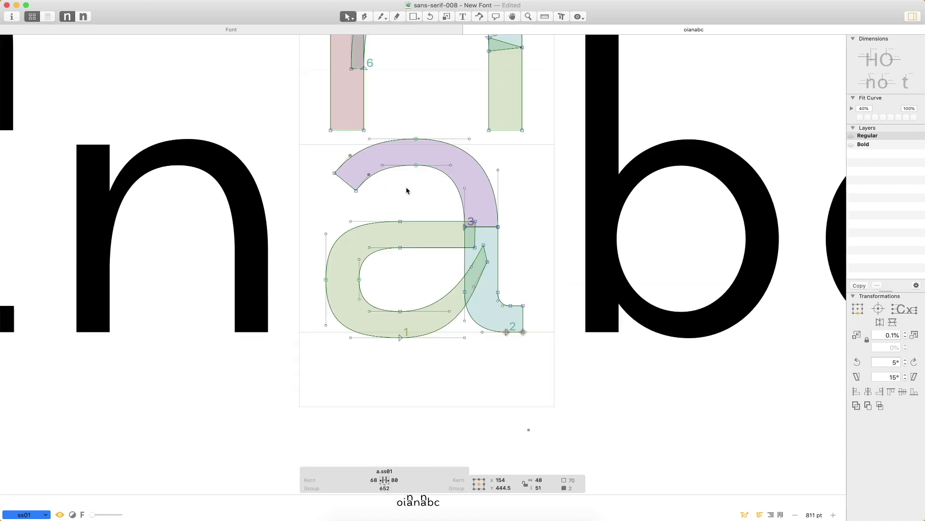
key("space")
left_click_drag(376, 174, 643, 191)
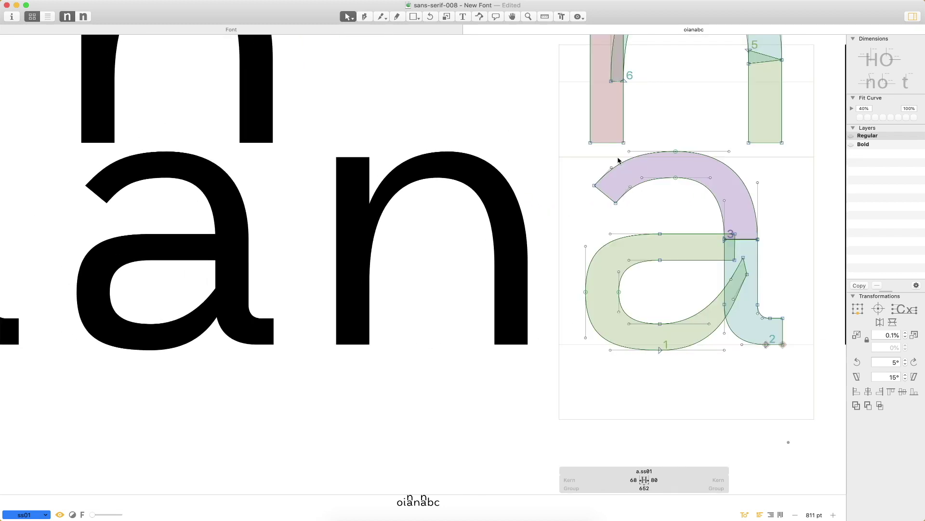
left_click_drag(608, 159, 628, 190)
left_click(643, 210)
- Raise the bowl's two upper nodes 20 units to a shared centre of Y 280
left_click_drag(673, 211, 648, 284)
key("shift+Up")
key("shift+Up")
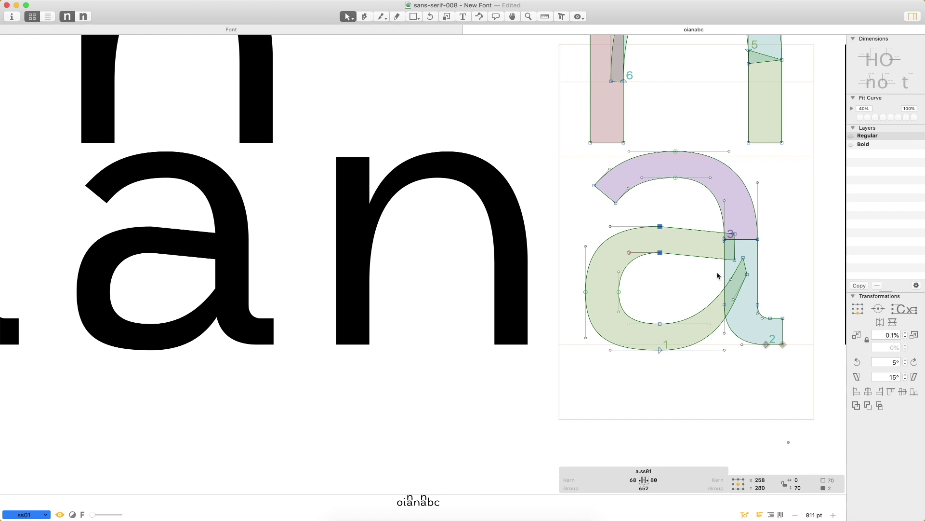
- Convert the bowl's two slanted upper segments to curves with horizontal handles at X 332, centring the stem-side handles at X 385.5, Y 270
left_click(700, 230, "alt")
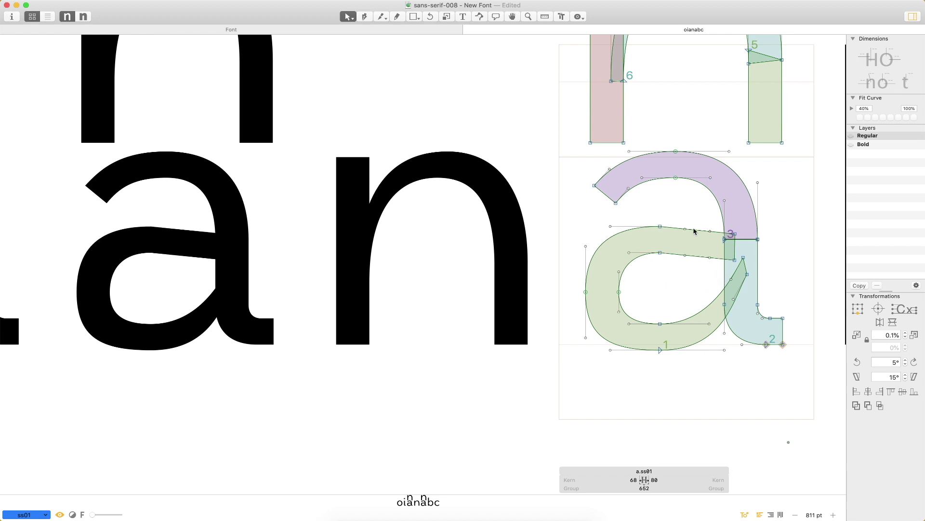
left_click(685, 232)
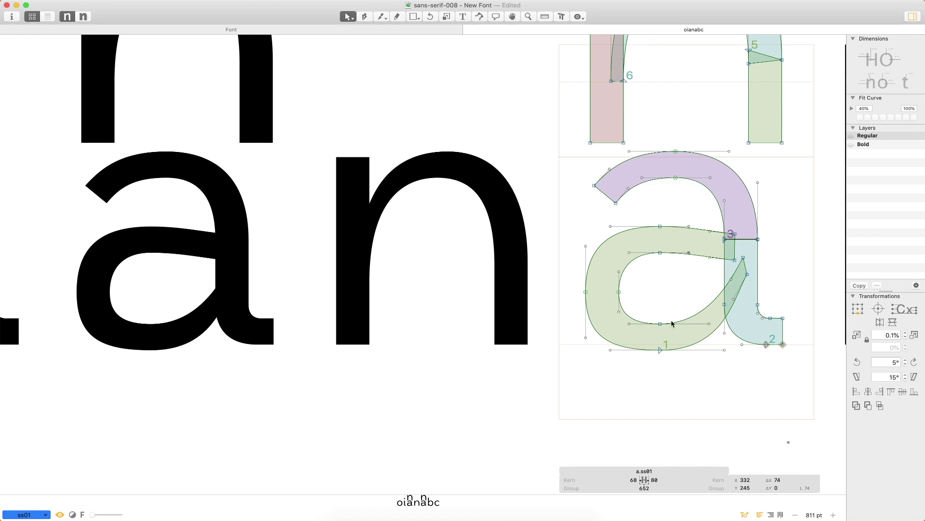
left_click(737, 233)
left_click(704, 265, "super")
key("a")
key("v")
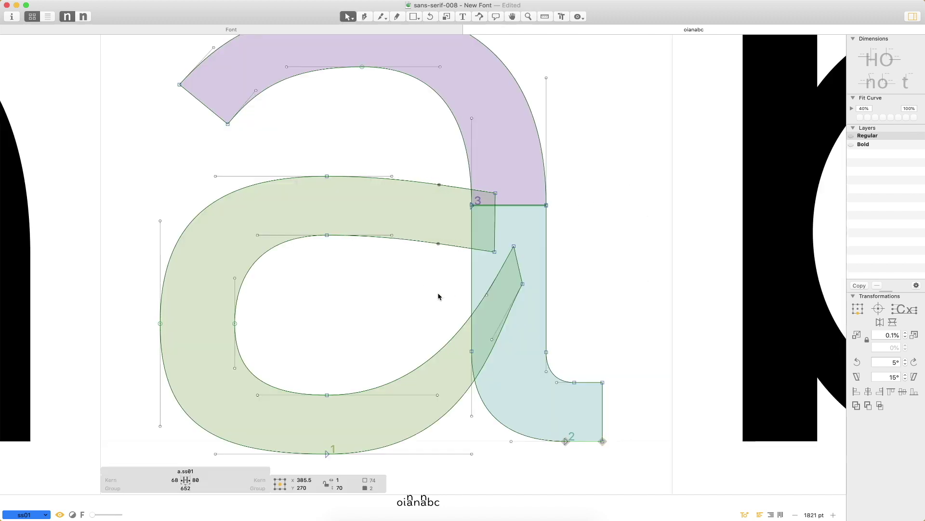
left_click(439, 295)
- Move the bowl's two left extreme nodes up to Y 150
key("space")
left_click_drag(457, 234, 548, 163)
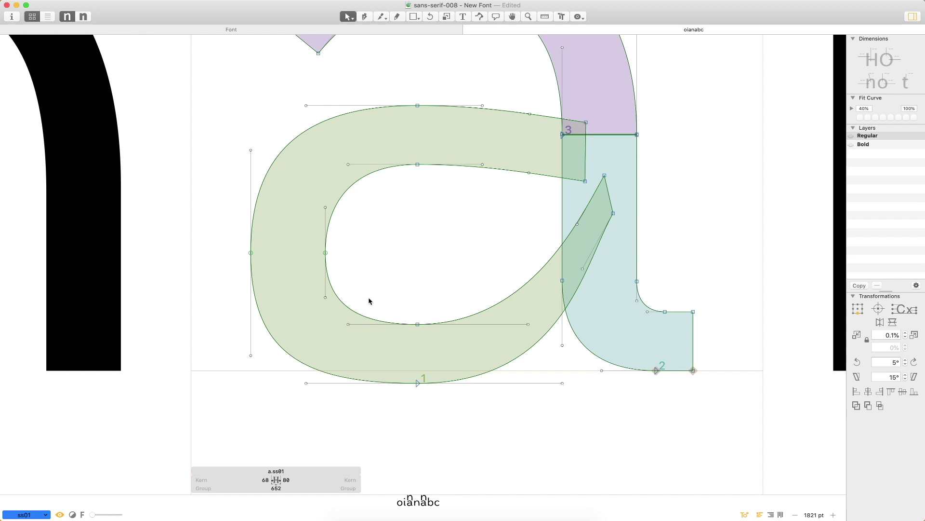
left_click_drag(372, 224, 234, 262)
key("shift+Up")
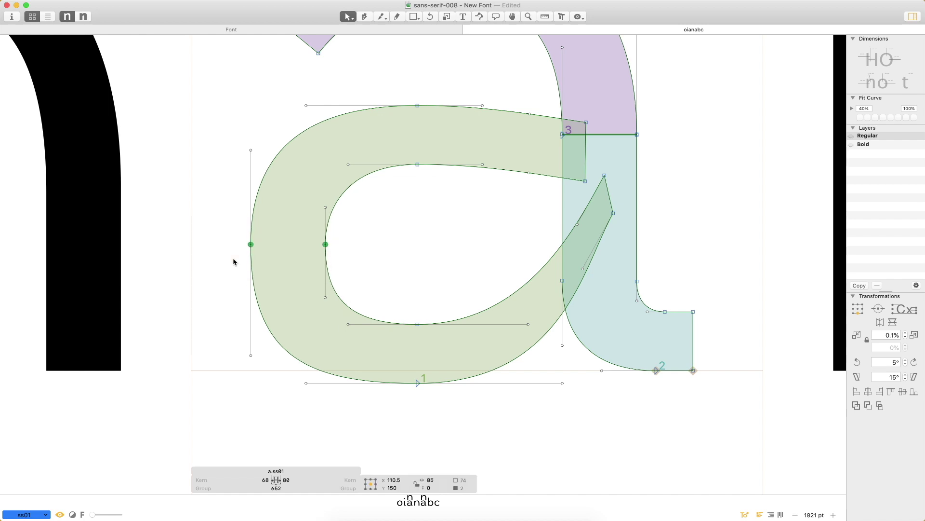
left_click(462, 274)
- Move the bowl's two bottom nodes right to X 278
key("super+minus")
key("super+minus")
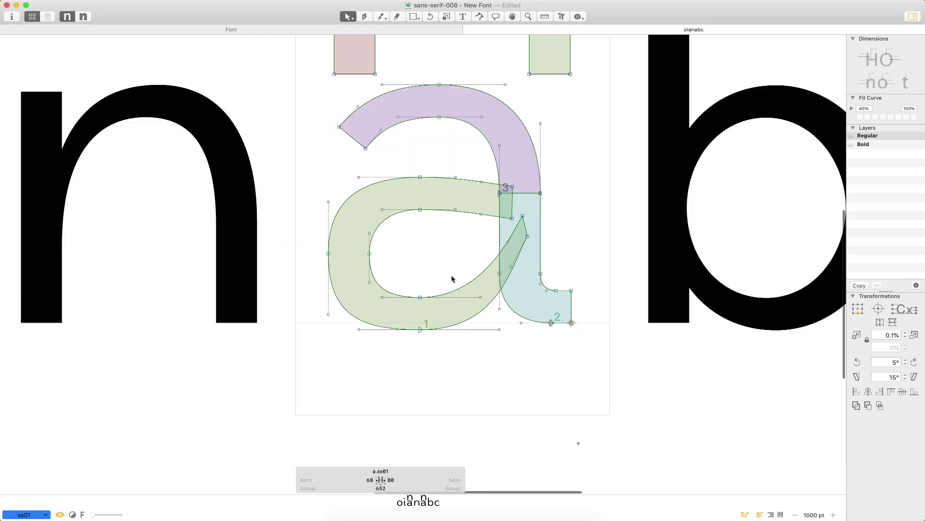
left_click_drag(452, 278, 409, 360)
key("shift+Right")
key("shift+Right")
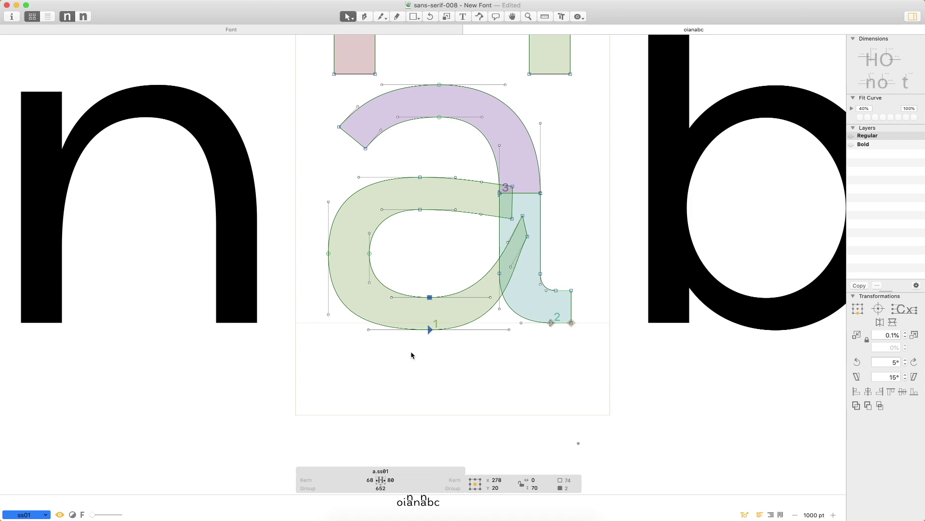
key("Left")
left_click(460, 240)
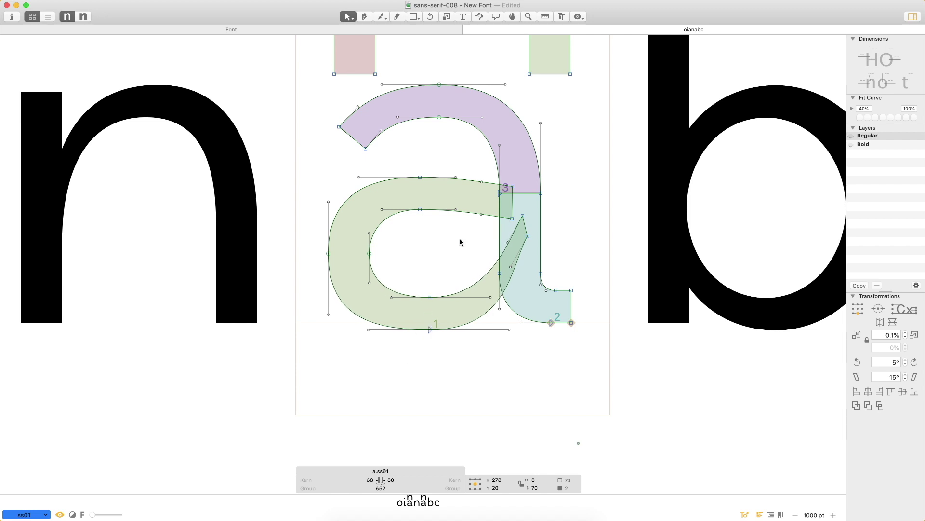
- Pull the lower stroke's two stem-side handles right and down to a shared centre of X 465, Y 135.5 for a rounder curve
left_click(508, 241)
left_click(511, 267, "shift")
left_click_drag(511, 267, 523, 274)
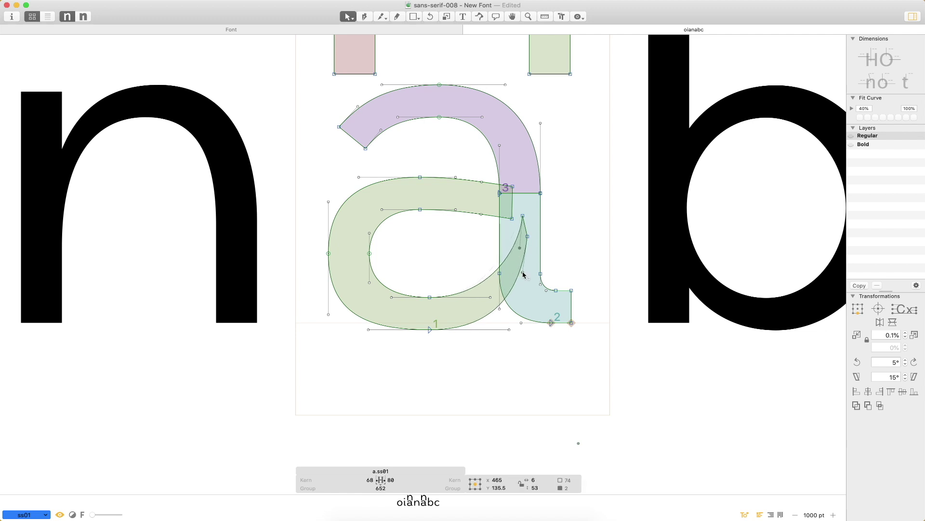
left_click(566, 256)
- Remove the comparison n from between the two a's and reopen a.ss01 for editing
key("super+minus")
left_click_drag(477, 231, 582, 235)
key("t")
key("BackSpace")
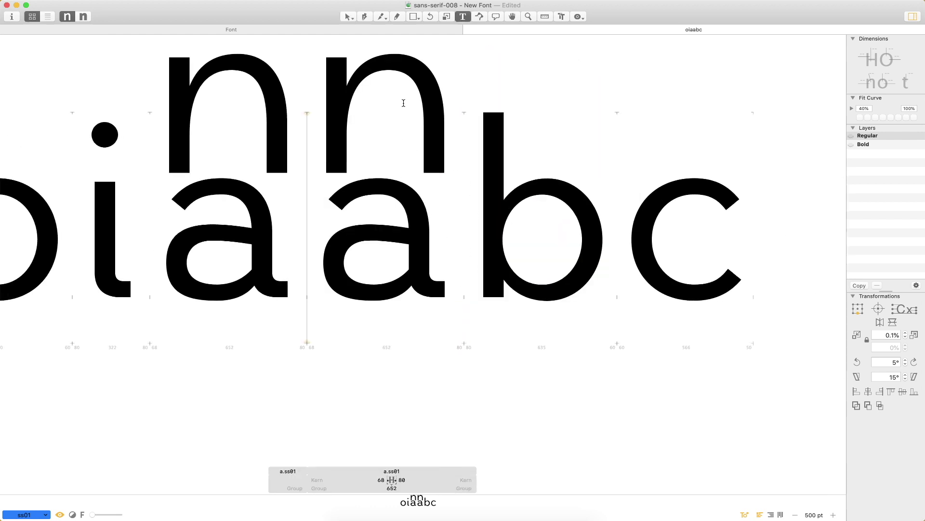
key("Escape")
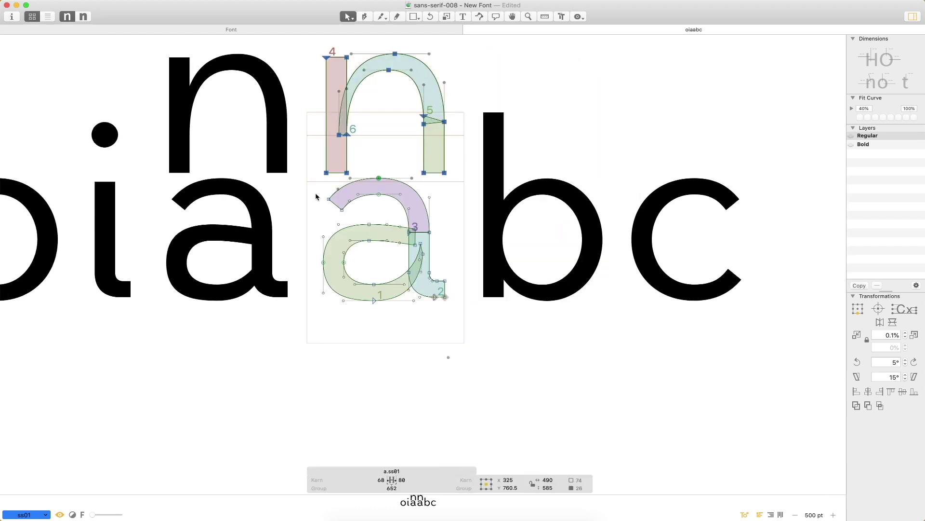
- Delete the reference n outlines above the a in a.ss01, keeping the a's own shapes
key("BackSpace")
key("super+z")
left_click_drag(305, 53, 456, 181)
key("BackSpace")
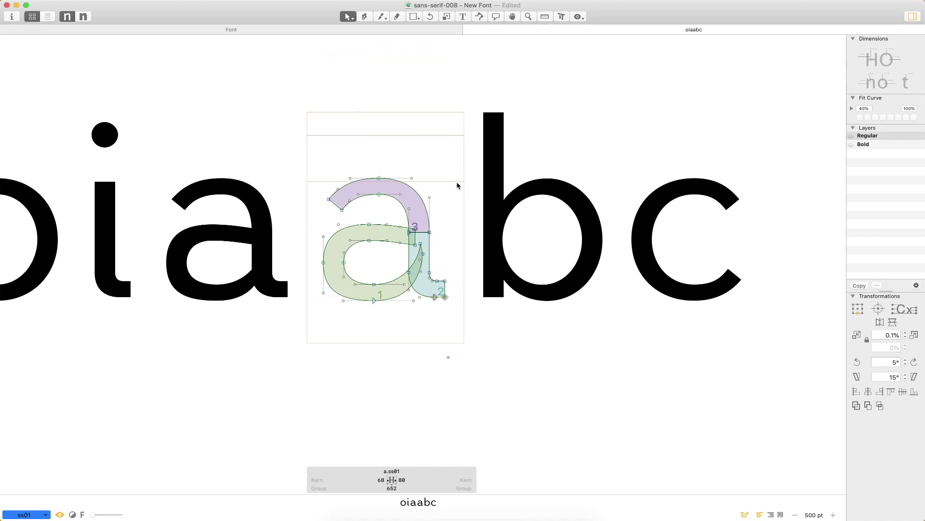
- Set the left sidebearing of a.ss01 to 60
key("t")
left_click(364, 485)
type("6")
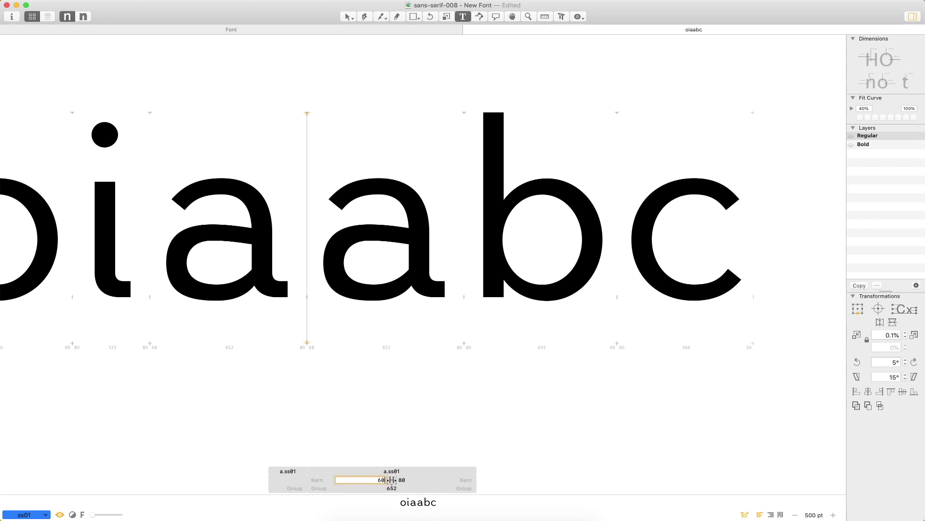
key("Return")
key("Escape")
- Examine the filled a.ss01 and its spacing within the whole word oiaabc
left_click_drag(369, 153, 464, 154)
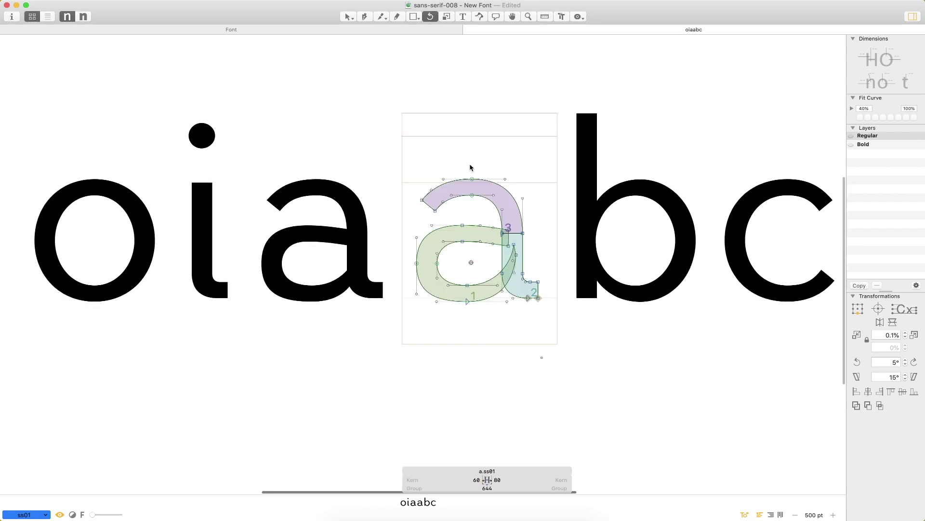
key("t")
left_click(541, 237)
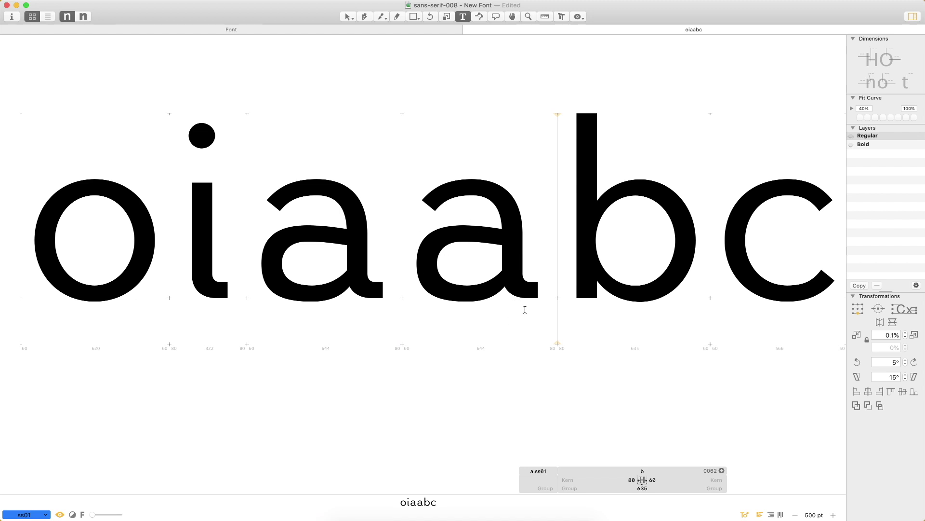
type("z")
key("BackSpace")
key("Escape")
- Open a.ss01 for editing and raise the lower stroke's inner end node to X 463, Y 268
key("z")
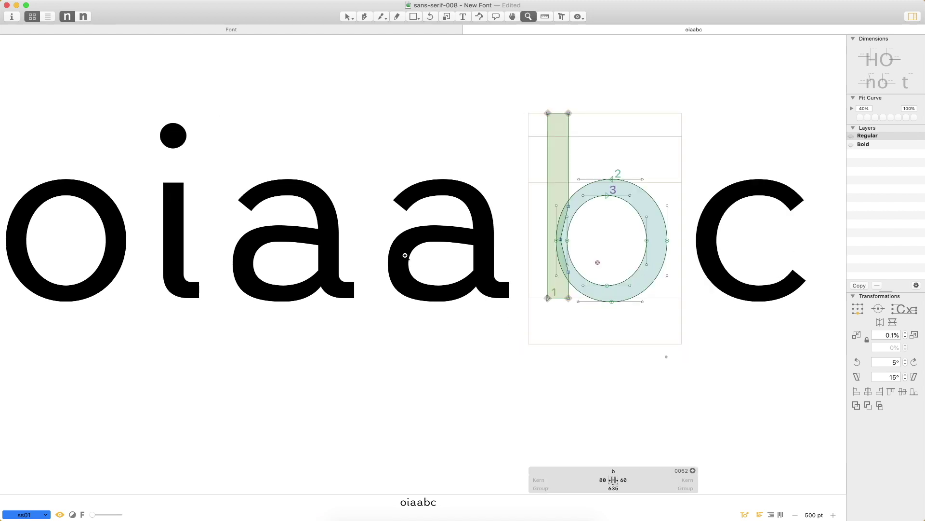
left_click_drag(595, 99, 280, 413)
double_click(451, 315)
key("super+space")
left_click_drag(596, 144, 328, 428)
key("v")
left_click(482, 224)
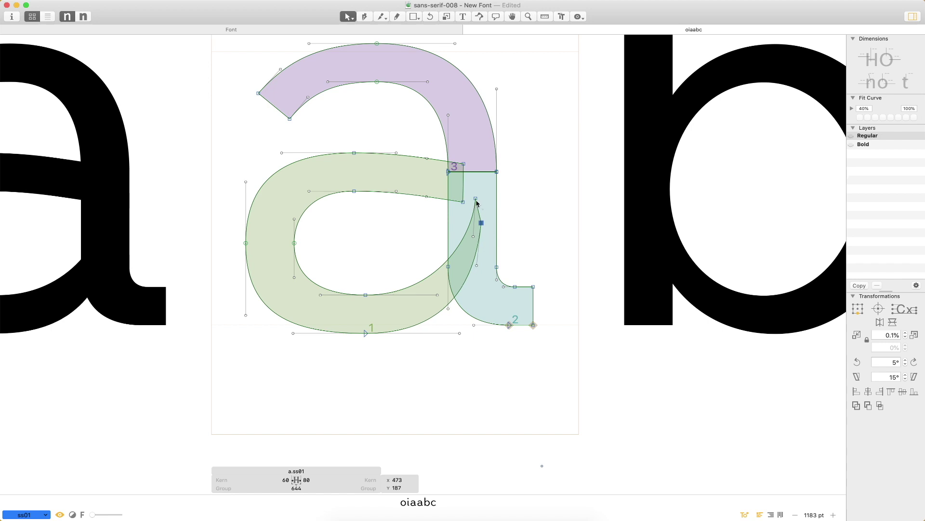
left_click_drag(476, 200, 476, 179)
- Move the lower stroke's two stem-side handles left to a shared centre of X 439, Y 162.5
left_click(483, 227)
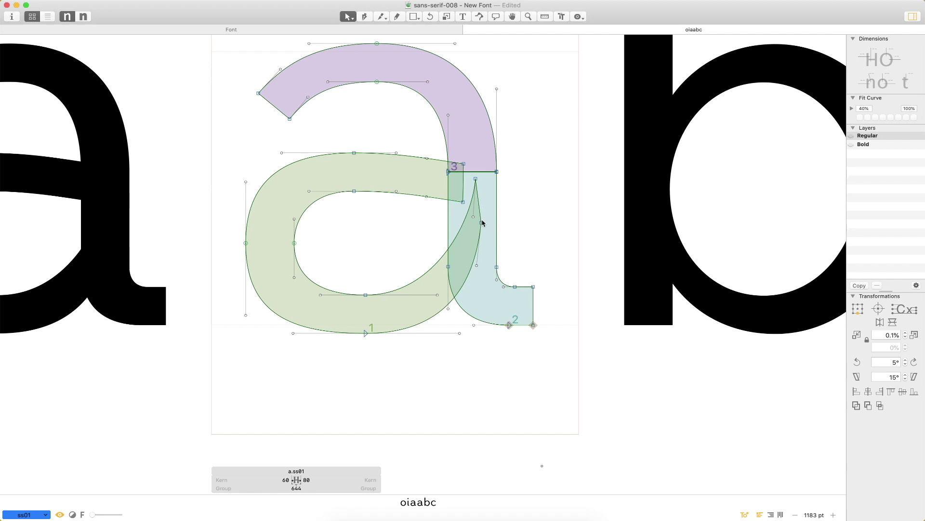
left_click(481, 223)
left_click_drag(472, 215, 466, 263)
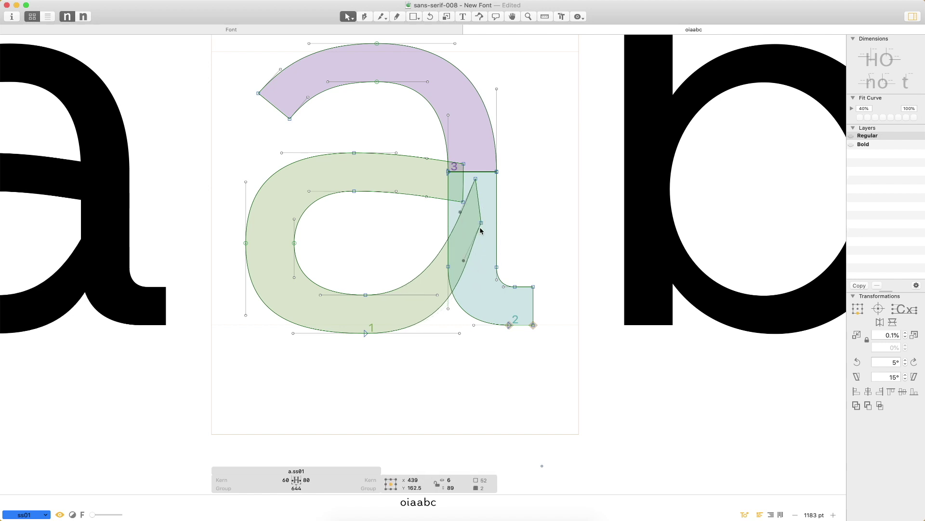
- Undo the latest node moves at the lower stroke's inner end
left_click(477, 179)
key("super+z")
key("super+z")
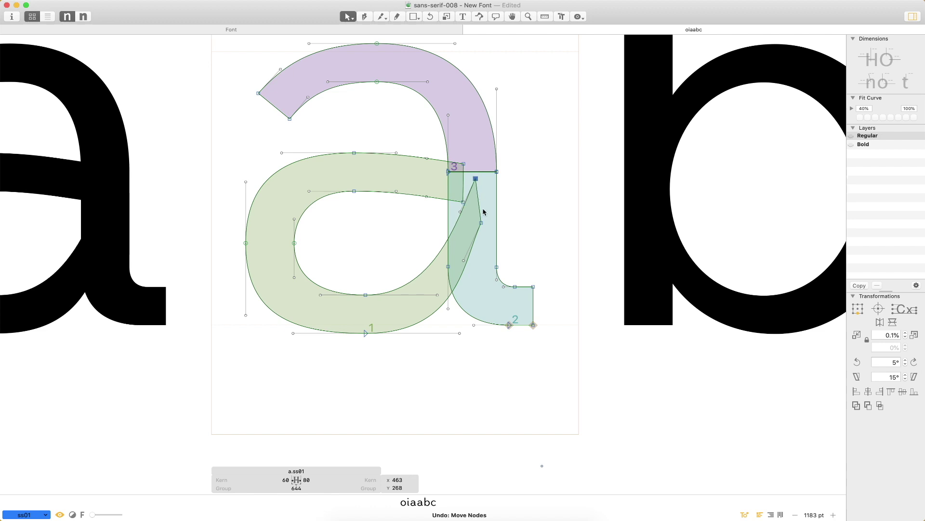
- Raise the lower stroke's outer stem-side end node to X 473, Y 227 in a.ss01
left_click(482, 223)
key("shift+Up")
key("shift+Up")
key("shift+Up")
key("shift+Up")
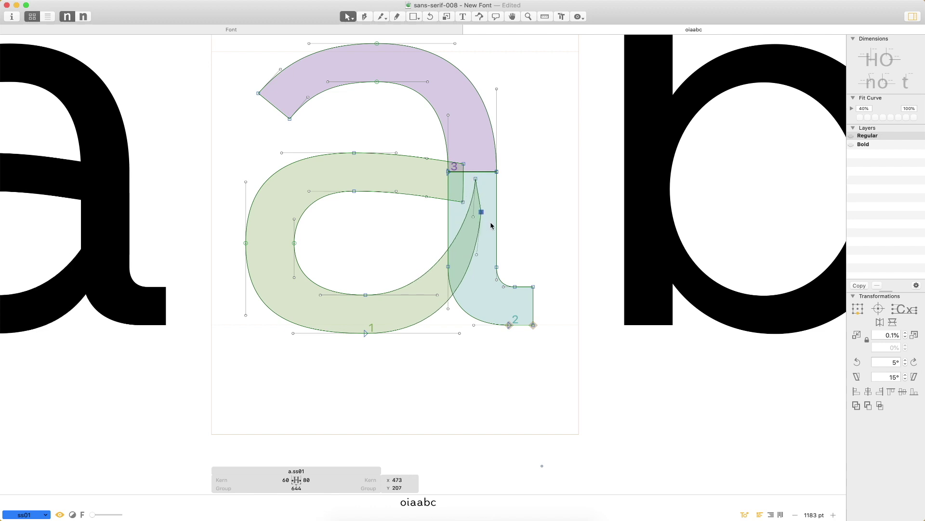
key("space")
left_click_drag(366, 333, 544, 310)
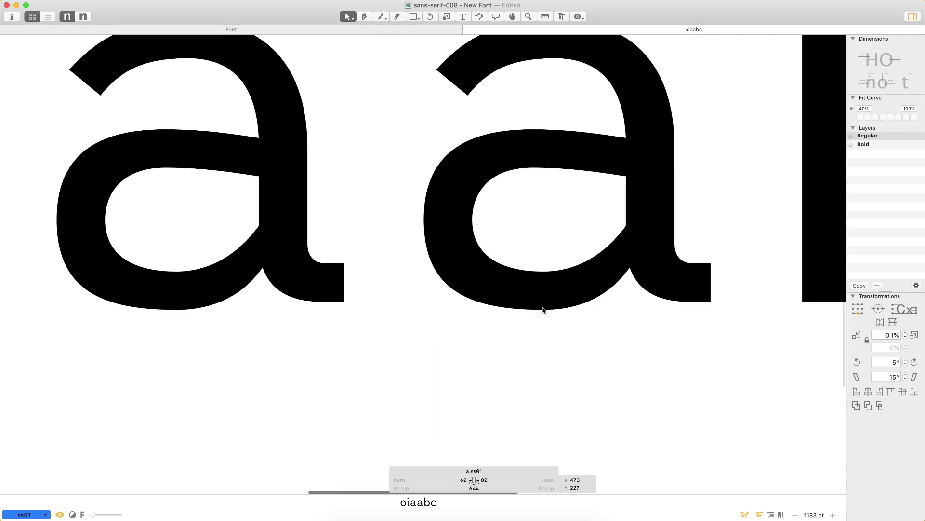
key("super+0")
scroll(463, 290, "down", 3)
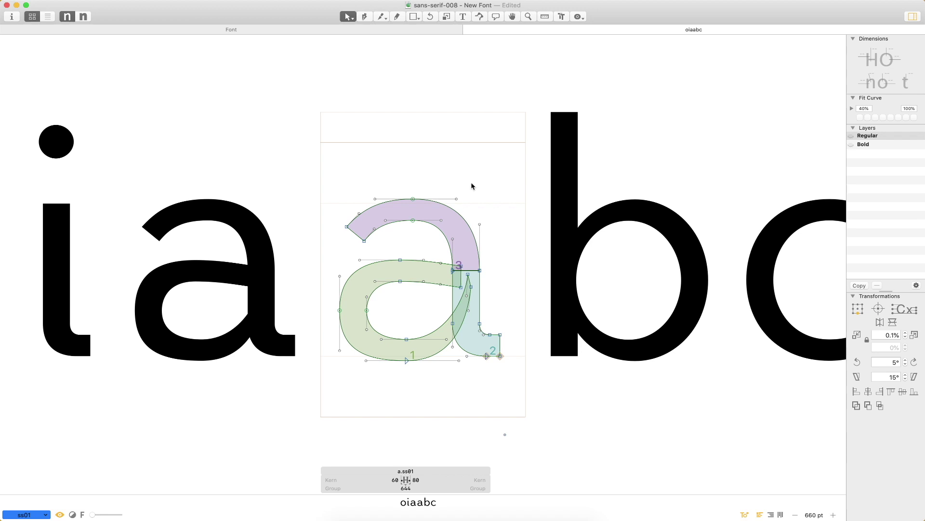
- Raise the two lower handles on the bowl's left side to a shared centre of X 102.5, Y 67.5
key("super+minus")
key("super+plus")
left_click_drag(372, 325, 326, 357)
key("shift+Up")
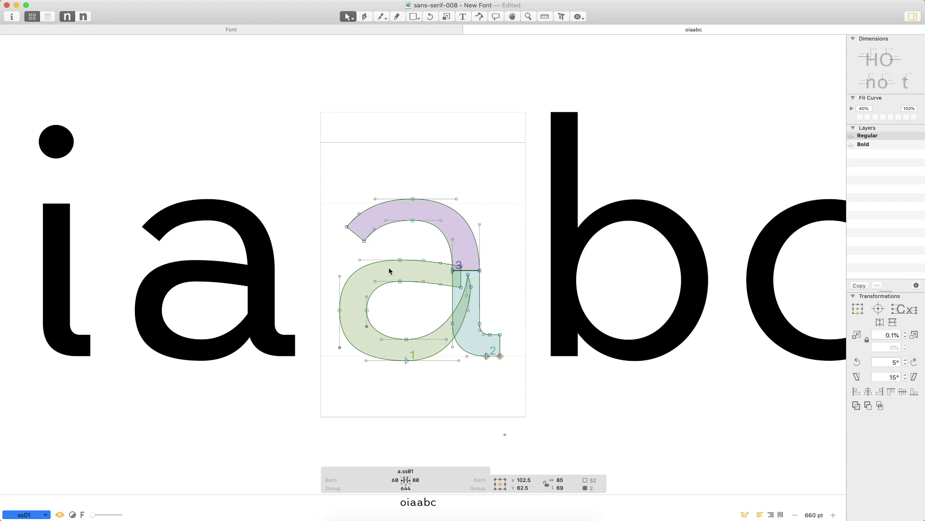
key("shift+Up")
left_click(400, 312)
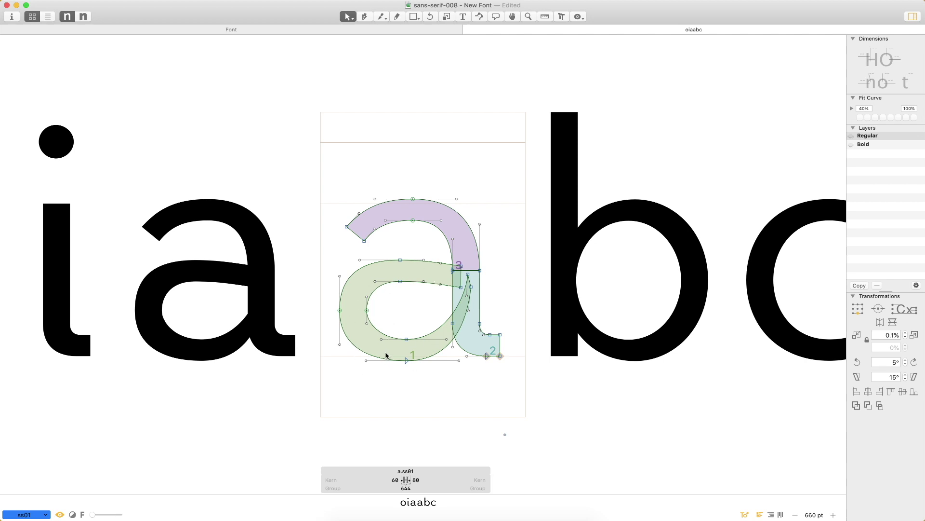
left_click_drag(354, 328, 324, 357)
key("Down")
key("Down")
key("Down")
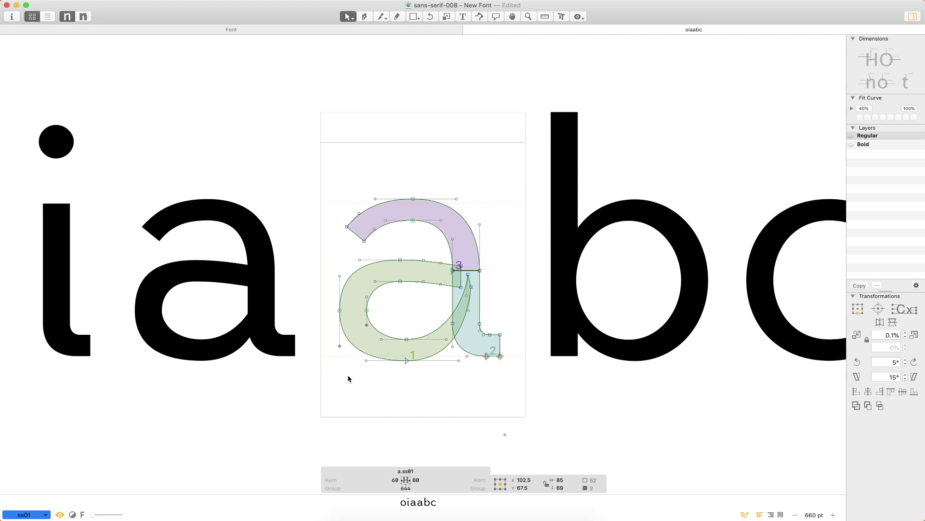
left_click(358, 380)
key("super+minus")
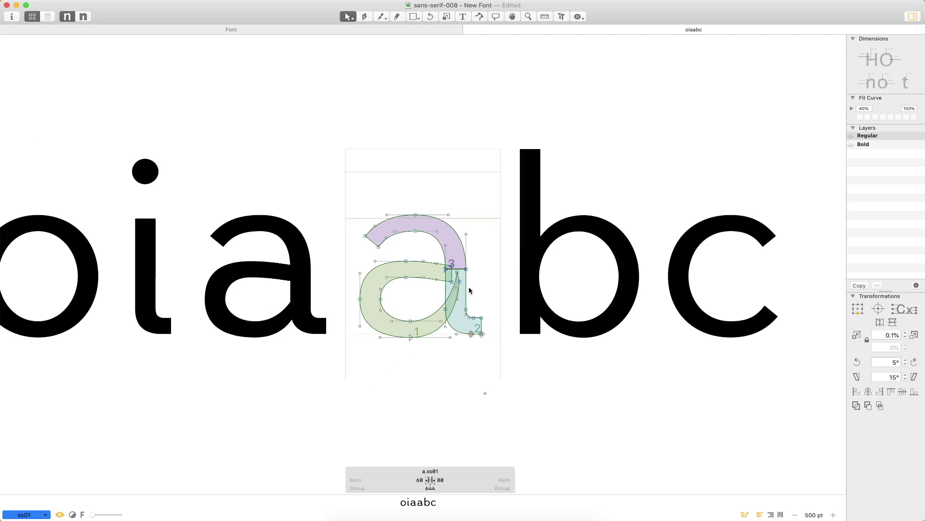
- Measure the strokes across the stem and inspect the join between the stem and the upper arch
key("z")
left_click_drag(526, 195, 299, 393)
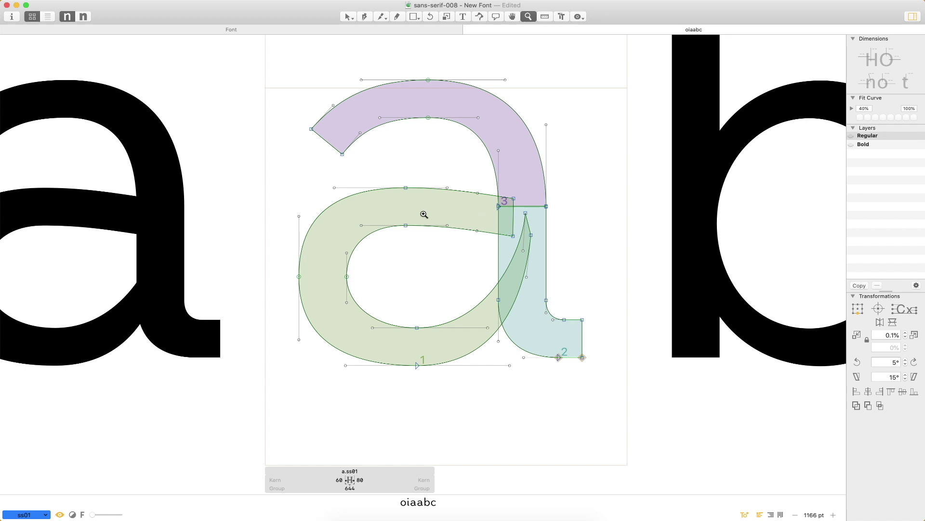
key("l")
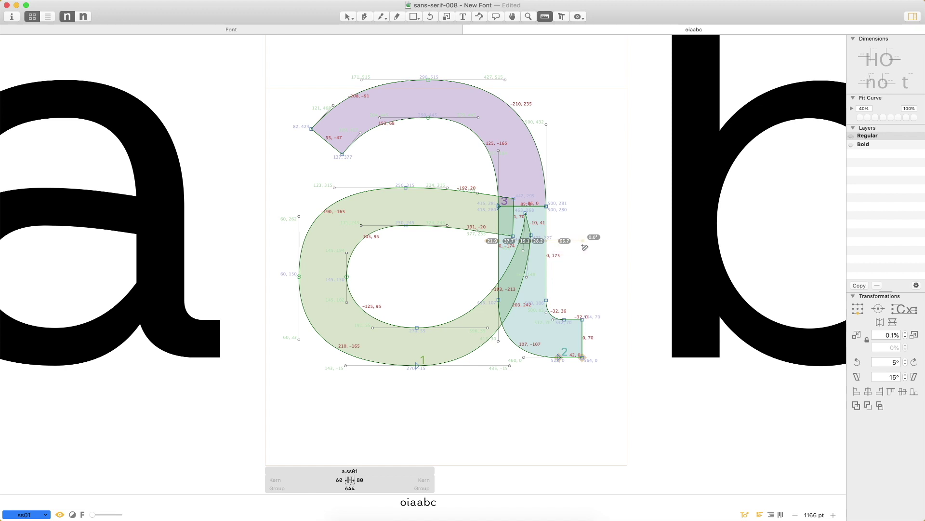
key("v")
double_click(547, 239)
key("z")
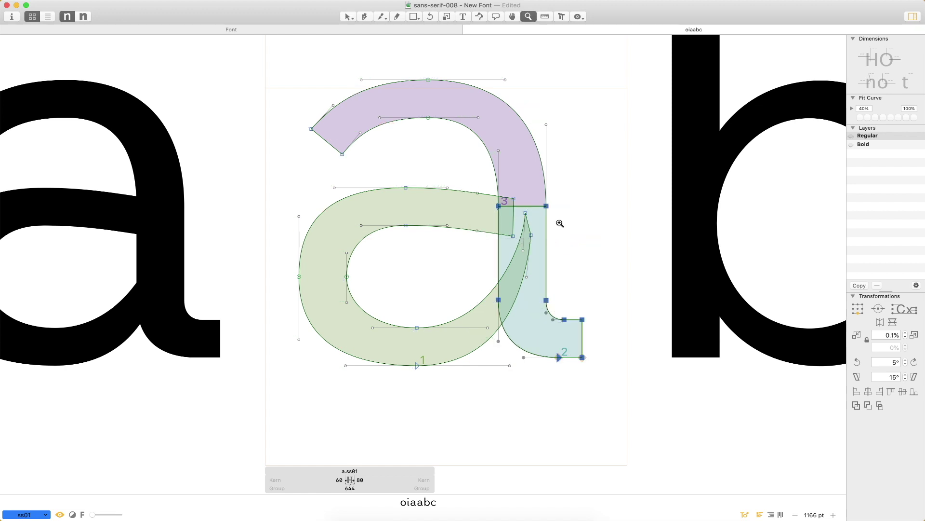
key("z")
left_click_drag(584, 160, 425, 275)
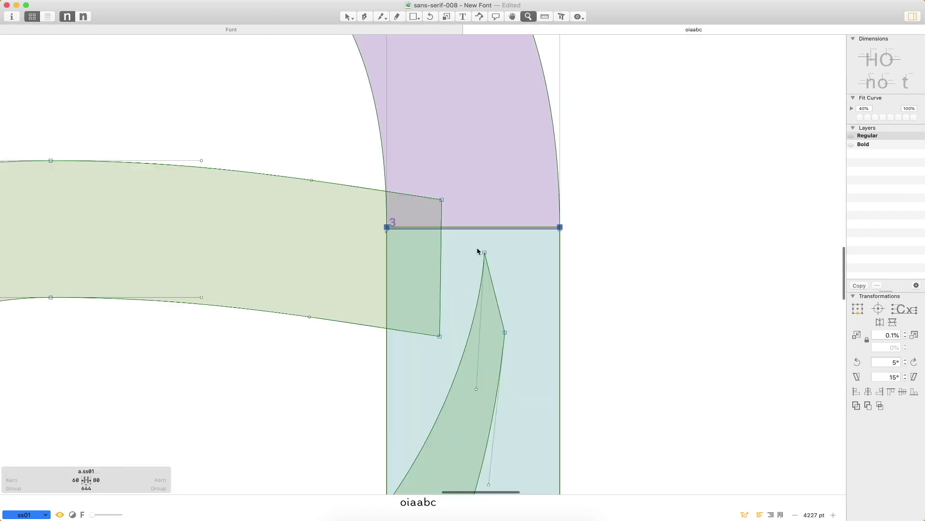
key("l")
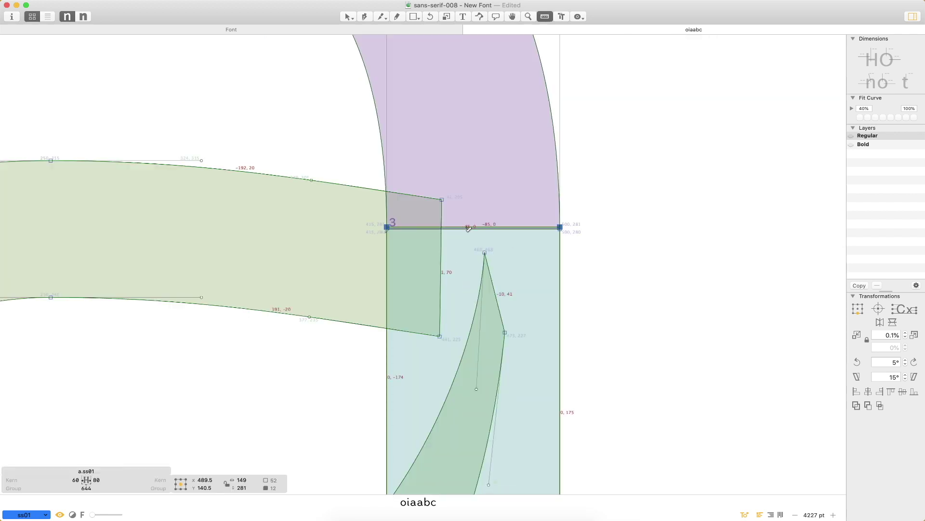
key("v")
key("super+0")
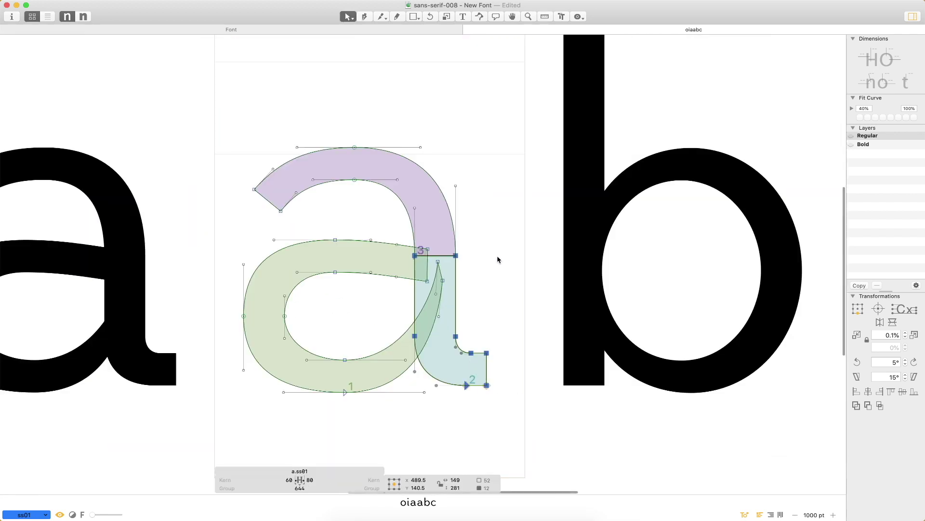
- Lower the two extreme nodes on the bowl's left side to Y 149
key("space")
left_click_drag(429, 242, 526, 229)
key("super+minus")
left_click_drag(404, 280, 346, 296)
key("Down")
key("Down")
key("Up")
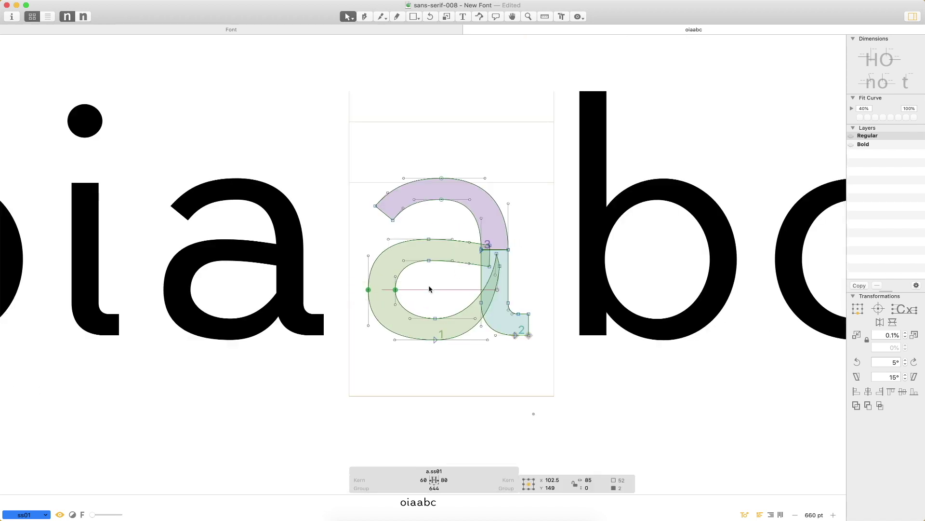
left_click(438, 289)
scroll(446, 288, "down", 5)
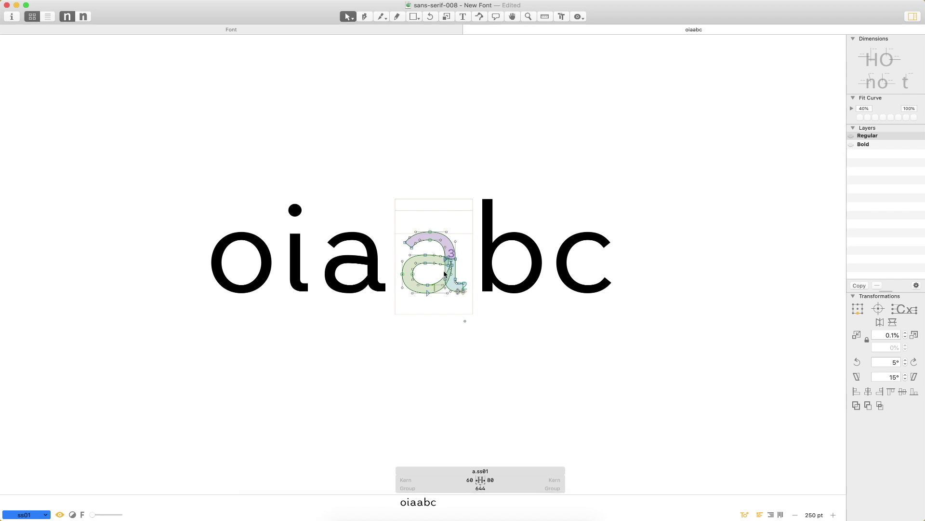
- Turn off Stylistic Set 1 to preview oiaabc with the default a, and close the tab
left_click(36, 514)
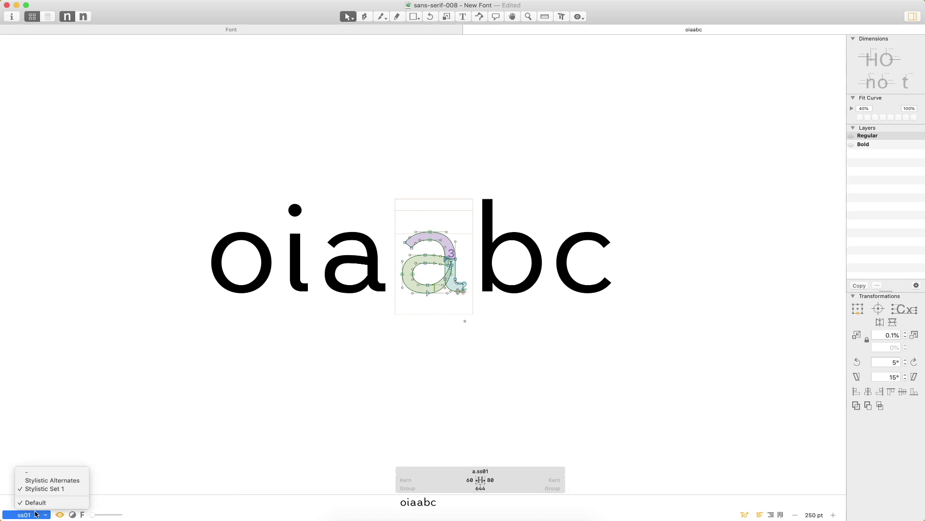
left_click(35, 471)
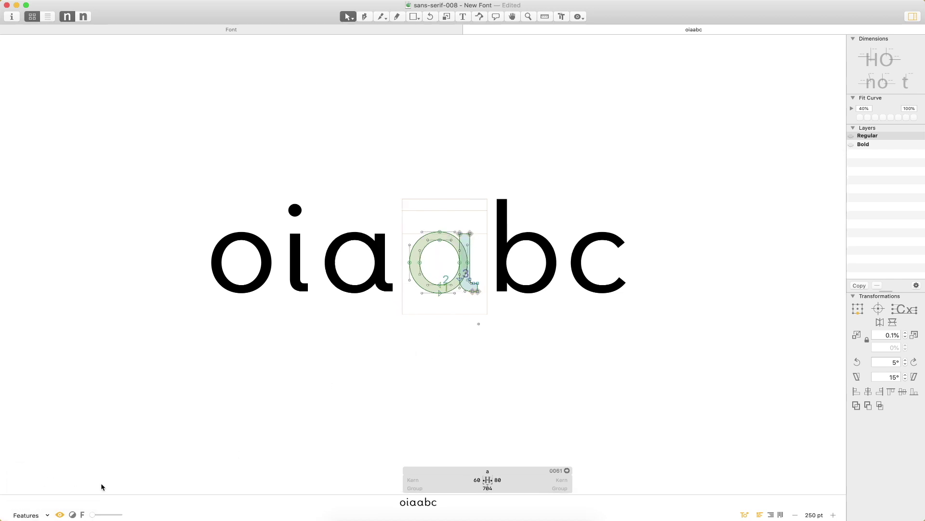
left_click(44, 515)
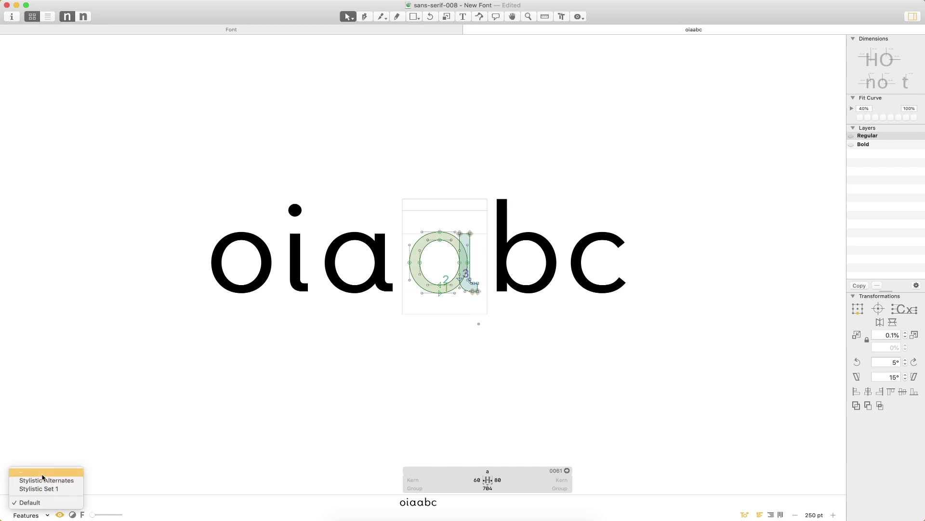
left_click(45, 480)
key("t")
left_click(548, 244)
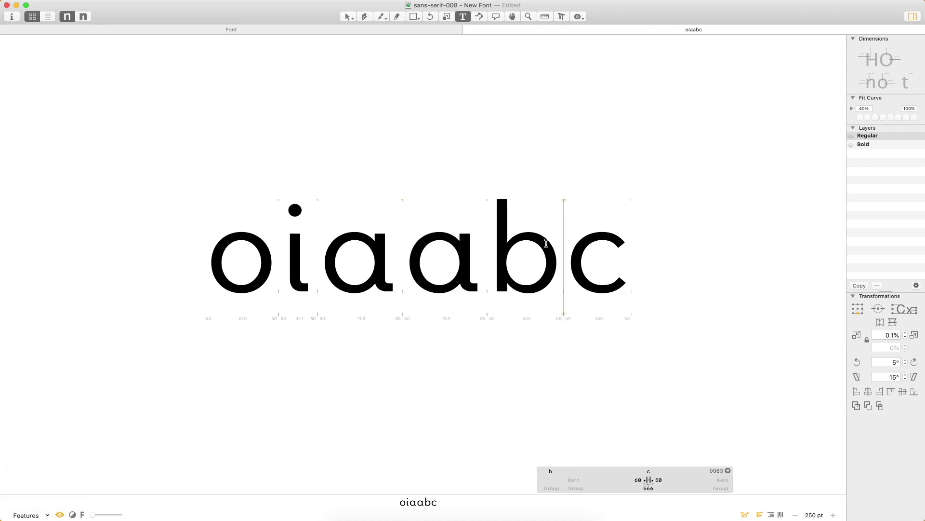
key("super+w")
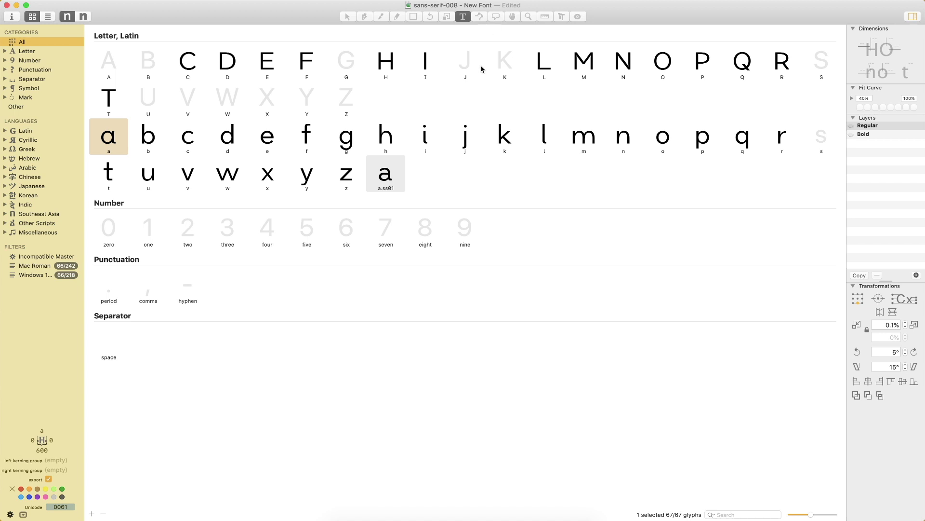
- Open a tab with the test word happy at 100 pt and preview it with Stylistic Set 1 on
left_click(391, 137)
key("super+a")
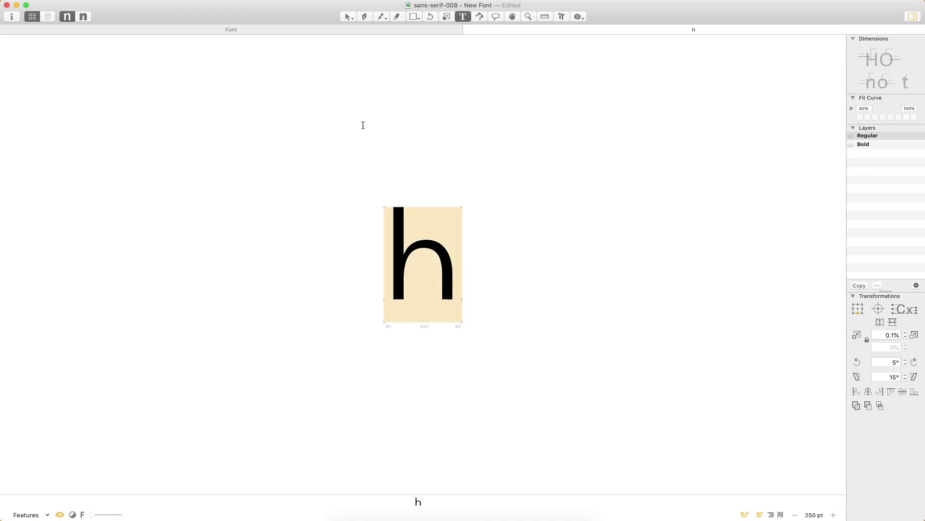
type("happy")
key("super+minus")
key("super+minus")
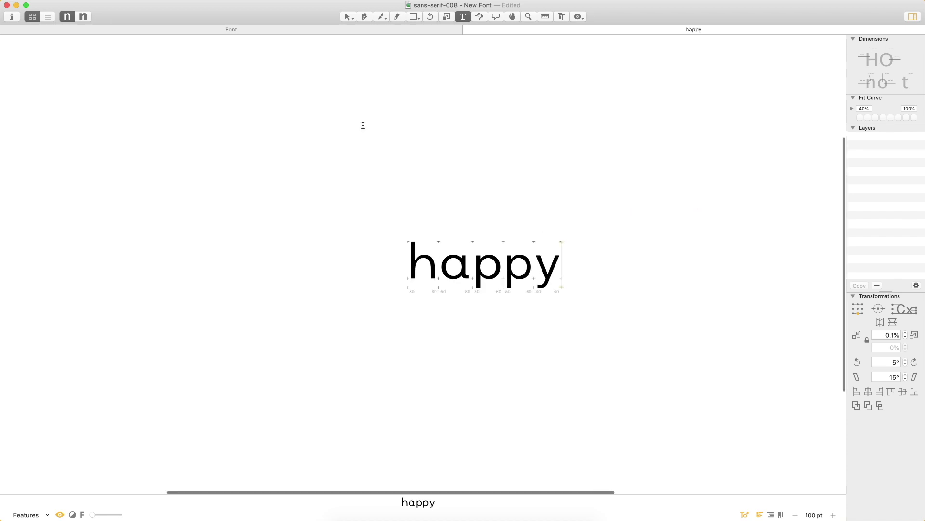
key("Escape")
left_click_drag(587, 208, 541, 198)
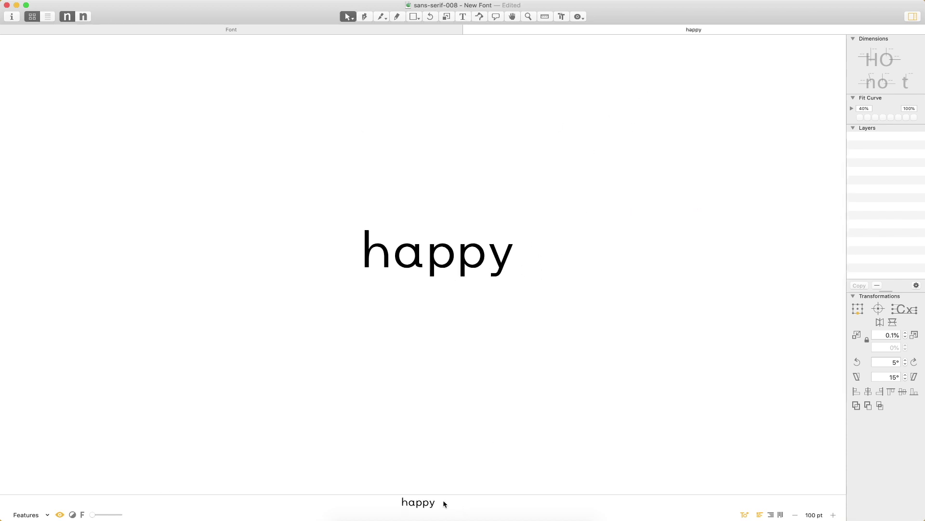
left_click(48, 516)
left_click(43, 489)
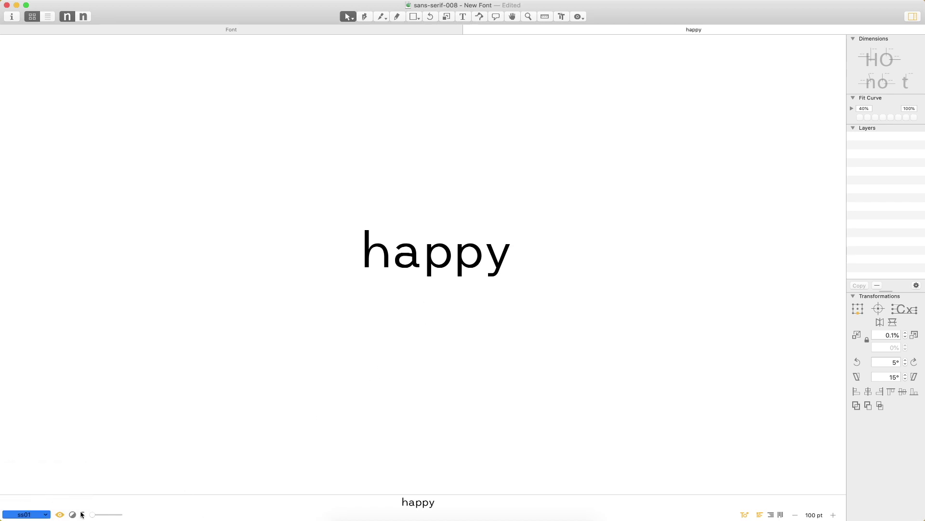
type("ti")
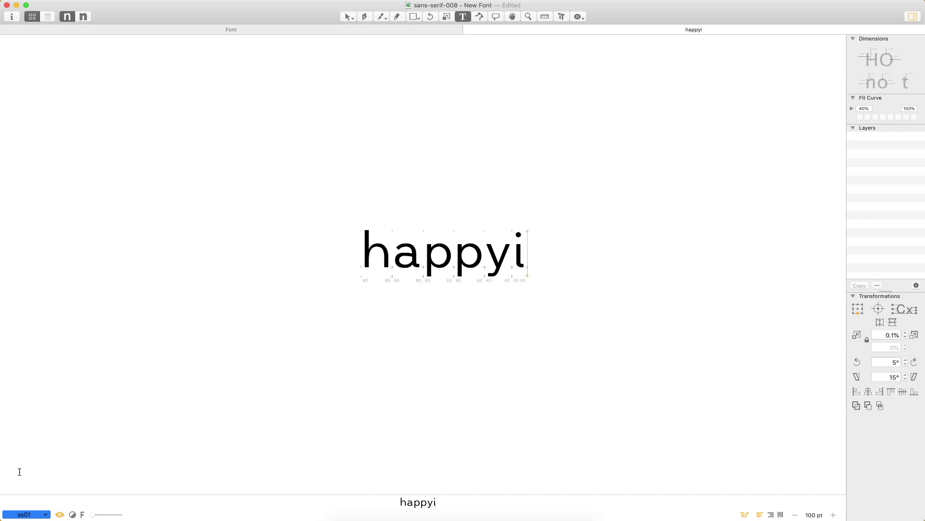
key("Escape")
double_click(525, 262)
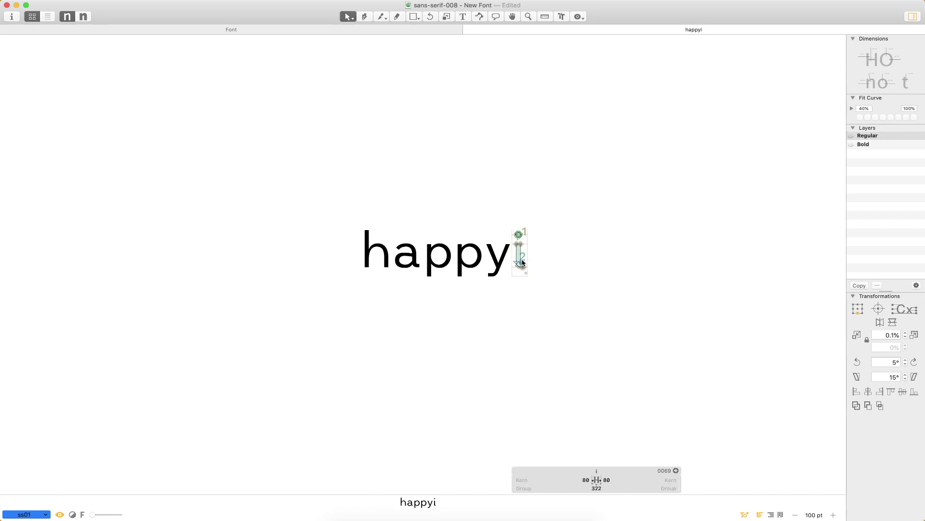
key("super+w")
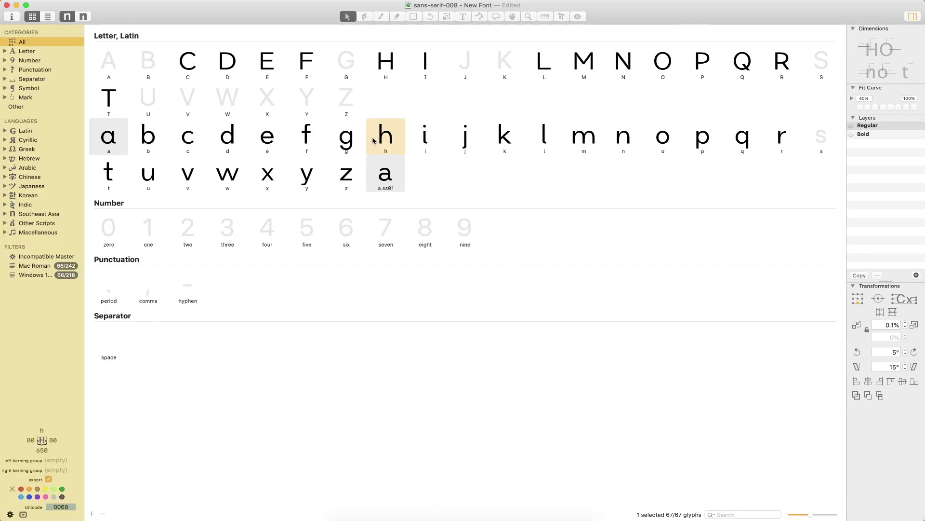
- Open h in a fresh tab and extend the text to the word happy
double_click(374, 141)
key("t")
left_click(428, 260)
type("appy")
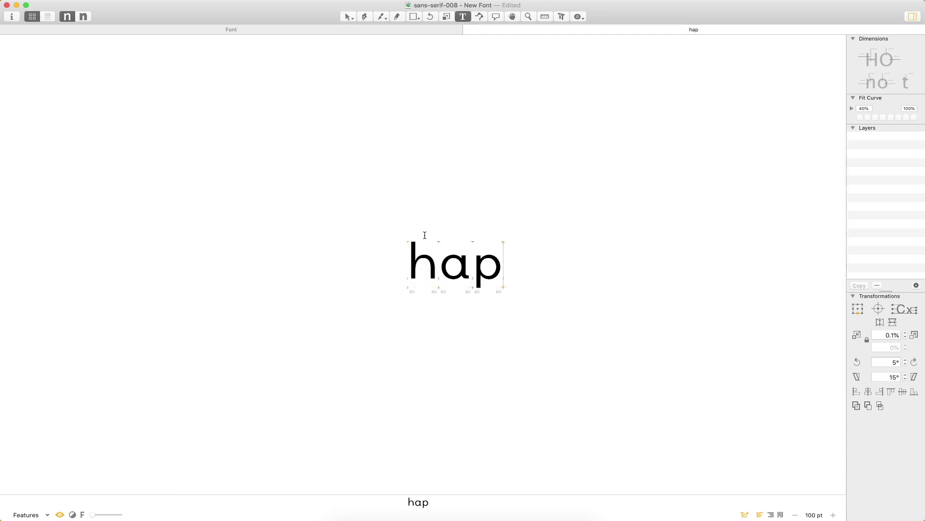
key("Escape")
scroll(544, 269, "right", 2)
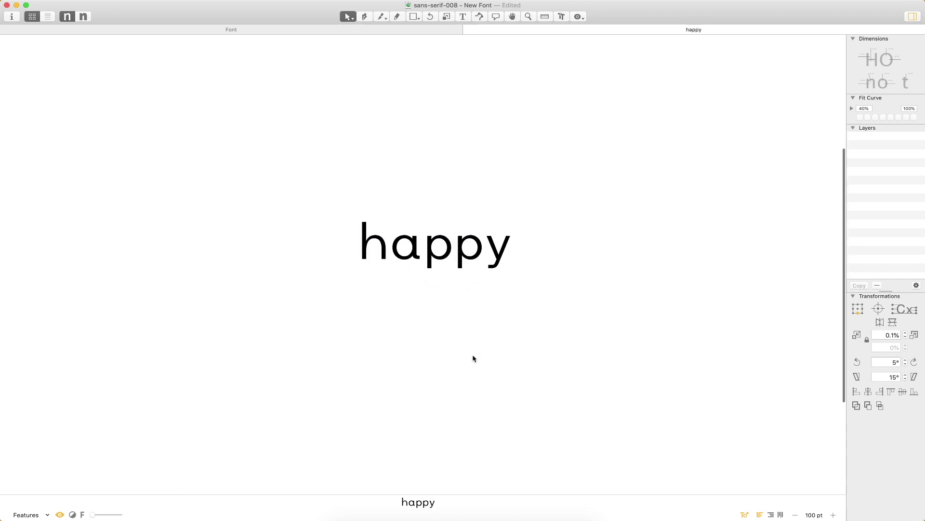
- Compare the word happy with Stylistic Set 1 switched on and off, and close the tab
left_click(36, 514)
left_click(36, 494)
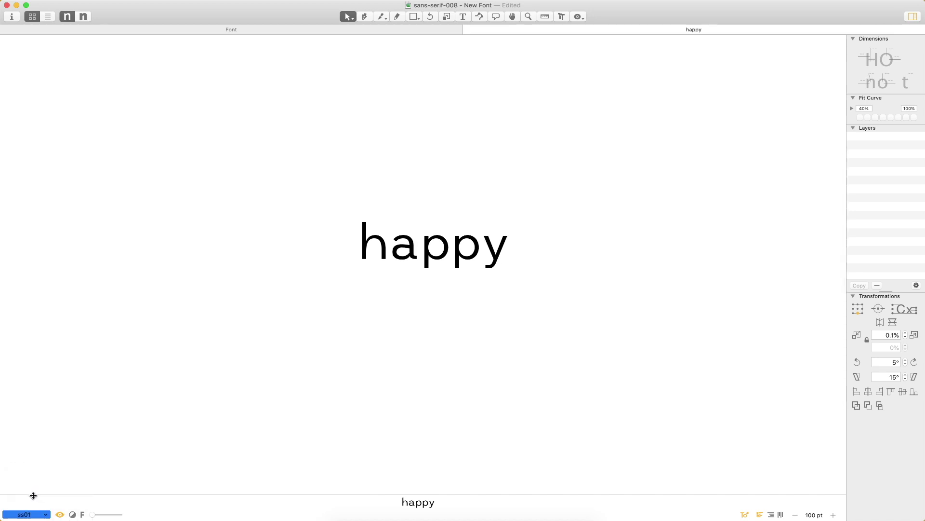
double_click(414, 238)
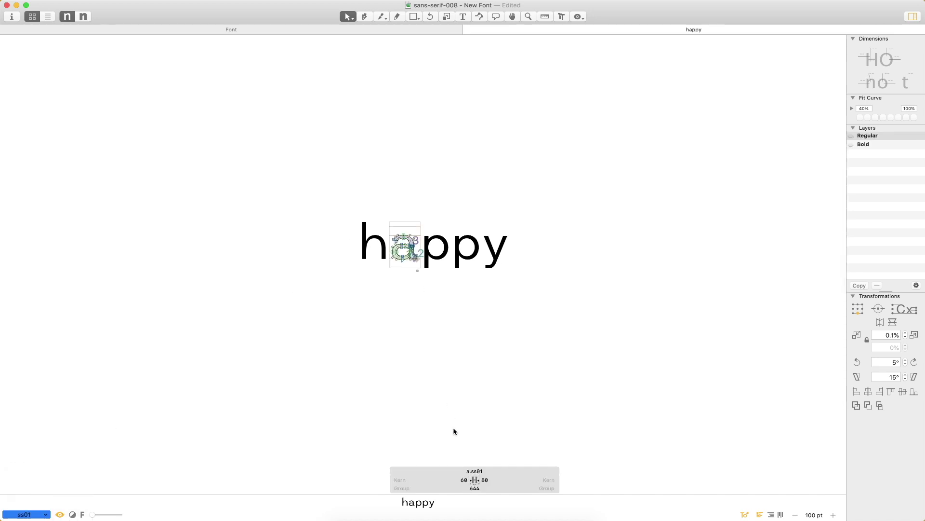
key("Escape")
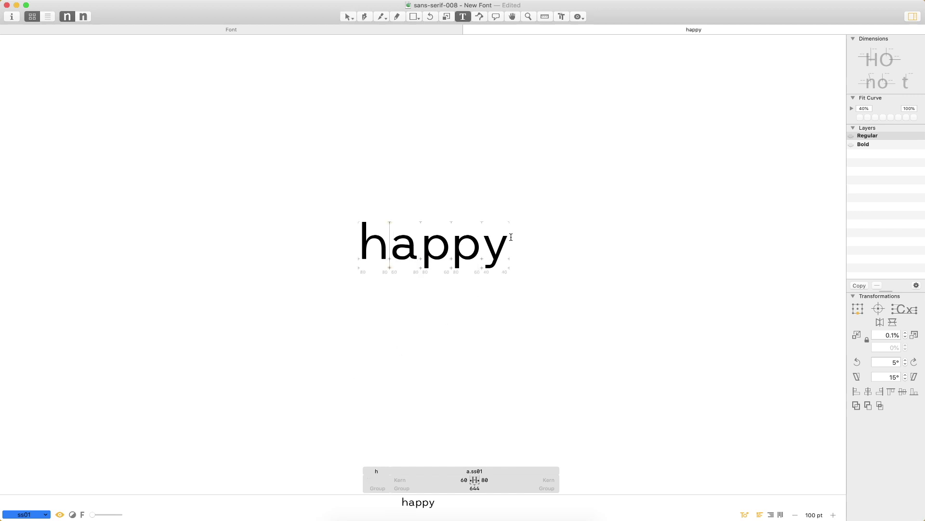
left_click(16, 517)
left_click(29, 471)
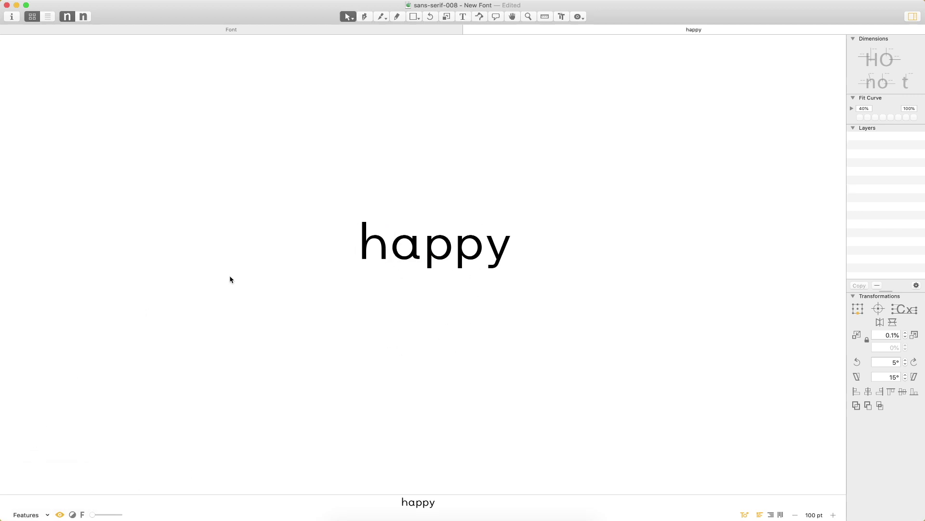
key("super+w")
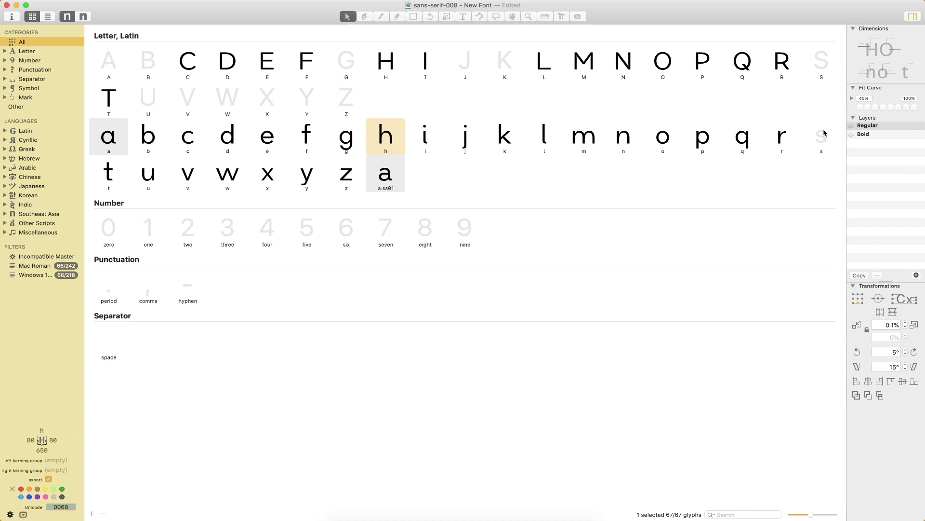
double_click(623, 138)
left_click_drag(370, 316, 443, 241)
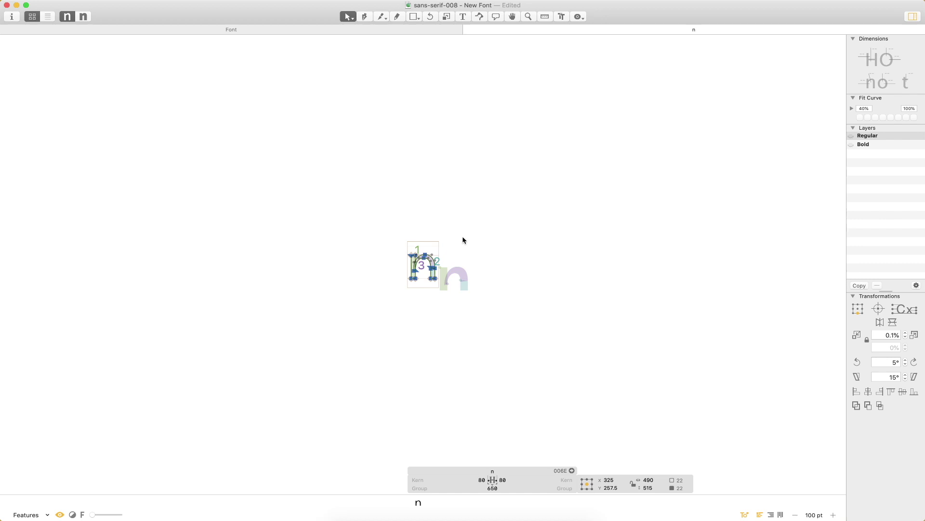
key("super+w")
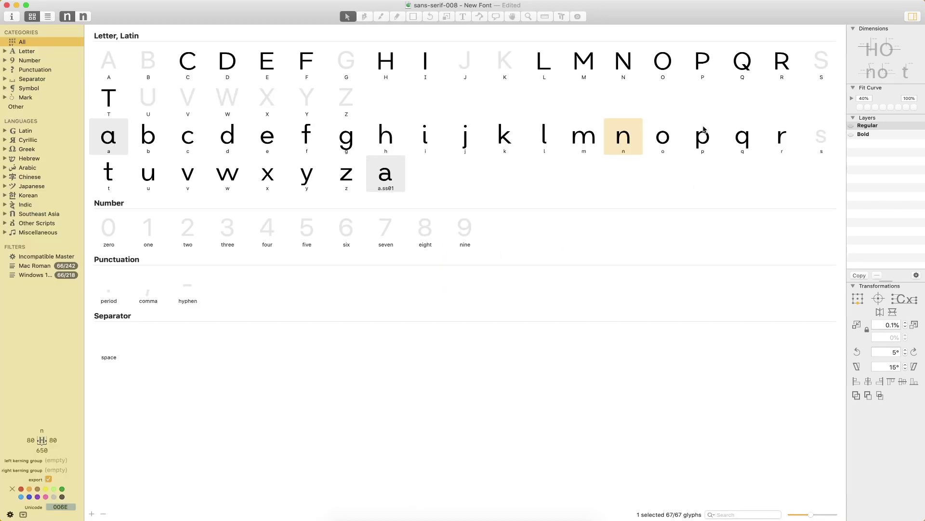
- Copy the outlines of o and paste them into the empty lowercase s glyph
double_click(661, 141)
key("super+w")
left_click(827, 125)
double_click(827, 126)
key("z")
left_click_drag(499, 192, 330, 357)
key("super+v")
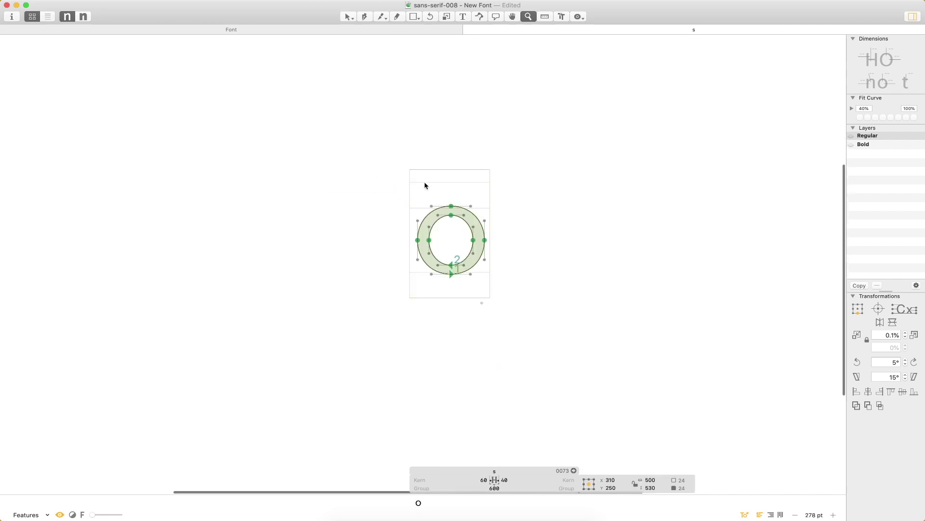
left_click_drag(569, 106, 328, 365)
key("v")
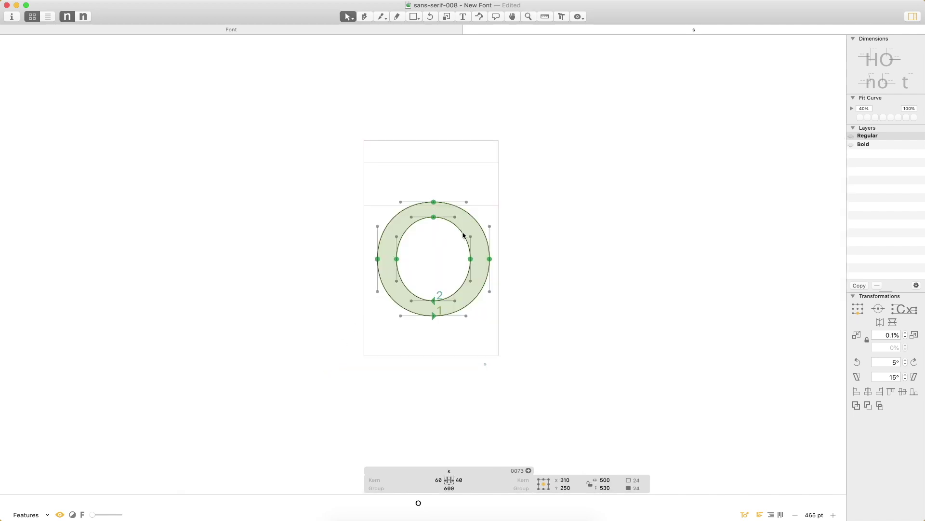
key("super+plus")
key("super+plus")
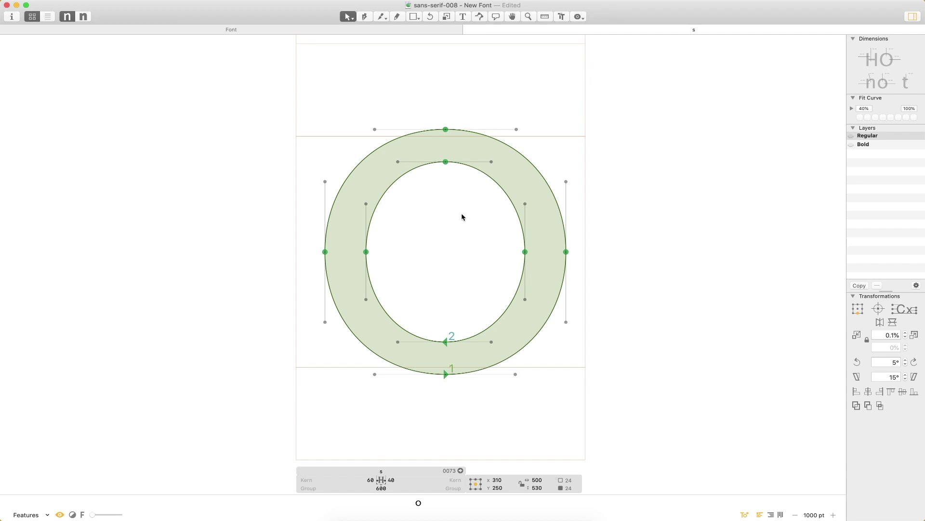
- Add the letter c in front of the s as a reference, and undo the stray node
key("p")
type("tc")
key("Escape")
left_click_drag(677, 138, 515, 132)
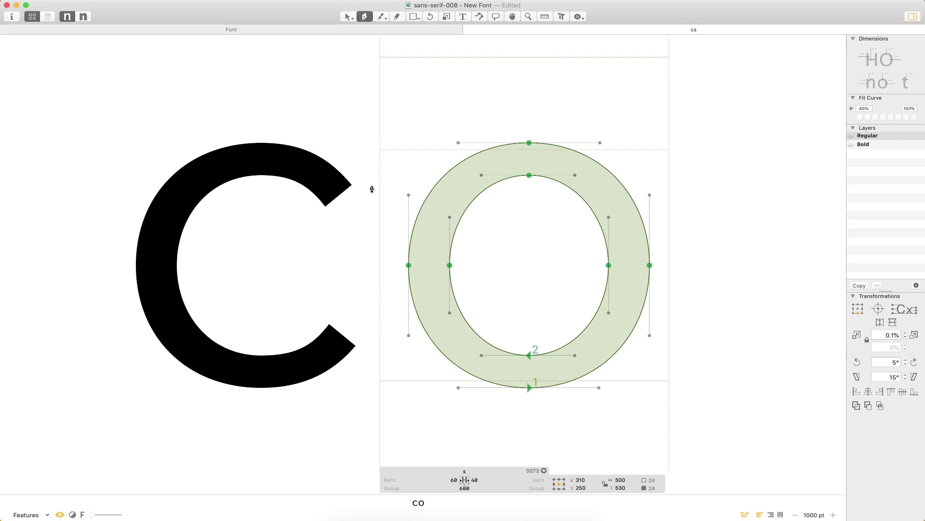
left_click(319, 222)
key("super+z")
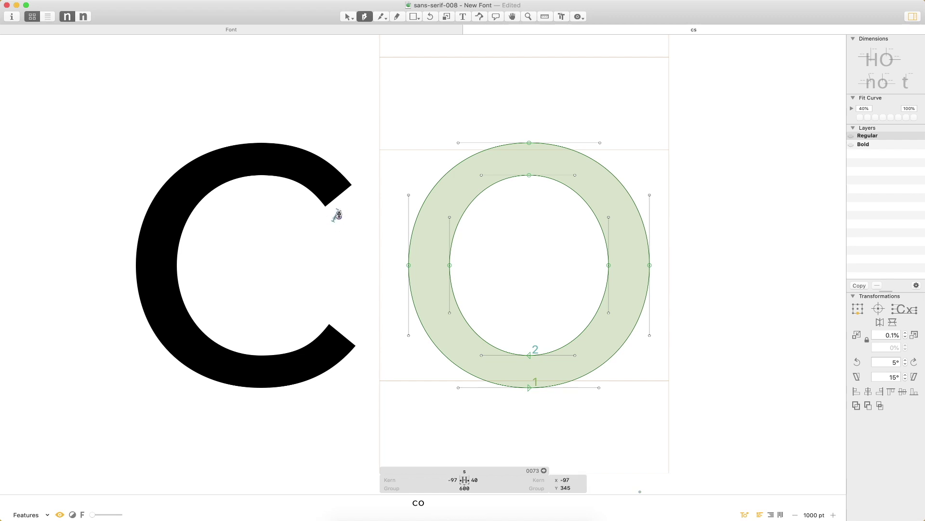
- Copy the whole outline of c and paste it over the o shape in the s glyph
key("v")
double_click(324, 192)
key("super+a")
key("super+c")
double_click(490, 207)
key("super+v")
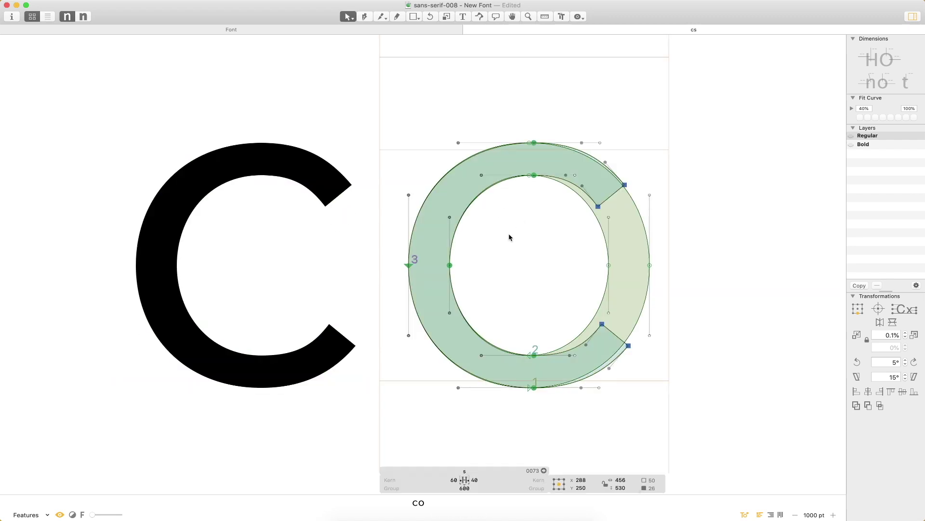
- Delete the inner and outer o contours from the s glyph, keeping only the c outline
left_click(506, 245)
key("super+space")
left_click_drag(728, 100, 300, 471)
double_click(536, 206)
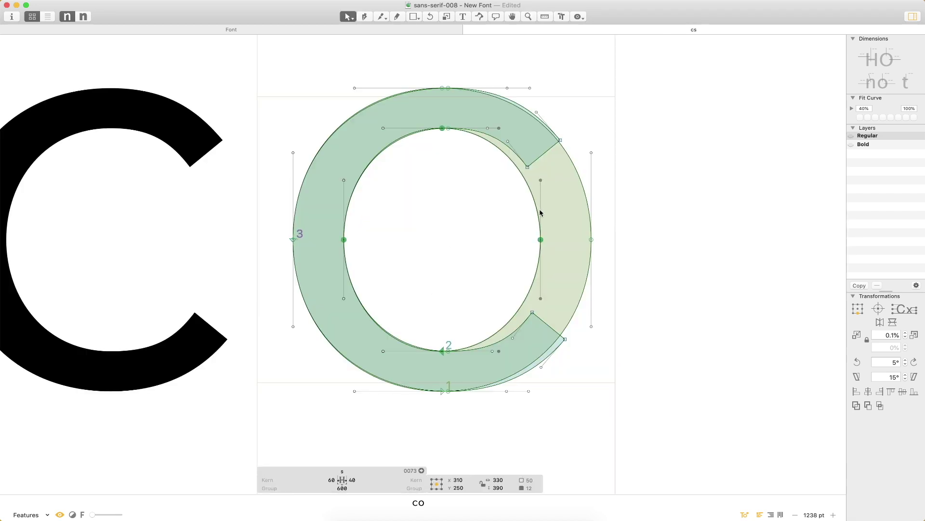
key("BackSpace")
double_click(585, 192)
key("BackSpace")
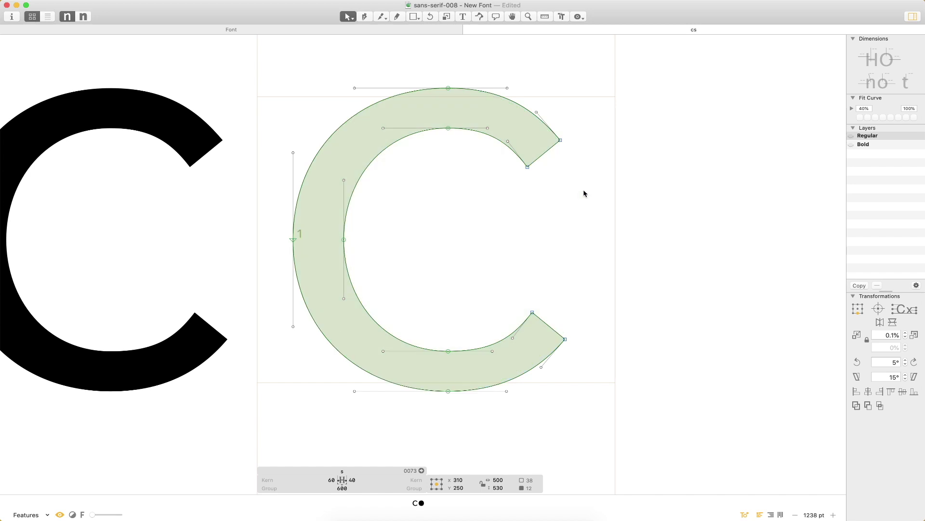
- Delete the nodes of the lower half of the c outline, leaving only the open upper arc
left_click_drag(599, 269, 418, 420)
key("BackSpace")
key("super+z")
left_click_drag(617, 241, 379, 437)
left_click_drag(623, 255, 271, 440)
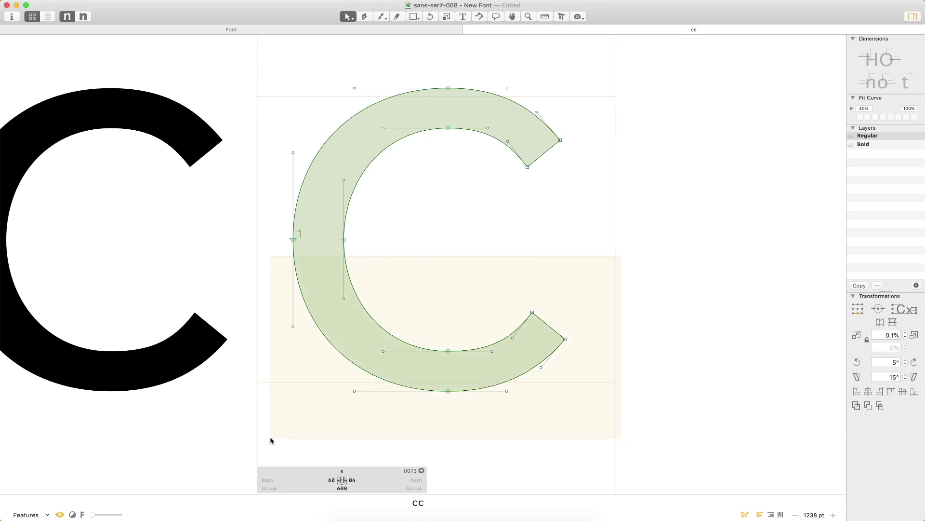
left_click_drag(270, 440, 304, 427)
key("BackSpace")
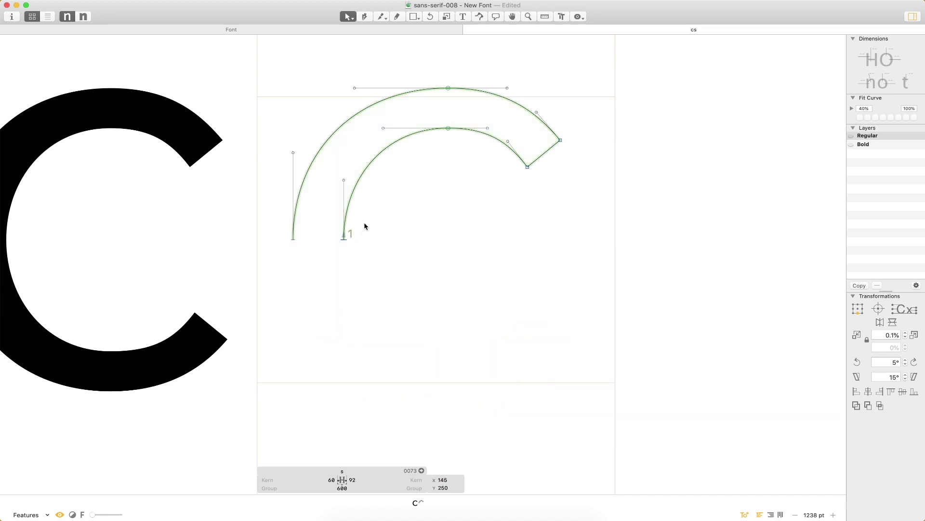
- Duplicate the upper arc and rotate the copy by 180° in 5° increments
left_click_drag(365, 226, 277, 265)
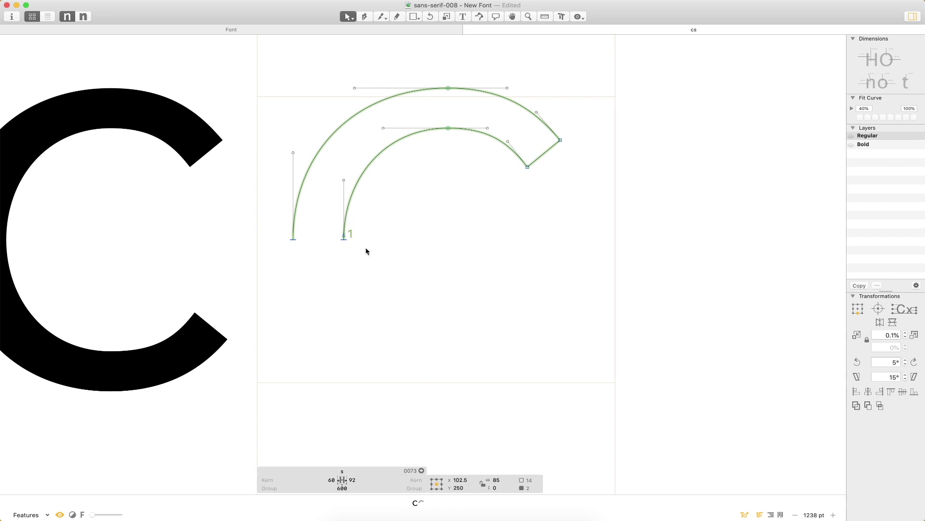
left_click(400, 227)
double_click(398, 148)
key("super+d")
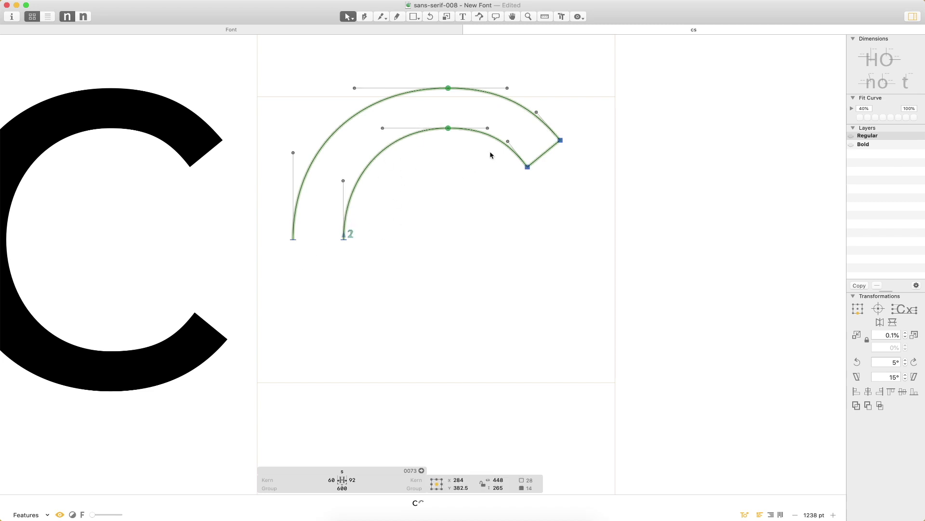
left_click(857, 362)
left_click(858, 362)
left_click(858, 362)
left_click(857, 362)
left_click(857, 362)
left_click(857, 362)
left_click(858, 362)
left_click(857, 362)
left_click(857, 362)
left_click(857, 362)
left_click(858, 362)
left_click(857, 362)
left_click(858, 362)
left_click(857, 362)
left_click(858, 362)
left_click(857, 362)
left_click(858, 362)
left_click(858, 362)
left_click(857, 362)
- Place the rotated arc at the baseline below the upper arc and nudge it right in 10-unit steps
left_click_drag(45, 226, 416, 347)
key("shift+Right")
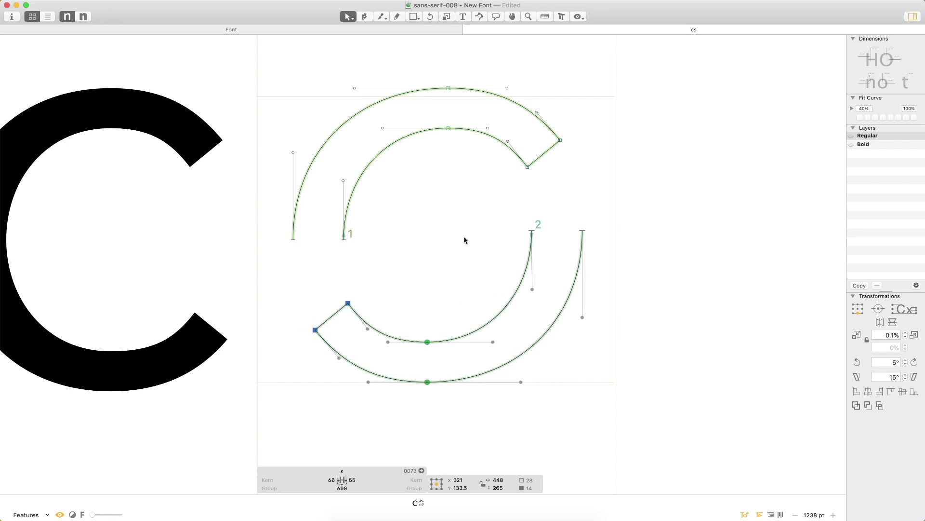
key("shift+Right")
key("shift+Right")
key("shift+Right")
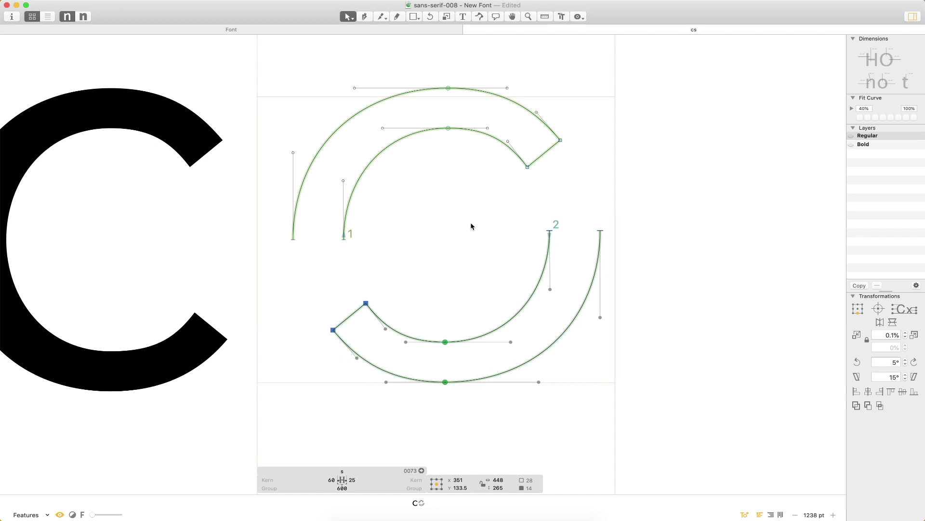
- Move the rotated arc up over the original and align their middle nodes horizontally, at X 356
left_click_drag(446, 343, 449, 143)
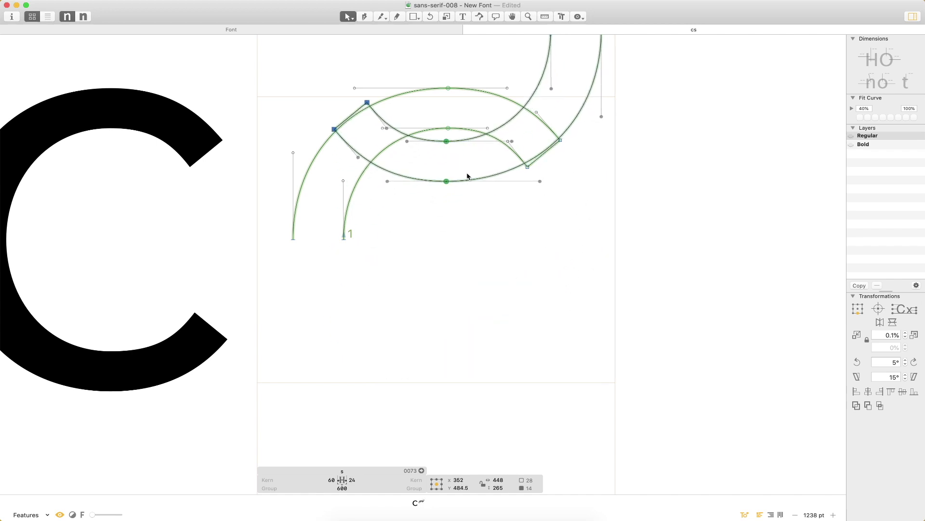
scroll(456, 144, "up", 5)
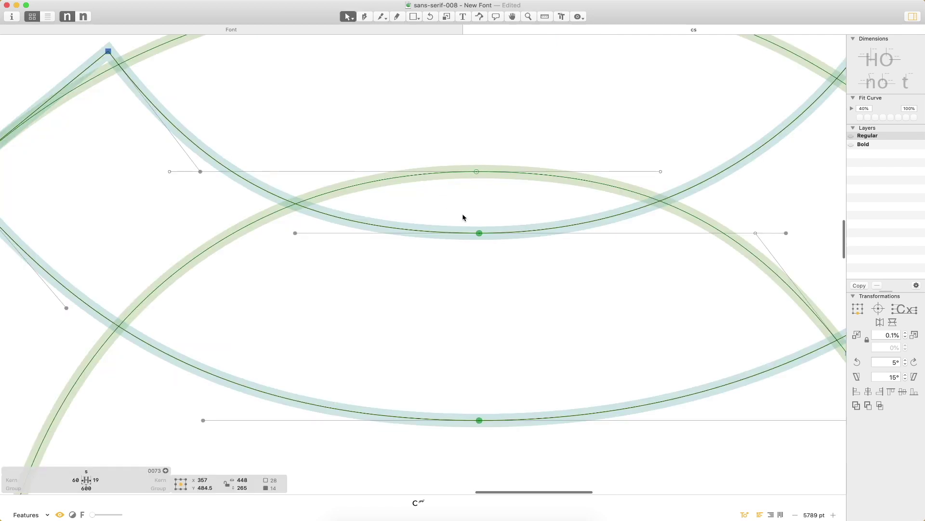
left_click_drag(479, 231, 476, 185)
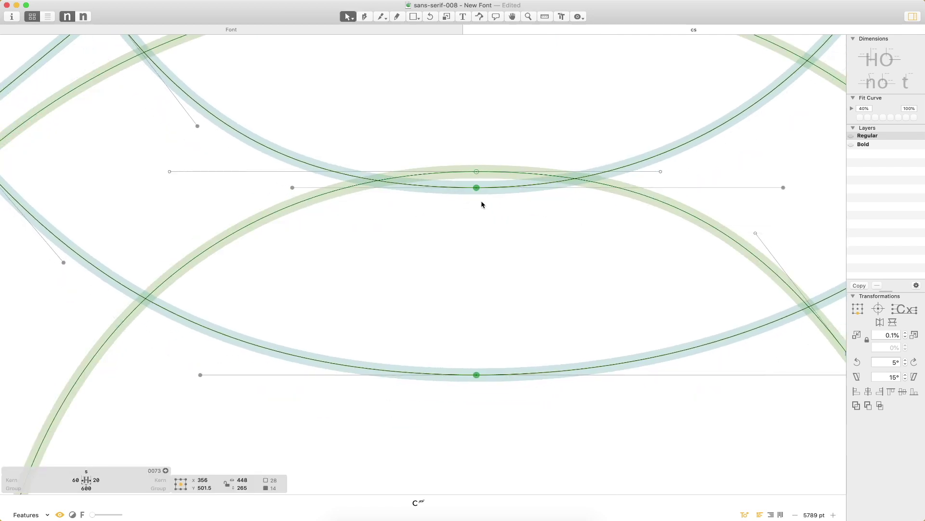
key("super+0")
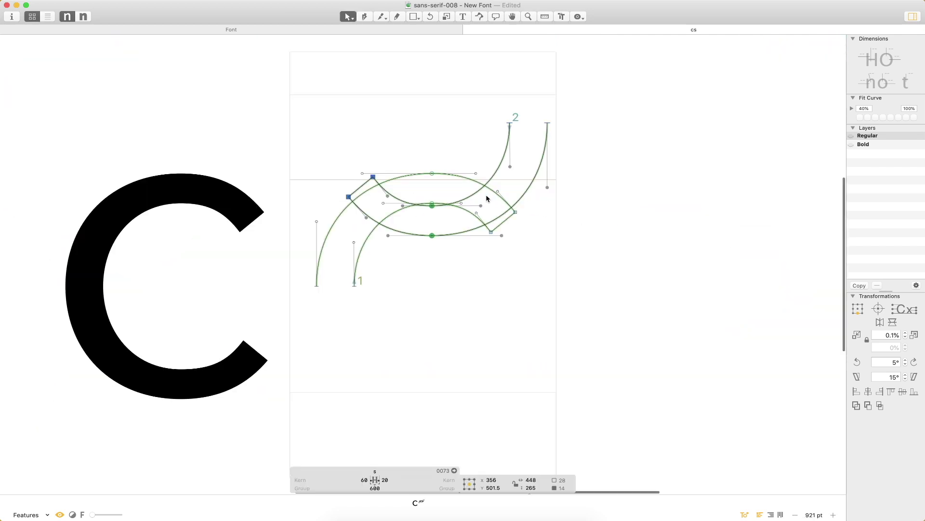
- Move the aligned rotated arc straight back down to the baseline, to Y 122.5
left_click(433, 243)
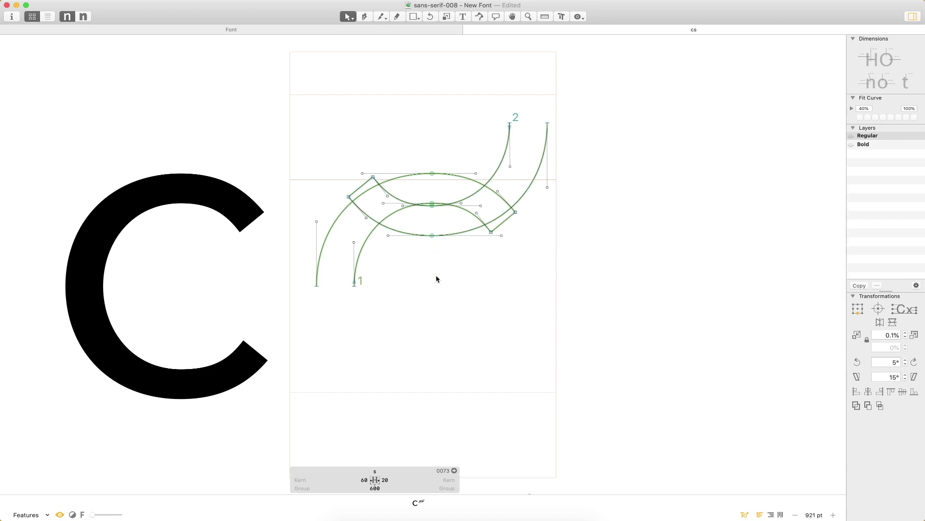
double_click(448, 237)
left_click_drag(434, 235, 437, 393)
key("Down")
key("Down")
key("Down")
key("Down")
key("Down")
key("Down")
key("Down")
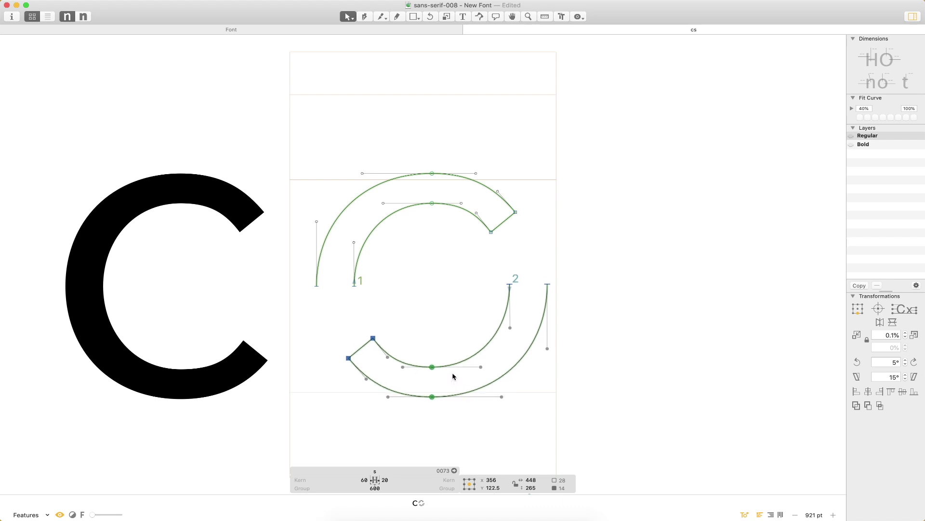
- Measure the overshoot of the upper arc above the x-height line
left_click_drag(459, 144, 400, 217)
key("super+space")
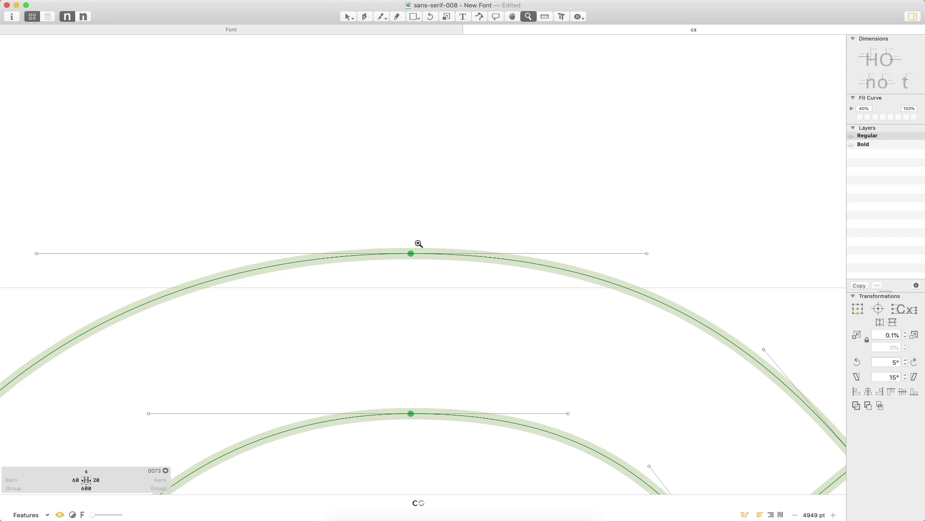
key("l")
left_click_drag(414, 251, 417, 288)
left_click_drag(420, 252, 431, 289)
- Shift the lower arc vertically so it overshoots the baseline by 15 units
key("super+minus")
key("super+0")
left_click_drag(495, 317, 331, 483)
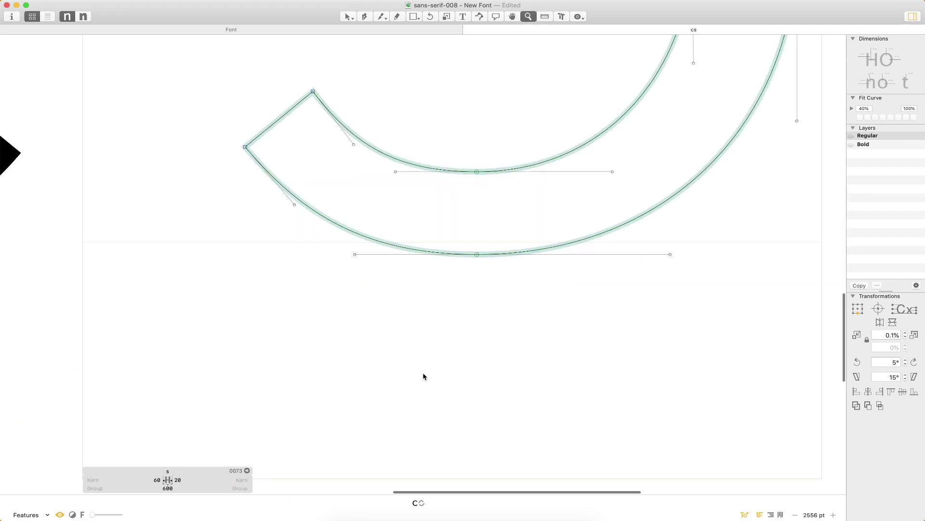
double_click(492, 255)
key("shift+Up")
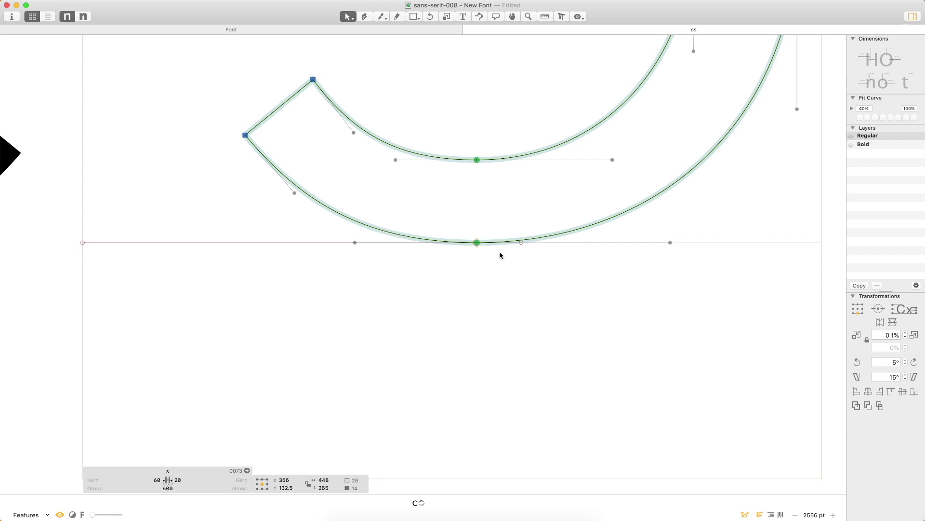
key("shift+Down")
key("Down")
key("Down")
key("Down")
key("Down")
key("Down")
left_click(477, 298)
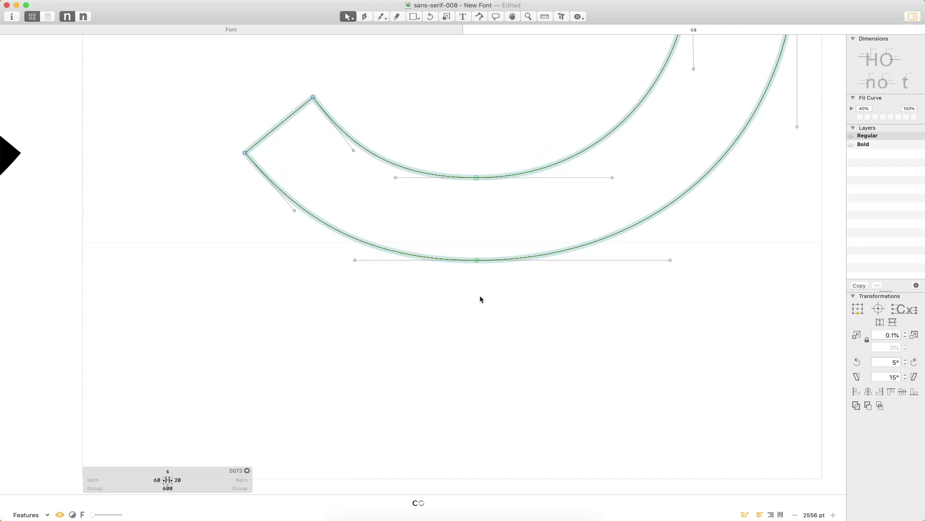
key("super+0")
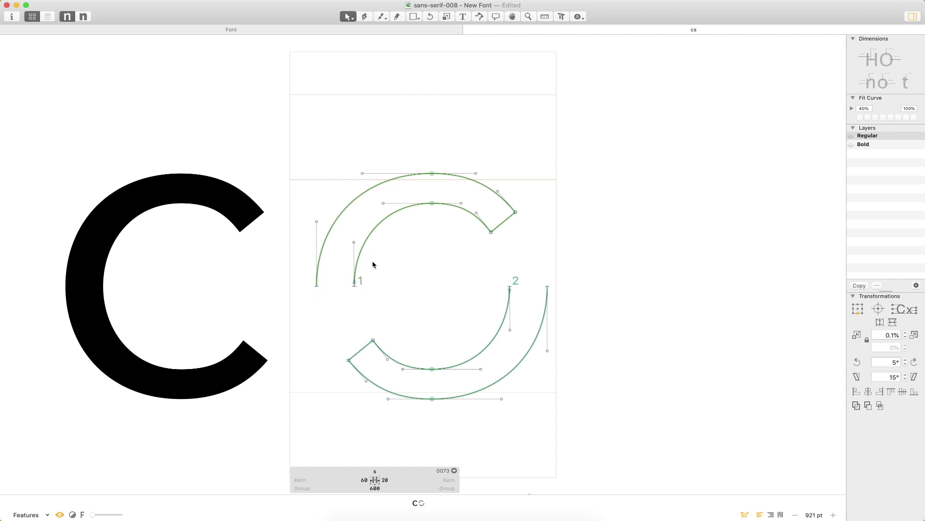
- Shorten the inner curve ends of both arcs vertically, and move both arcs' open ends inward to narrow the s
left_click_drag(378, 269, 354, 251)
left_click_drag(510, 288, 510, 319)
left_click_drag(546, 284, 498, 324)
left_click(509, 321)
left_click(510, 319)
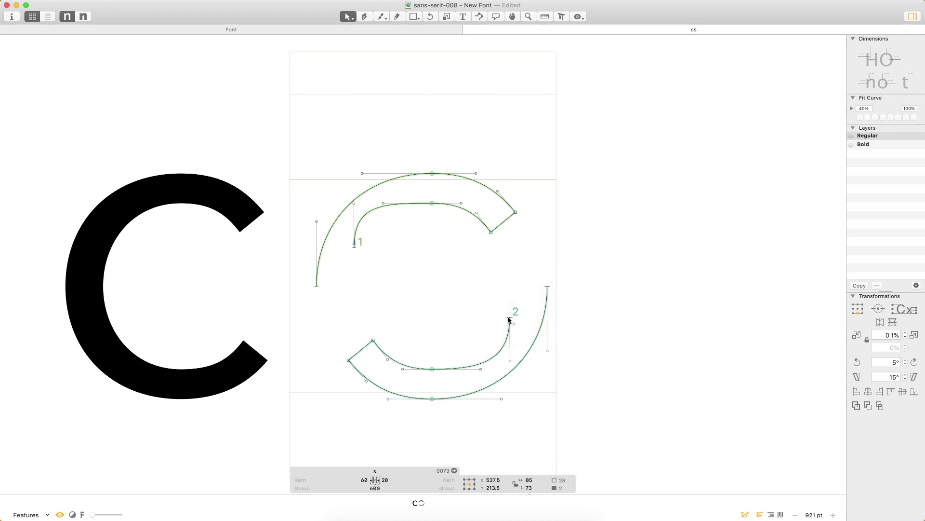
left_click_drag(509, 317, 481, 322)
left_click_drag(383, 228, 352, 283)
left_click(367, 307)
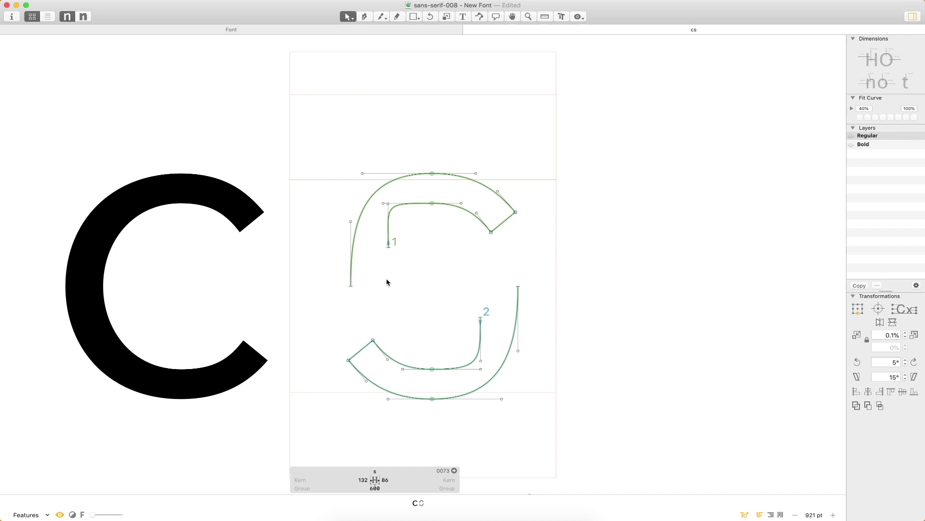
- Join the open ends of the two s halves with straight diagonal segments using the Pen tool
key("p")
left_click(389, 248)
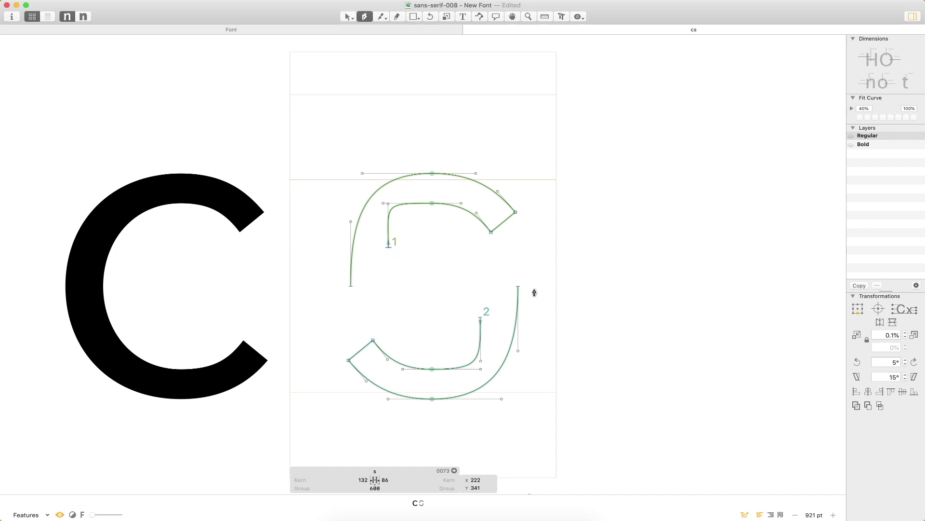
left_click(518, 287)
left_click(351, 286)
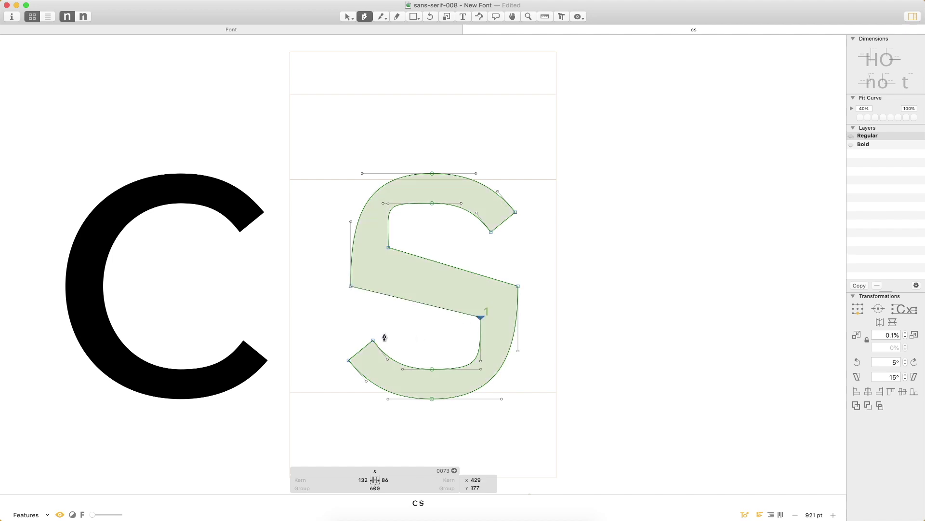
key("Escape")
- Extend the sample text to "cssos" and open the last s for outline editing
type("tss")
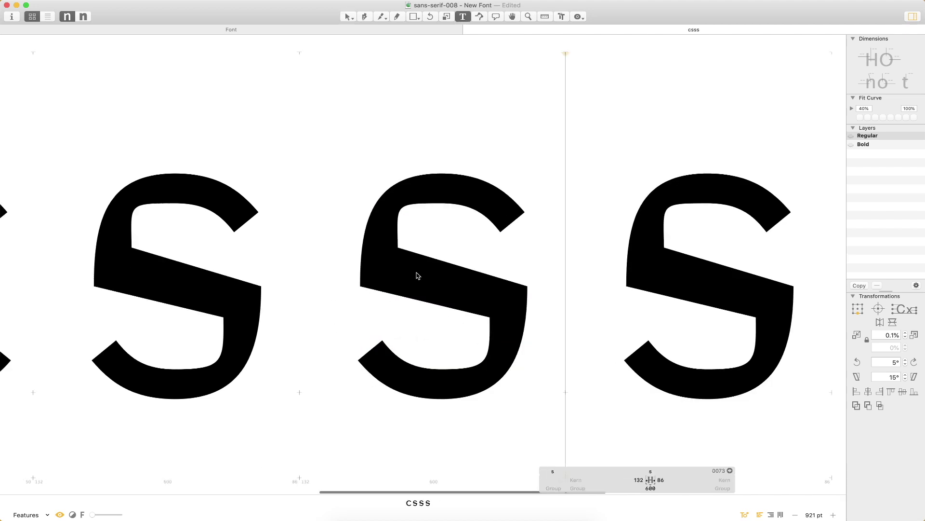
key("Escape")
key("space")
left_click_drag(673, 204, 473, 191)
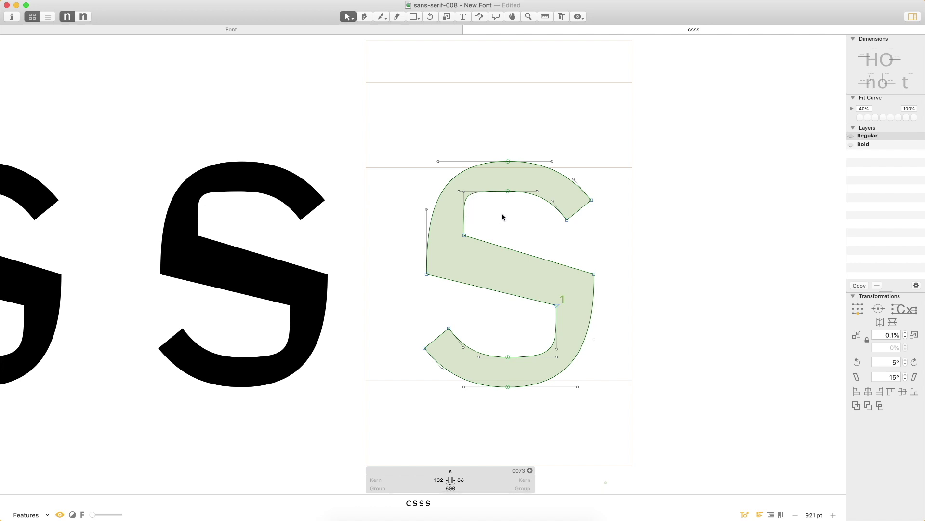
type("t")
type("o")
key("Escape")
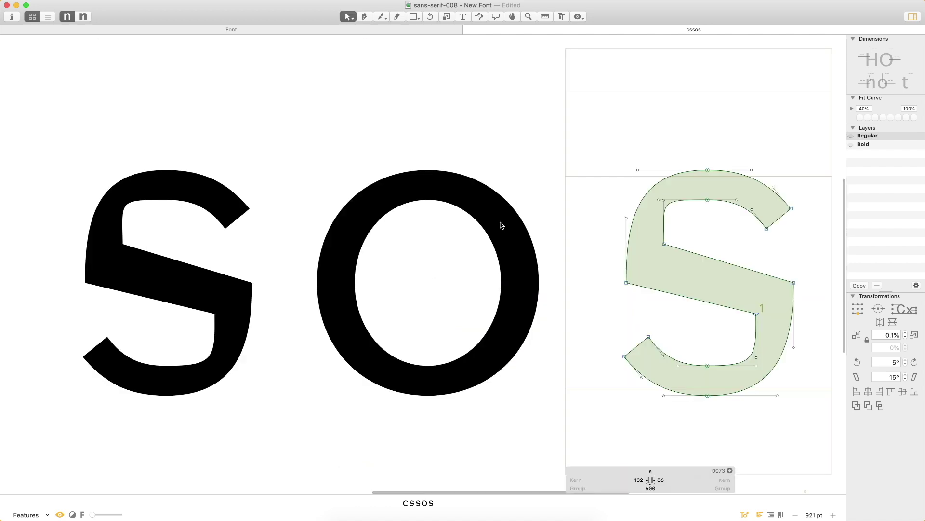
- Paste the o's outline into the last s glyph and move both of its contours below the baseline
double_click(578, 192)
key("super+v")
key("space")
left_click_drag(737, 174, 625, 173)
left_click(598, 315)
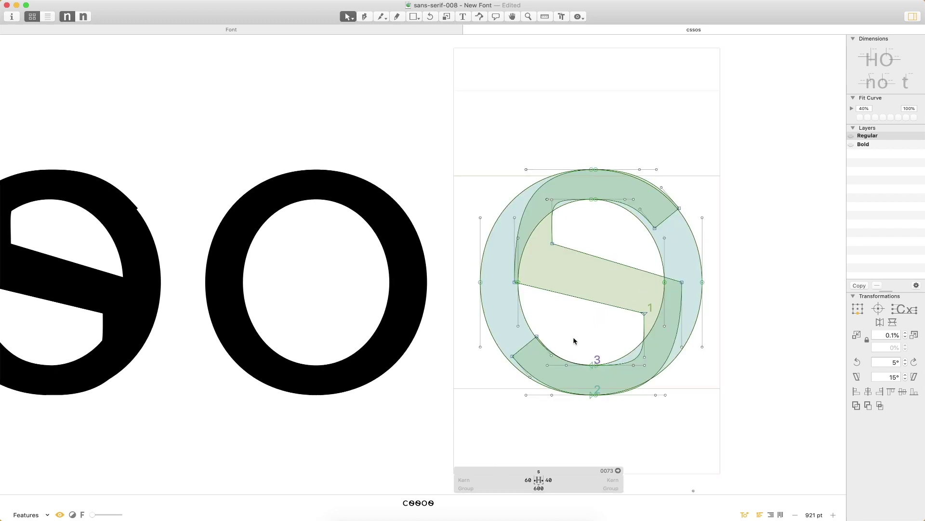
double_click(673, 276)
double_click(691, 233, "shift")
left_click_drag(691, 232, 704, 470, "shift")
left_click(741, 381)
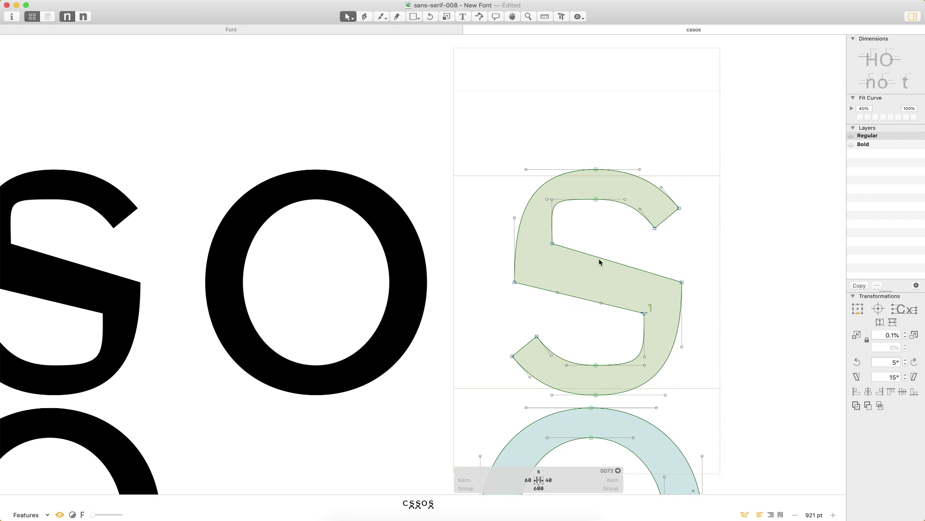
- Curve both diagonal edges of the spine by pulling their handles vertical at the side nodes, about 57 to 69 units long
left_click_drag(594, 256, 548, 268)
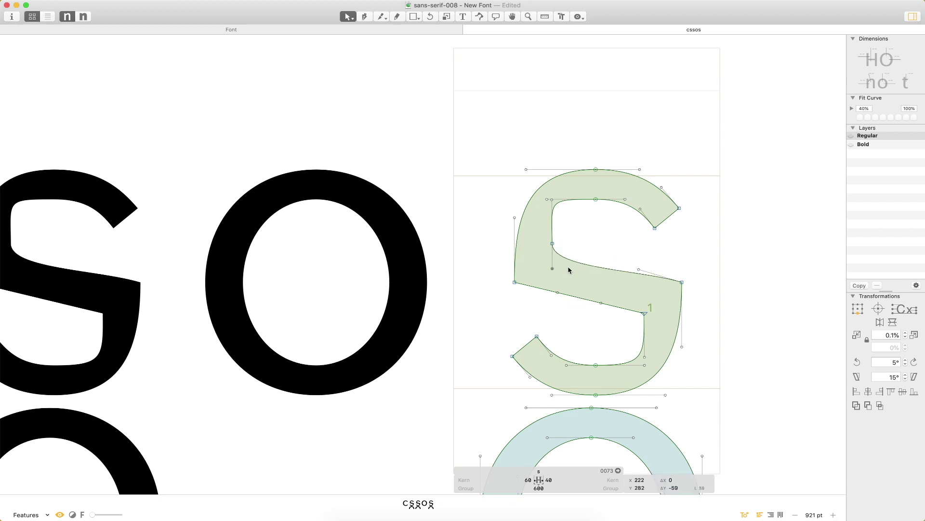
left_click_drag(640, 270, 681, 257)
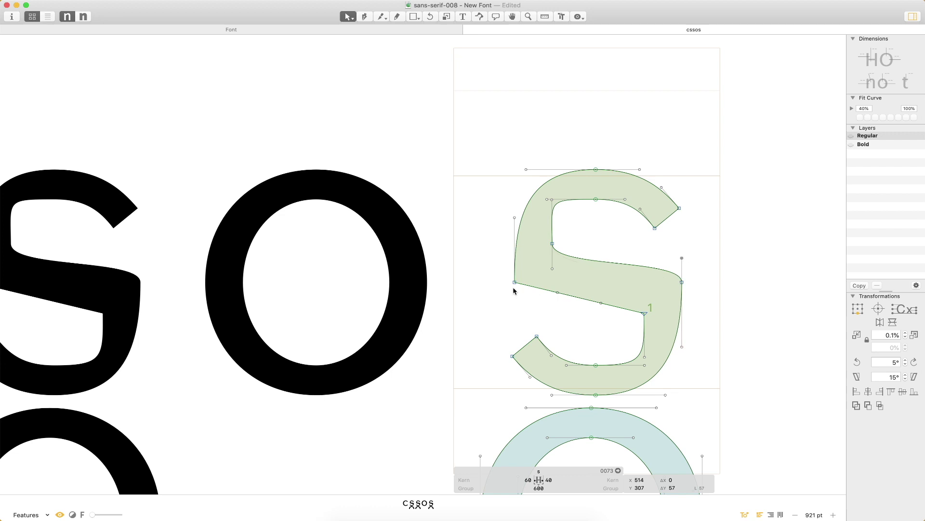
left_click_drag(561, 293, 515, 311)
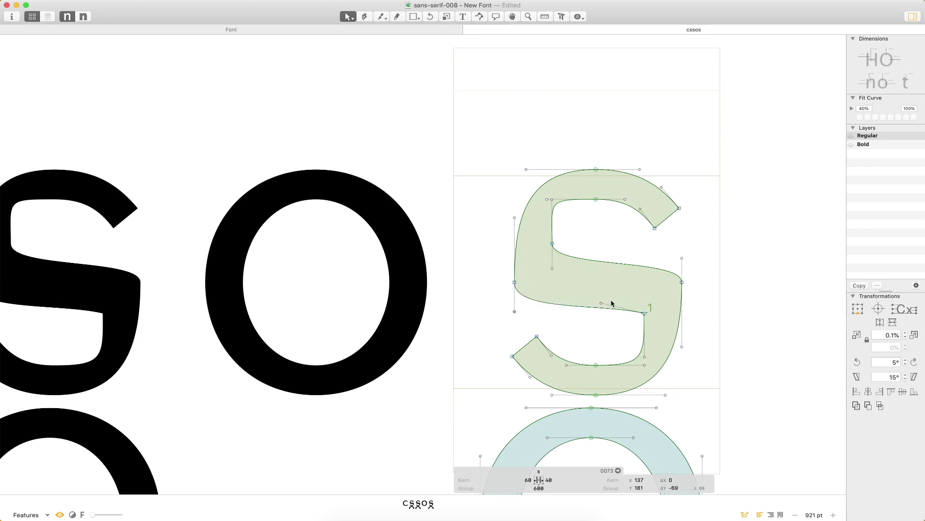
left_click_drag(602, 304, 654, 287)
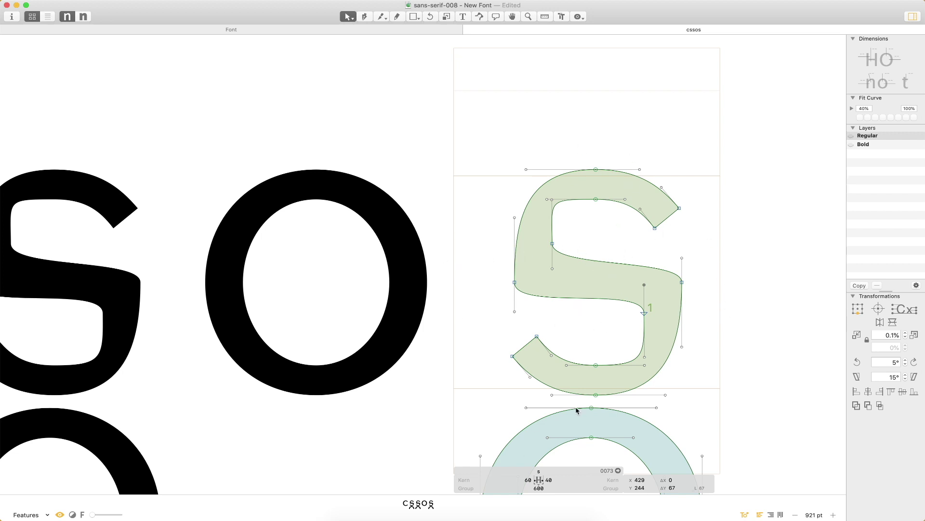
- Shift the lower terminal with the bottom nodes about 72 units left and the upper terminal with the top nodes about 20 units right
key("space")
left_click_drag(576, 410, 534, 285)
left_click_drag(568, 196, 465, 289)
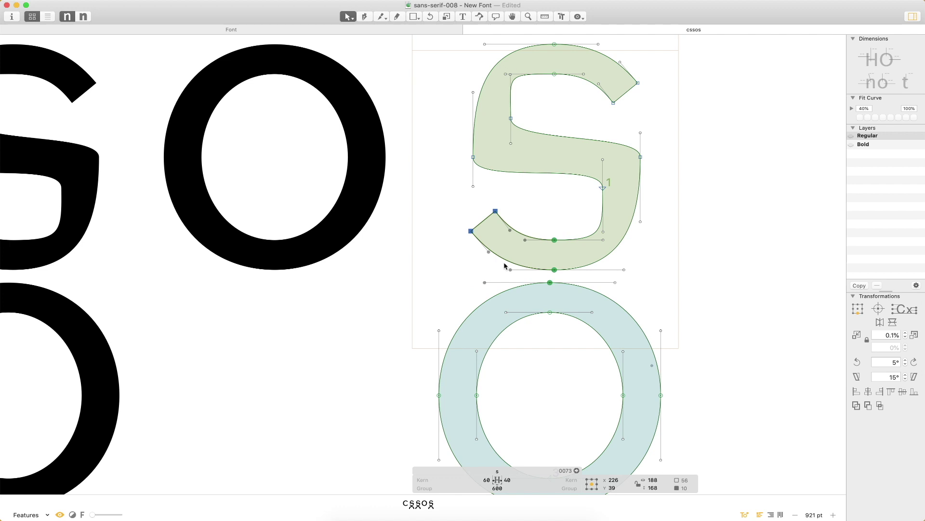
left_click_drag(453, 195, 523, 274)
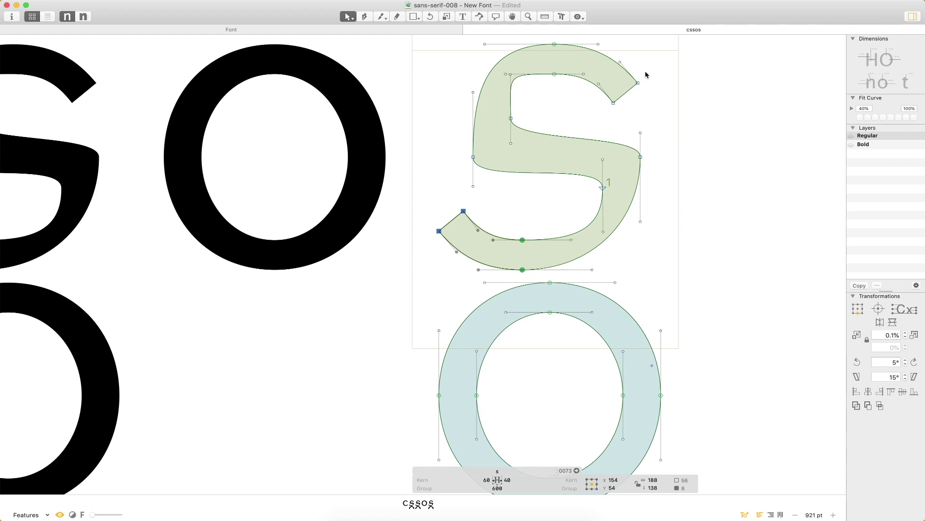
left_click_drag(540, 40, 622, 104)
- Duplicate the reference o's outer contour and place the copy above the s
left_click(652, 324)
double_click(649, 342)
key("super+c")
key("super+v")
left_click_drag(662, 396, 647, 119)
left_click_drag(670, 225, 540, 297)
left_click(659, 271)
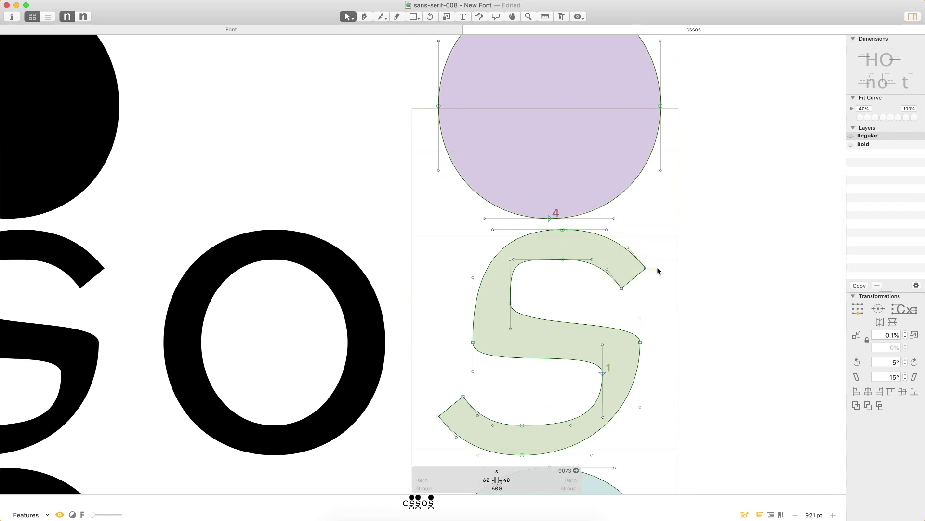
- Shift the s's top nodes and upper terminal about 24 units further right
left_click(563, 230)
left_click(563, 259, "shift")
left_click_drag(680, 245, 592, 296)
key("shift+Right")
key("shift+Right")
key("shift+Right")
left_click(635, 305)
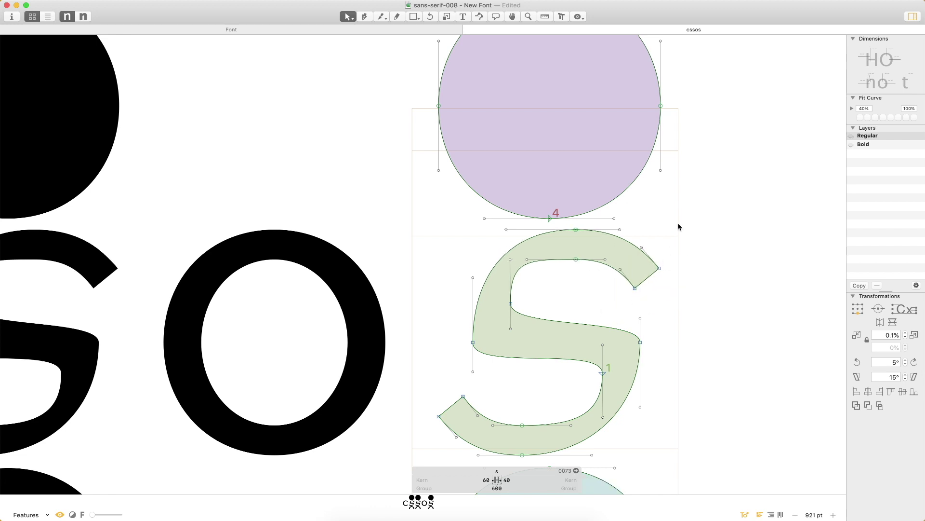
left_click_drag(580, 247, 567, 273)
left_click_drag(678, 250, 633, 287)
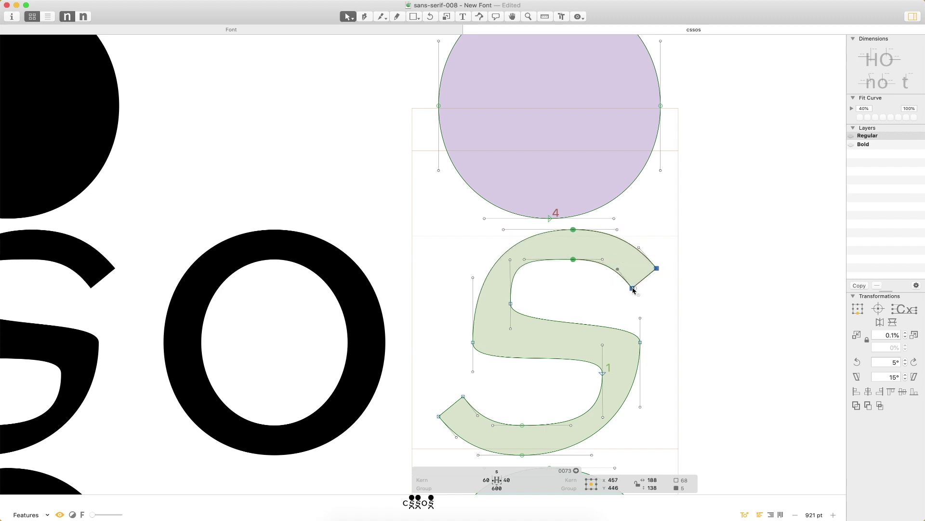
- Move the circle copy down over the upper half of the s, with its side nodes level with the upper terminal
left_click(642, 165)
double_click(651, 158)
key("shift+Down")
key("shift+Down")
key("shift+Down")
key("shift+Down")
key("shift+Down")
key("shift+Down")
key("shift+Down")
key("shift+Down")
key("shift+Down")
key("shift+Down")
key("shift+Down")
key("shift+Down")
key("shift+Down")
key("shift+Down")
key("shift+Down")
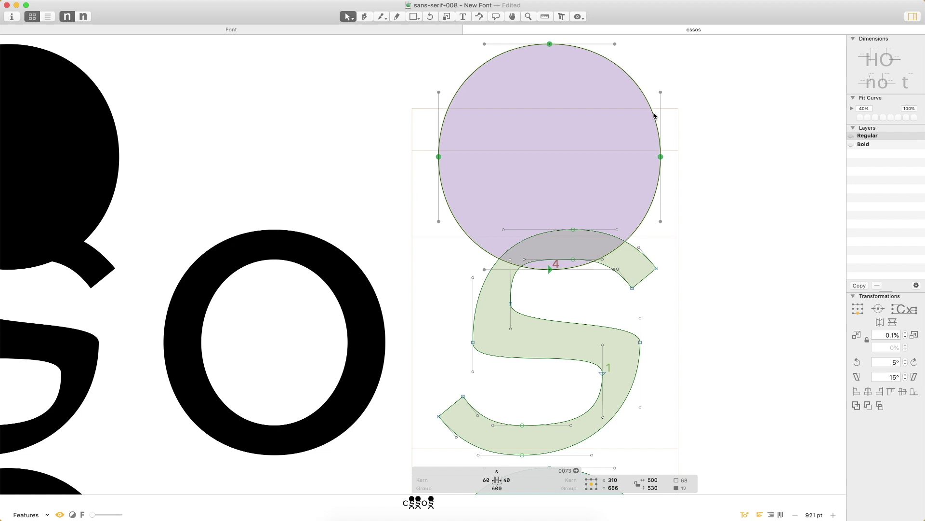
key("shift+Down")
key("shift+Down")
key("shift+Down")
key("shift+Down")
key("shift+Down")
key("shift+Down")
key("shift+Down")
key("shift+Down")
key("shift+Down")
key("shift+Down")
key("shift+Down")
key("shift+Down")
key("shift+Down")
key("shift+Down")
key("shift+Down")
key("shift+Down")
key("shift+Down")
key("shift+Down")
key("shift+Down")
key("shift+Down")
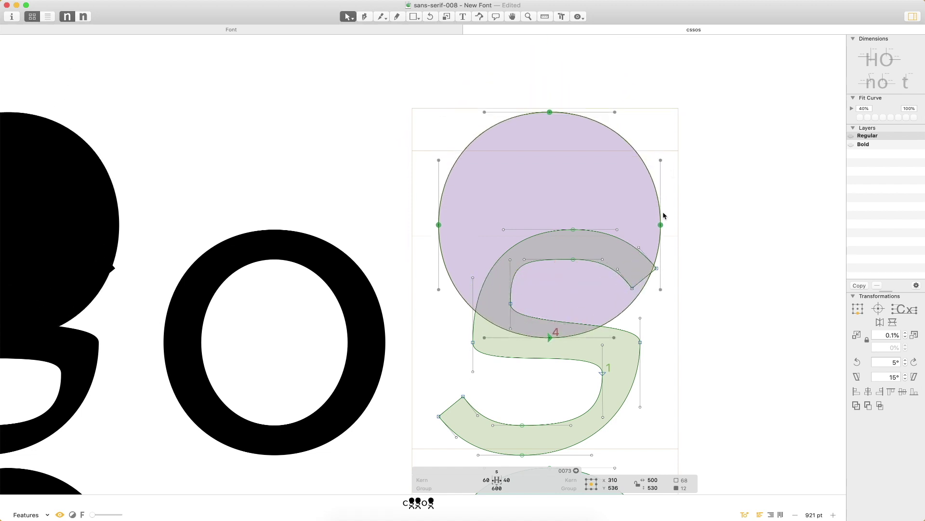
- Move the top nodes and upper terminal 10 units right so the terminal meets the circle's right edge
left_click_drag(721, 155, 464, 366)
key("super+space")
left_click_drag(395, 155, 354, 315)
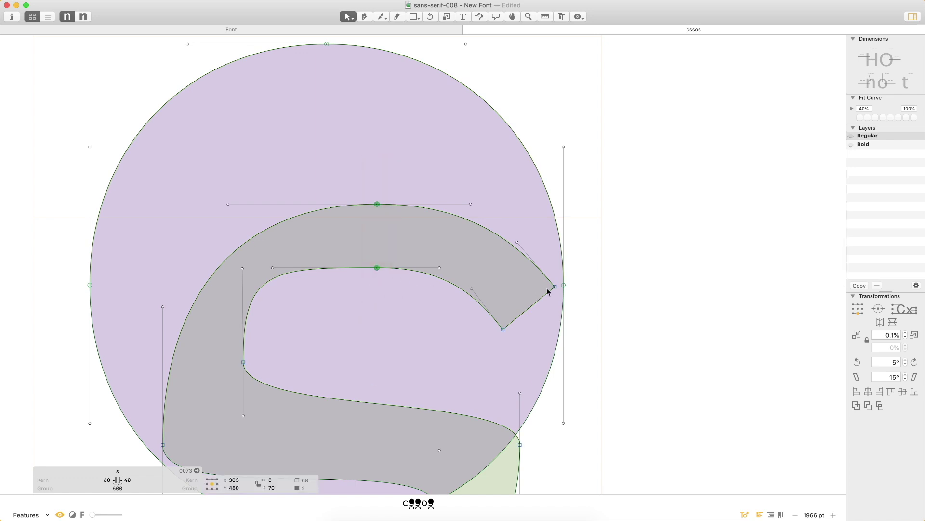
left_click(556, 286, "shift")
left_click(503, 329, "shift")
key("shift+Right")
left_click(577, 244)
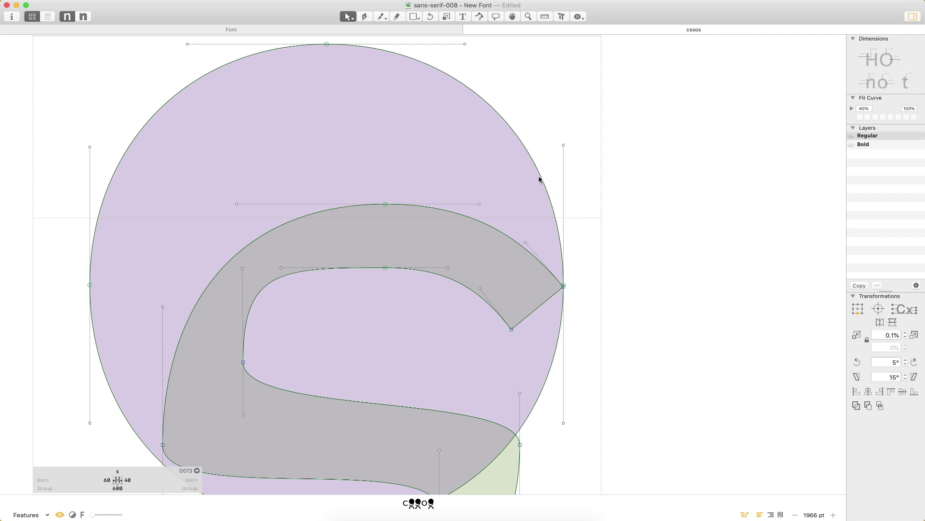
- Remove the circle copy from the s glyph and preview the filled letter
scroll(534, 193, "down", 5)
scroll(534, 193, "left", 2)
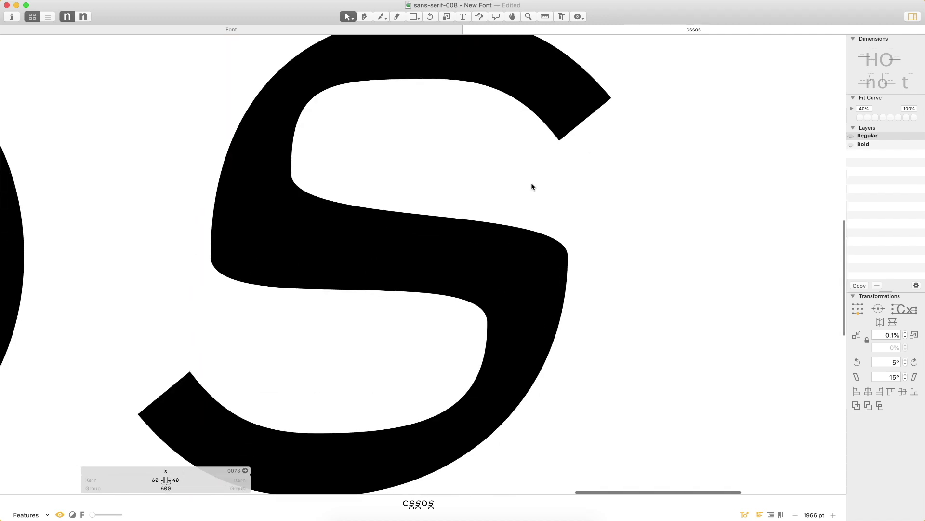
key("super+minus")
- Centre the s's top and bottom extreme nodes horizontally on the reference o's top node
left_click_drag(441, 313, 507, 234)
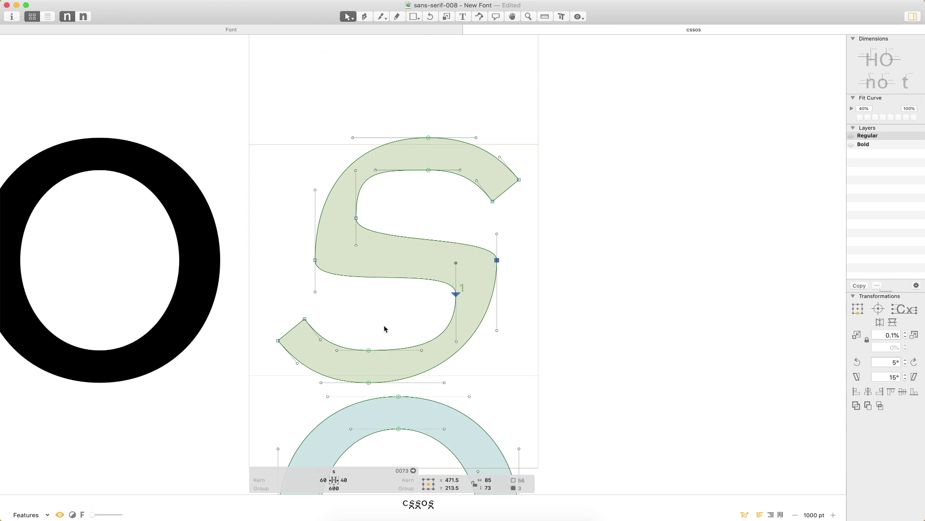
left_click_drag(364, 342, 399, 385)
left_click_drag(458, 116, 426, 173)
left_click(427, 169)
- Widen the s by moving its left-side nodes out to X 58 and its right-side nodes out to X 562
left_click_drag(443, 120, 275, 266)
left_click_drag(523, 232, 428, 320)
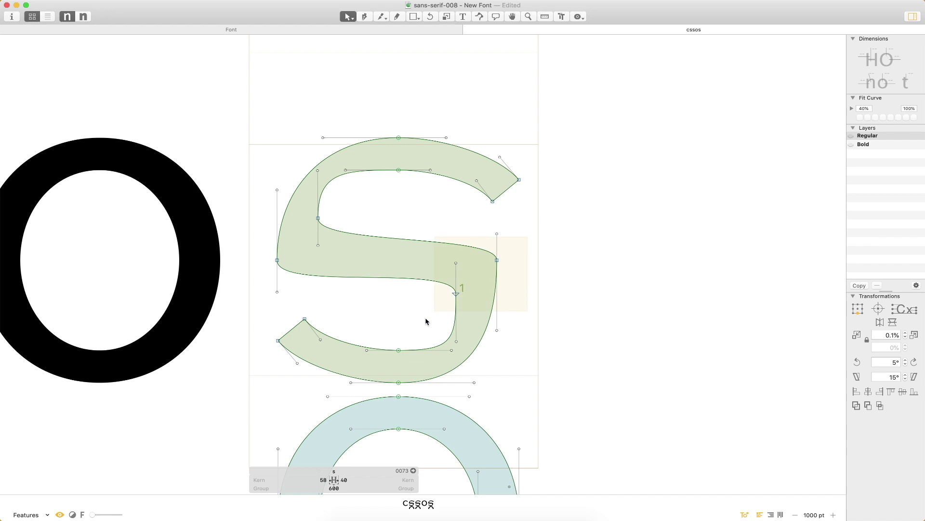
left_click_drag(460, 294, 476, 293)
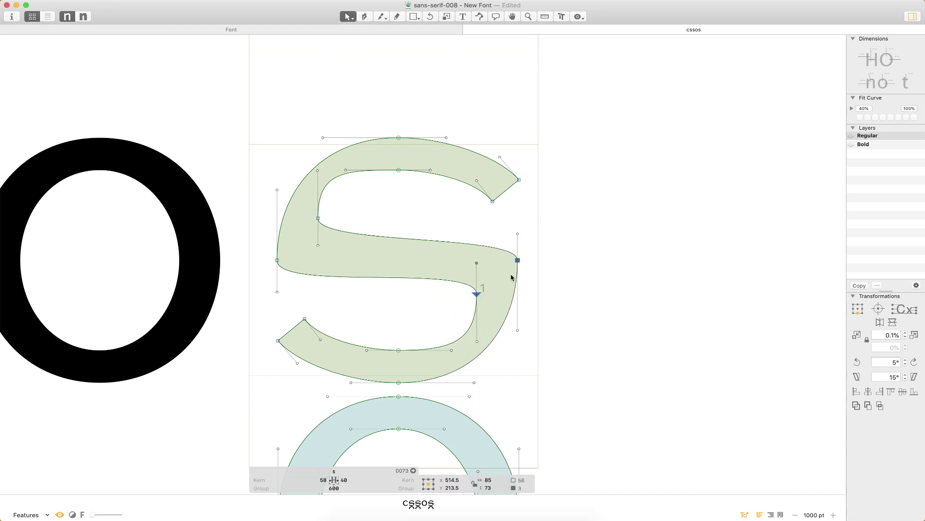
key("Right")
key("Right")
key("Right")
key("Right")
key("Right")
key("Right")
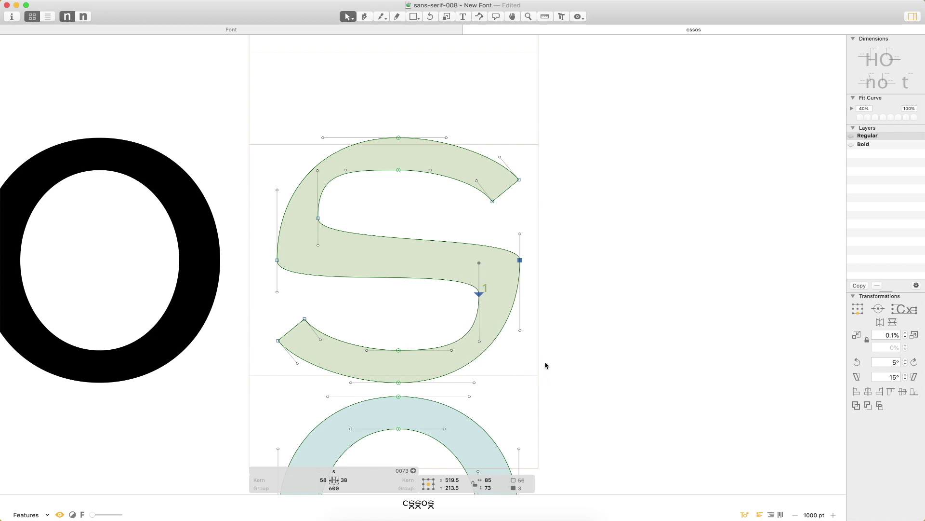
key("Left")
left_click(558, 357)
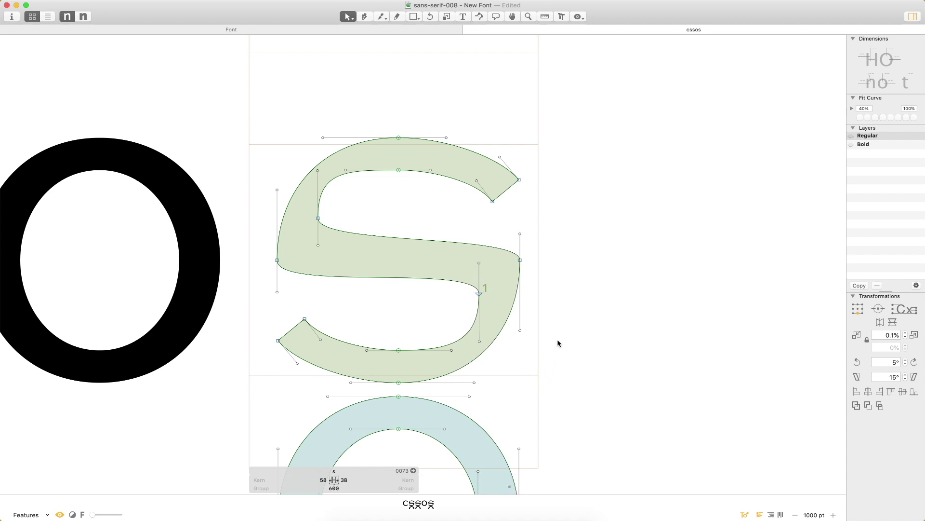
double_click(467, 427)
left_click_drag(494, 442, 463, 166)
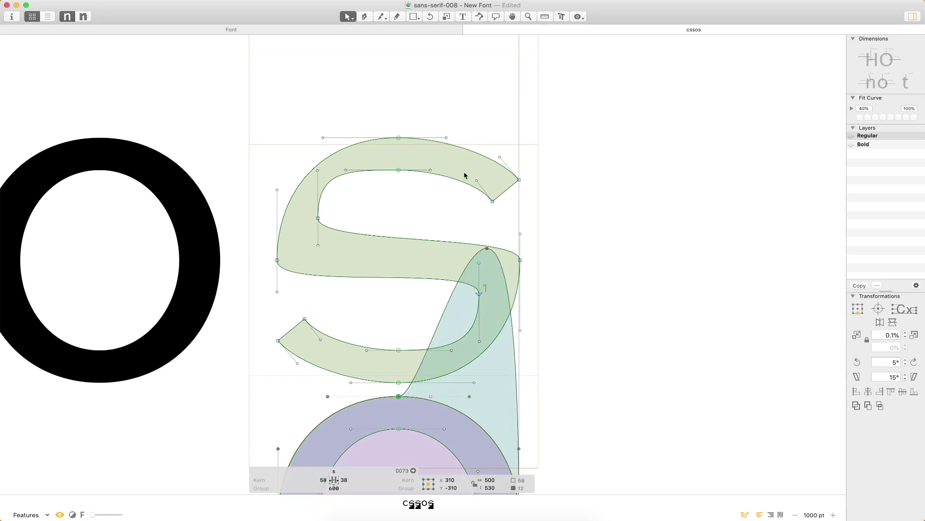
key("super+z")
- Place a copy of the o's outer contour over the s and nudge the s's right-side nodes left to X 560
left_click_drag(483, 428, 466, 170)
key("super+space")
left_click_drag(491, 313, 528, 233)
left_click(483, 193)
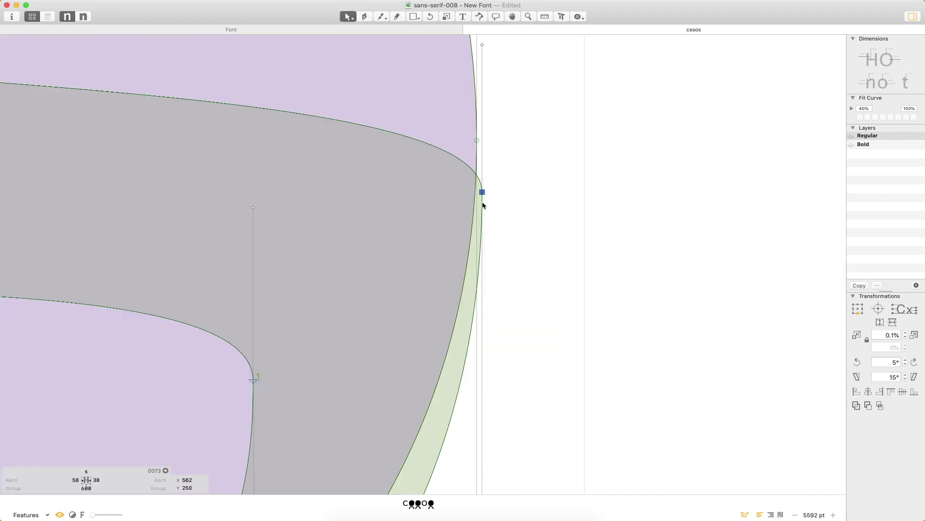
left_click(253, 381, "shift")
key("Left")
key("Left")
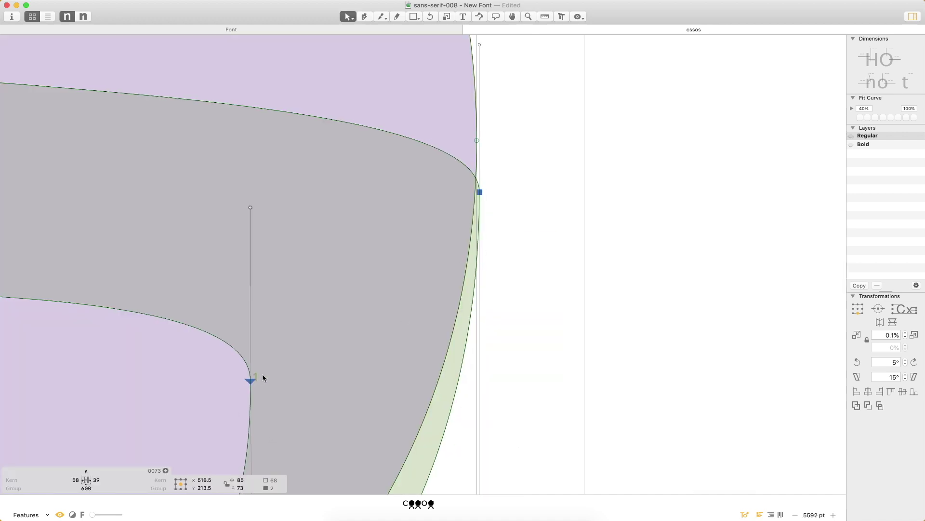
left_click(516, 283)
- Remove the circle copy lying over the s
key("super+0")
double_click(493, 190)
key("super+x")
key("super+z")
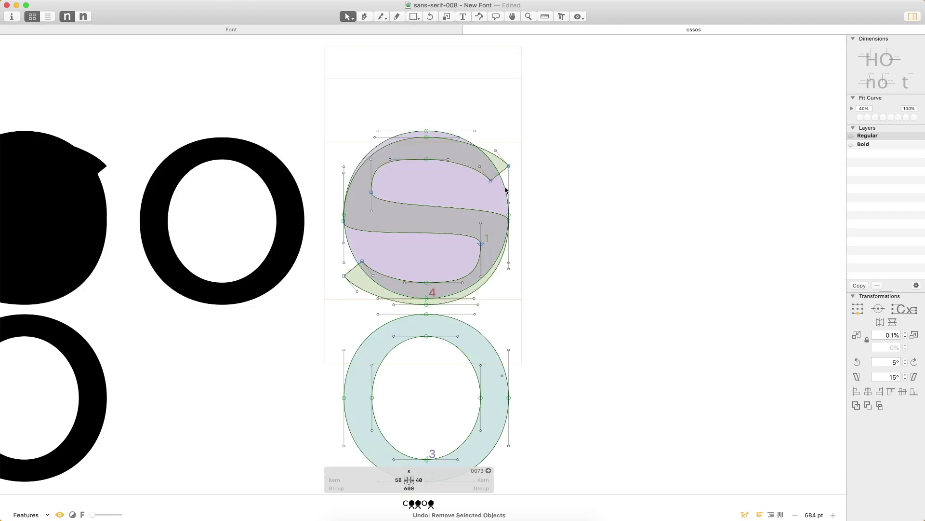
key("super+z")
- Shorten the left handles of the top curves by about 57 units and the right handles of the bottom curves by about 46 units
key("super+space")
left_click_drag(561, 87, 269, 385)
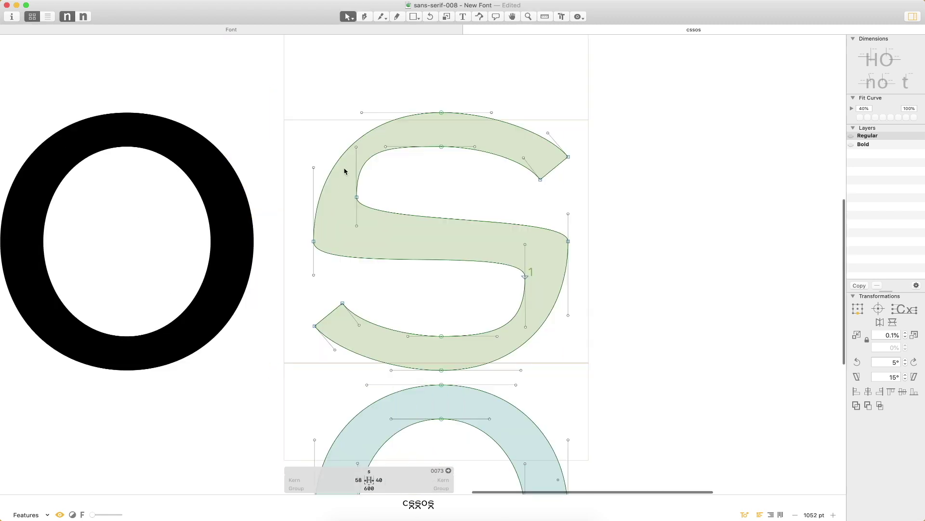
left_click_drag(337, 89, 415, 146)
left_click(385, 146, "shift")
left_click(497, 336)
left_click(521, 371, "shift")
left_click_drag(521, 371, 498, 374)
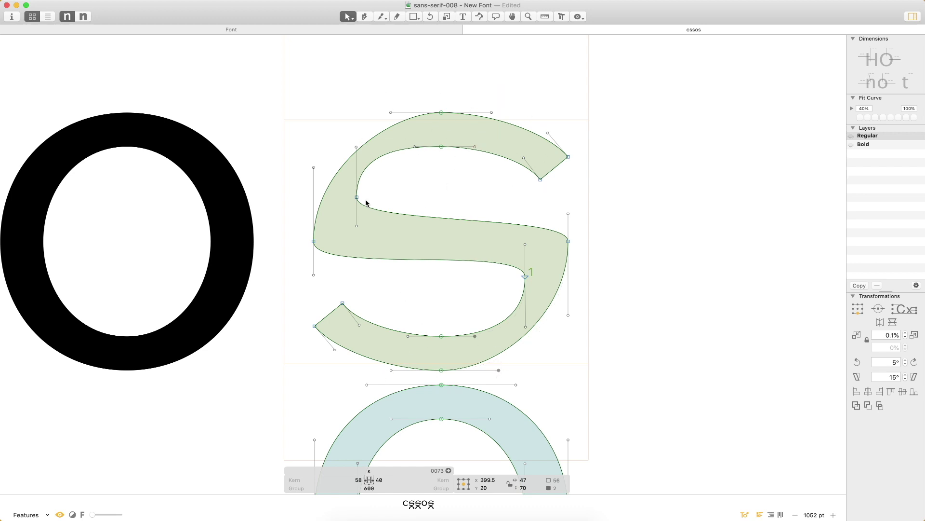
- Raise the s's outer left node vertically to Y 346, keeping it at X 58
left_click(314, 242)
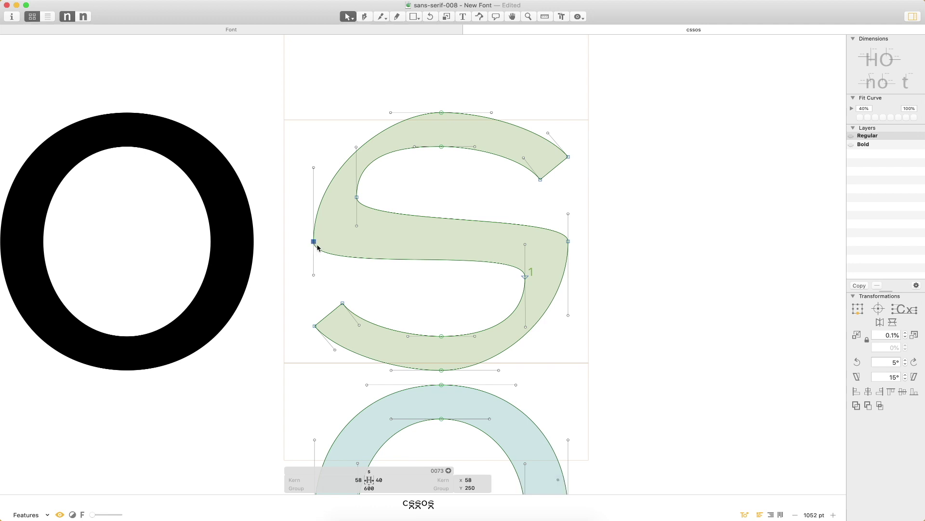
left_click_drag(315, 243, 314, 200)
key("super+space")
left_click_drag(413, 164, 247, 255)
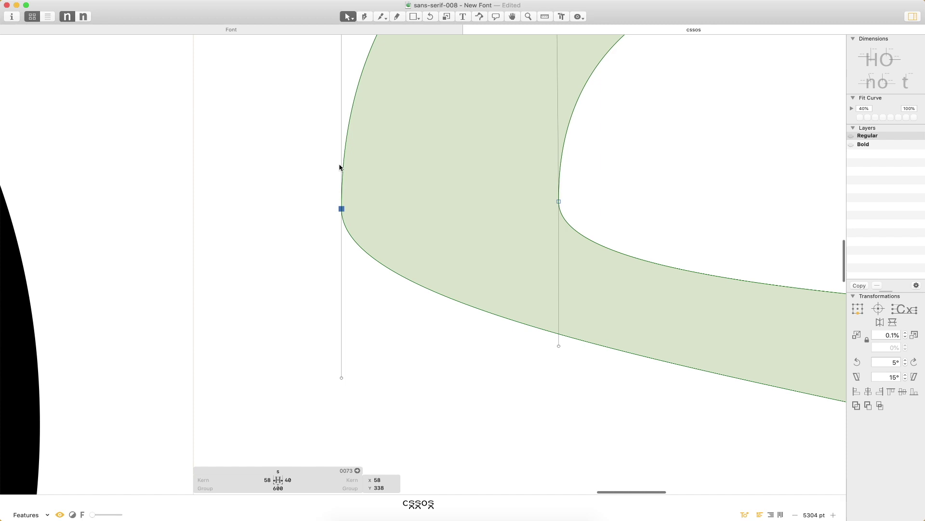
key("shift+Up")
key("Down")
key("Down")
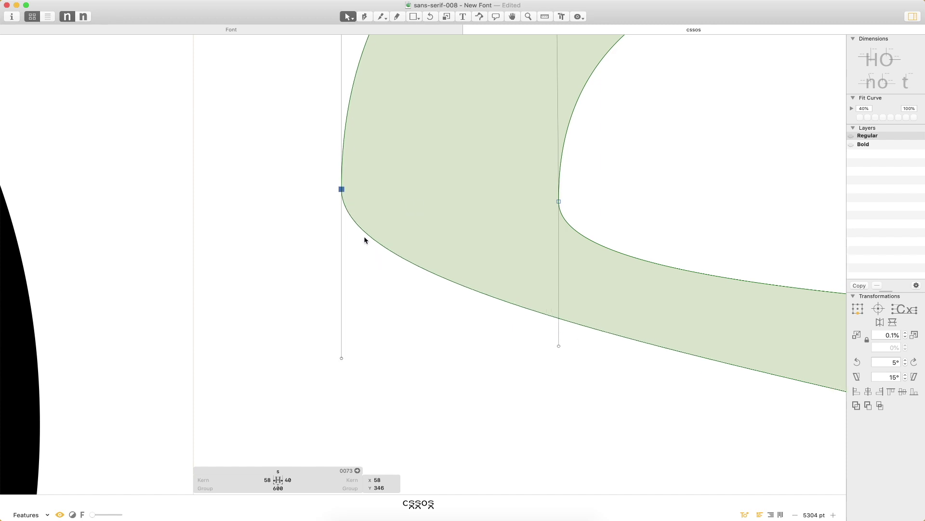
- Lower the s's outer left node to Y 341, level with the inner left node
key("shift+Down")
key("Down")
key("Up")
key("Up")
key("Up")
key("Up")
key("Up")
key("Up")
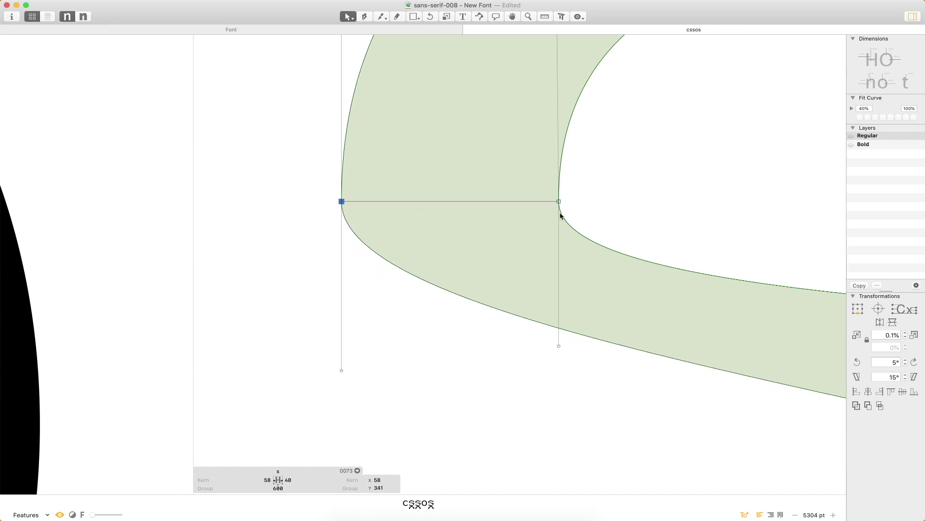
- Lower the s's outer right node to Y 177, level with the inner right node
key("super+0")
key("super+space")
left_click_drag(544, 192, 386, 294)
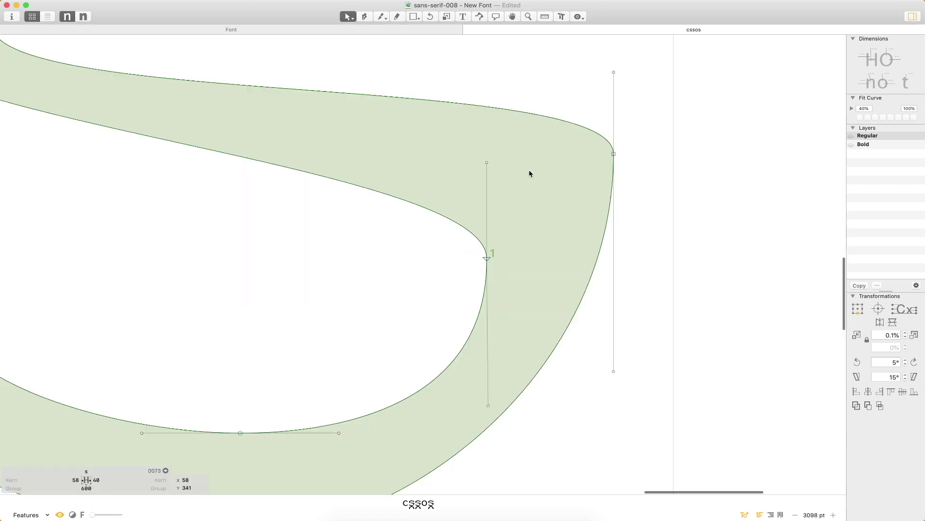
left_click_drag(615, 156, 618, 264)
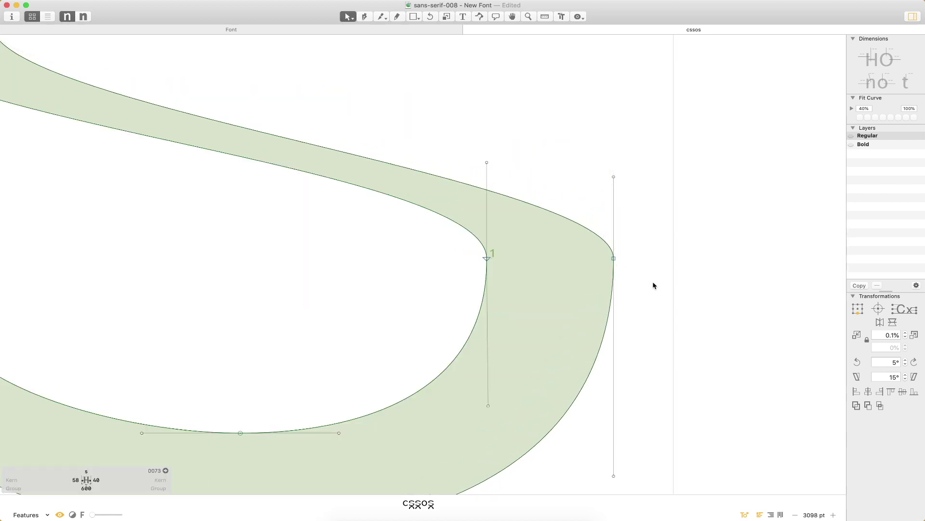
- Thicken the s's spine by lengthening the outer left node's lower handle and the outer right node's upper handle
key("super+0")
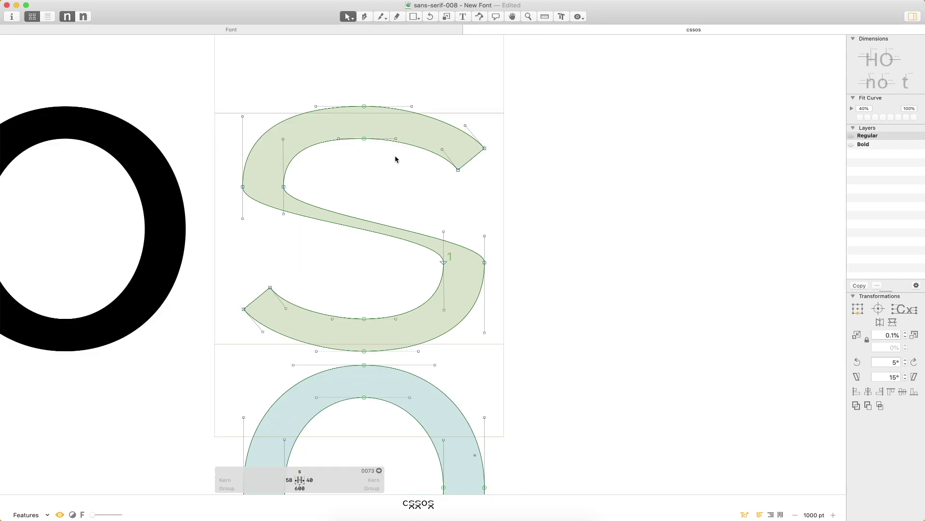
left_click_drag(243, 221, 250, 263)
left_click_drag(484, 238, 485, 186)
- Lower the s's inner right node to Y 147 and extend its upper handle to about 136 units
left_click(443, 263)
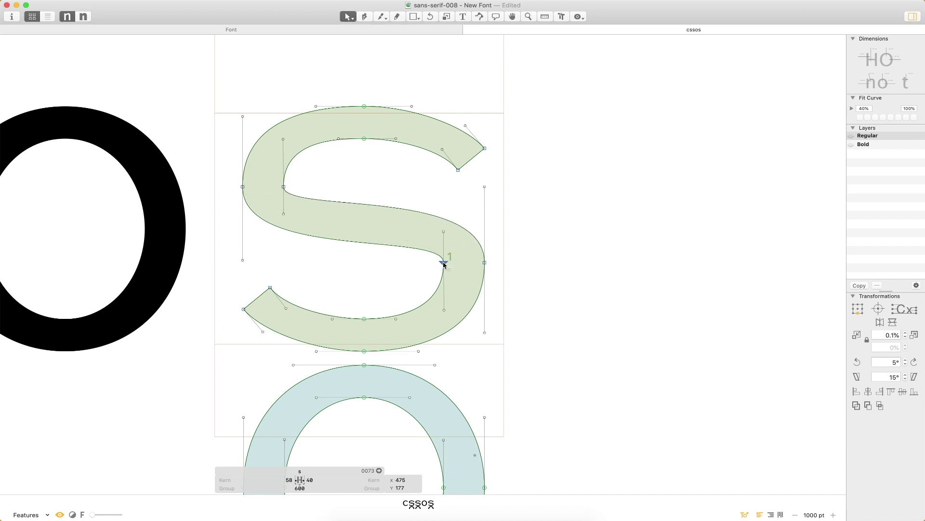
key("shift+Down")
key("shift+Down")
key("shift+Down")
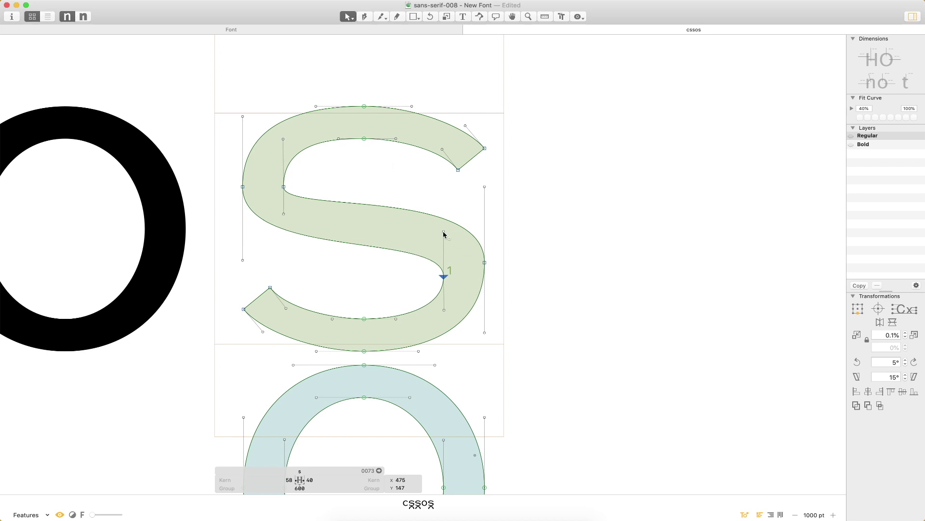
left_click_drag(444, 234, 279, 205)
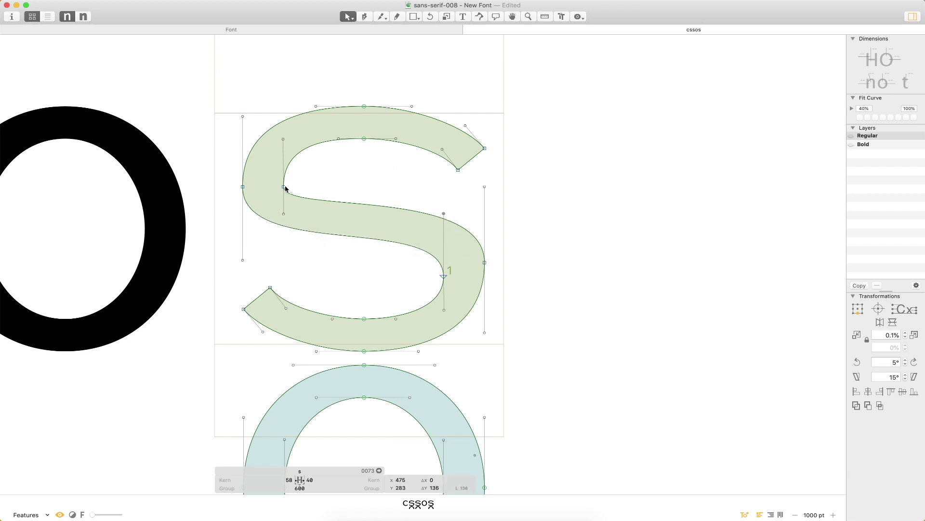
- Raise the s's inner left node to Y 371 independently of its handles
left_click(286, 187)
key("shift+Up")
key("shift+Up")
mouse_move(283, 213)
left_mouse_down()
mouse_move(288, 225)
mouse_move(284, 216)
left_mouse_up()
left_click(383, 195)
left_click_drag(303, 163, 270, 187)
key("alt+shift+Up")
key("alt+shift+Down")
key("alt+shift+Up")
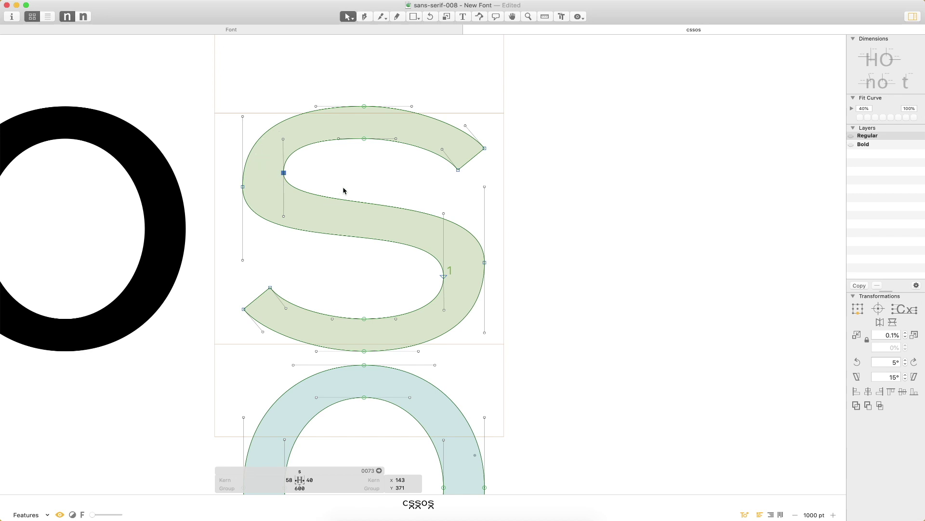
- Shorten the lower handle of the s's inner left node
left_click_drag(285, 217, 306, 232)
key("Down")
key("Down")
left_click(406, 176)
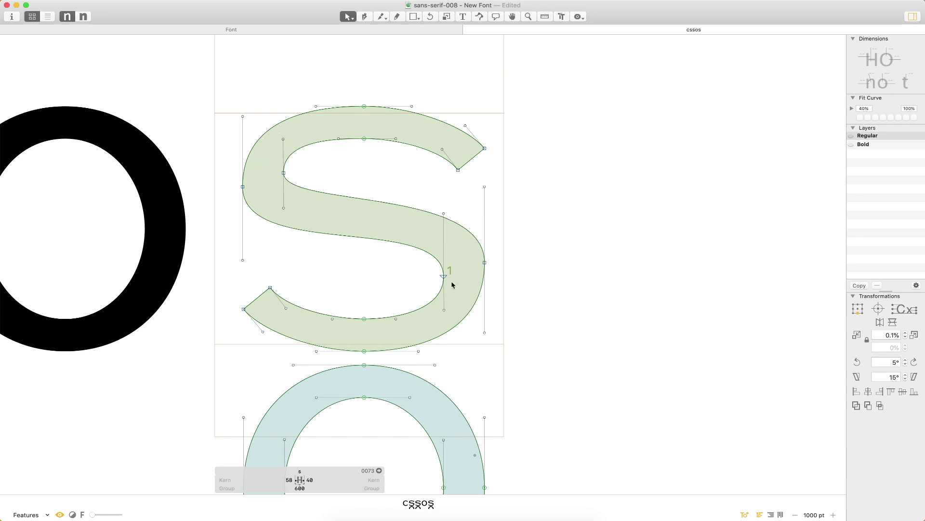
- Shorten the upper handle of the s's inner right node to about 86 units
left_click(443, 278)
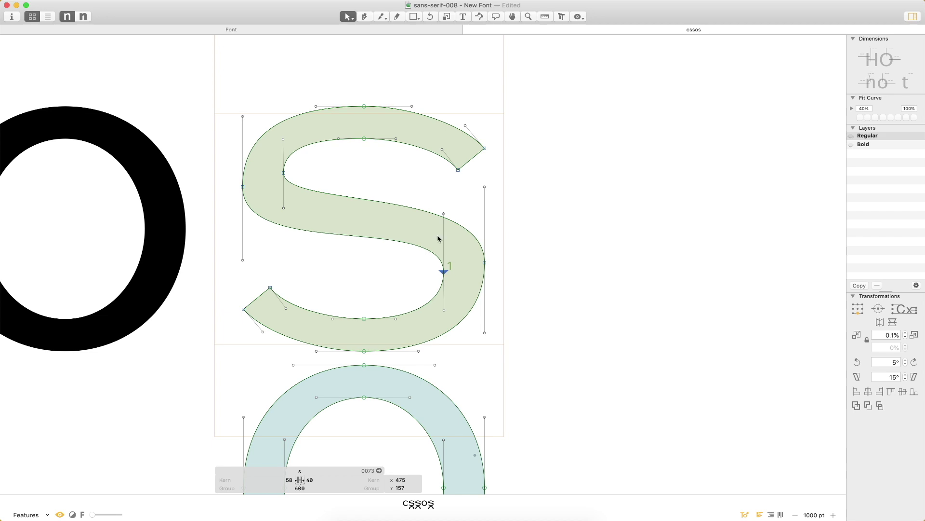
left_click(474, 205)
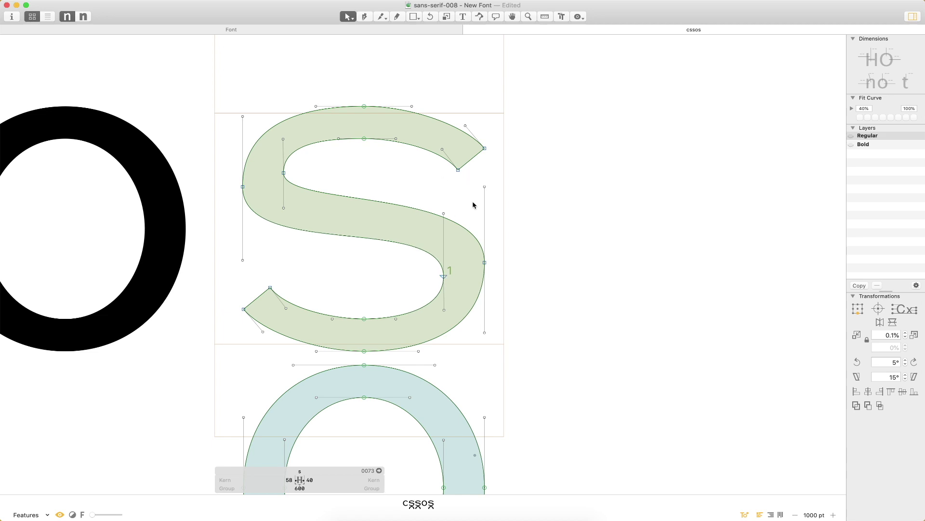
left_click_drag(444, 214, 447, 238)
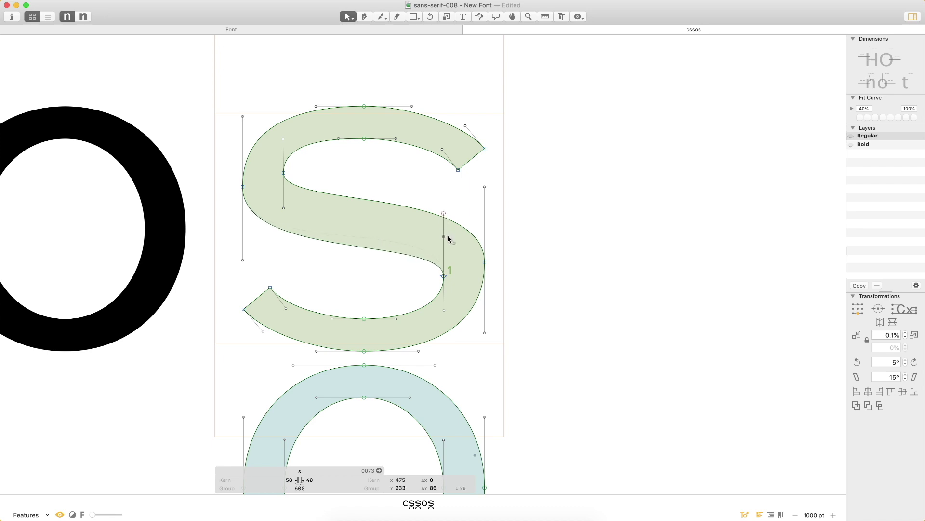
left_click(473, 208)
- Lower the s's outer right node to Y 147, level with the inner one, and adjust its lower handle to smooth the bowl
left_click(484, 262)
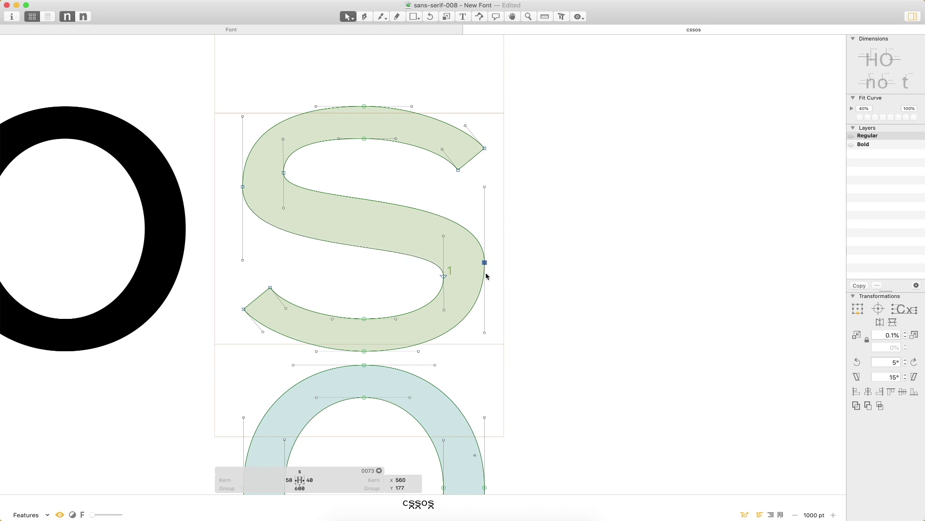
left_click_drag(486, 263, 486, 278)
left_click_drag(485, 346, 486, 339)
left_click(501, 257)
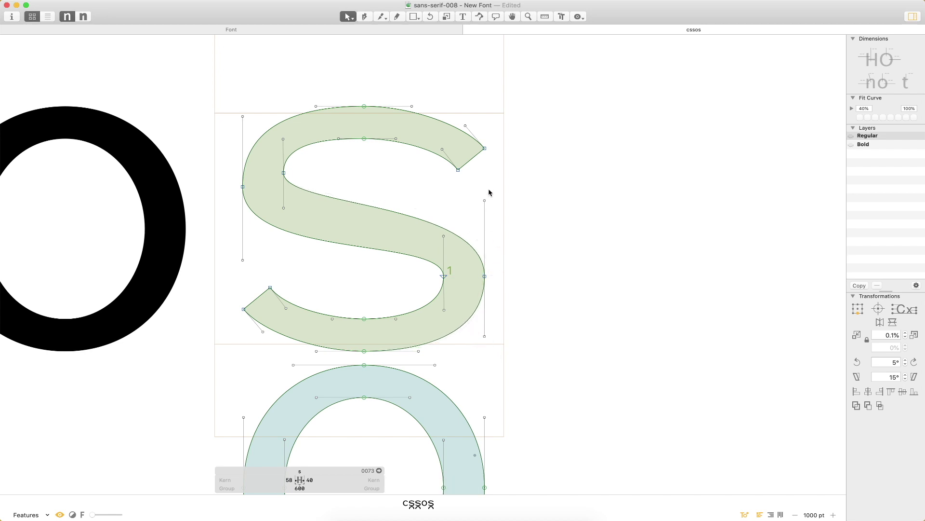
- Raise the s's outer left node to Y 371 and shorten its upper handle to about 118 units
left_click_drag(242, 190, 244, 173)
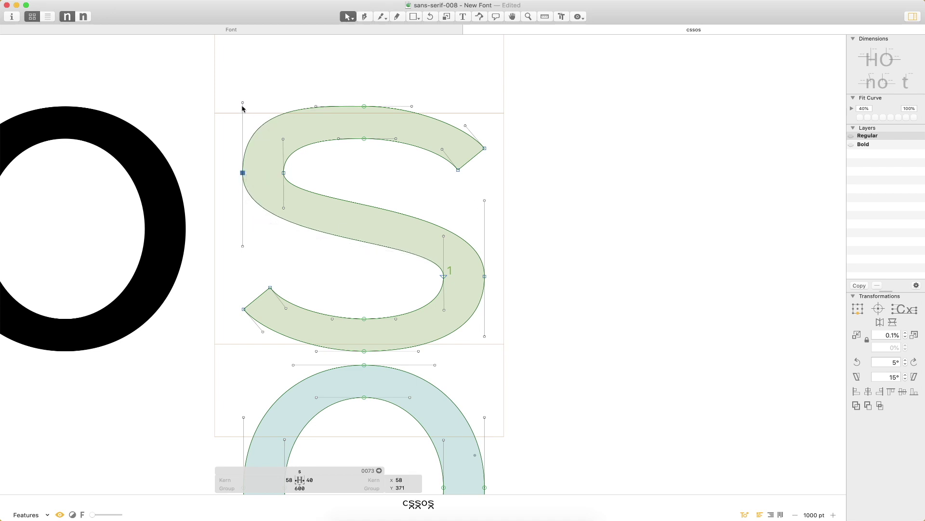
left_click_drag(243, 103, 243, 118)
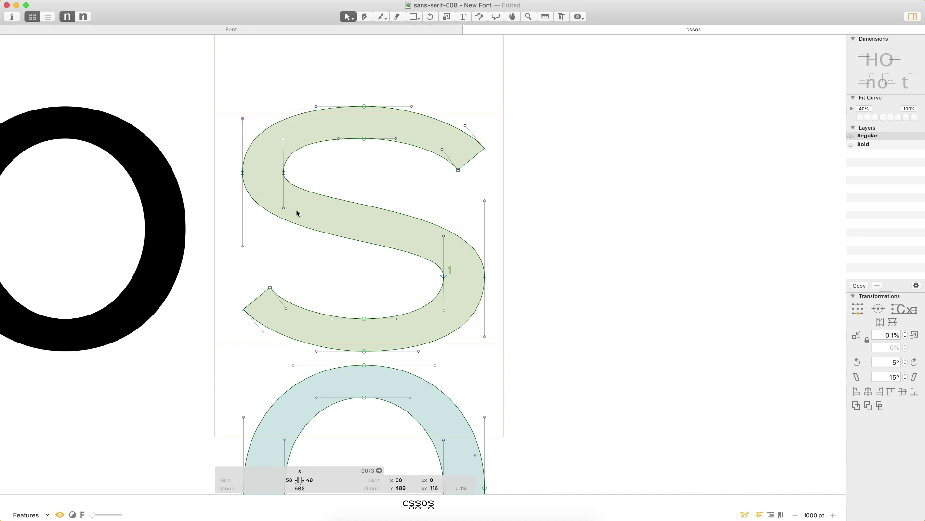
- Slightly lengthen the outer left node's lower handle and extend the outer right node's upper handle to about 170 units
mouse_move(243, 246)
left_mouse_down()
mouse_move(242, 234)
mouse_move(242, 248)
left_mouse_up()
left_click(458, 215)
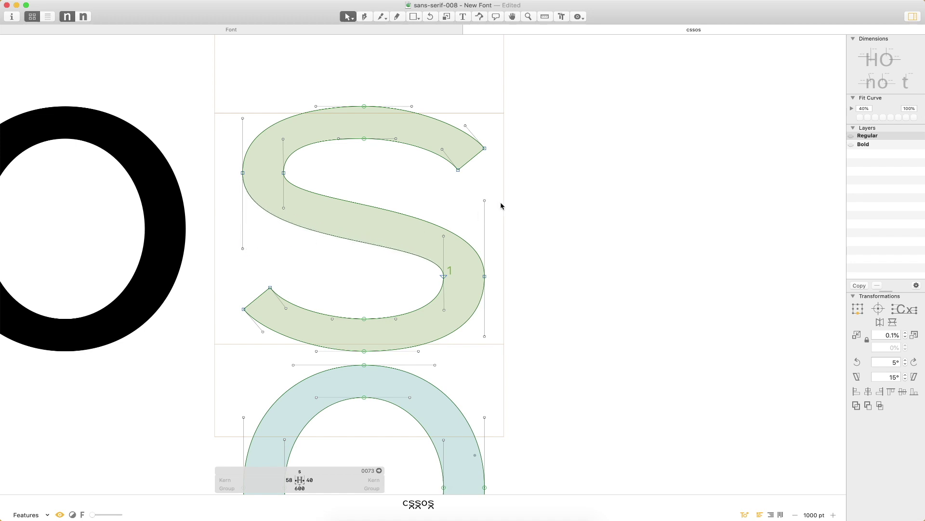
left_click_drag(485, 201, 486, 200)
- Delete the copied o shapes lying below the s
scroll(462, 213, "down", 3)
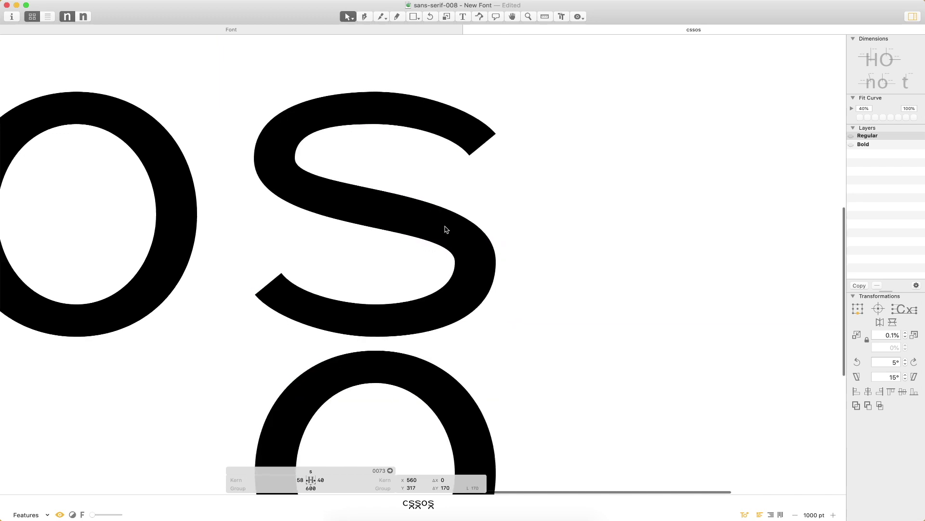
key("super+minus")
mouse_move(520, 311)
left_mouse_down()
mouse_move(424, 338)
mouse_move(276, 482)
left_mouse_up()
key("Delete")
left_click_drag(416, 300, 379, 328)
key("Delete")
- Remove the o from the sample text so it reads csss
key("t")
key("BackSpace")
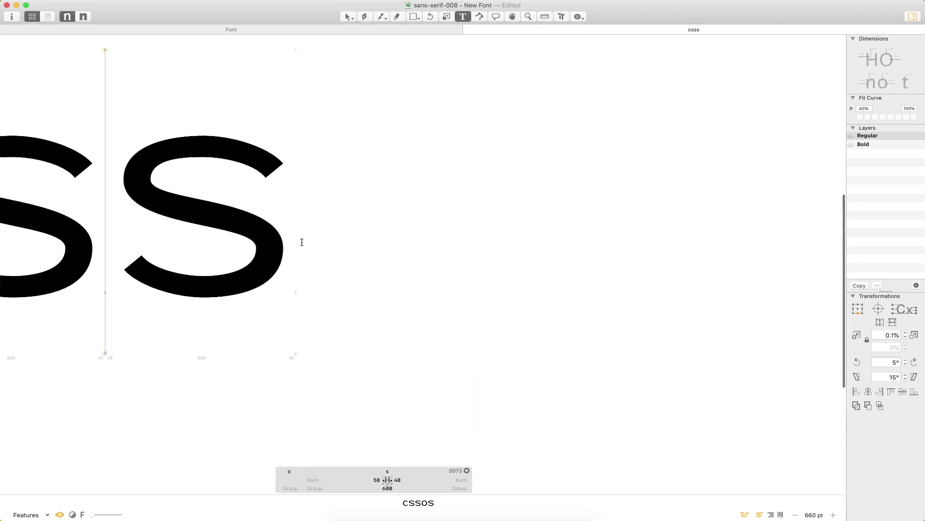
key("Escape")
key("space")
left_click_drag(215, 224, 516, 200)
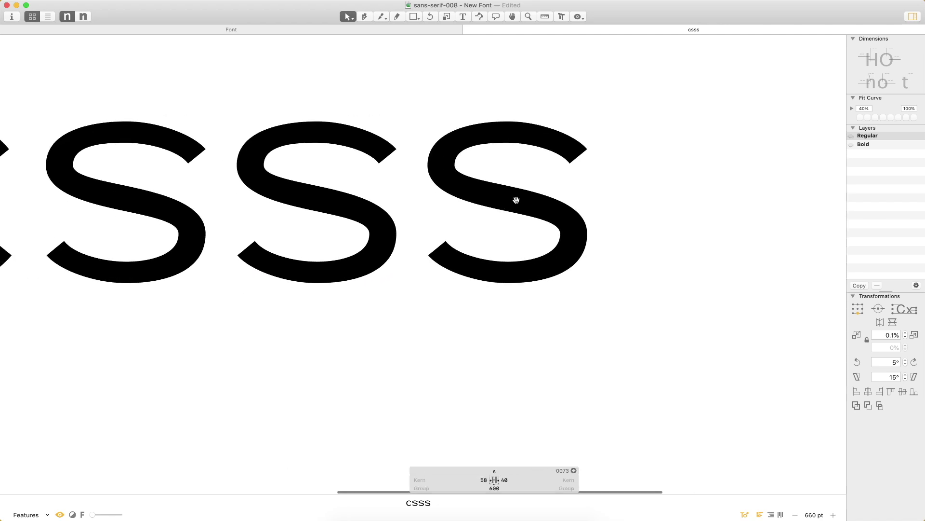
- Insert ib after the first s so the sample text reads csibss, and view the whole word
key("super+space")
left_click_drag(669, 71, 217, 352)
key("t")
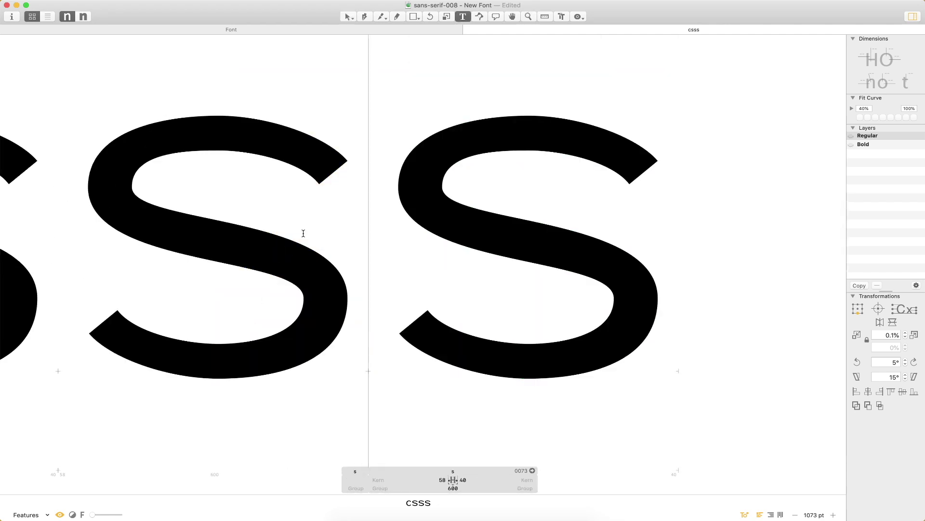
type("ib")
key("Escape")
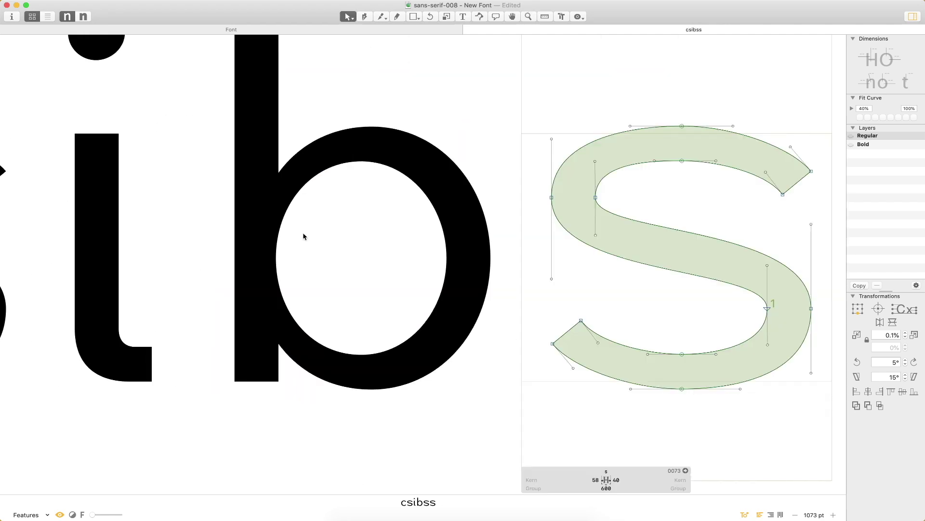
key("super+minus")
key("super+minus")
key("super+minus")
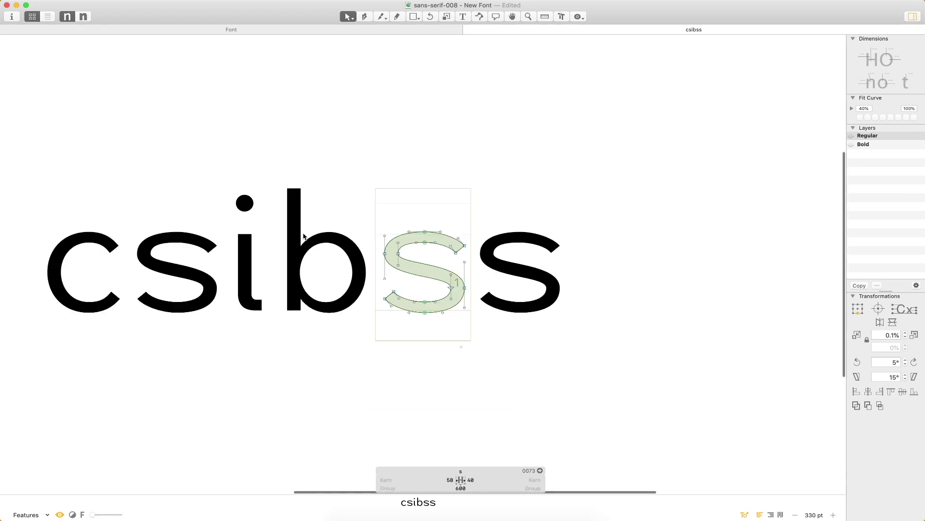
- Replace ib with un and remove the leading c so the sample text reads sunss
key("t")
key("BackSpace")
key("BackSpace")
type("un")
left_click(138, 275)
key("BackSpace")
key("Escape")
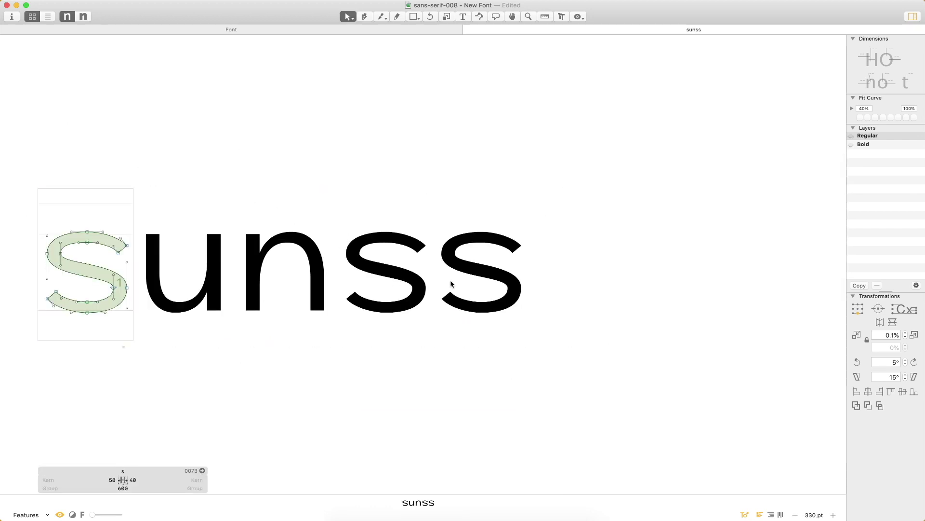
- Narrow the s by moving its right-side nodes 10 units left and its left-side nodes 10 units right
key("z")
left_click_drag(605, 149, 68, 426)
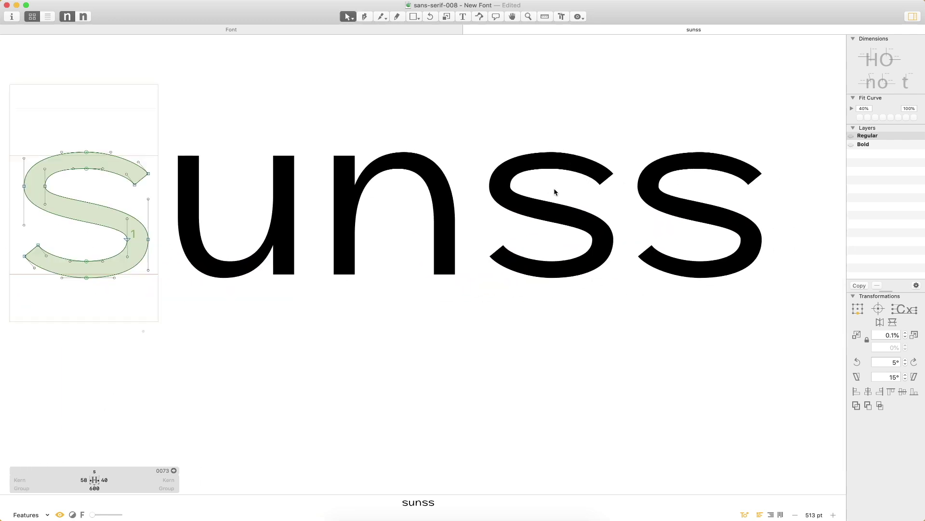
double_click(587, 182)
left_click_drag(582, 139, 622, 301)
key("shift+Left")
left_click_drag(475, 121, 521, 312)
key("shift+Right")
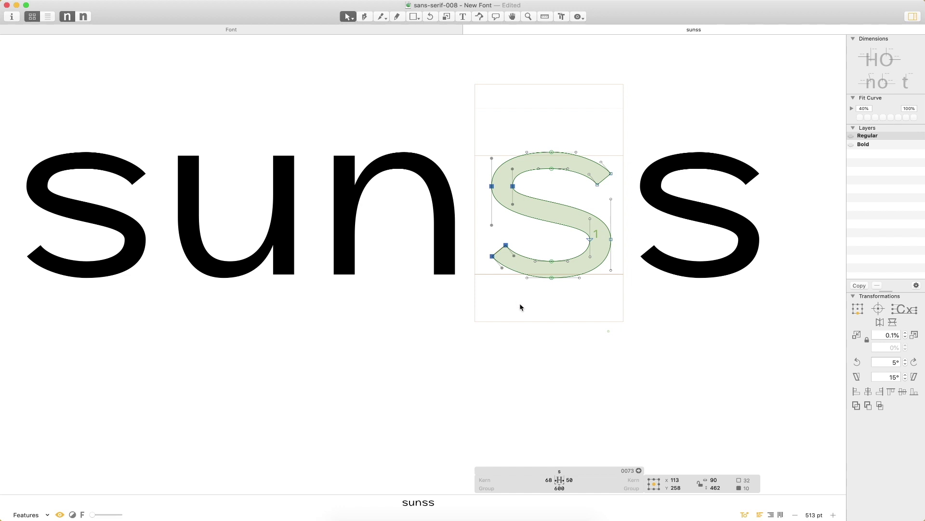
left_click(520, 288)
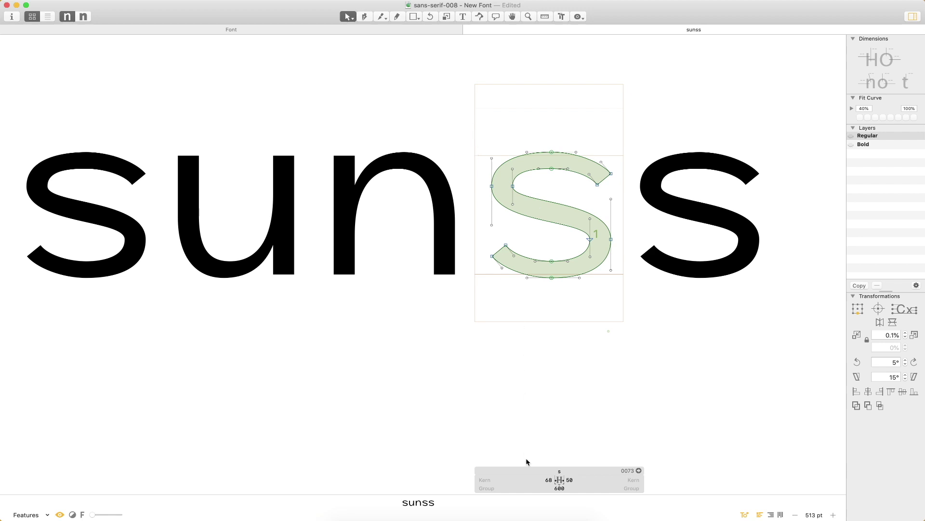
- Set the s's right sidebearing to 60
left_click(571, 480)
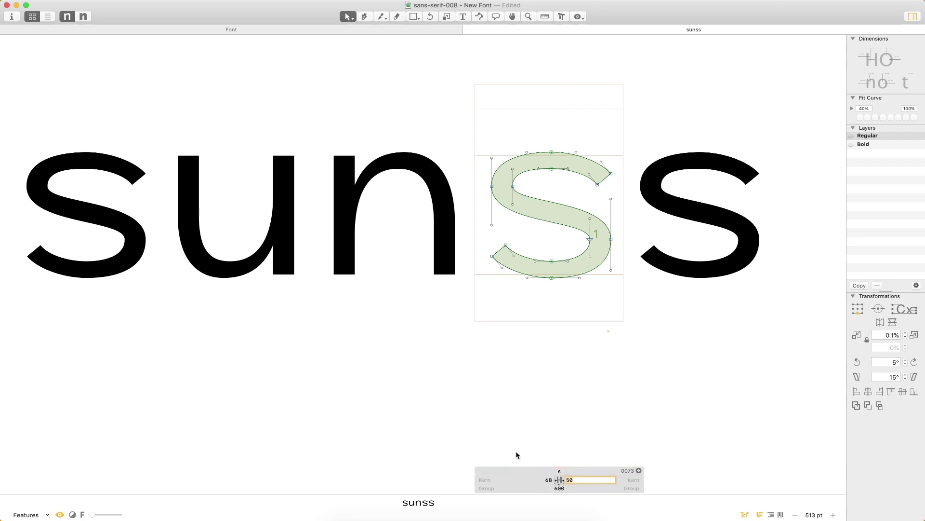
type("60")
key("Return")
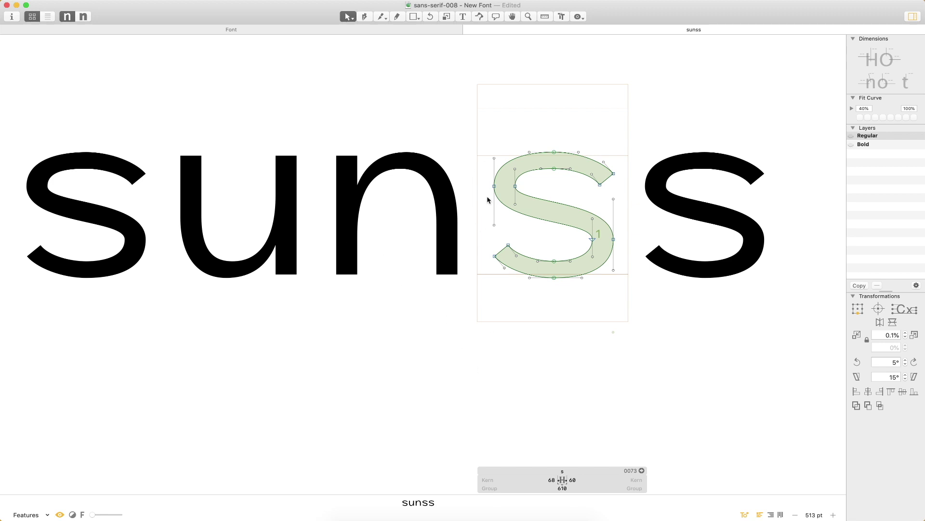
- Lengthen the lower handles of the s's left nodes and the upper handles of its right nodes by 20 units each
key("super+space")
left_click_drag(658, 108, 383, 365)
left_click_drag(432, 182, 351, 254)
key("shift+Down")
key("shift+Down")
left_click_drag(617, 183, 530, 258)
key("shift+Up")
key("shift+Up")
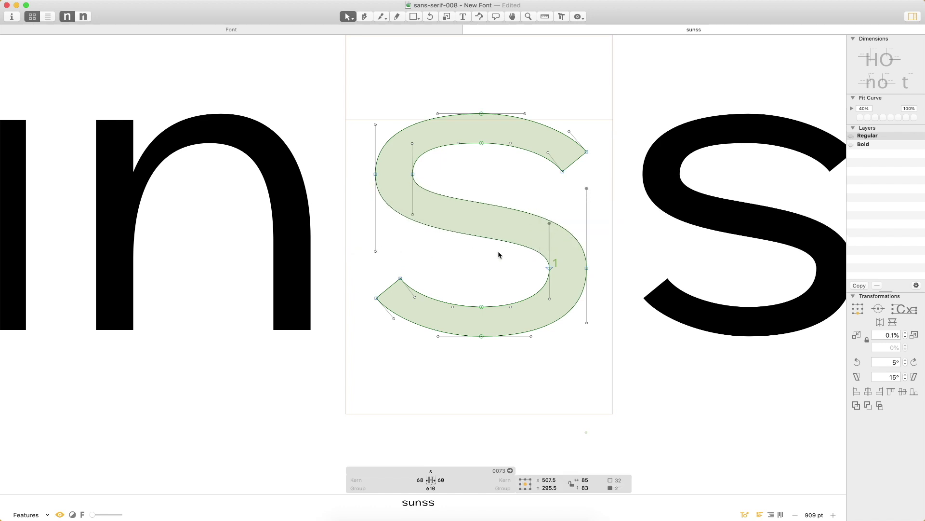
left_click(476, 266)
- Measure the s's stroke thickness at its top and bottom arcs, both side curves and across the spine
key("super+minus")
key("super+minus")
key("super+minus")
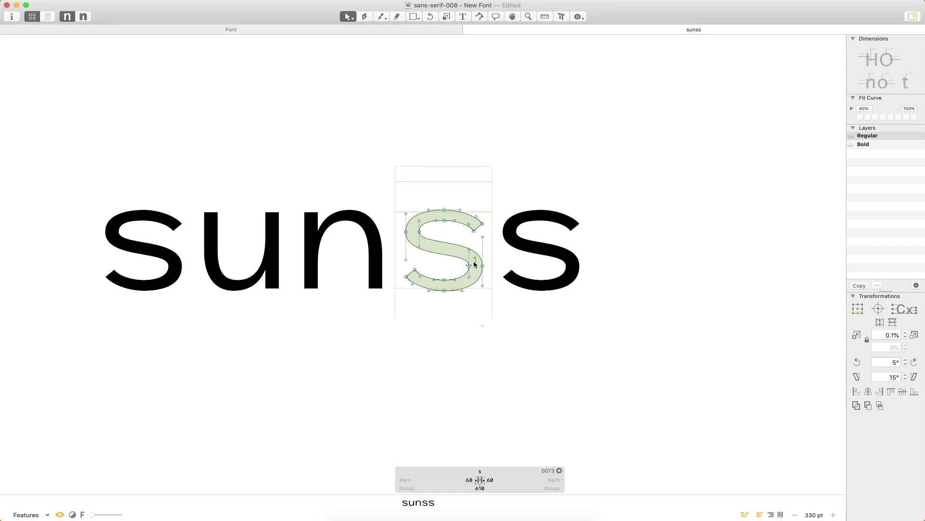
key("z")
left_click_drag(533, 154, 353, 336)
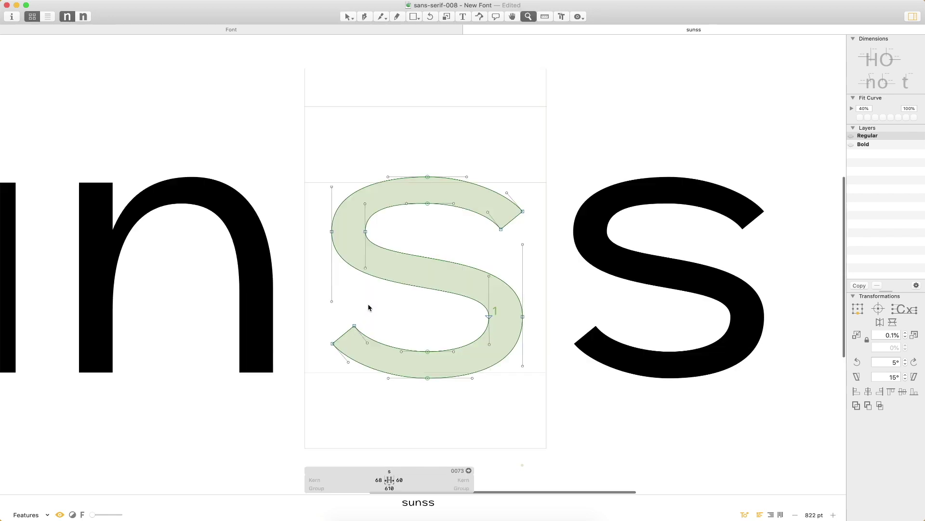
left_click(372, 202)
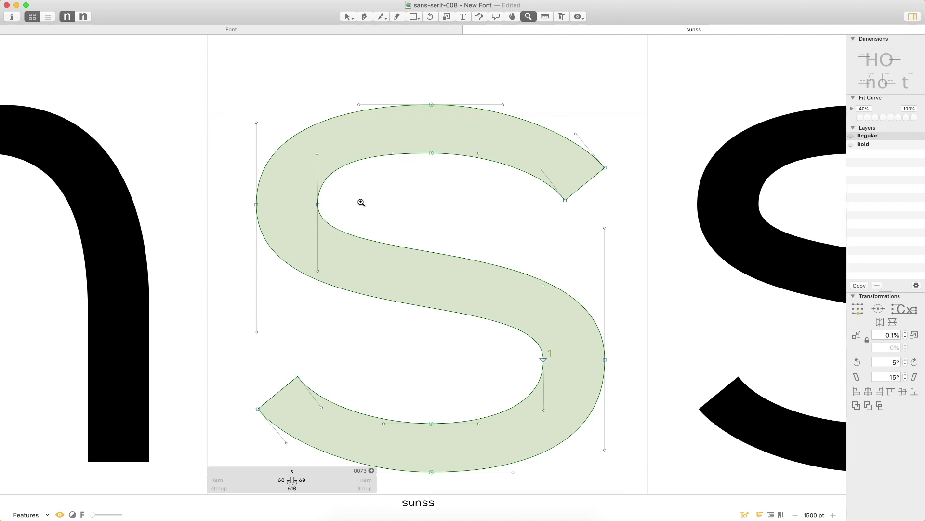
key("l")
left_click_drag(432, 100, 444, 181)
left_click_drag(432, 418, 433, 420)
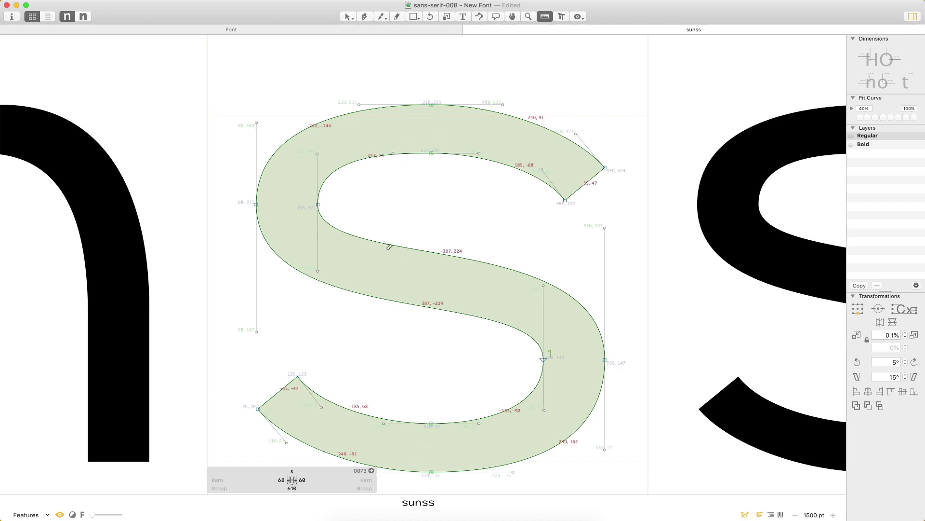
left_click_drag(259, 205, 261, 207)
left_click_drag(541, 359, 642, 361)
left_click_drag(450, 236, 428, 332)
- Lengthen the upper handle of the s's outer right node to 200 units
key("v")
left_click_drag(617, 221, 579, 255)
key("shift+Up")
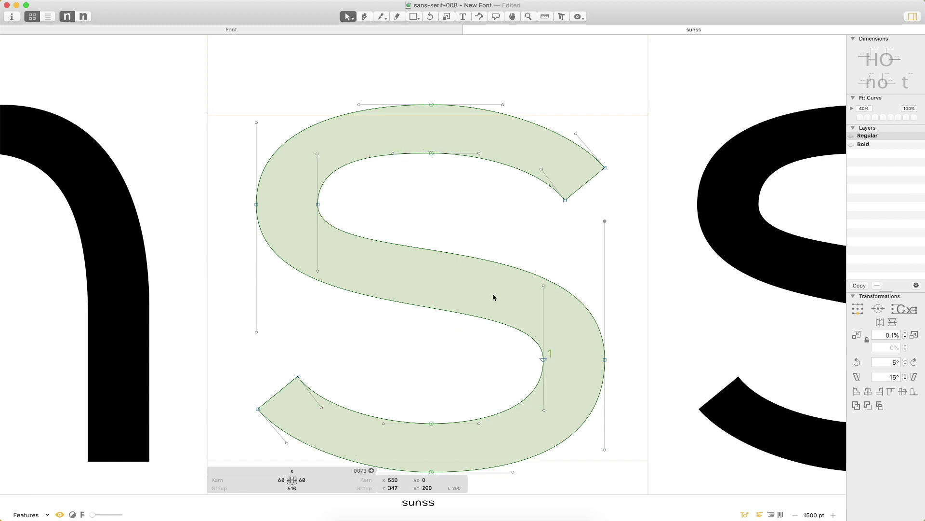
- Shorten the lower handle of the s's inner left node to 86 units and measure the spine's thickness
left_click(317, 270)
key("shift+Up")
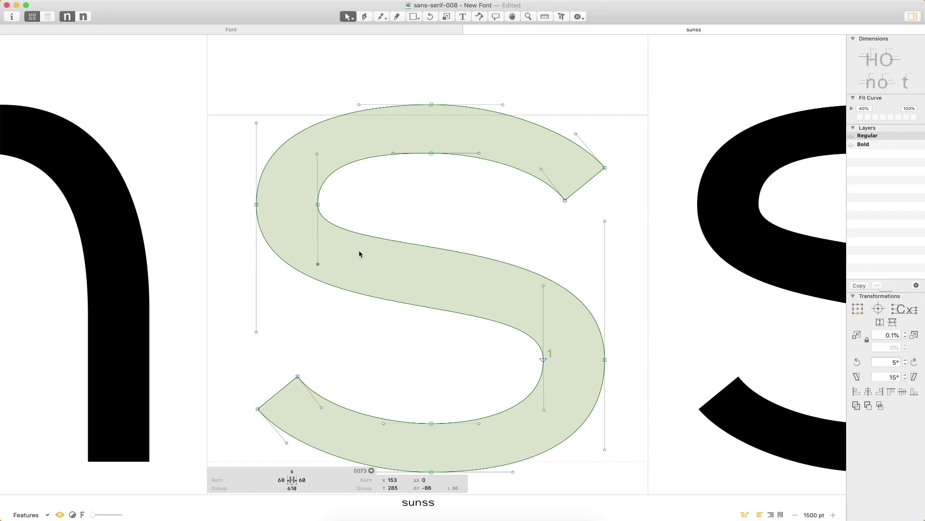
key("l")
left_click_drag(434, 223, 400, 345)
key("v")
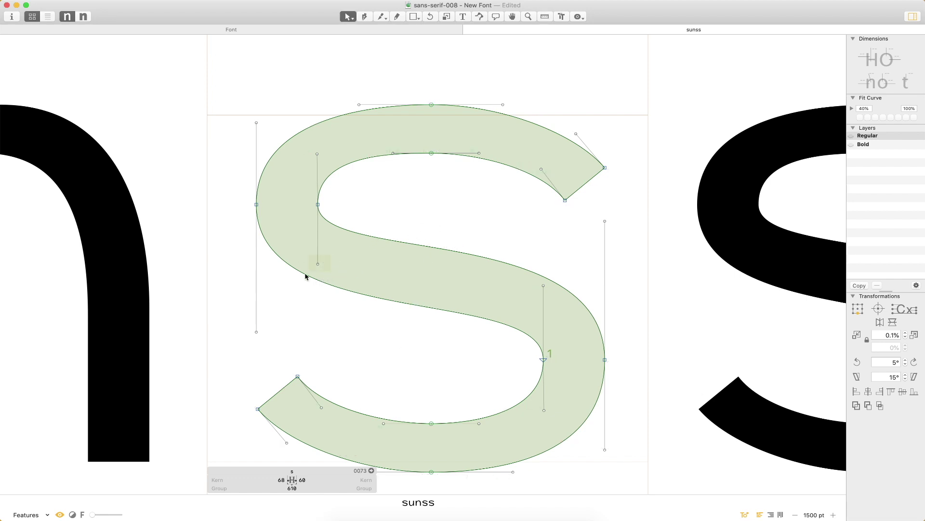
- Check the upper handle of the s's outer right node and measure the thickness across the middle of the spine
left_click(605, 222)
left_click(551, 239)
key("l")
left_click_drag(441, 233, 413, 333)
key("v")
scroll(408, 332, "down", 5)
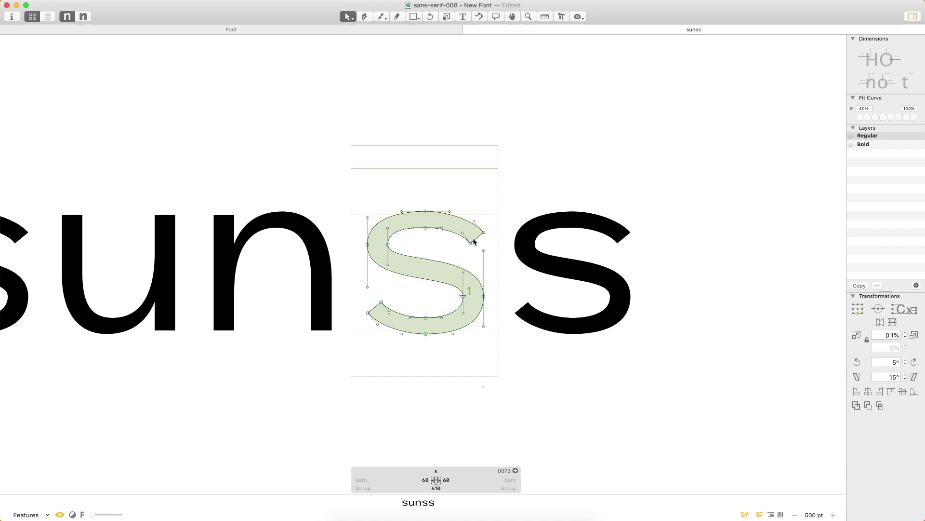
- Measure the stroke thickness at the s's upper and lower terminals
key("super+plus")
key("super+plus")
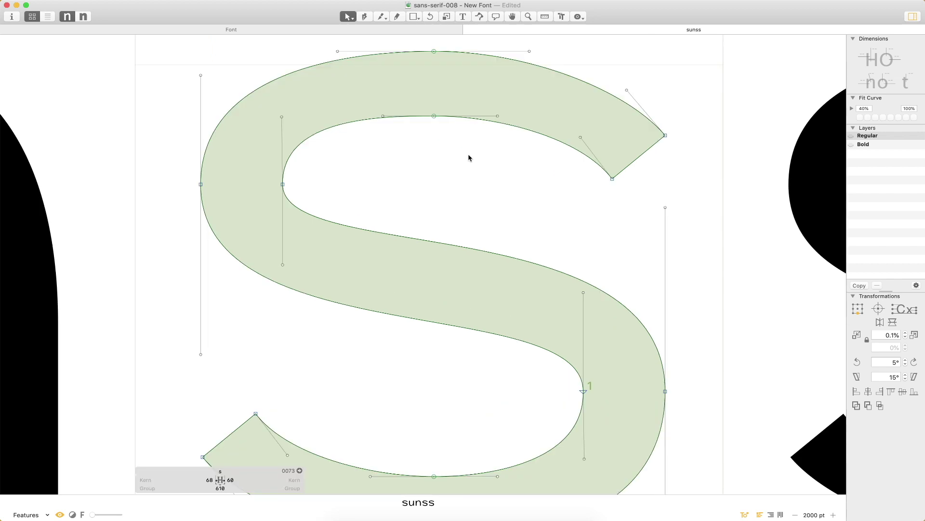
key("l")
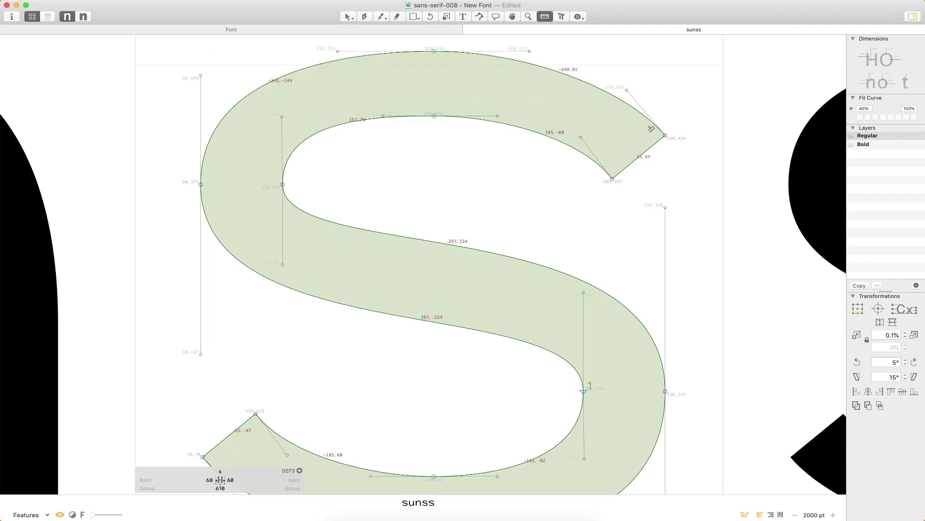
left_click_drag(674, 116, 581, 197)
key("space")
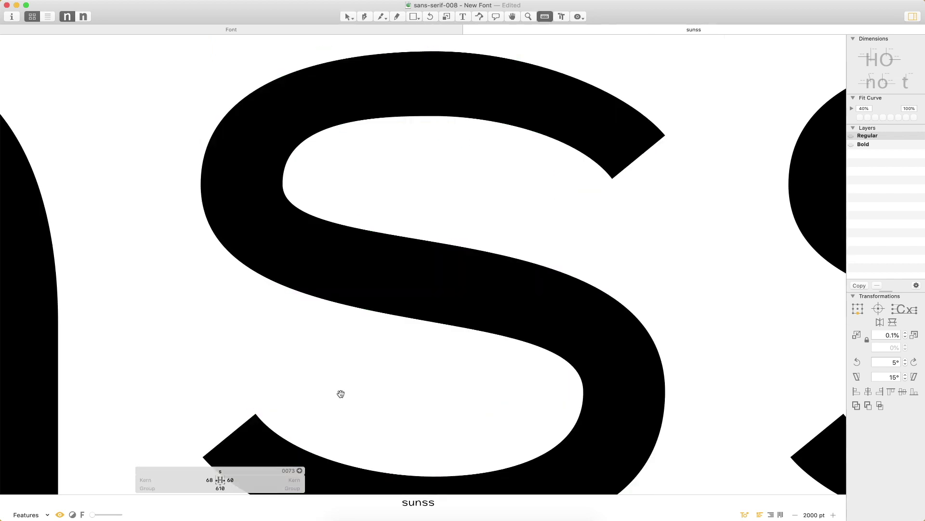
left_click_drag(341, 392, 380, 283)
mouse_move(322, 291)
left_mouse_down()
mouse_move(250, 380)
mouse_move(222, 377)
left_mouse_up()
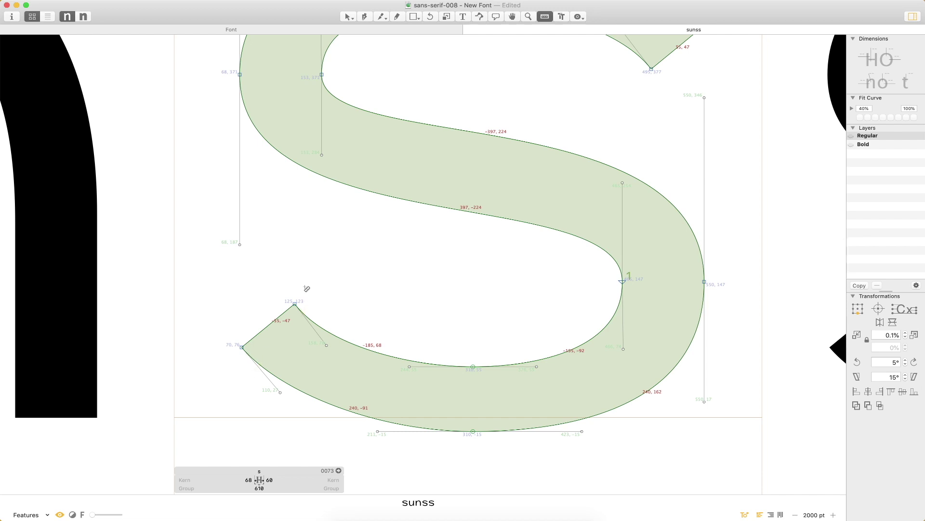
- Insert a z after the n in the sample word to compare it with the s, and remove it again
key("super+minus")
key("super+minus")
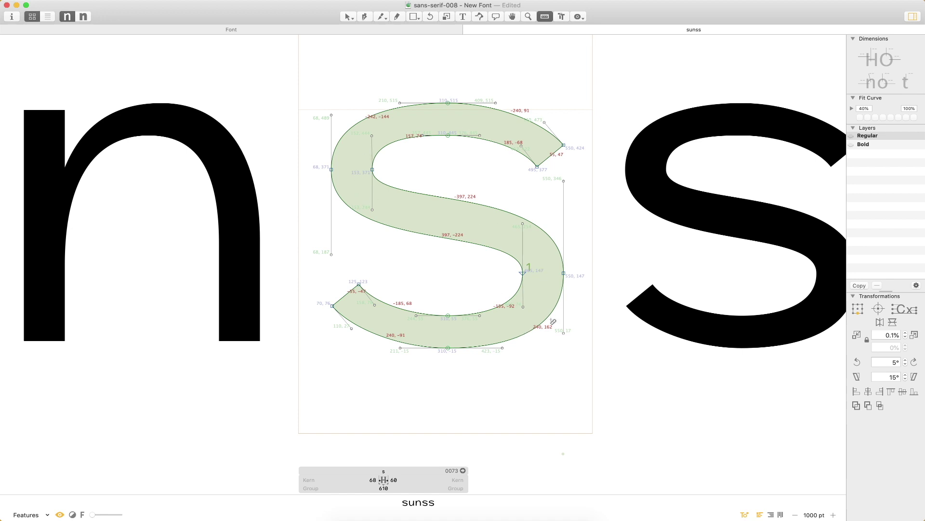
key("v")
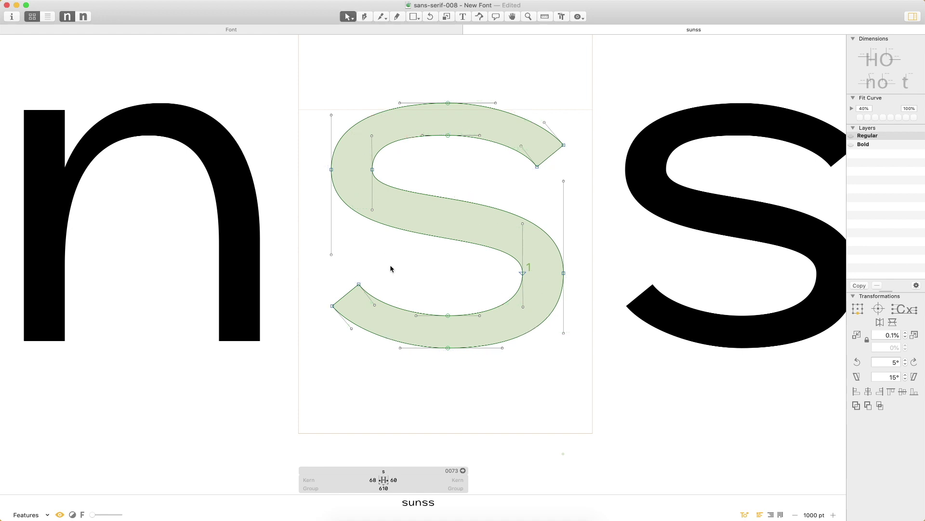
key("super+minus")
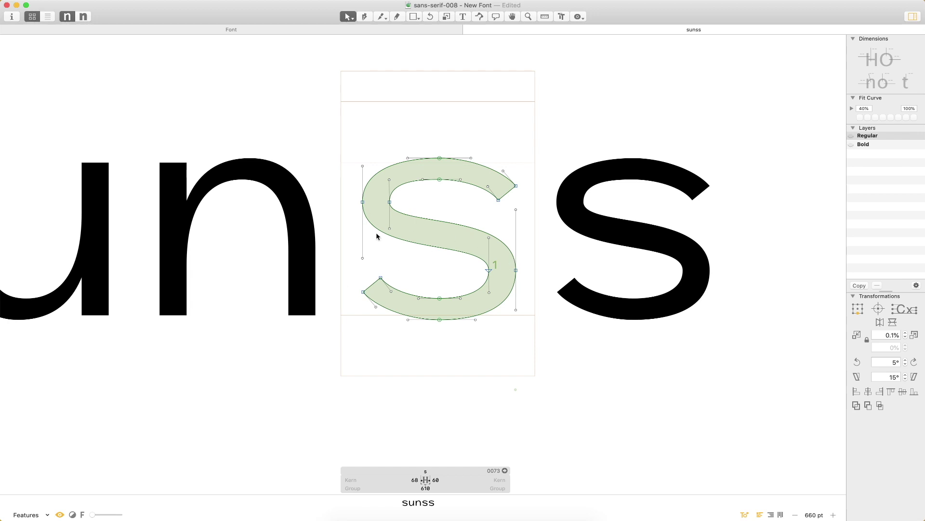
key("super+minus")
key("super+minus")
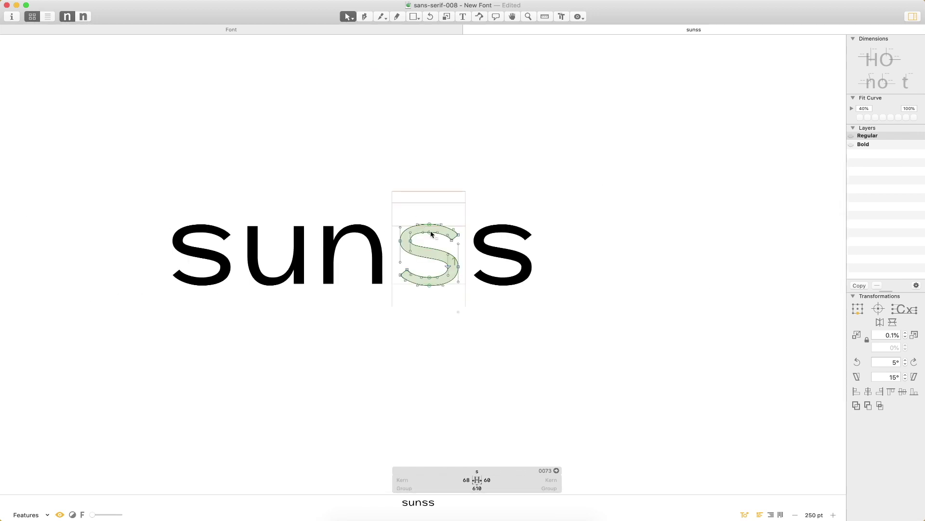
type("t")
type("z")
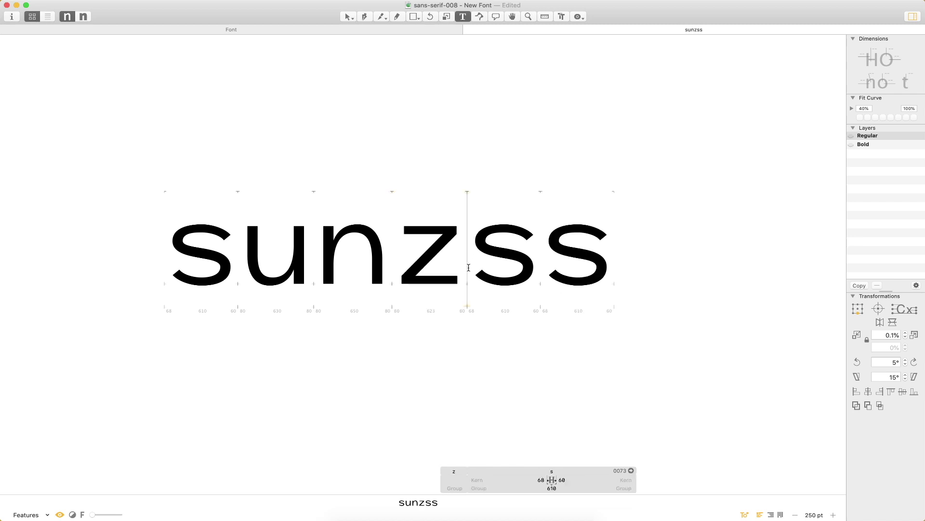
key("BackSpace")
key("Escape")
- Try lengthening the upper handle of the s's inner right node, and undo the change
key("super+space")
left_click_drag(548, 185, 320, 350)
left_click_drag(465, 229, 463, 205)
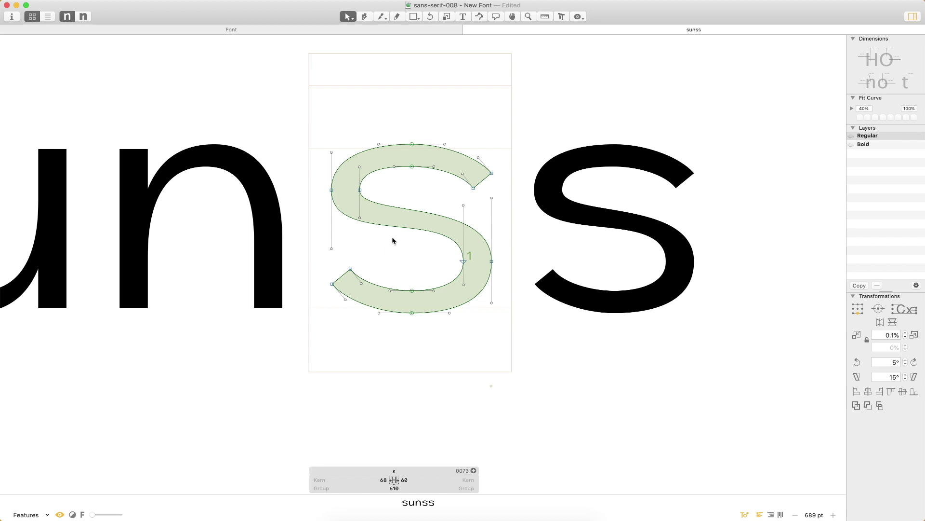
key("super+z")
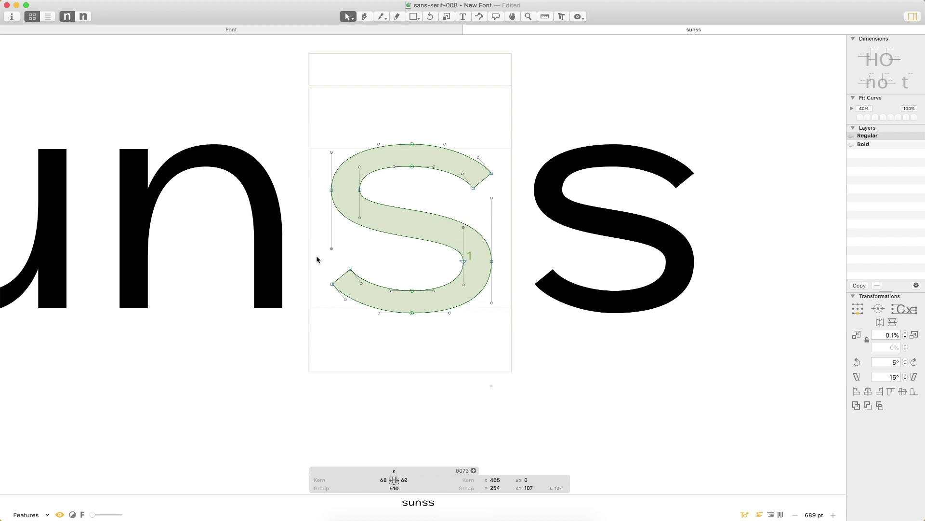
key("super+minus")
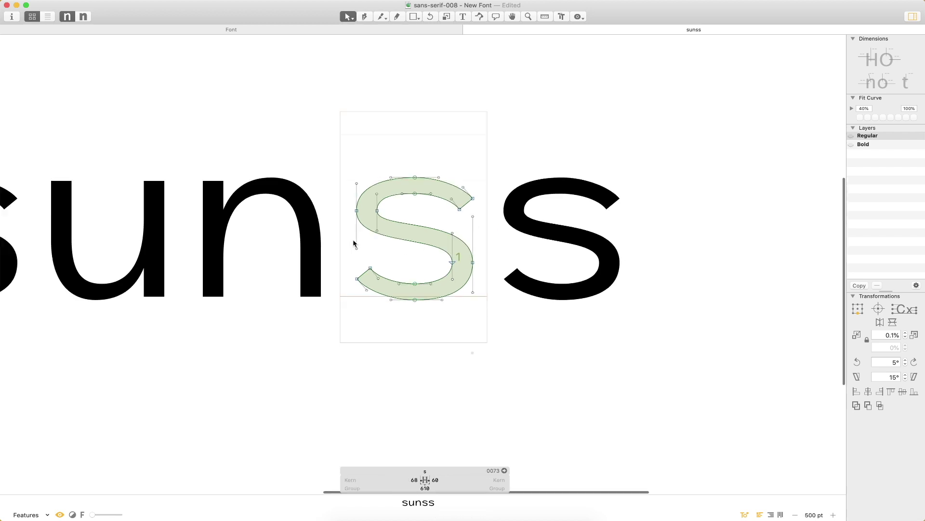
key("super+minus")
key("super+plus")
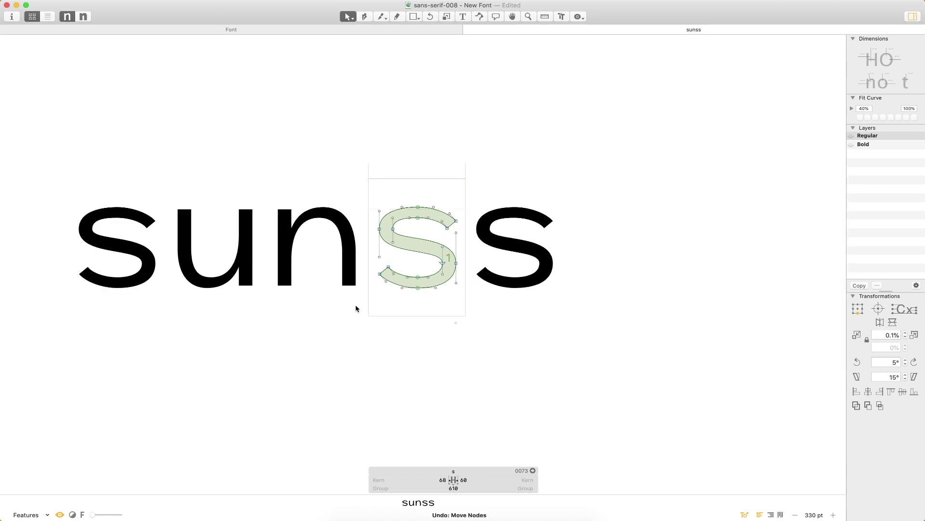
- Lengthen the upper handles of the s's right nodes and the lower handles of its left nodes by 10 units each
key("z")
left_click_drag(500, 151, 276, 337)
key("v")
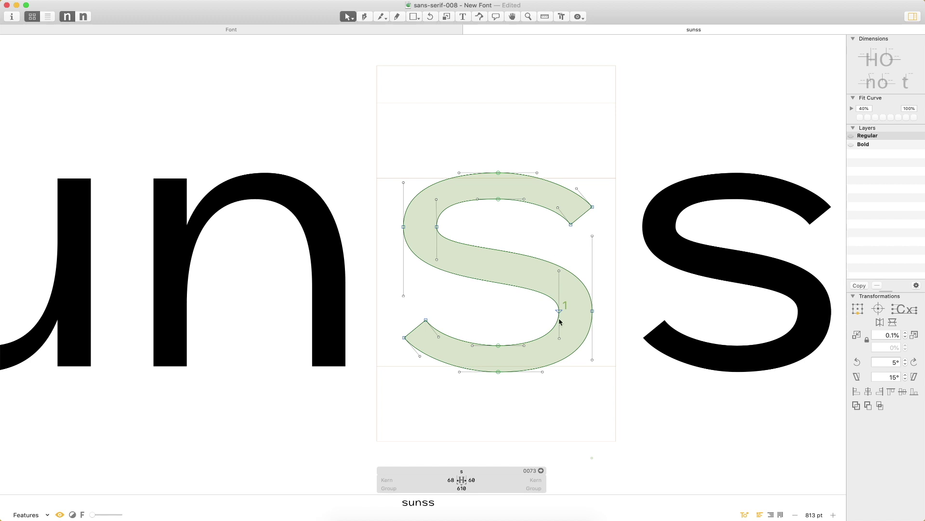
left_click(559, 270)
key("shift+Up")
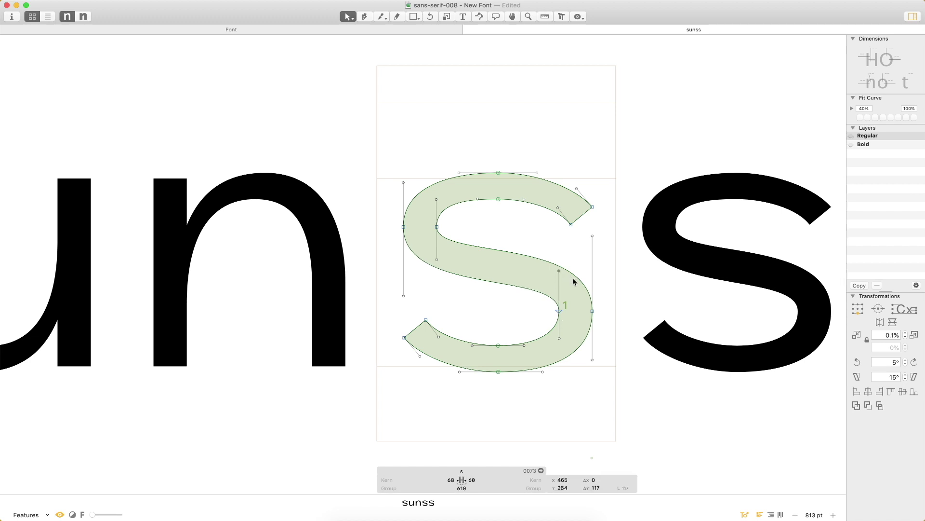
left_click_drag(404, 296, 404, 300)
left_click(437, 260)
key("shift+Down")
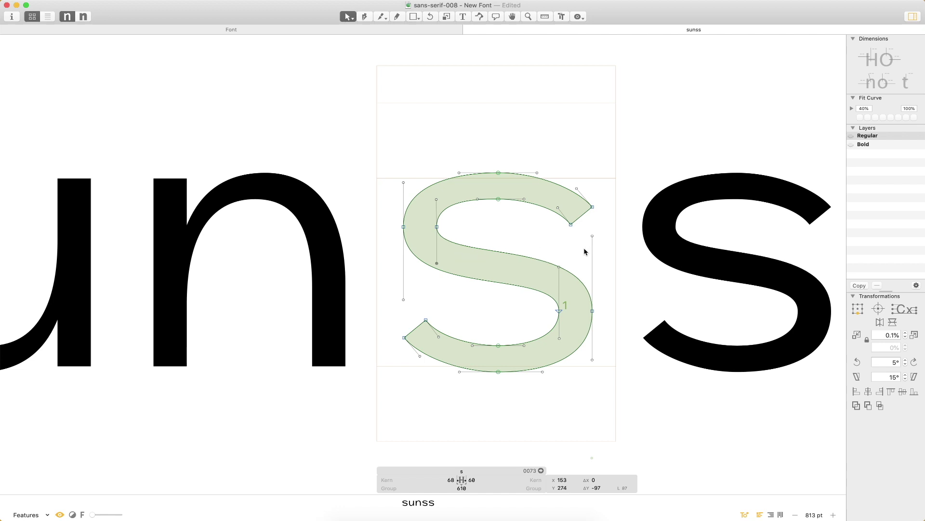
left_click_drag(612, 232, 576, 252)
key("shift+Up")
left_click(464, 335)
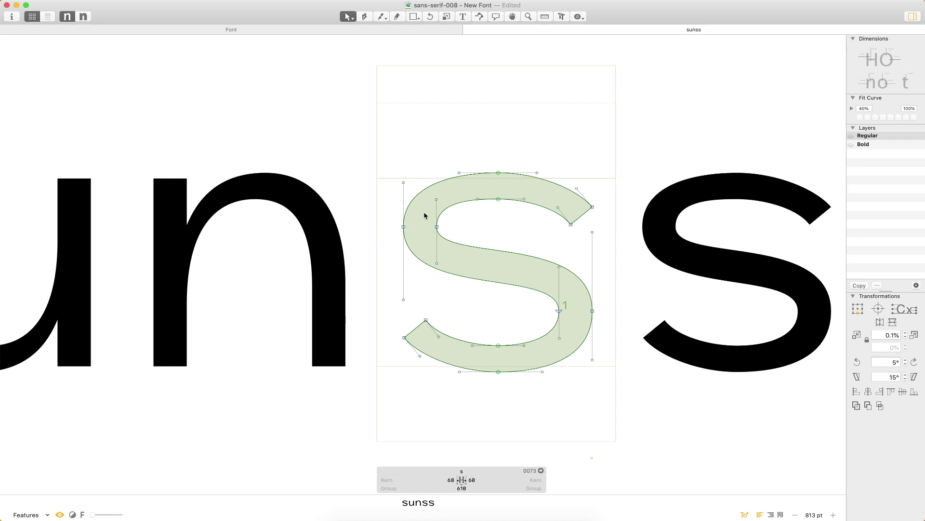
- Measure the thickness of the s's spine
key("l")
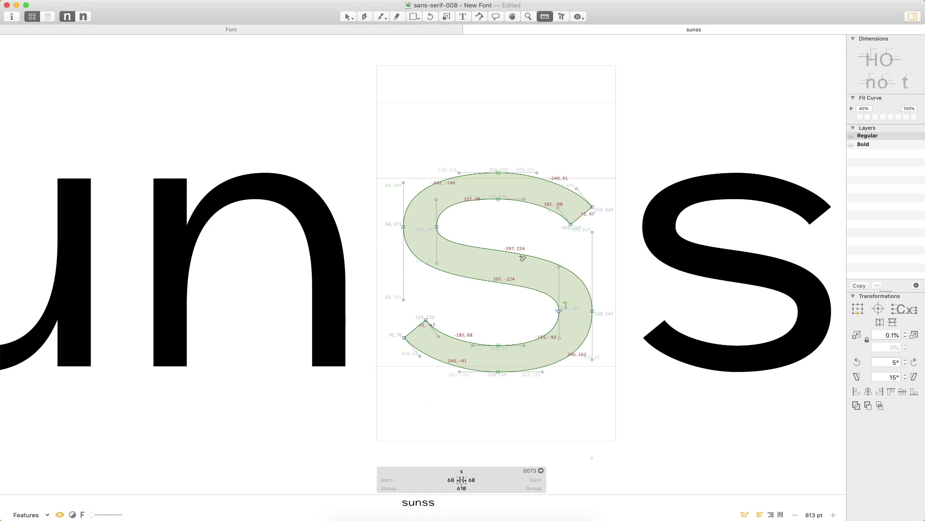
left_click_drag(513, 234, 492, 303)
key("v")
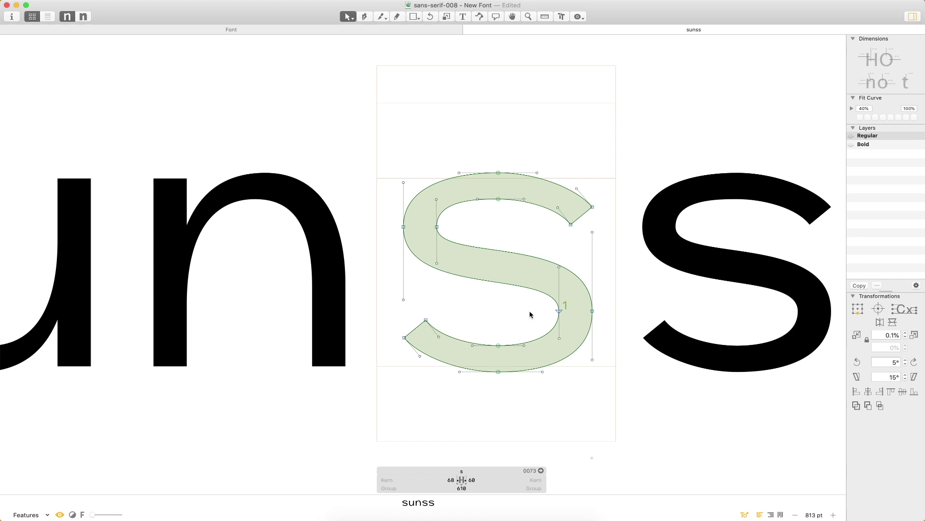
- Lower the s's inner right node to Y 127 and raise its inner left node to Y 371
left_click(560, 311)
key("shift+Down")
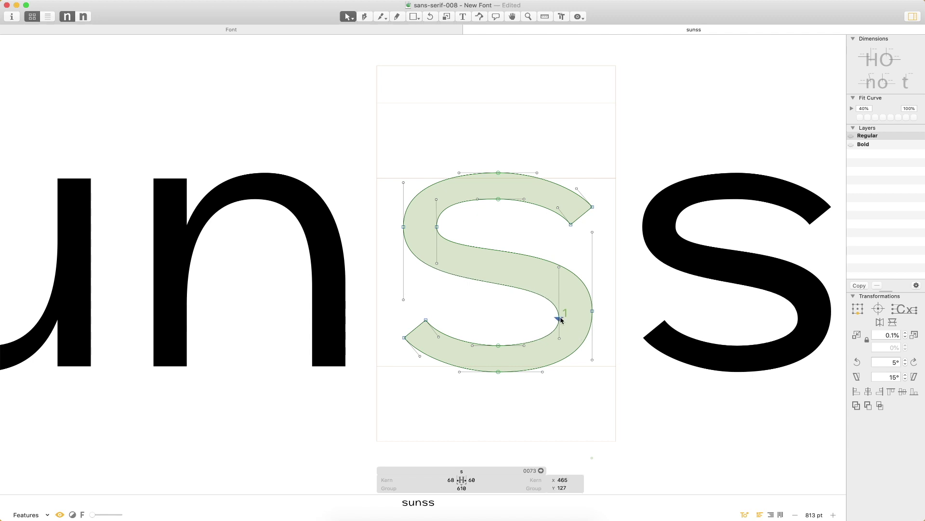
left_click_drag(470, 211, 422, 228)
key("shift+Up")
key("shift+Up")
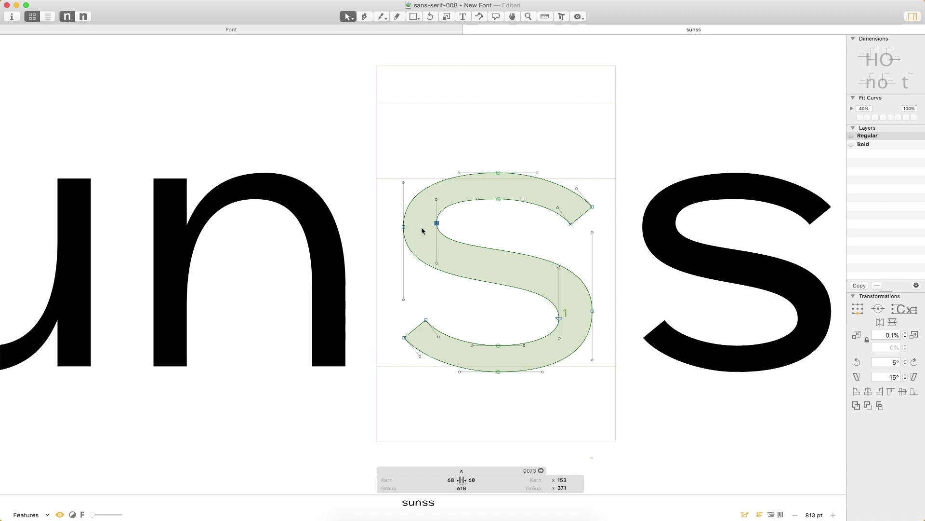
key("shift+Down")
left_click(494, 222)
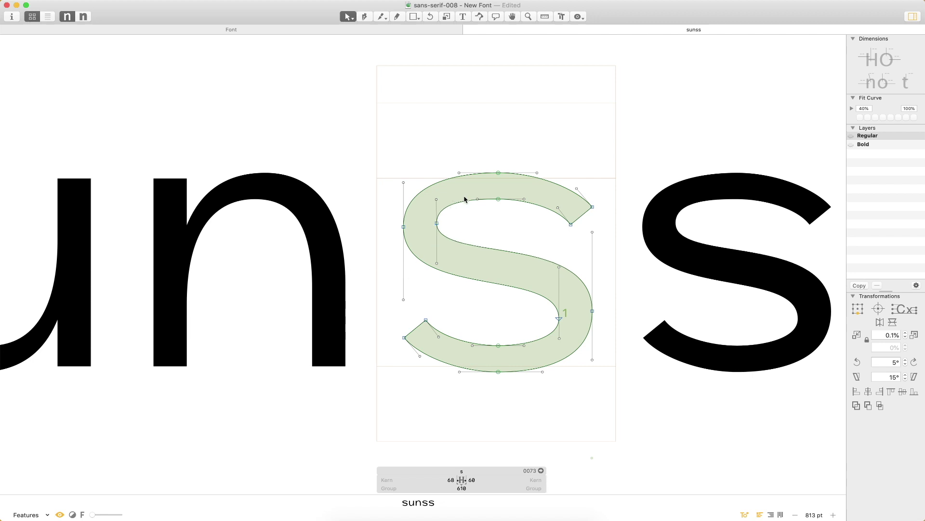
- Narrow the s's upper half by moving both left nodes 10 units right and the upper terminal 10 units left
key("super+minus")
key("super+minus")
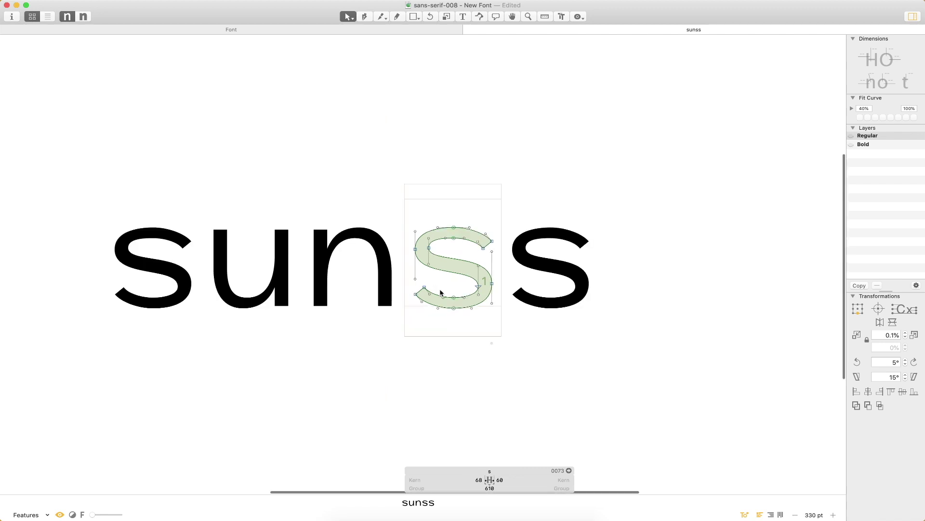
key("super+plus")
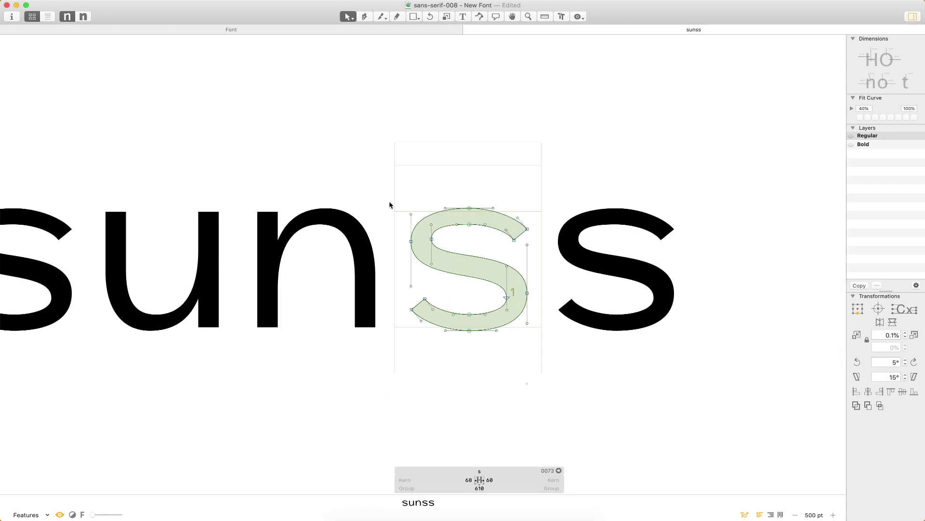
left_click_drag(447, 256, 441, 254)
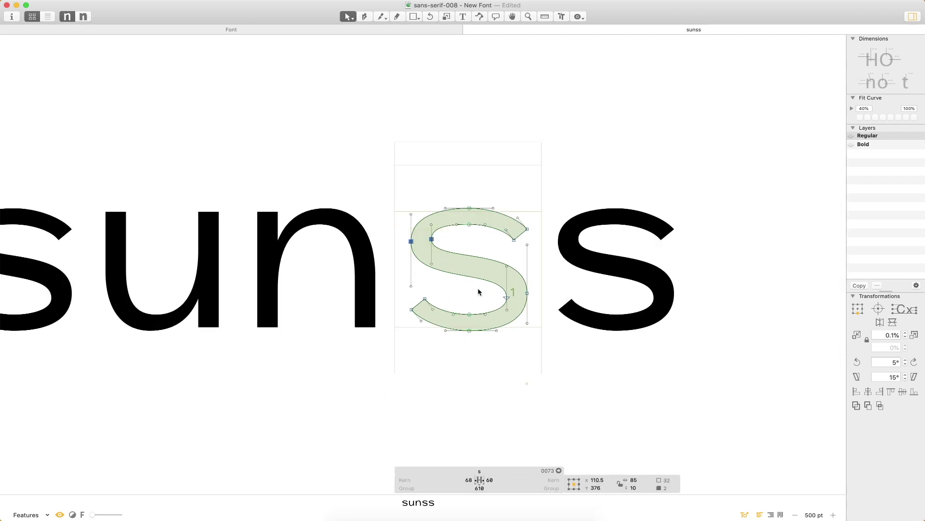
key("shift+Right")
left_click_drag(540, 206, 508, 242)
left_click(527, 245)
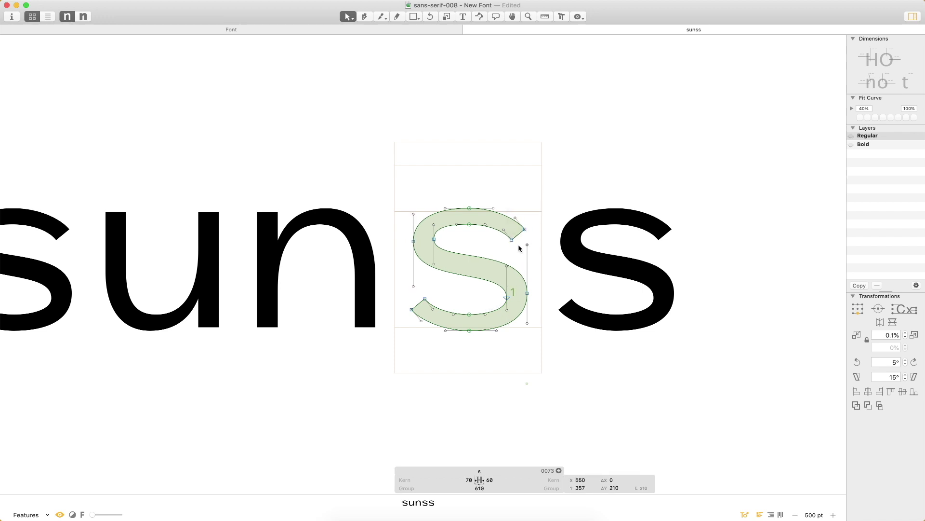
- Duplicate the s outline in place, flip the copy vertically and horizontally, and lay it over the original for comparison
key("space")
left_click_drag(470, 320, 543, 295)
key("super+space")
left_click_drag(657, 153, 384, 371)
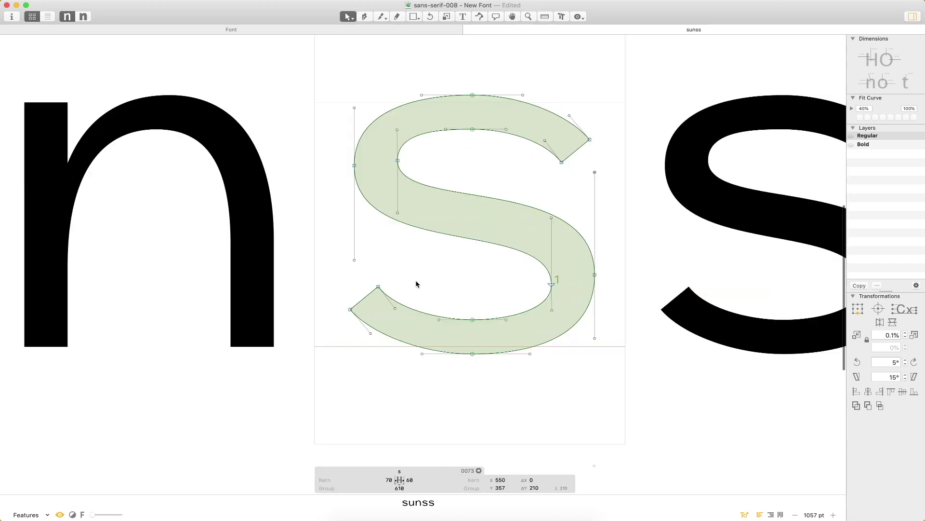
left_click(473, 212)
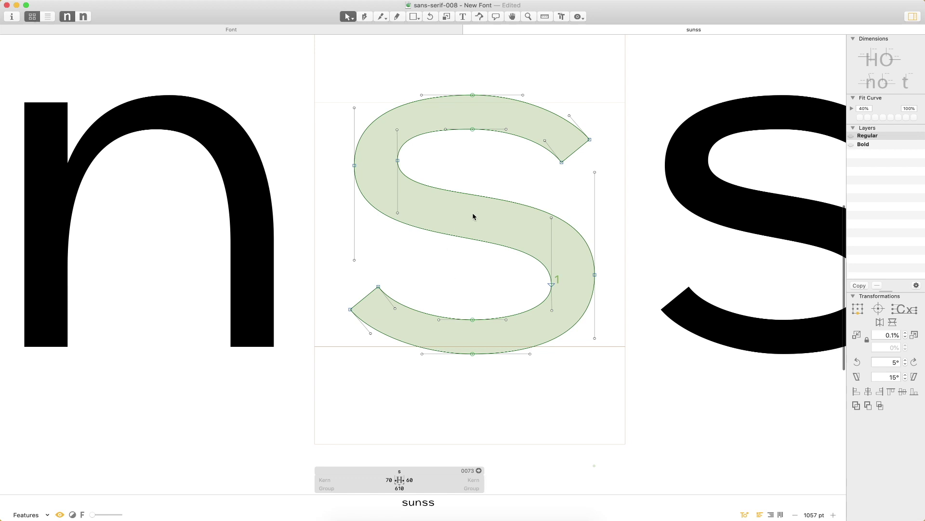
key("super+a")
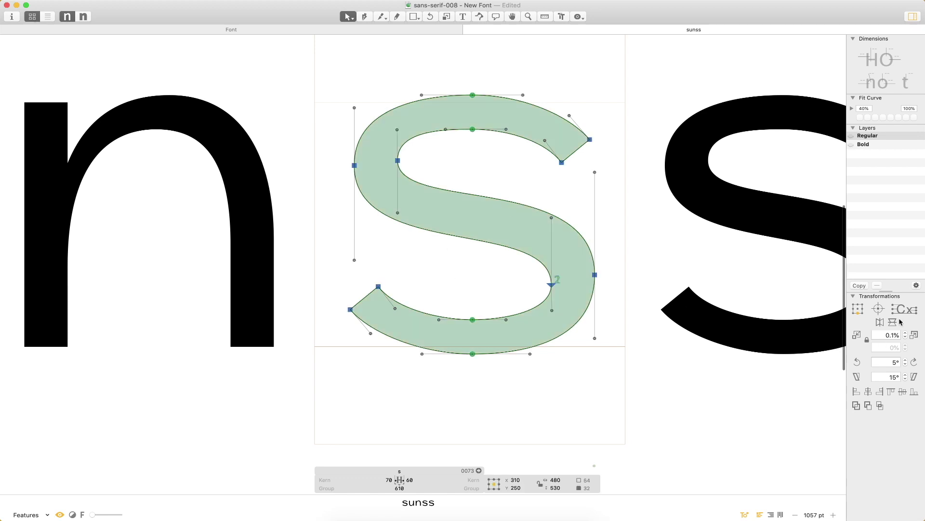
left_click(892, 322)
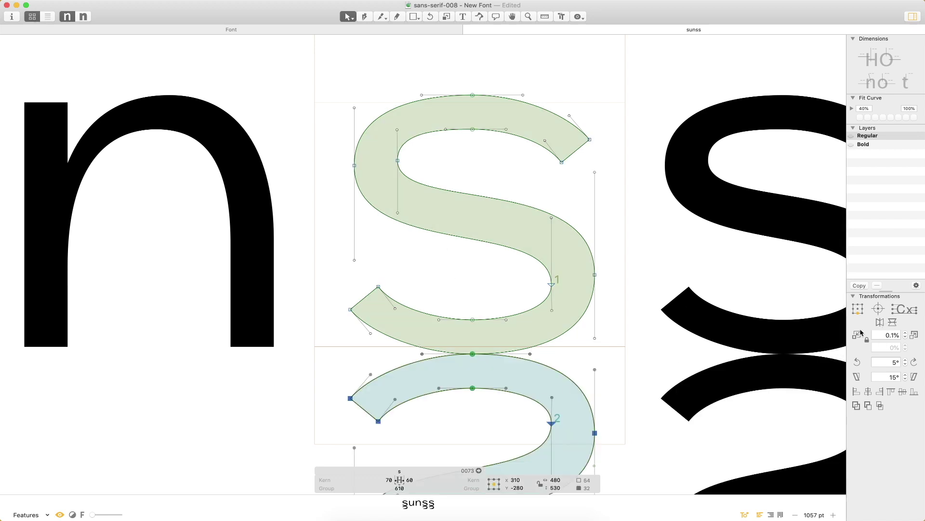
left_click(880, 323)
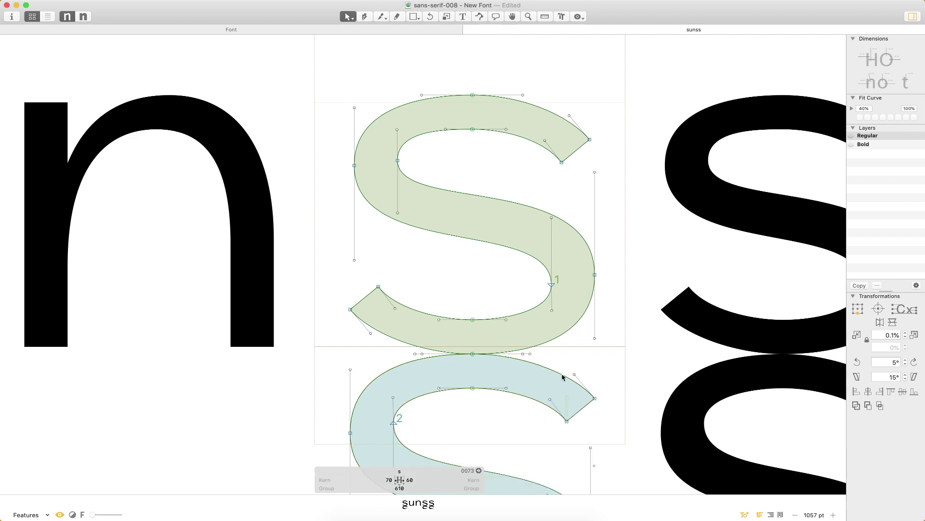
left_click_drag(582, 413, 576, 153)
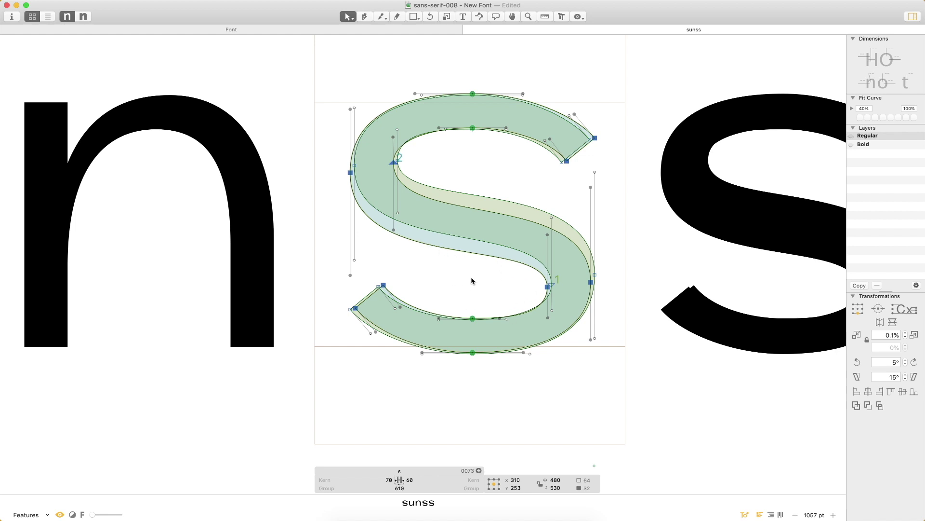
- Remove the flipped comparison copy lying over the s and check the node coordinates of the remaining outline
left_click(453, 316)
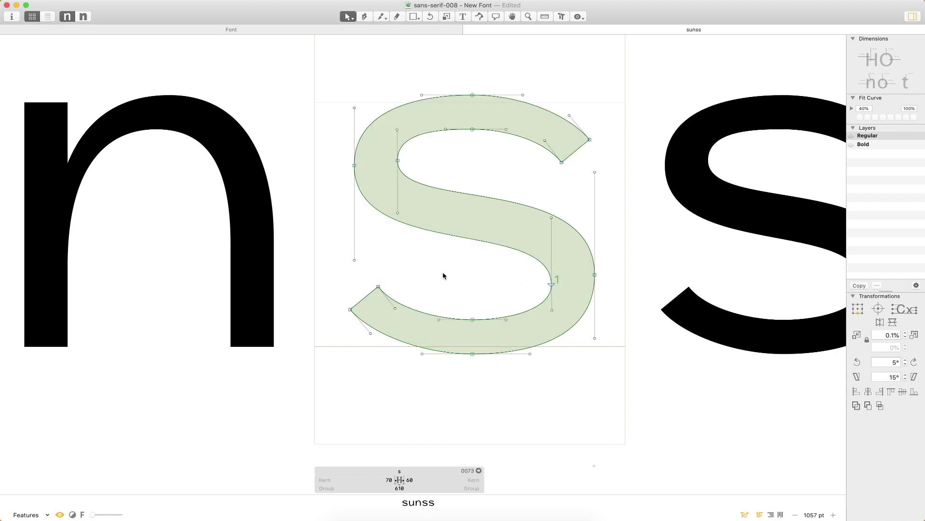
key("l")
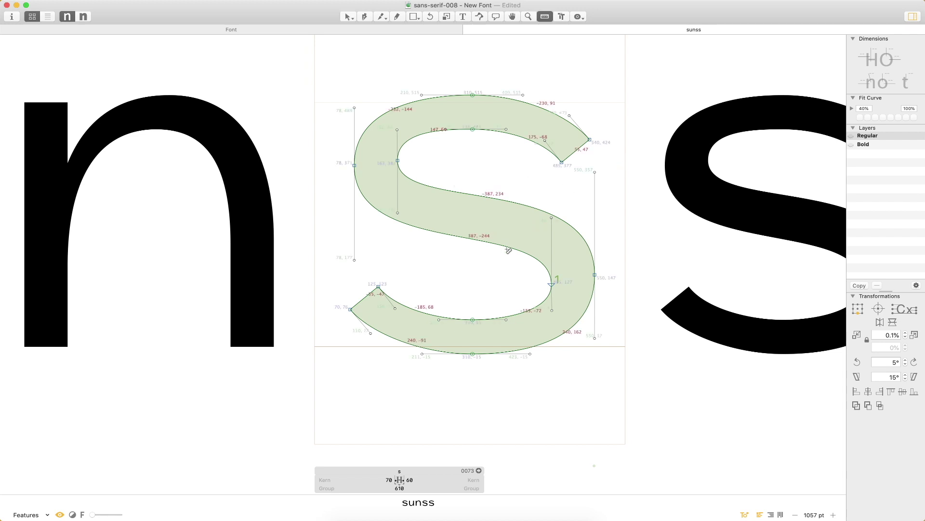
key("v")
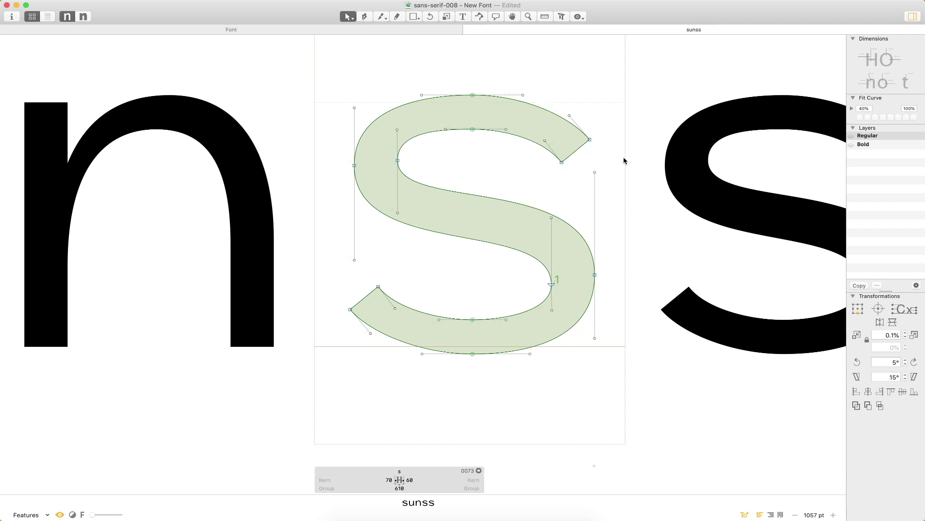
- Lower the upper handle of the s's outer right curve node to Y 342
left_click_drag(625, 159, 577, 191)
key("shift+Down")
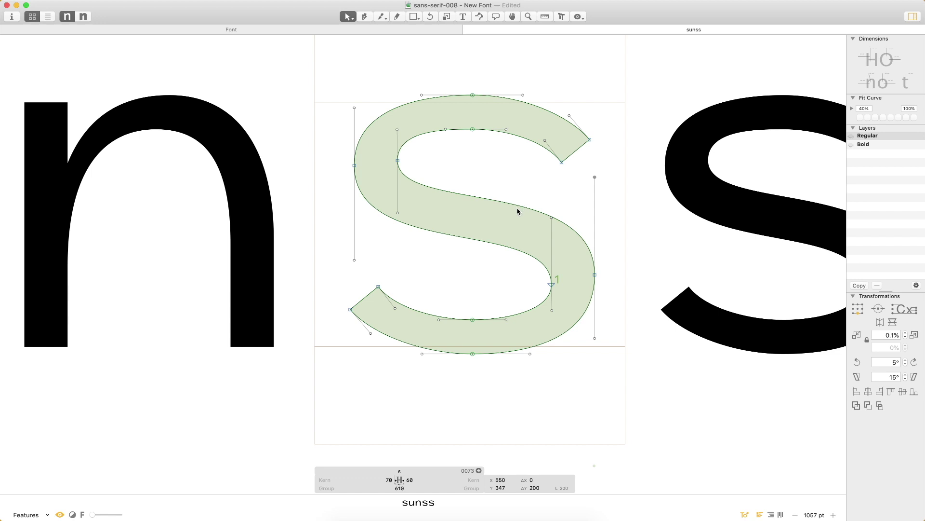
key("l")
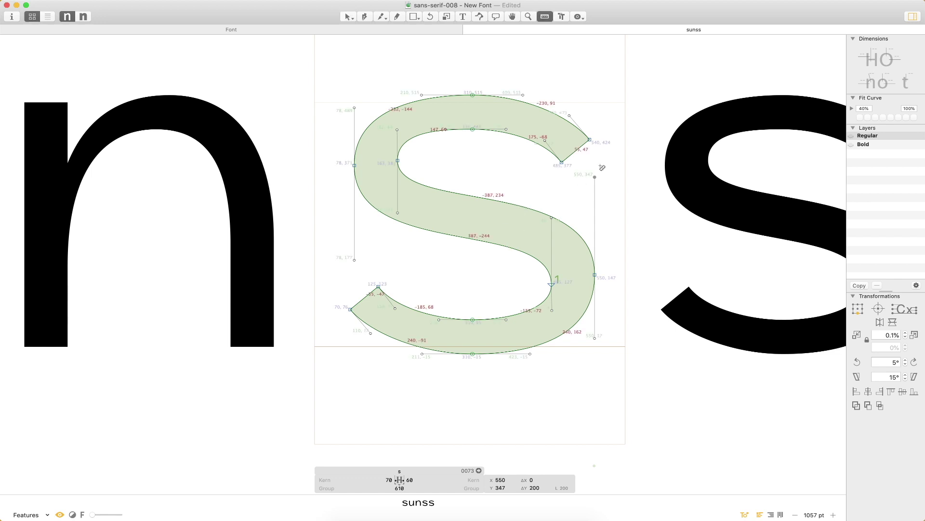
key("v")
key("Down")
key("Down")
key("Down")
key("Down")
key("Down")
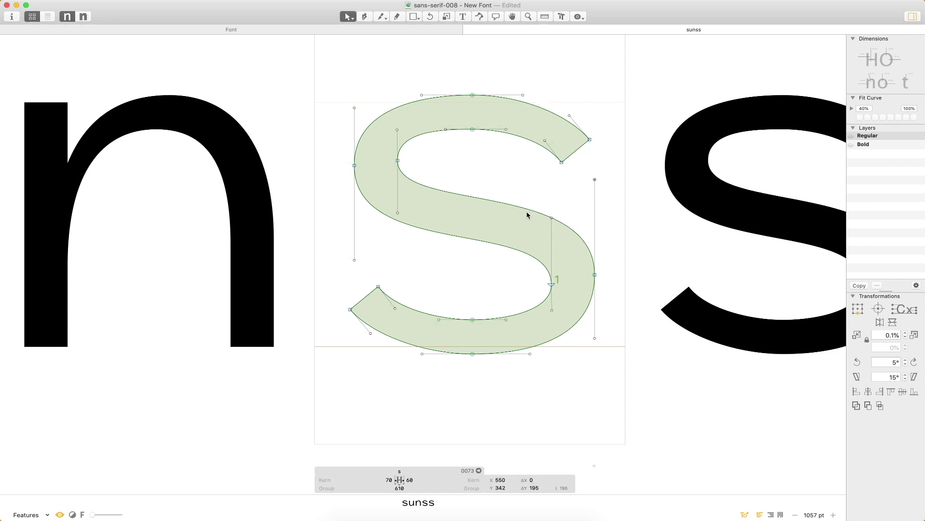
- Measure the s's stroke thickness at several places along the spine and into both side curves
key("l")
left_click_drag(541, 201, 507, 280)
left_click_drag(512, 192, 492, 267)
left_click_drag(476, 184, 462, 256)
left_click_drag(447, 176, 421, 248)
left_click_drag(414, 163, 367, 231)
left_click_drag(415, 169, 359, 201)
left_click_drag(510, 270, 554, 219)
left_click_drag(540, 275, 570, 232)
key("v")
left_click(522, 291)
key("l")
key("v")
- Examine the s beside the u and n in the word sunss with the outline hidden
key("super+minus")
key("super+minus")
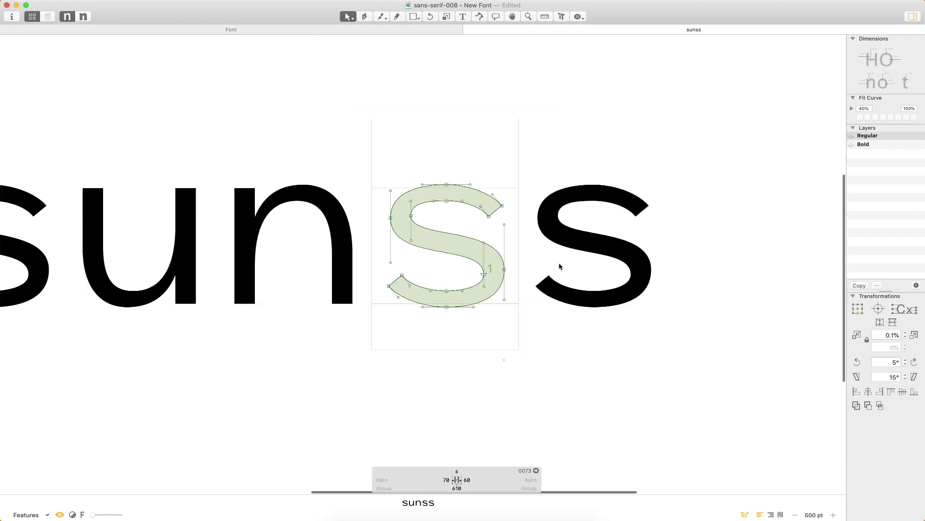
key("t")
left_click(500, 252)
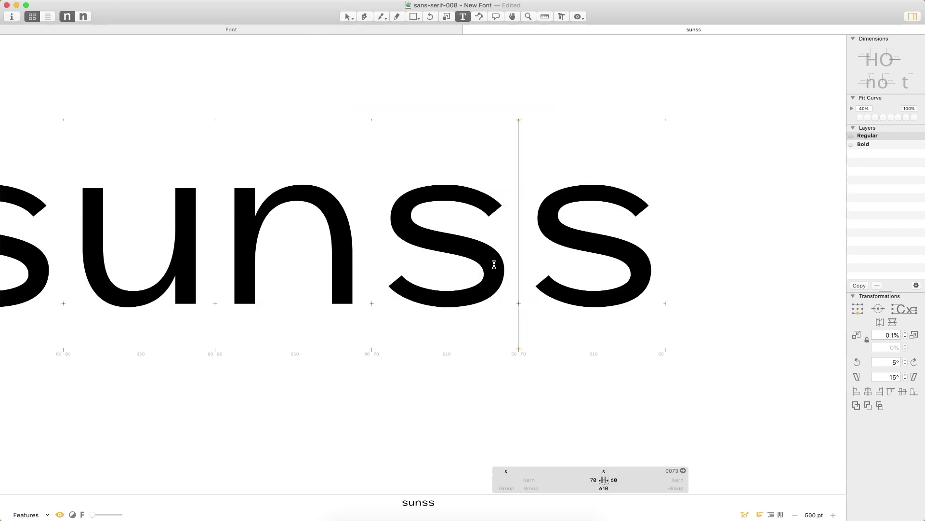
key("Escape")
key("space")
left_click_drag(481, 287, 570, 272)
key("Right")
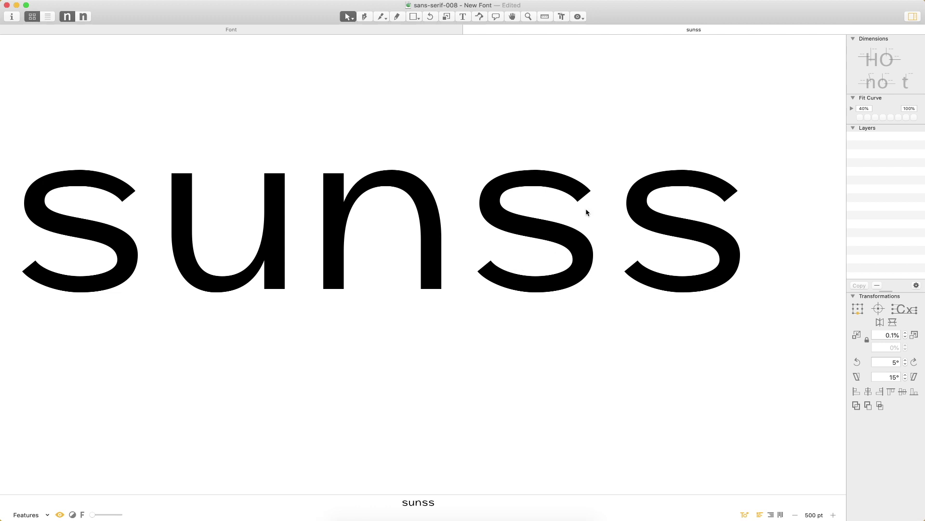
- Lower the upper handles of the s's two right curve nodes by 20 units
key("super+space")
left_click_drag(628, 135, 411, 340)
double_click(534, 281)
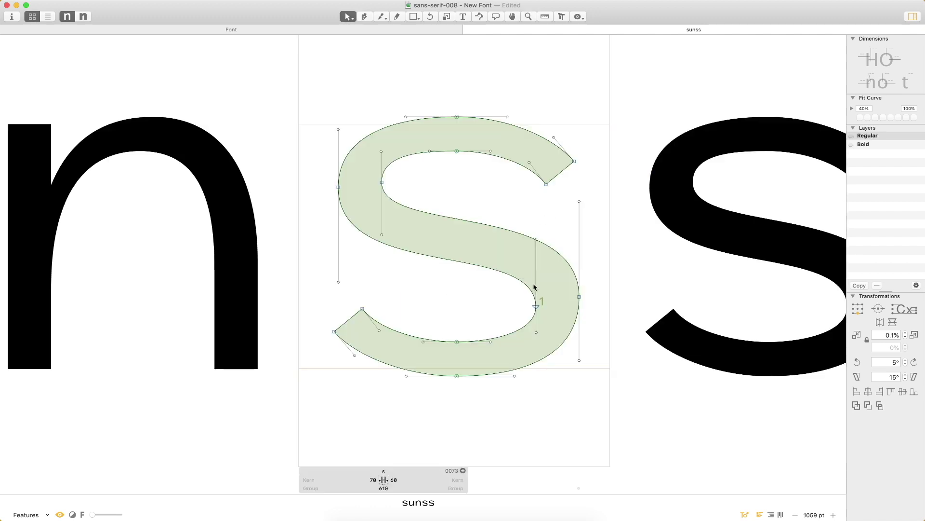
left_click_drag(601, 189, 522, 262)
key("shift+Down")
key("shift+Down")
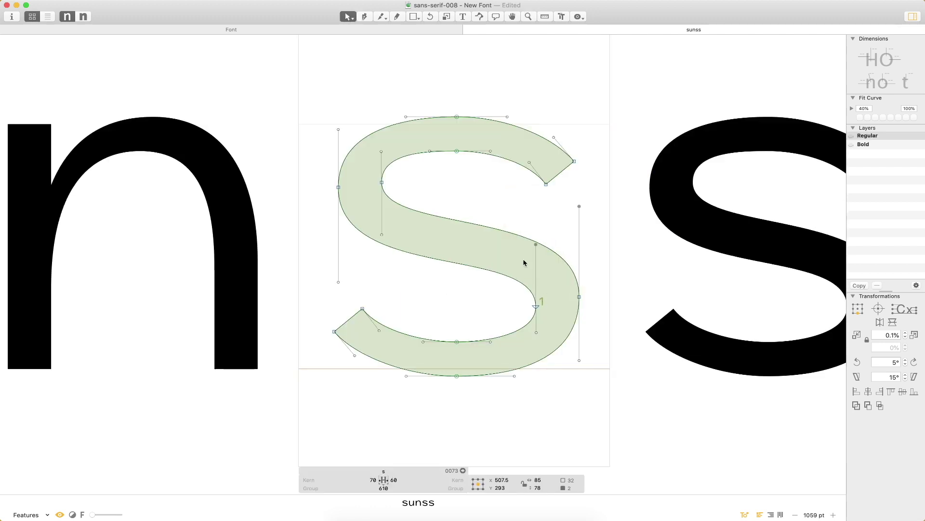
- Raise the lower handles of the s's two left curve nodes by 20 units
left_click_drag(403, 221, 316, 310)
key("shift+Up")
key("super+z")
left_click_drag(410, 219, 399, 224)
key("shift+Up")
key("shift+Up")
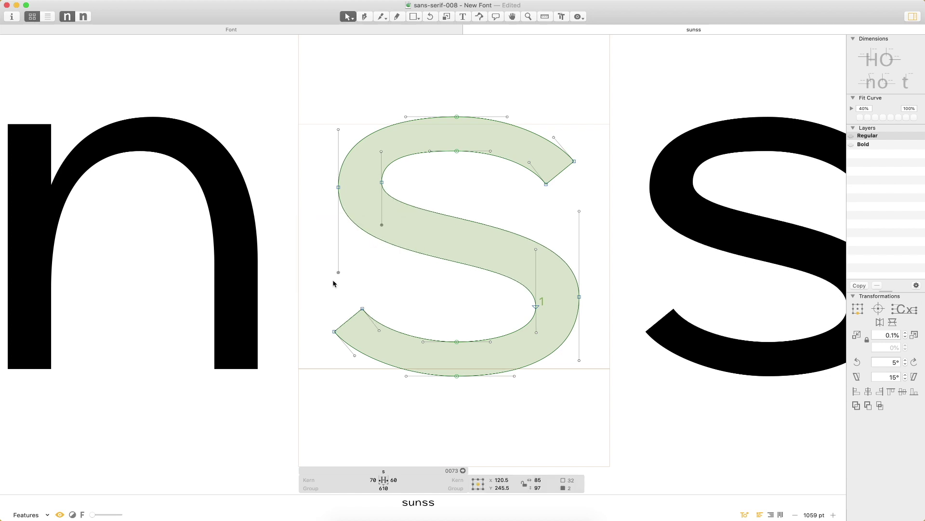
left_click(335, 284)
- Copy both stems of the n into the s glyph to compare its width and stroke thickness
key("space")
key("super+minus")
key("super+minus")
key("super+minus")
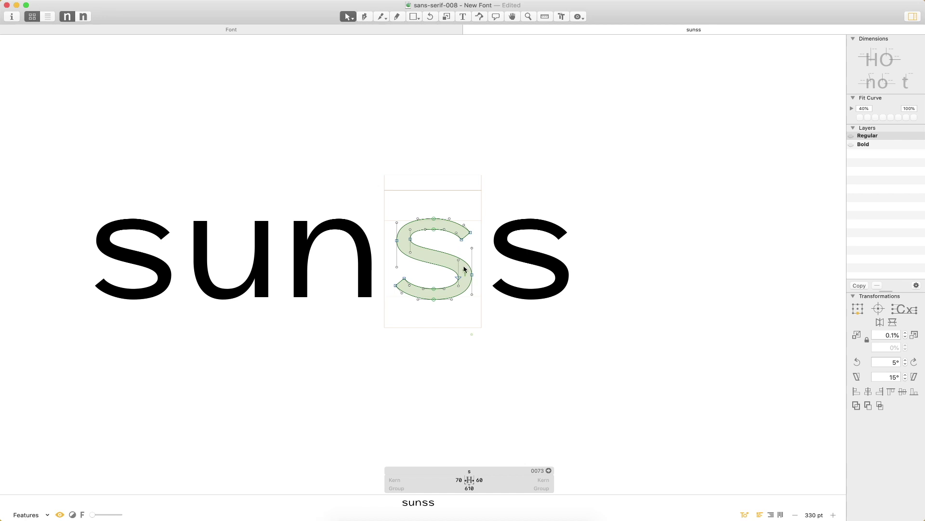
key("super+space")
left_click_drag(585, 139, 297, 366)
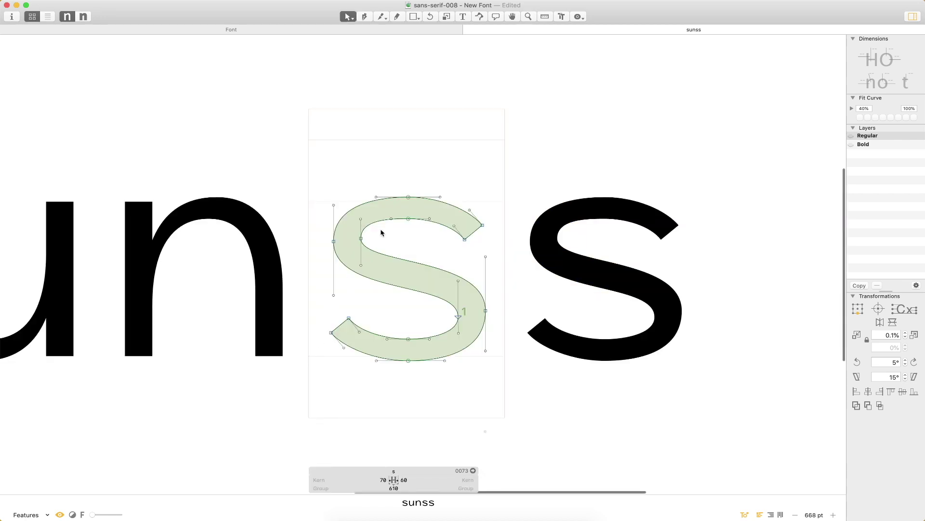
double_click(225, 238)
double_click(264, 324)
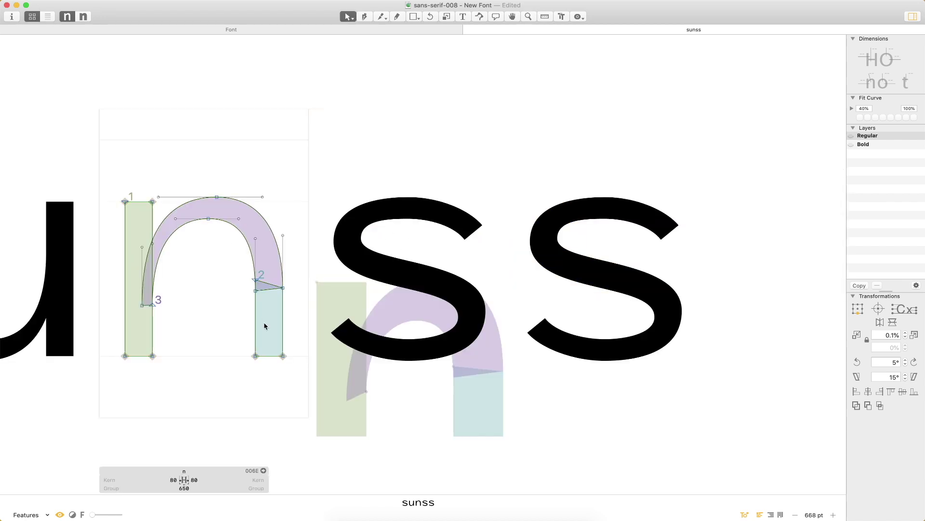
double_click(154, 330, "shift")
key("super+c")
double_click(421, 304)
key("super+v")
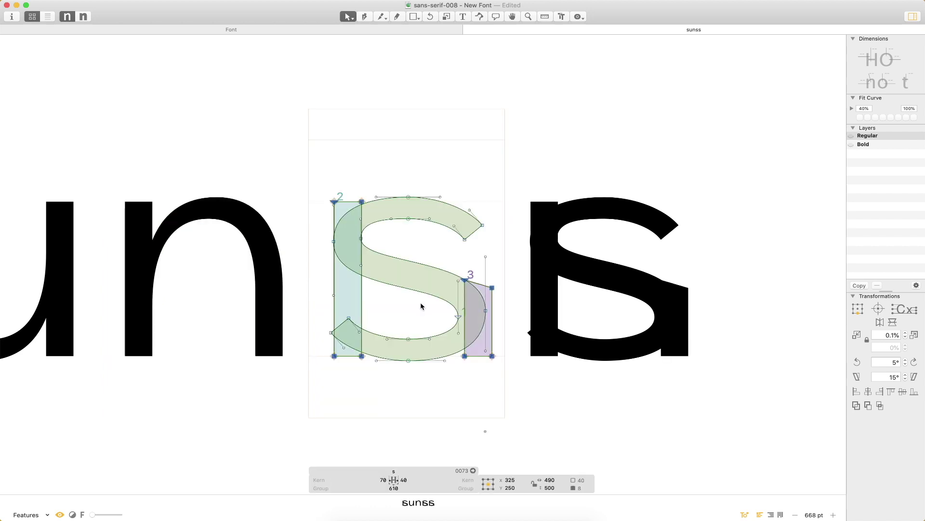
- Nudge the pasted stems 4 and another 10 units left against the s's side curves, and delete them
key("Left")
key("Left")
key("Left")
key("Left")
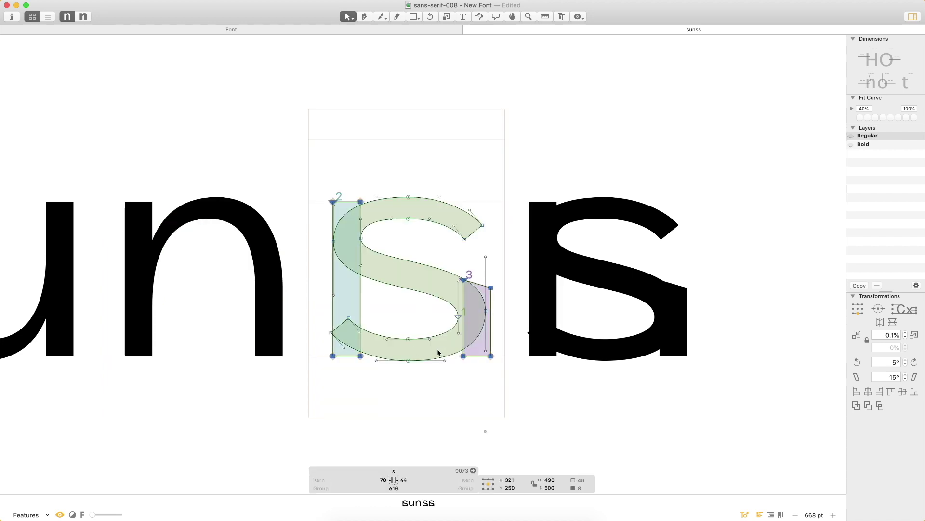
key("shift+Left")
key("Delete")
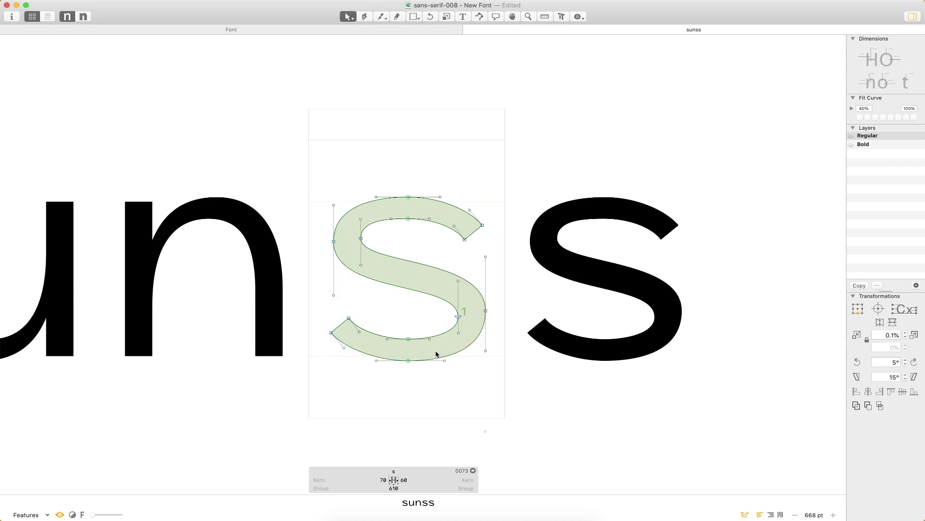
- Narrow the s by moving its right half 10 units left and its left half 10 units right
key("t")
left_click(468, 315)
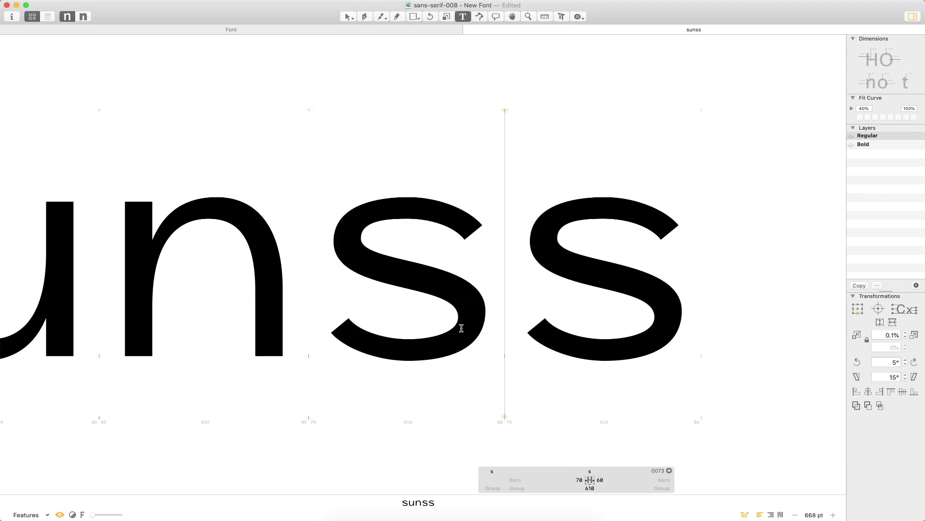
key("Escape")
double_click(455, 263)
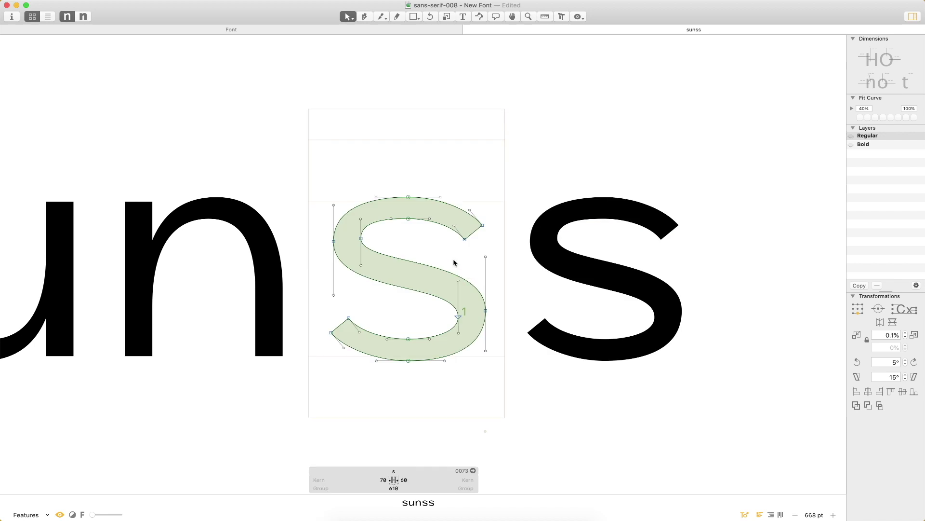
left_click_drag(501, 143, 428, 372)
key("shift+Left")
left_click_drag(274, 145, 391, 393)
key("shift+Right")
left_click(386, 404)
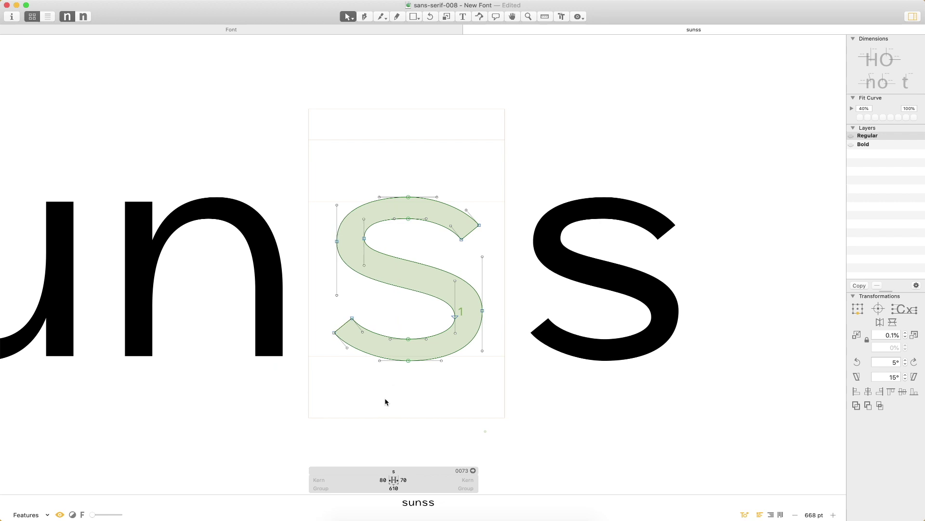
- Set both sidebearings of the s to 60
key("super+minus")
key("super+minus")
key("super+minus")
key("super+plus")
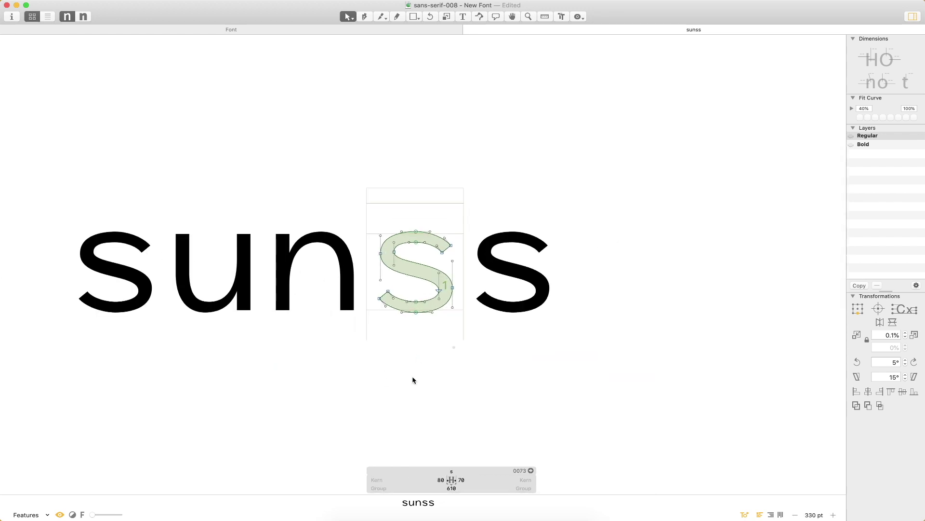
left_click(426, 480)
type("60")
key("Return")
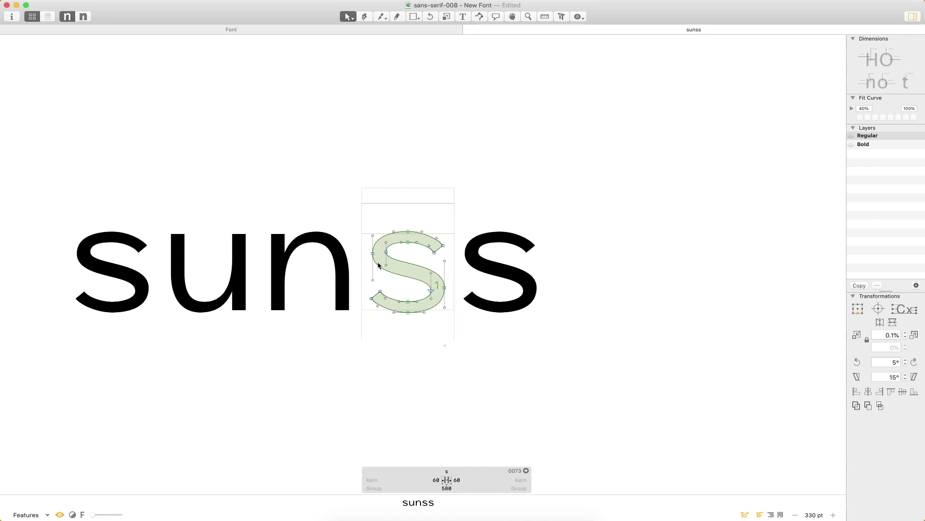
- Steepen the s's spine by lowering its two right spine handles 20 units and raising its two left spine handles 20 units
key("super+space")
left_click_drag(483, 186, 319, 374)
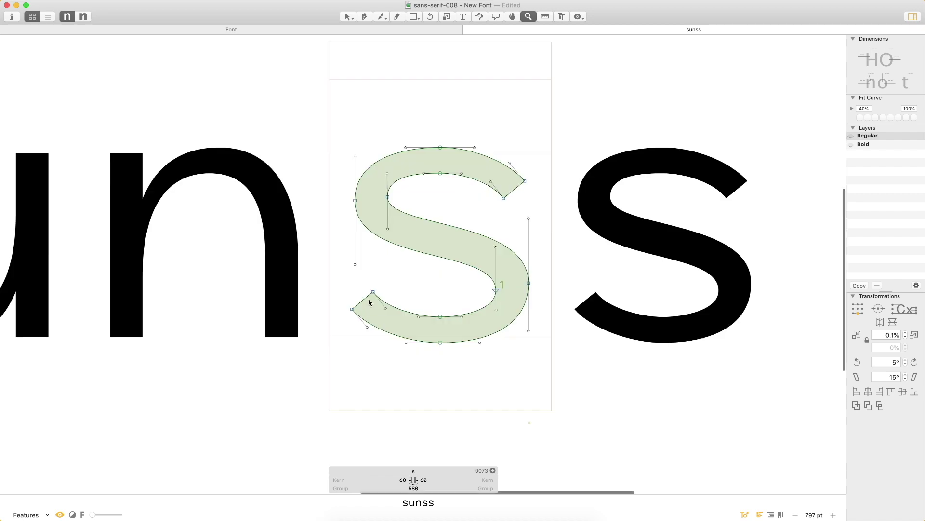
left_click_drag(484, 238, 524, 254)
left_click(529, 219, "shift")
key("shift+Down")
key("shift+Down")
left_click_drag(410, 209, 352, 264)
key("shift+Up")
key("shift+Up")
left_click(404, 267)
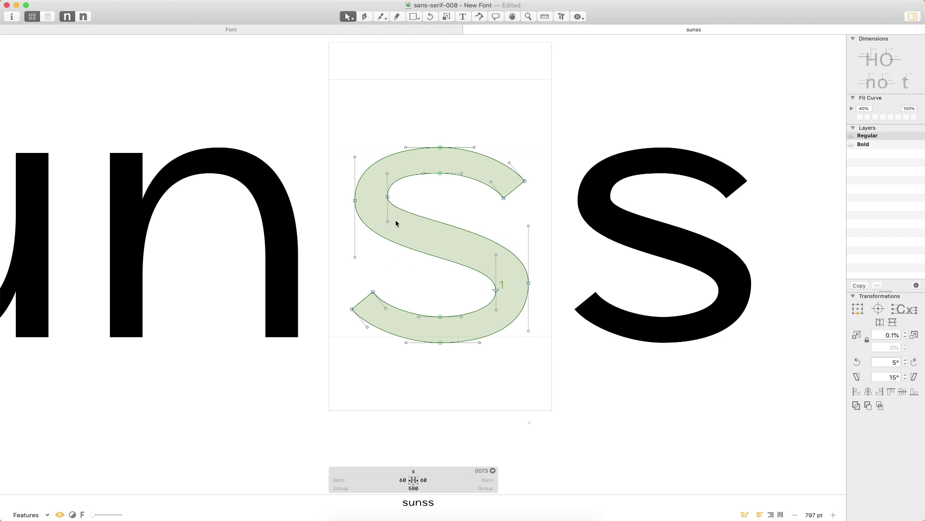
- Lower the s's two left curve nodes with their handles by 10 units and raise the two right ones by 10 units
scroll(445, 253, "down", 10)
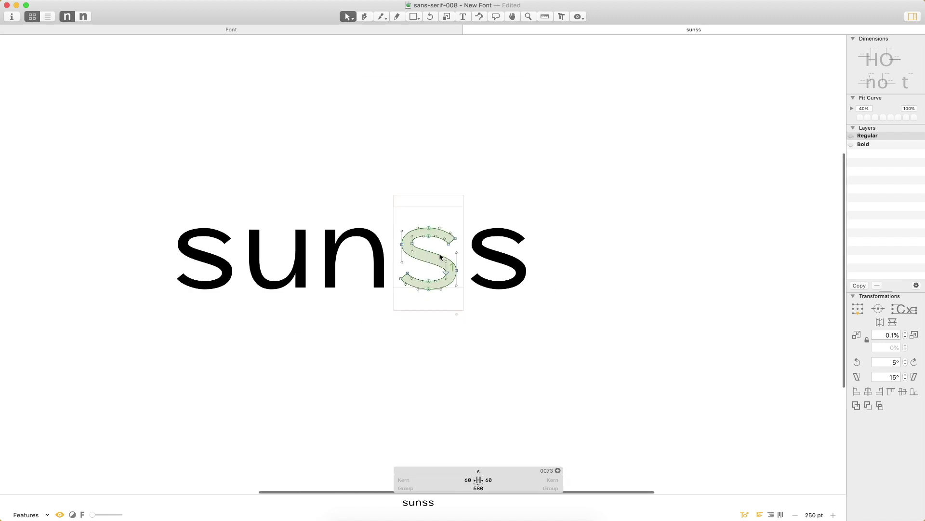
scroll(430, 234, "up", 5)
mouse_move(407, 233)
left_mouse_down()
mouse_move(351, 264)
mouse_move(376, 249)
left_mouse_up()
key("super+z")
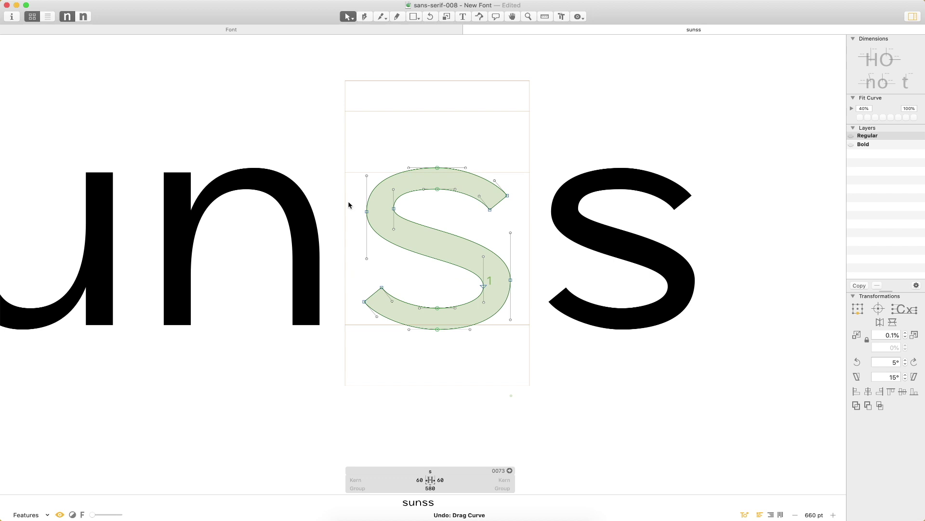
left_click_drag(350, 204, 435, 215)
key("shift+Down")
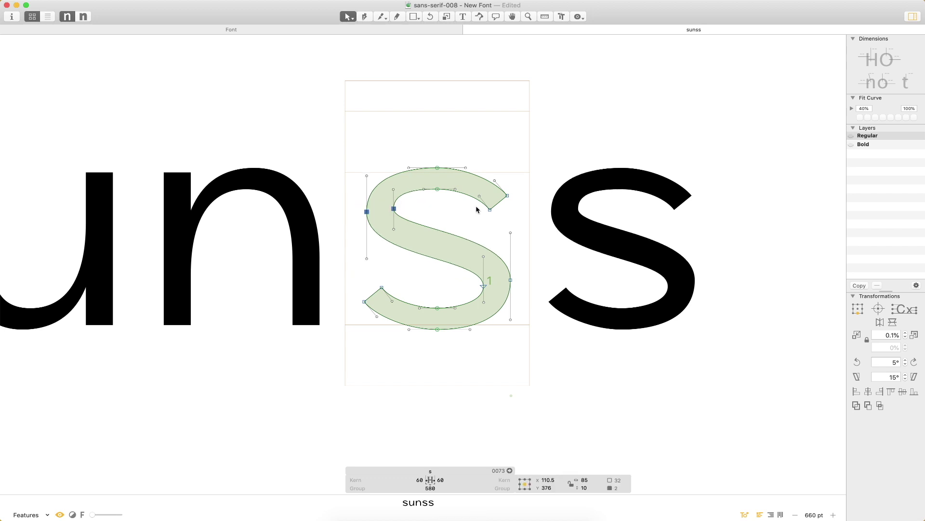
left_click_drag(462, 274, 537, 291)
key("shift+Up")
left_click(533, 287)
key("super+minus")
scroll(534, 289, "down", 3)
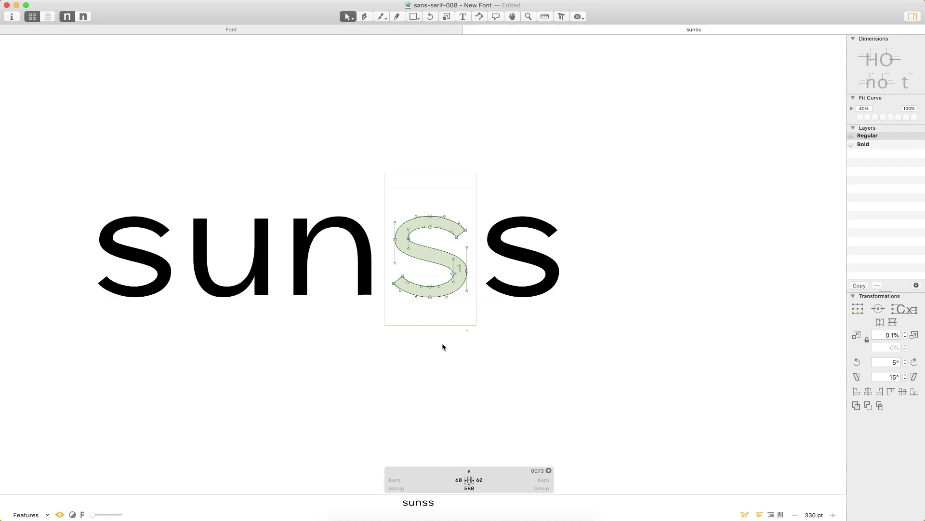
- Move the s's two right curve nodes 10 units down and the two left ones 10 units up, without moving their spine handles
left_click_drag(547, 179, 333, 319, "super+space")
key("v")
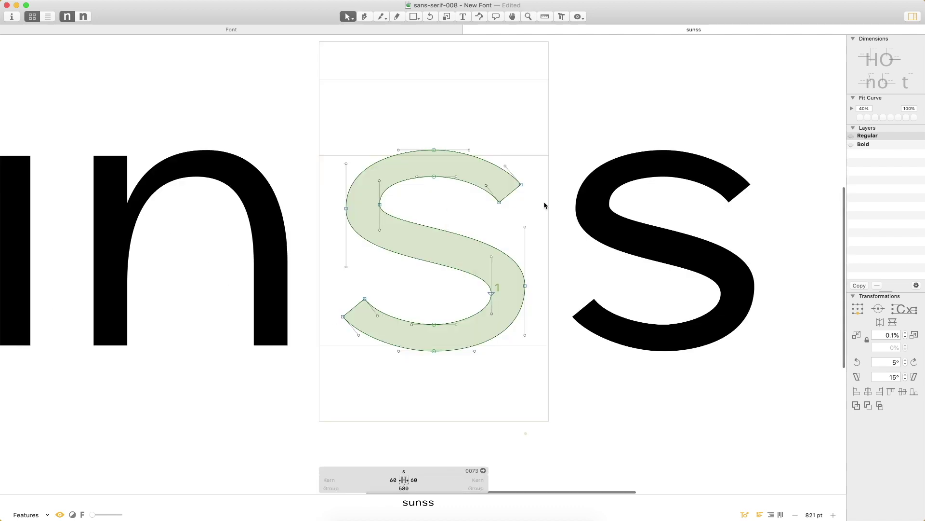
left_click_drag(547, 201, 467, 289)
left_click(540, 235)
left_click_drag(550, 271, 467, 311)
key("shift+Down")
key("shift+Down")
key("shift+Up")
left_click_drag(321, 184, 383, 211)
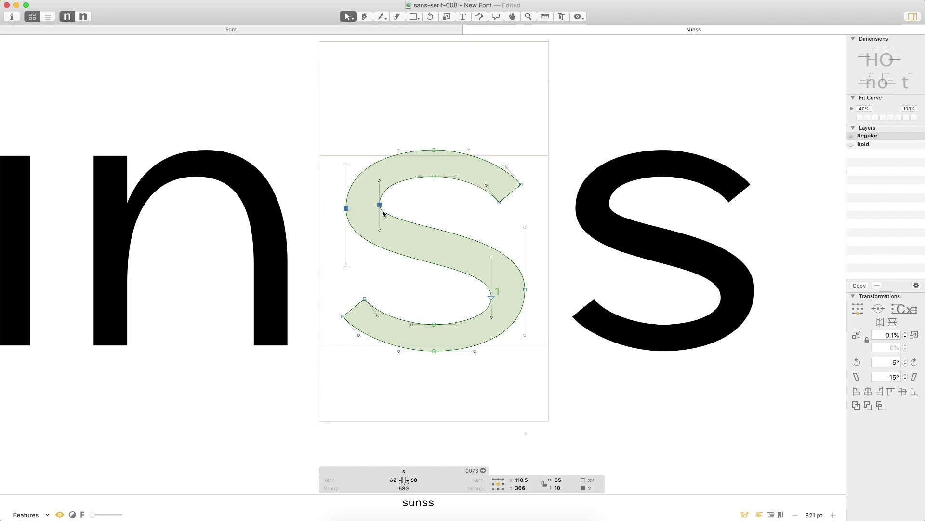
key("shift+Up")
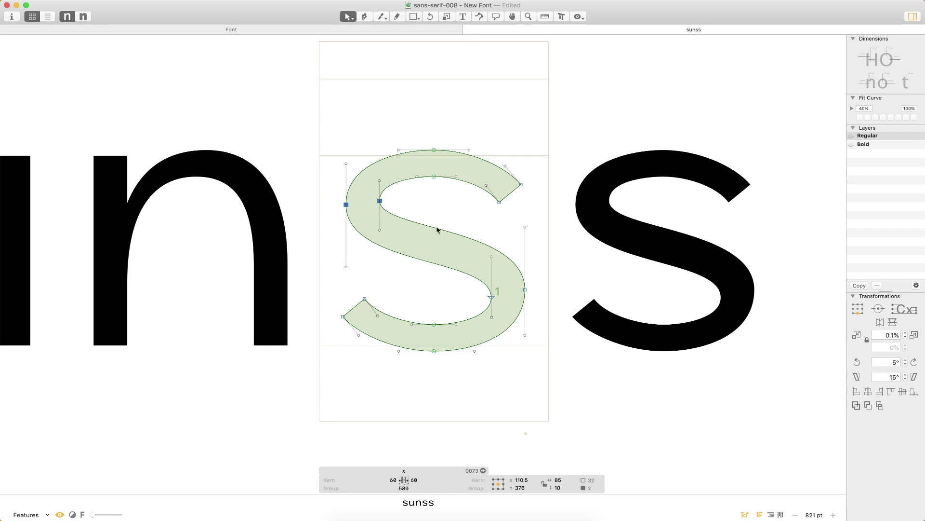
- Review the word sunss at a small size and reopen its fourth letter, the s, for editing
scroll(433, 213, "down", 5)
key("Escape")
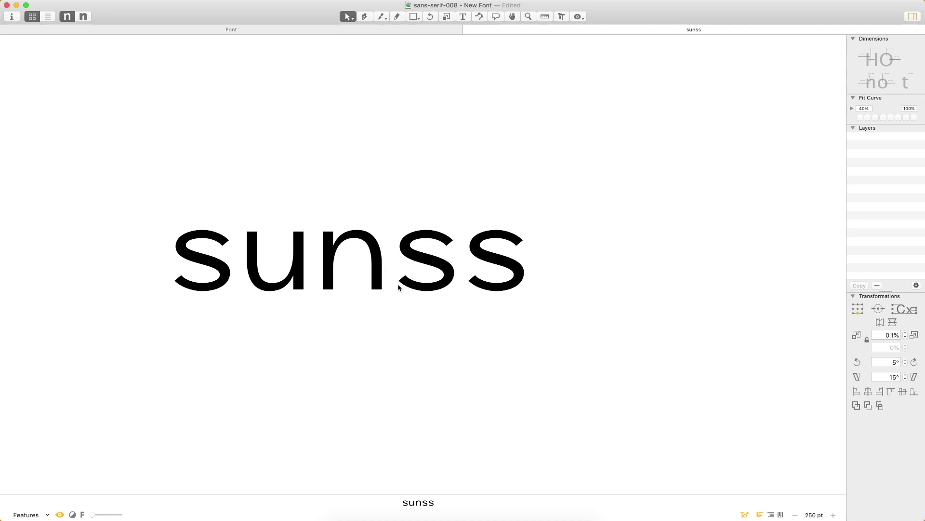
key("z")
left_click(434, 285)
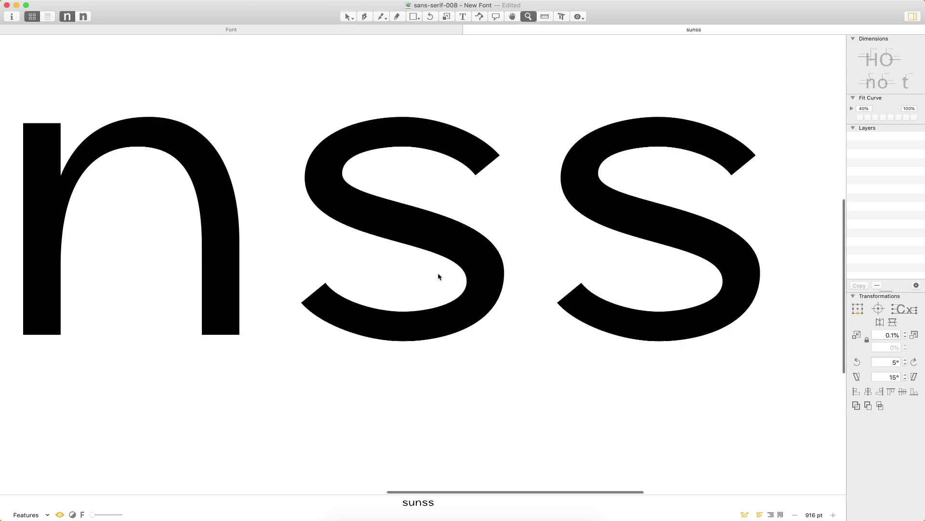
double_click(444, 192)
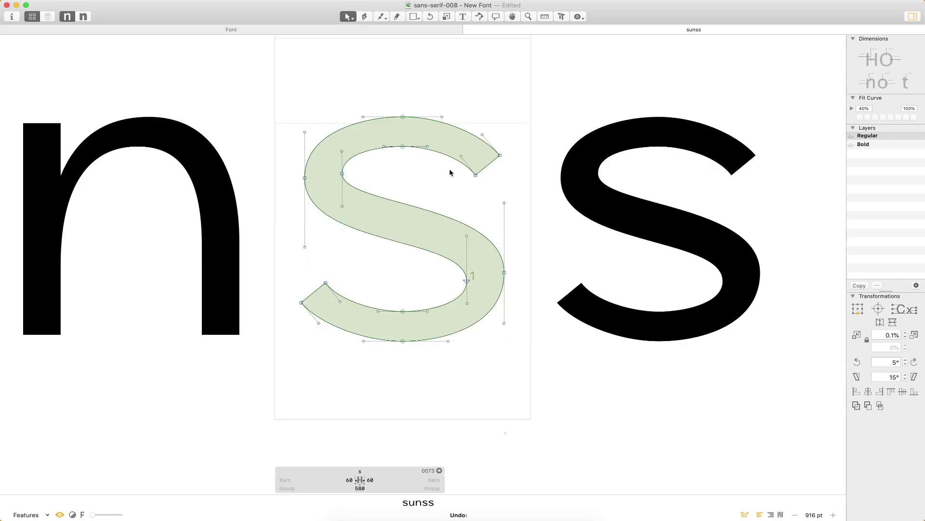
- Replace the sample text sunss with the word funsies
key("super+minus")
key("super+minus")
key("t")
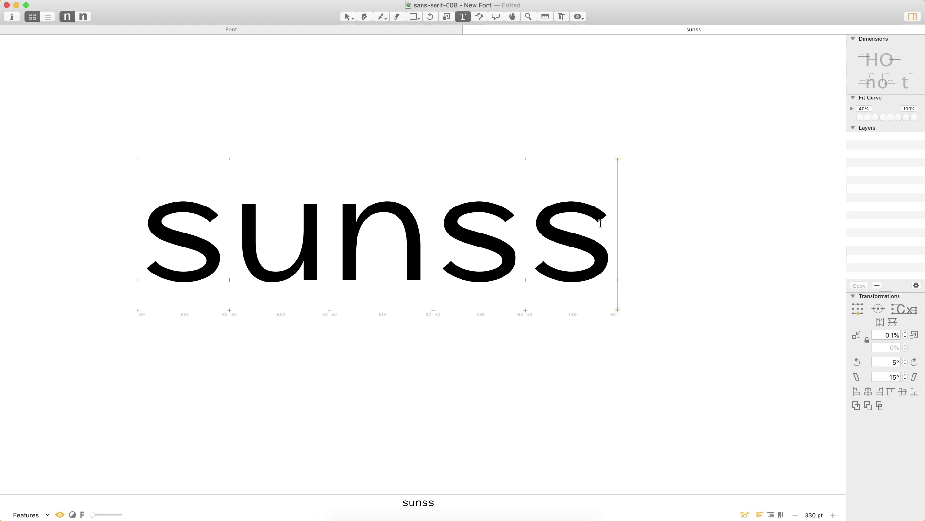
key("super+minus")
key("super+minus")
key("super+minus")
key("super+a")
type("funsies")
key("Escape")
- Open the first s of funsies for editing and lower the spine handle of its outer right curve node by about 10 units
key("z")
left_click_drag(567, 164, 267, 372)
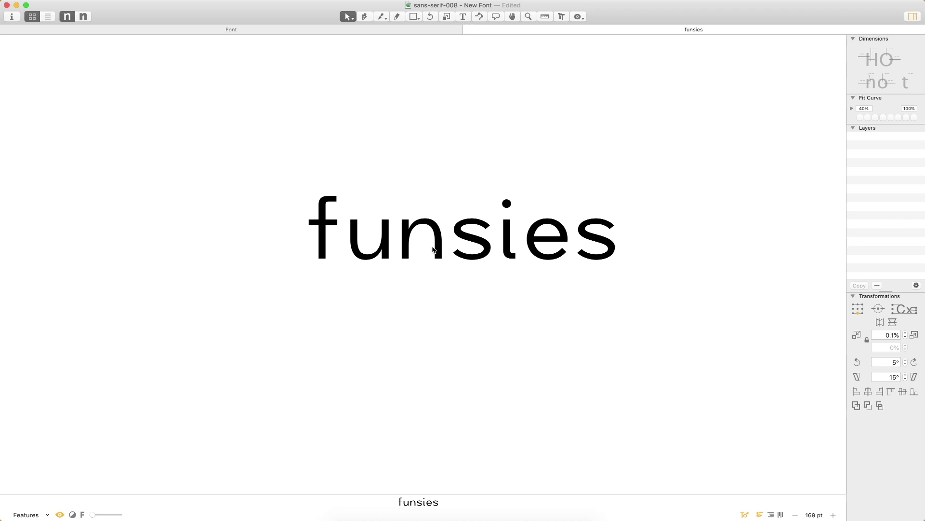
key("z")
left_click(479, 239)
double_click(418, 233)
left_click_drag(417, 233, 399, 249)
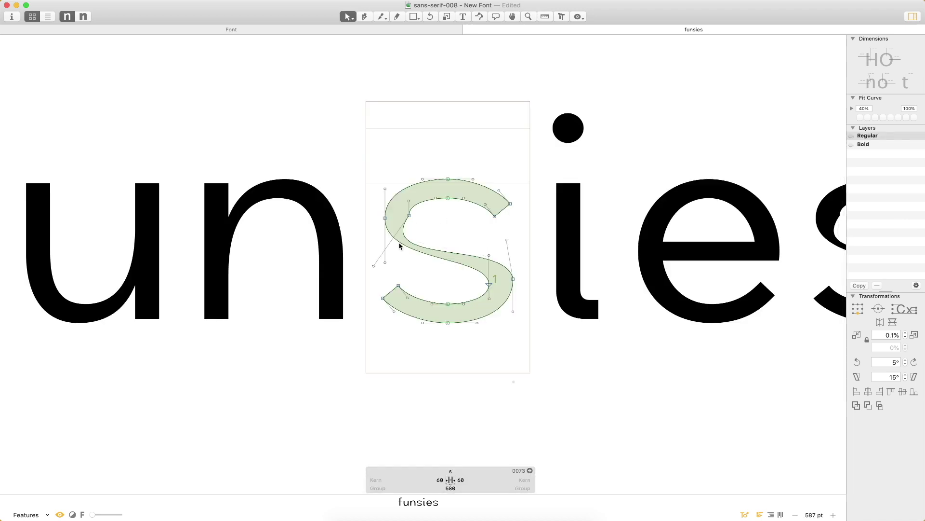
key("super+z")
left_click(403, 244)
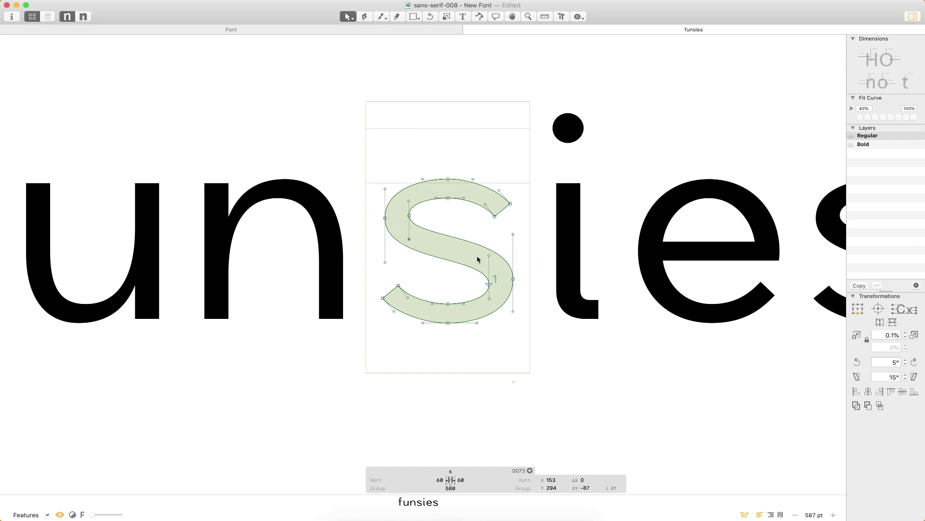
left_click_drag(480, 250, 501, 266)
left_click(536, 246)
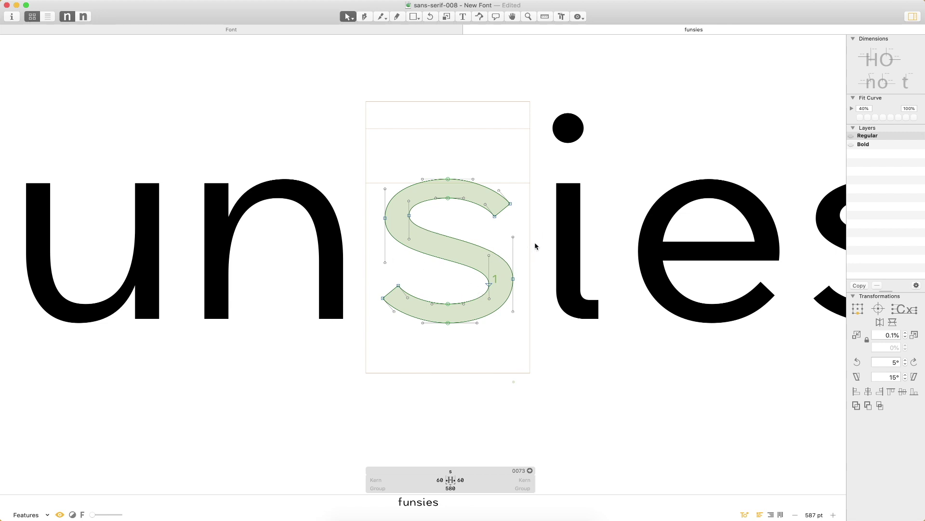
- Leave glyph editing, enlarge the preview of funsies and blur it slightly
key("super+minus")
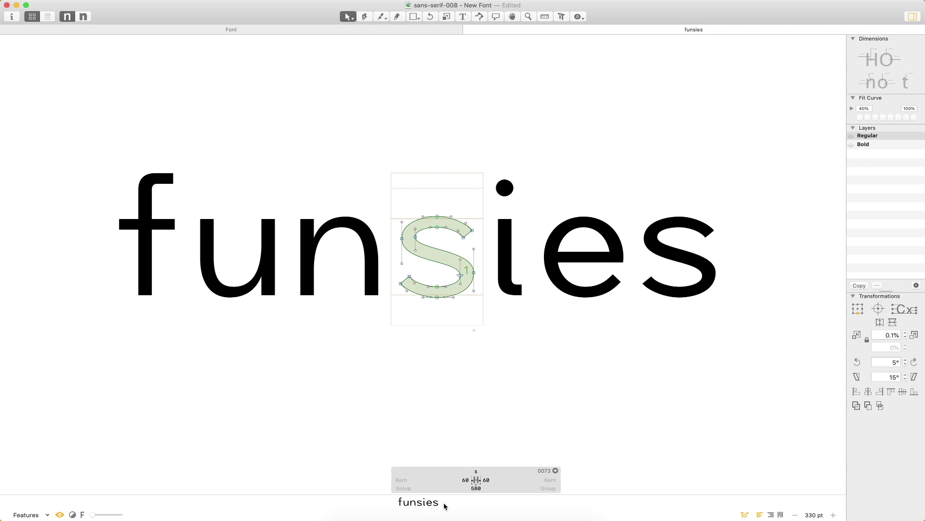
key("Escape")
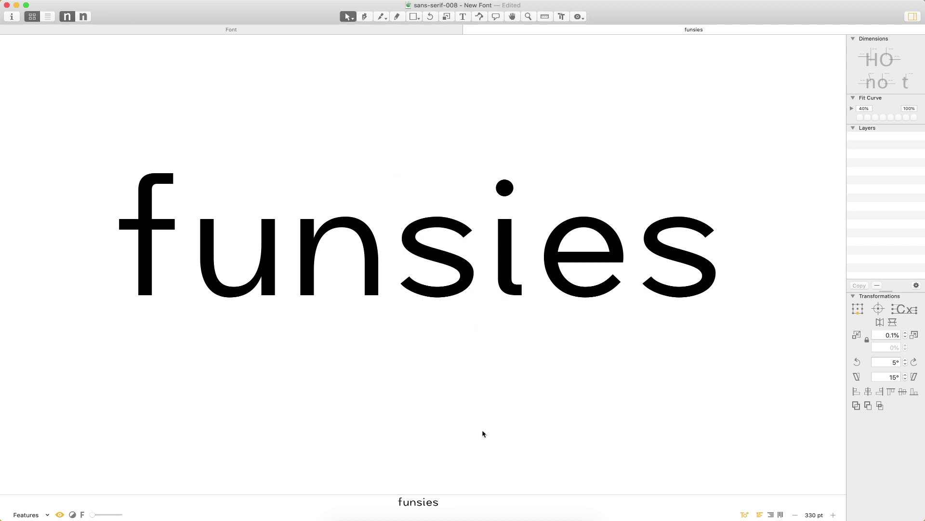
left_click_drag(359, 494, 347, 447)
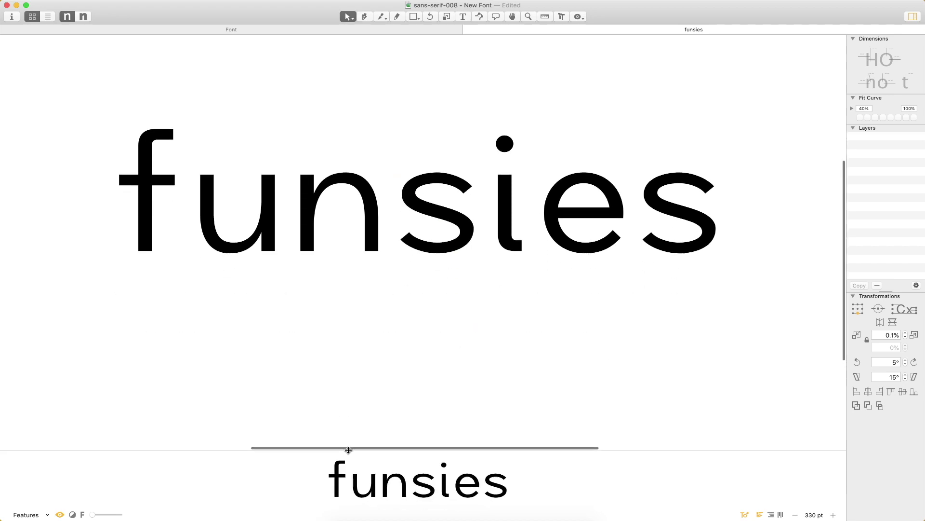
left_click_drag(92, 514, 99, 515)
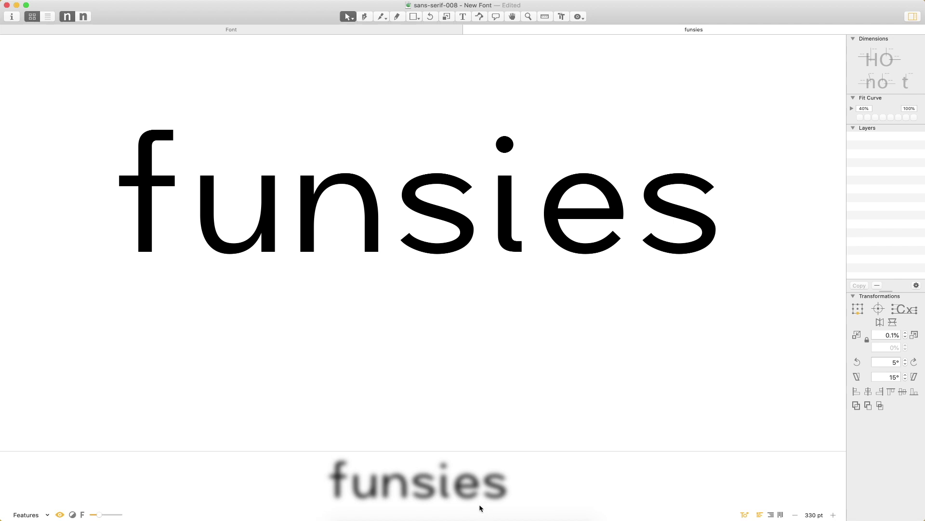
- Reopen the first s of funsies for editing at a large size
double_click(448, 208)
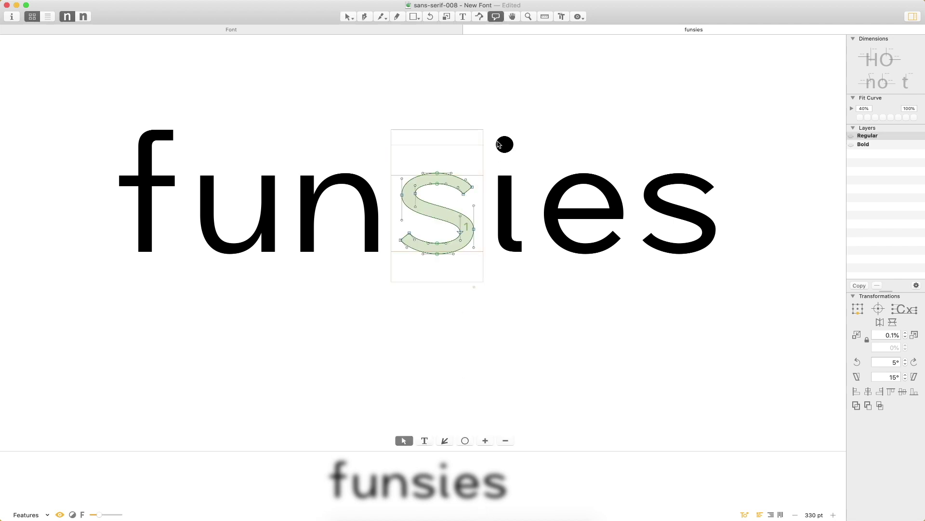
key("v")
left_click_drag(480, 171, 374, 282)
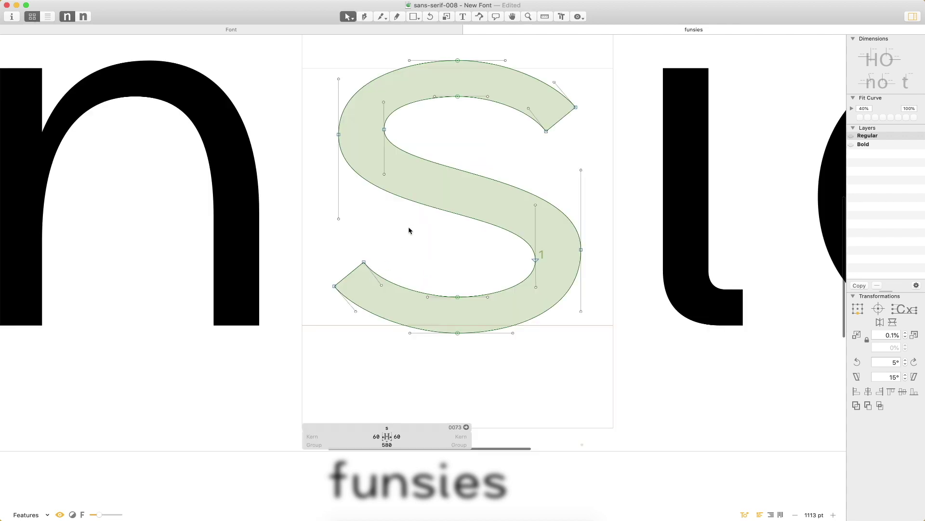
left_click_drag(387, 160, 368, 185)
key("shift+Down")
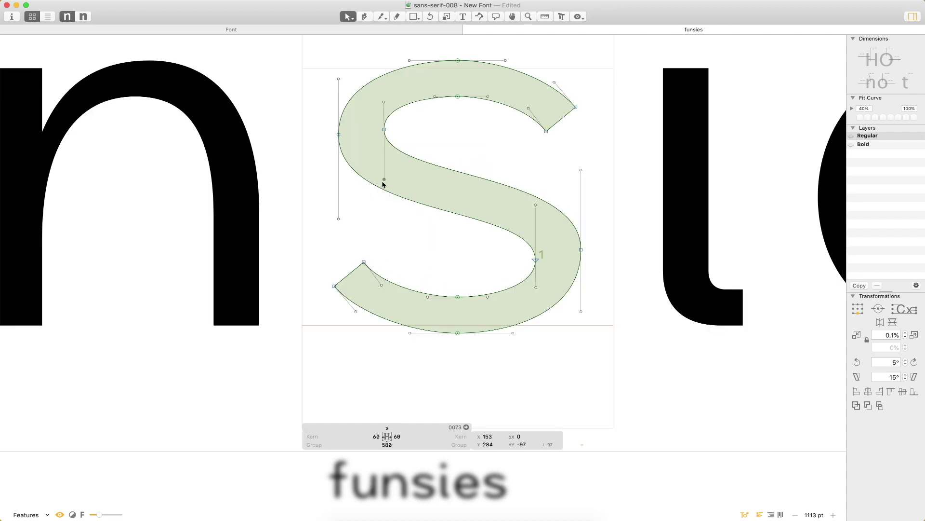
key("shift+Up")
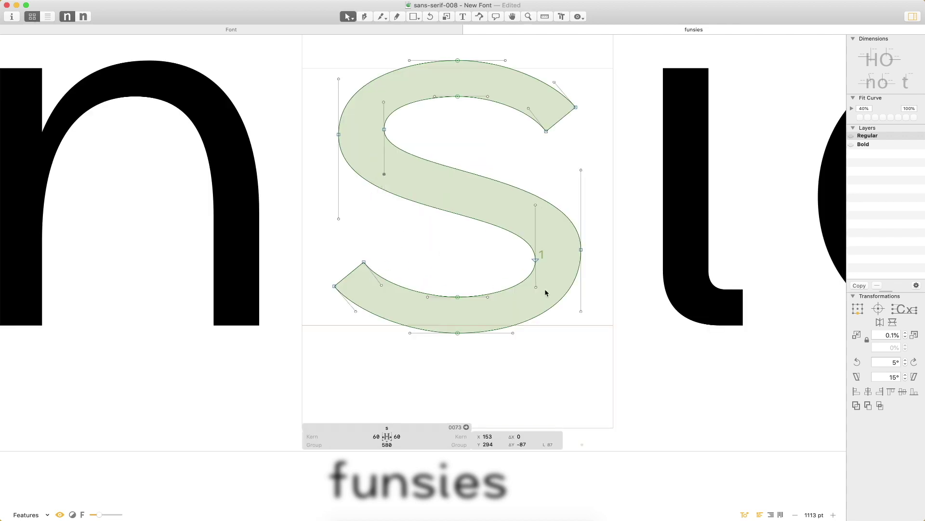
- Raise the s's inner right curve node 10 units to Y 137 without moving its handles
left_click(537, 260)
key("shift+Up")
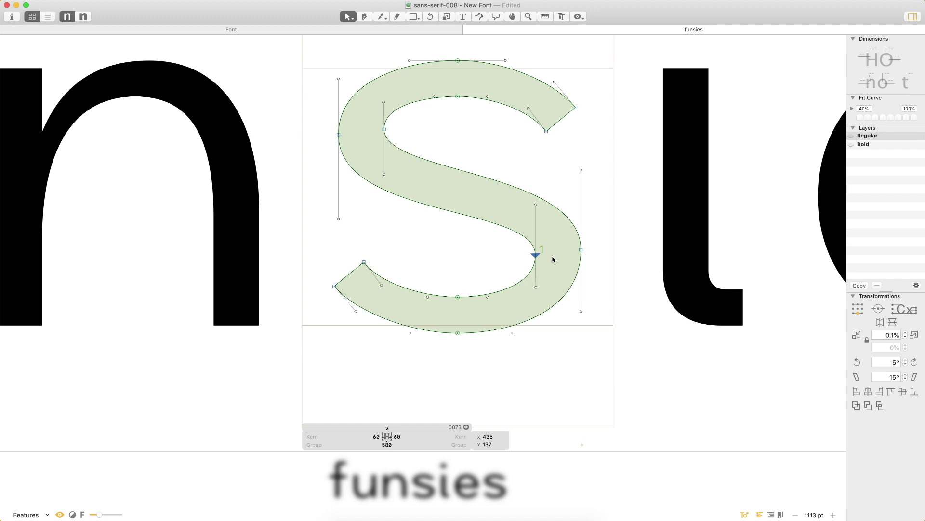
key("super+minus")
key("super+minus")
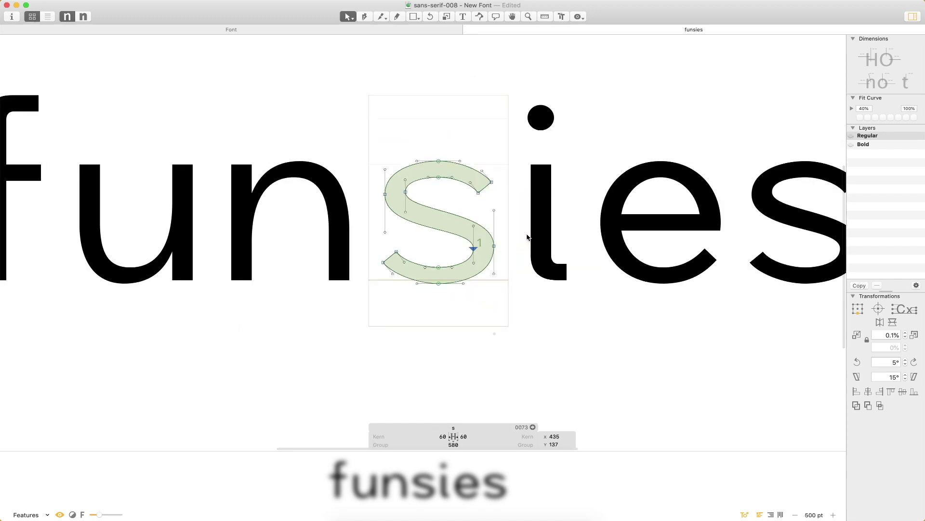
- Thin both curve sides by moving the s's inner right curve node 5 units right and its inner left one 5 units left
key("Right")
key("Right")
left_click(405, 192)
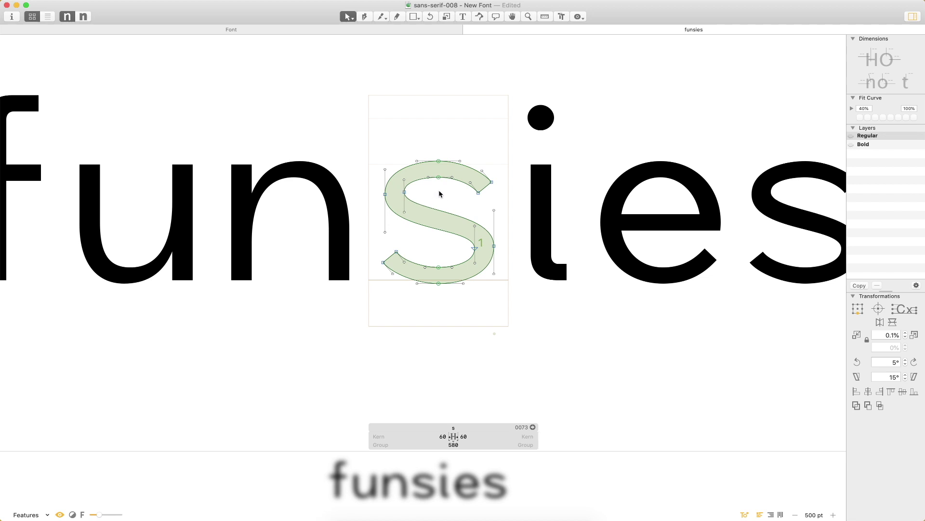
- Review the word funsies at several sizes and reopen its first s for editing
key("Escape")
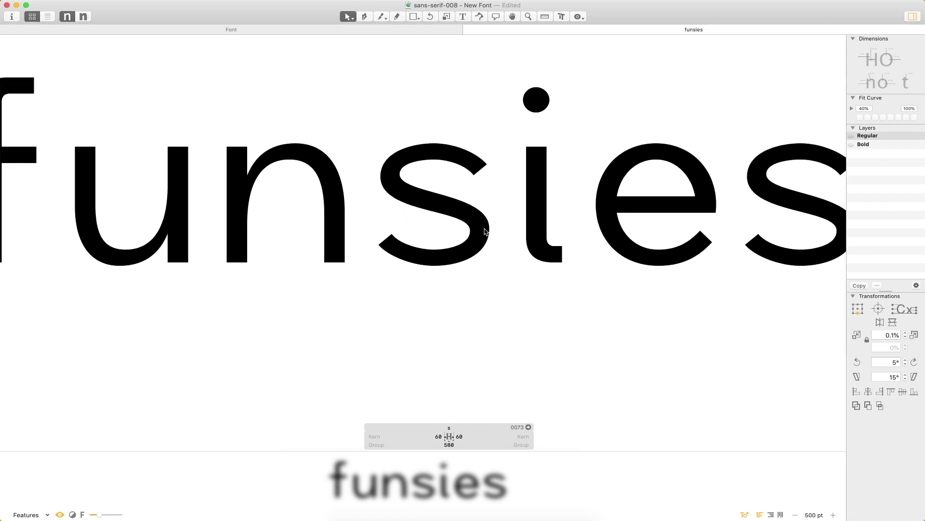
scroll(501, 239, "right", 3)
key("Escape")
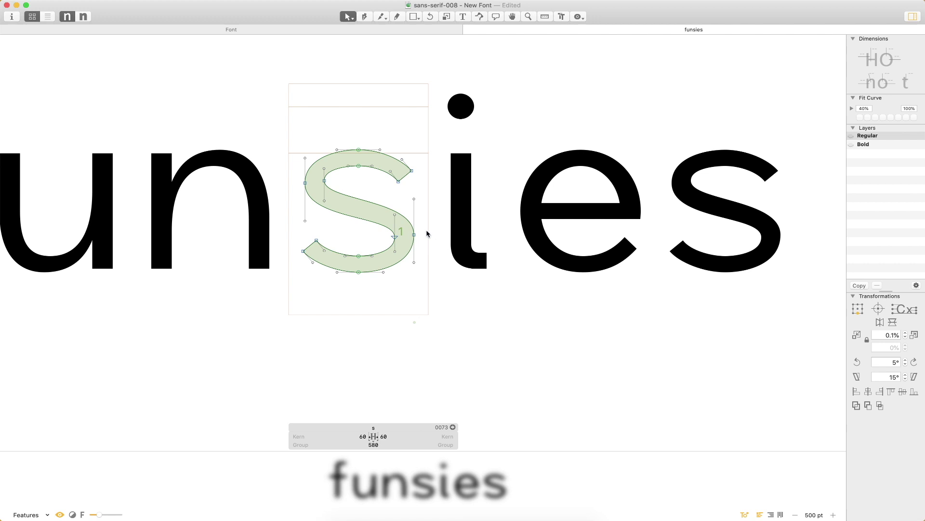
key("t")
key("Right")
key("Escape")
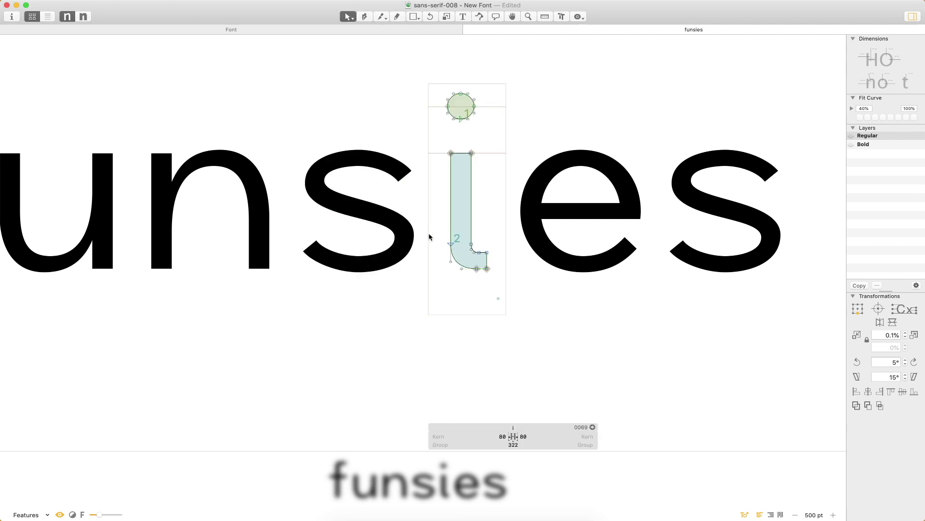
key("super+minus")
key("super+minus")
key("super+minus")
key("super+minus")
key("t")
left_click(508, 236)
key("Escape")
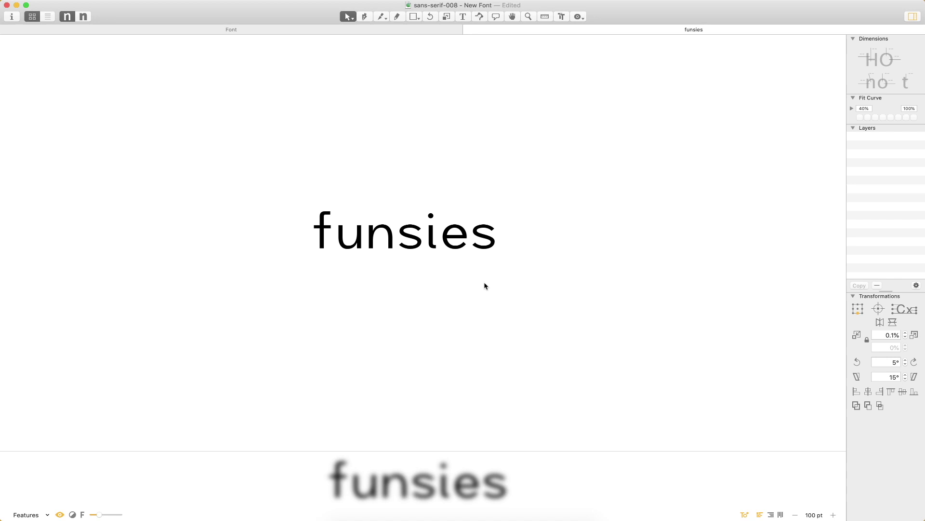
key("super+space")
left_click_drag(459, 185, 370, 294)
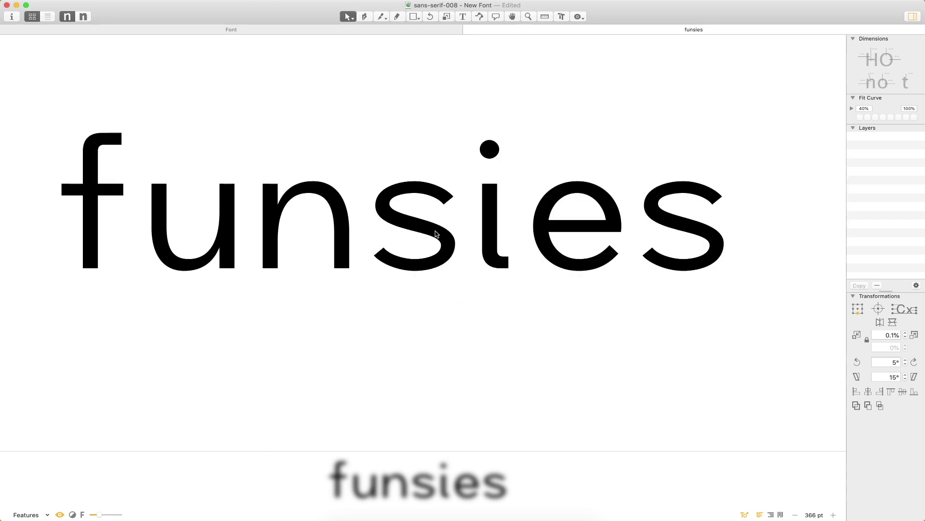
key("z")
left_click(496, 149)
key("v")
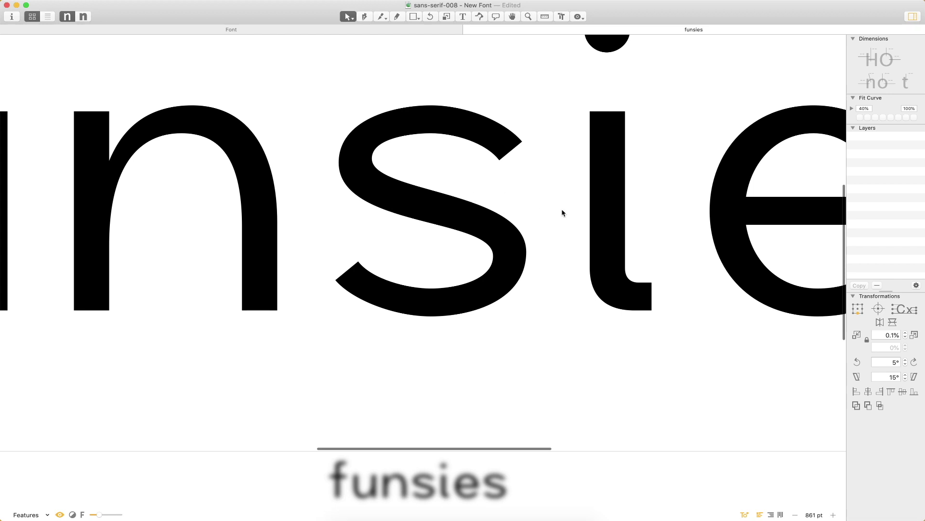
double_click(516, 265)
- Test the s's outer right curve node 10 units higher, restore it and turn on the Speed Punk curvature display
key("shift+Up")
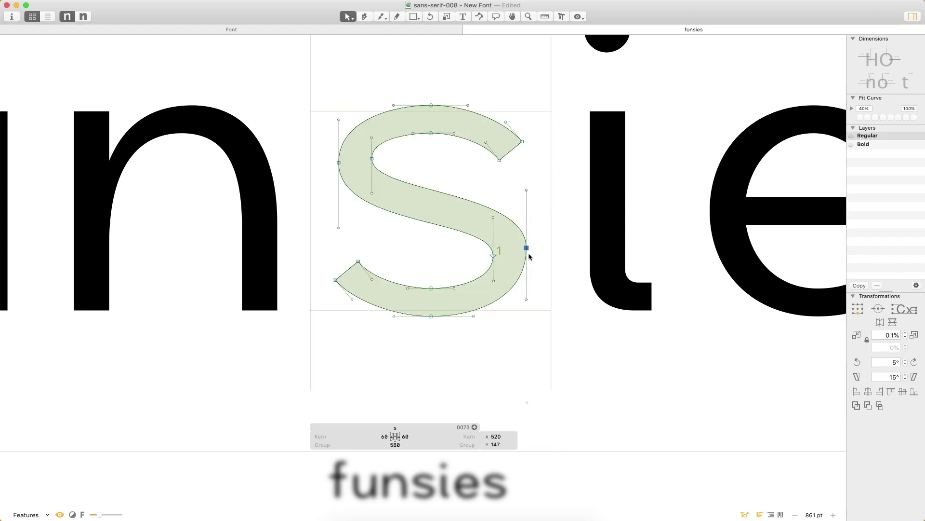
key("shift+Down")
left_click(184, 0)
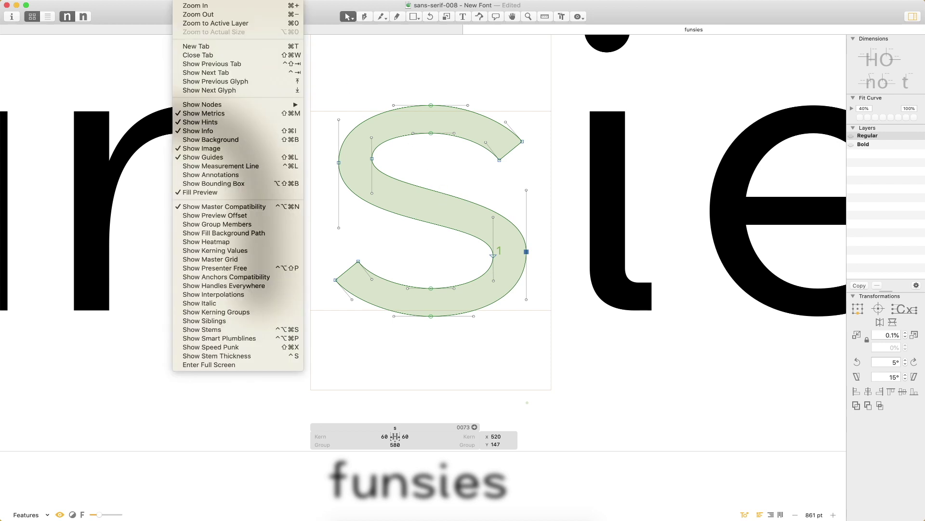
left_click(227, 347)
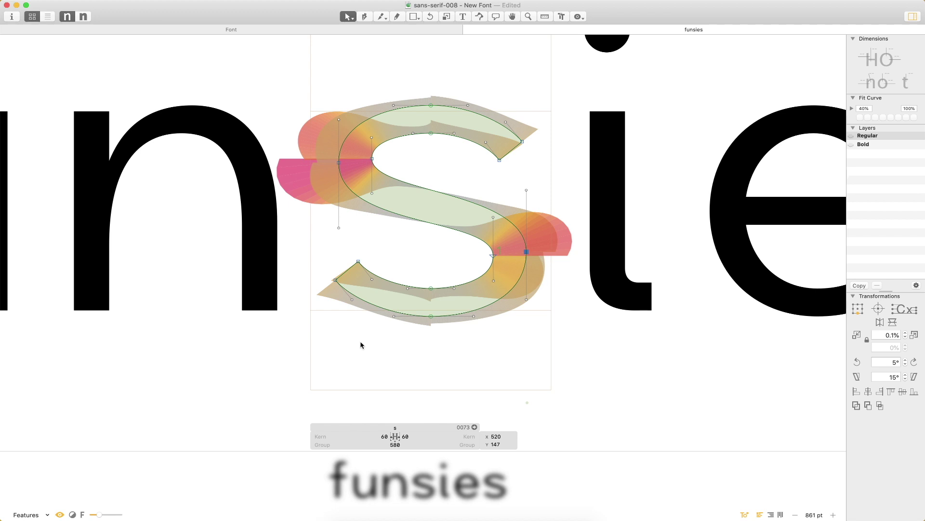
- Lengthen the s's outer left spine handle downward to Y 189
left_click_drag(339, 164, 370, 247)
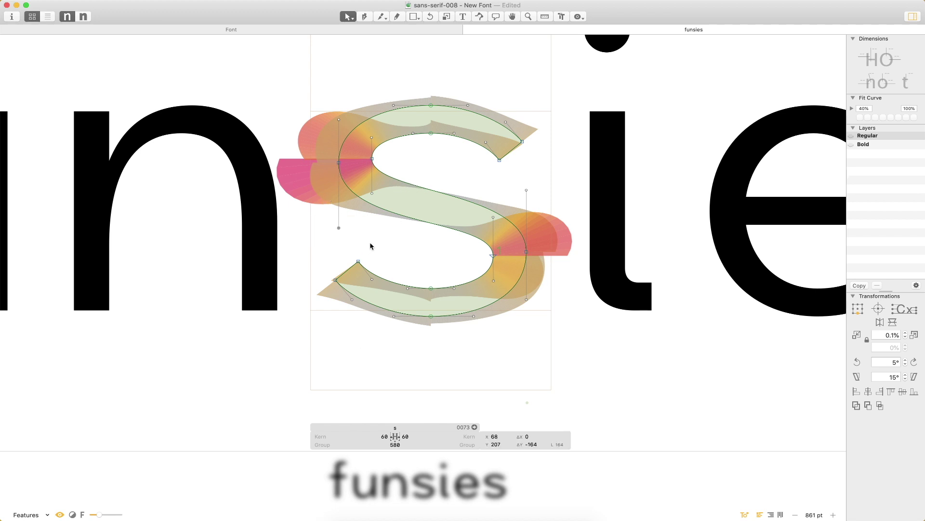
key("shift+Down")
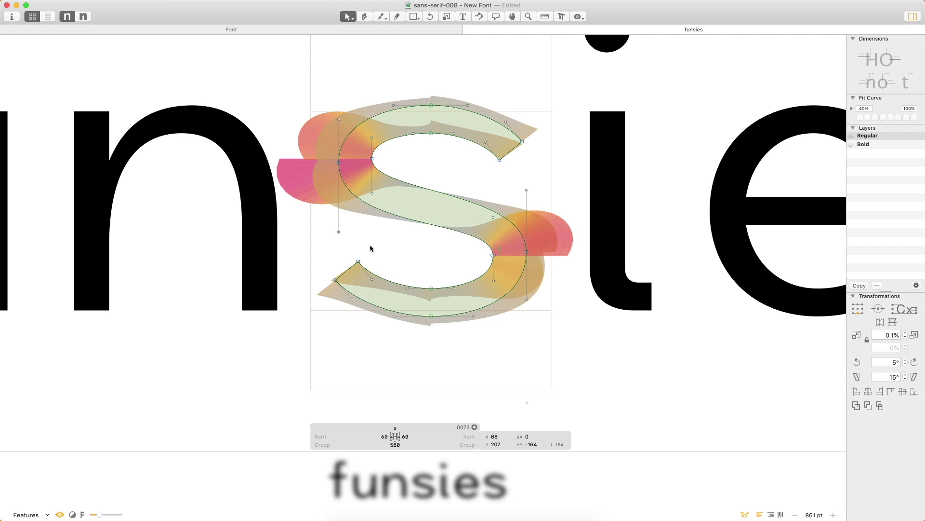
key("shift+Up")
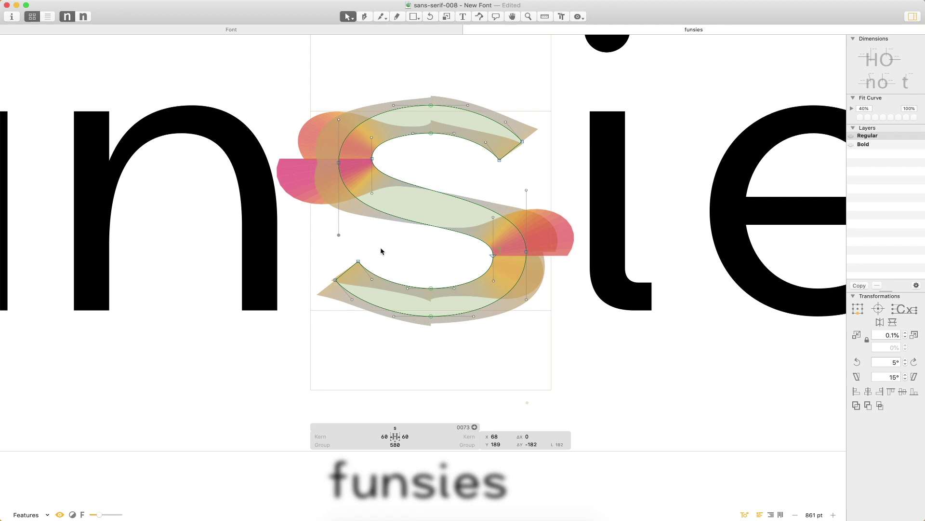
- Lengthen the s's inner left spine handle downward to about Y 280 to even out its curvature
left_click(378, 187)
left_click_drag(378, 184, 375, 203)
key("shift+Up")
key("shift+Down")
key("shift+Down")
key("shift+Down")
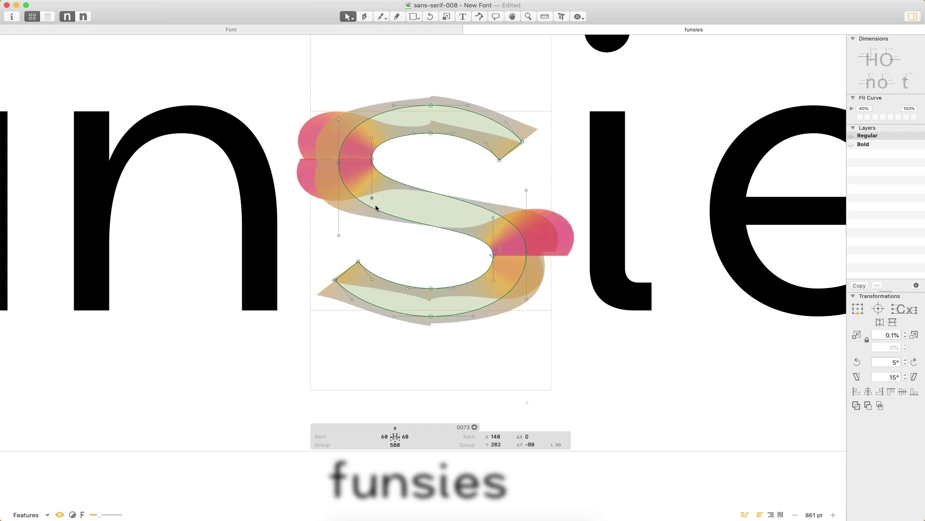
left_click(376, 217)
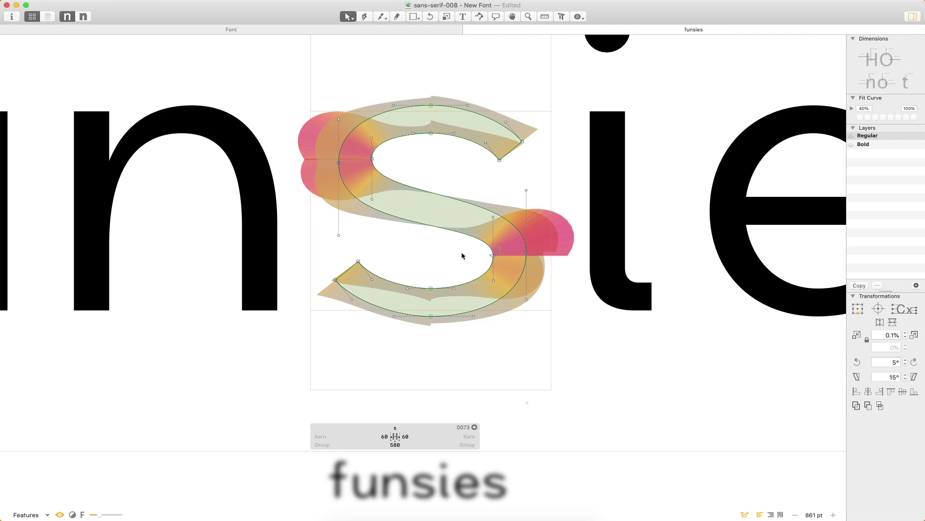
- Adjust the lower handle of the s's inner right curve node to about Y 75
left_click_drag(483, 272, 515, 289)
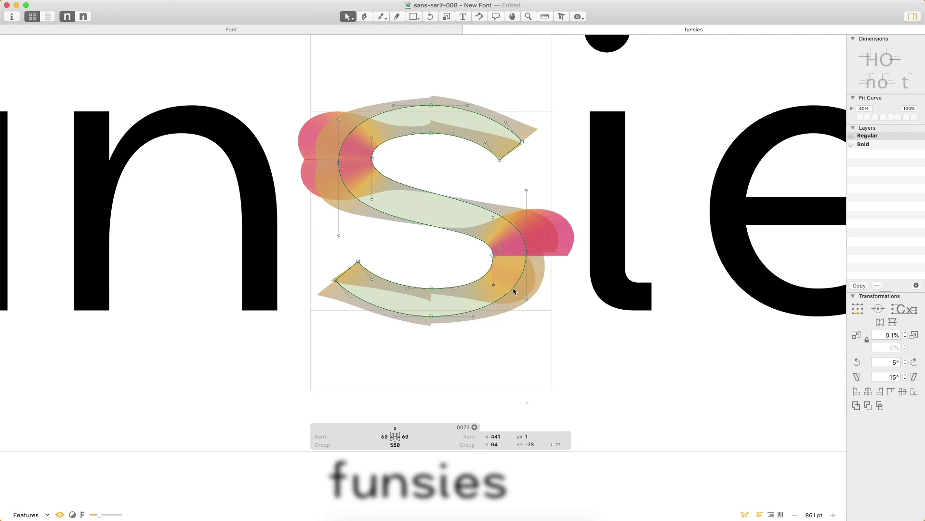
key("Up")
key("Up")
key("Up")
key("Up")
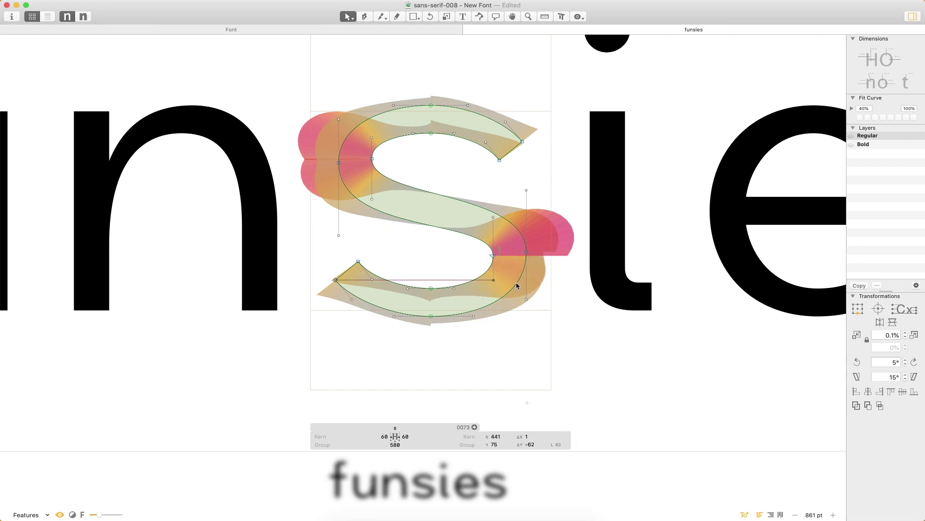
left_click(583, 307)
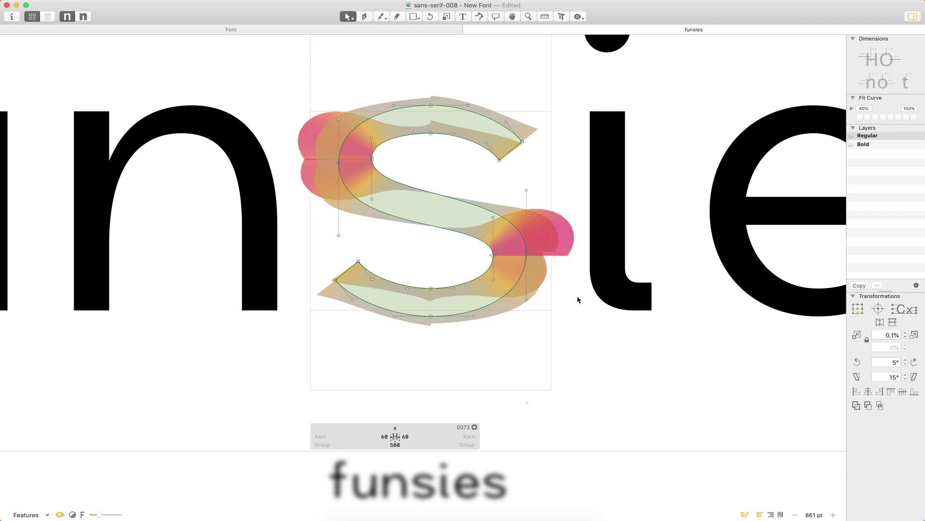
- Lengthen the upper spine handle of the s's outer right curve node upward to Y 351
left_click_drag(548, 174, 530, 211)
key("shift+Up")
key("shift+Up")
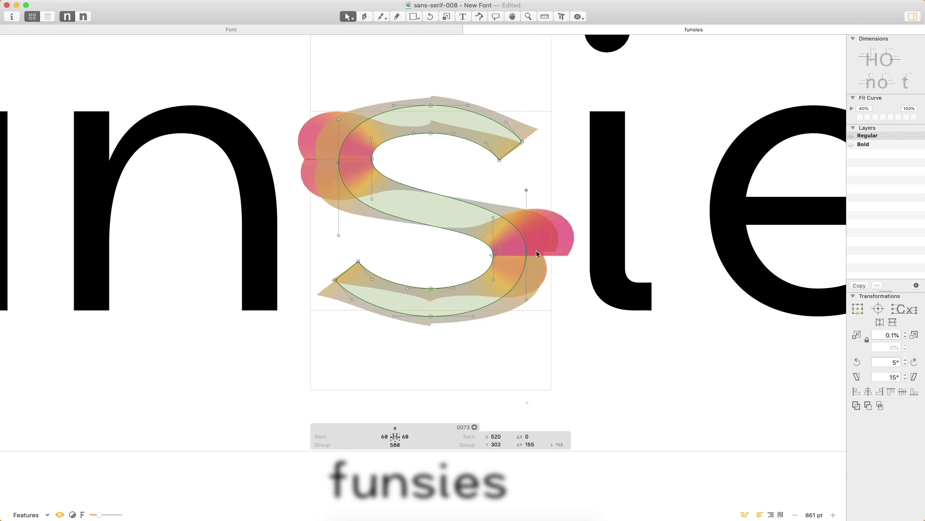
key("shift+Up")
key("shift+Up")
key("Up")
key("Up")
key("Up")
key("Up")
key("Up")
key("Up")
key("Up")
key("Up")
key("Up")
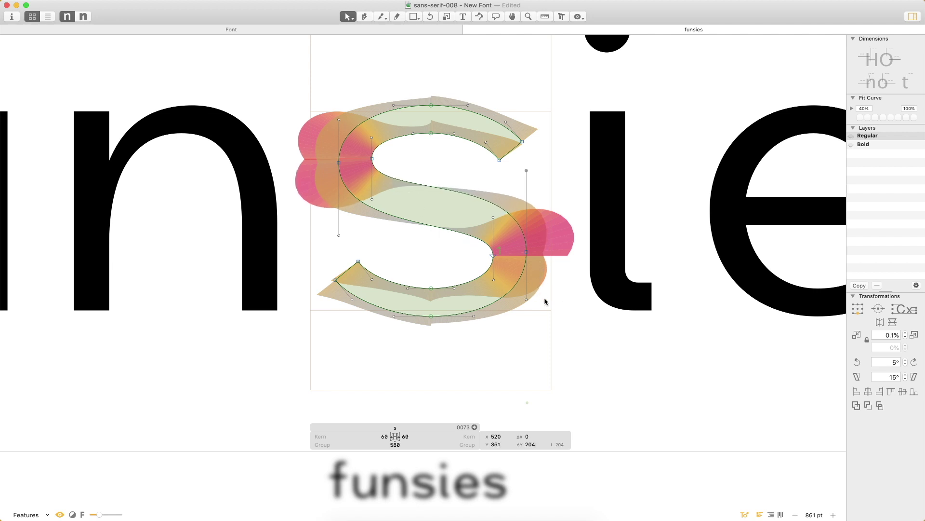
left_click_drag(543, 289, 523, 310)
key("shift+Up")
left_click(531, 322)
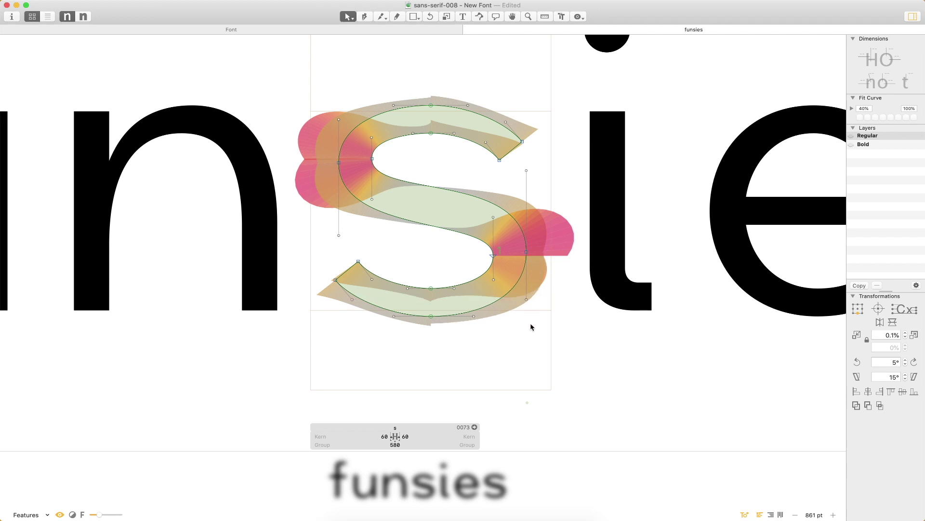
- Lower the s's inner right curve node to Y 130
left_click_drag(483, 248, 503, 266)
key("Down")
key("Down")
key("Down")
key("Down")
key("Down")
key("Down")
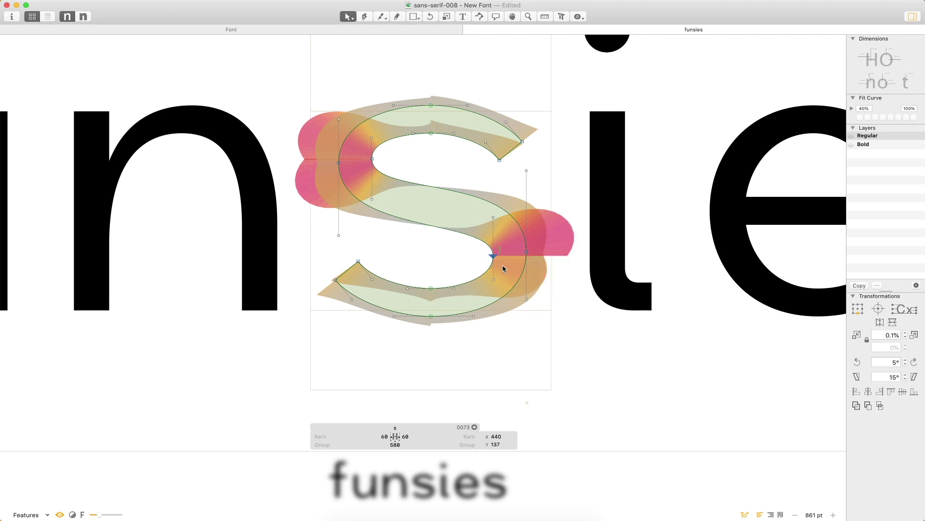
key("Down")
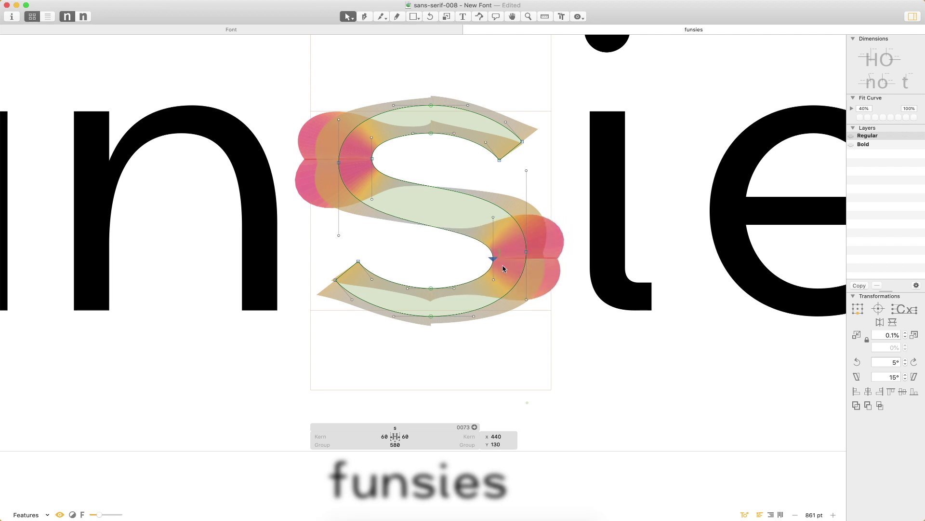
left_click(422, 208)
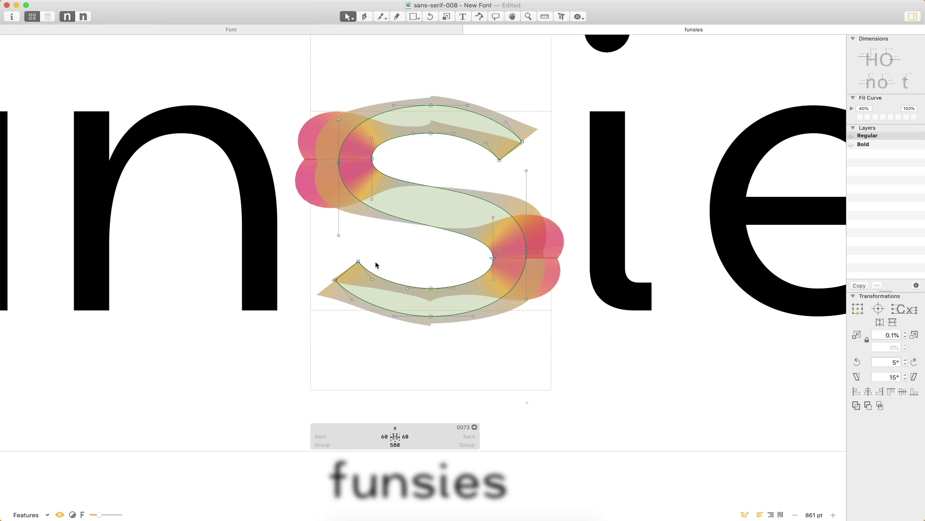
- Lengthen both horizontal handles of the s's topmost outer curve node to smooth the upper arc
key("Left")
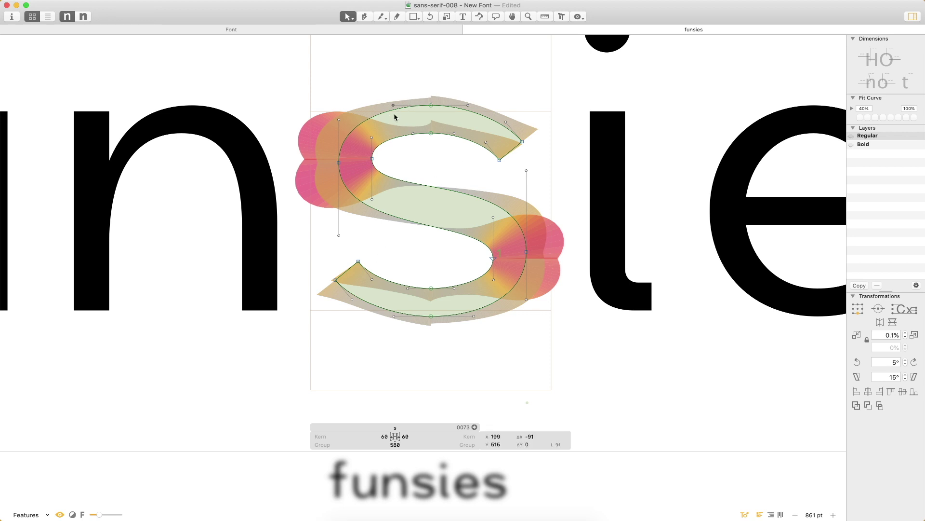
left_click_drag(396, 119, 474, 112)
left_click(494, 127)
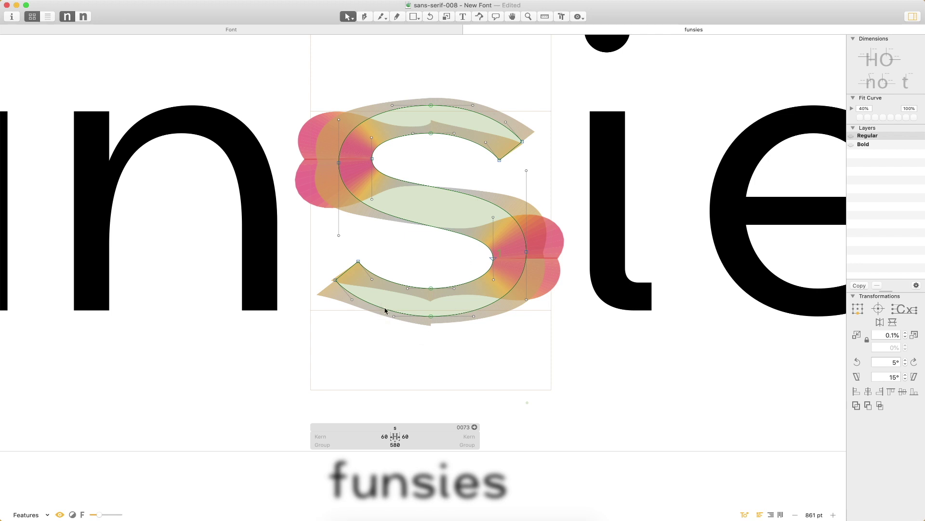
- Lengthen the left handle of the s's bottom outer curve node to smooth the lower arc
left_click_drag(384, 326, 413, 306)
key("shift+Left")
key("shift+Left")
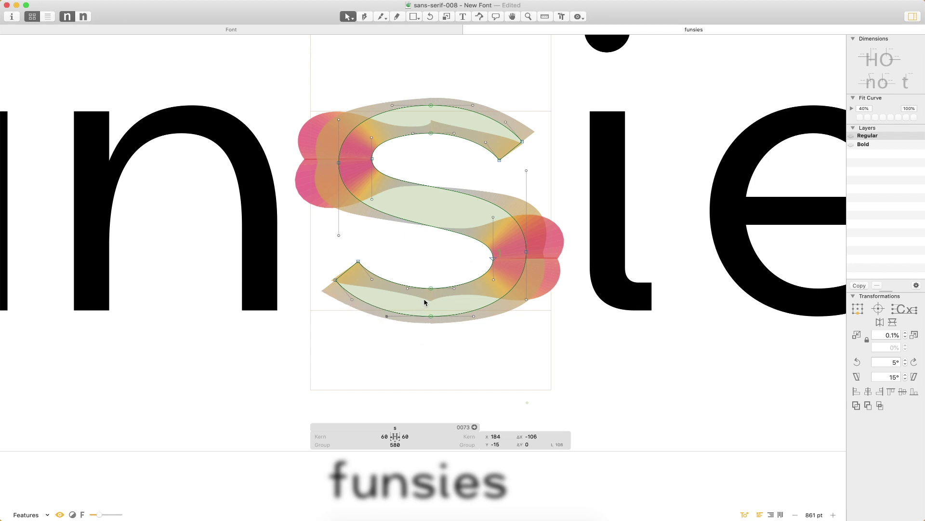
left_click(451, 343)
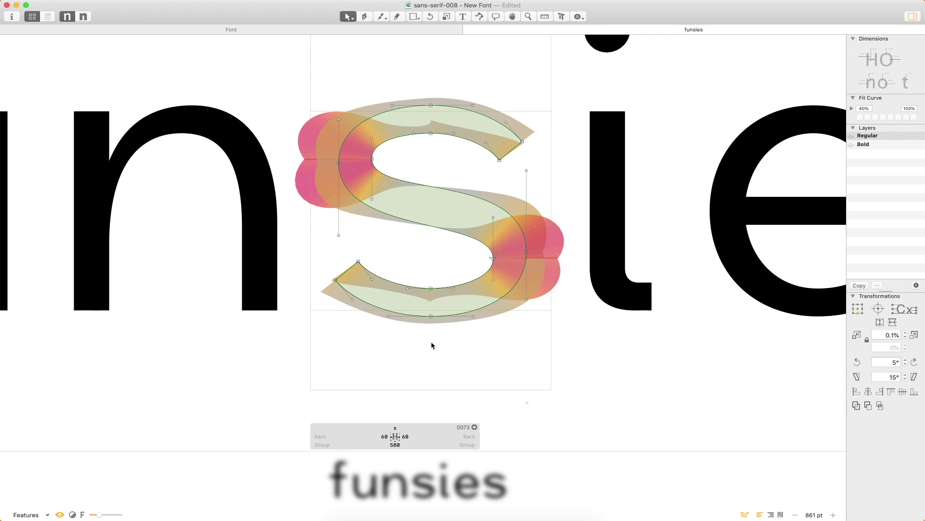
- Turn off the curvature visualization on the s
left_click(204, 1)
mouse_move(158, 0)
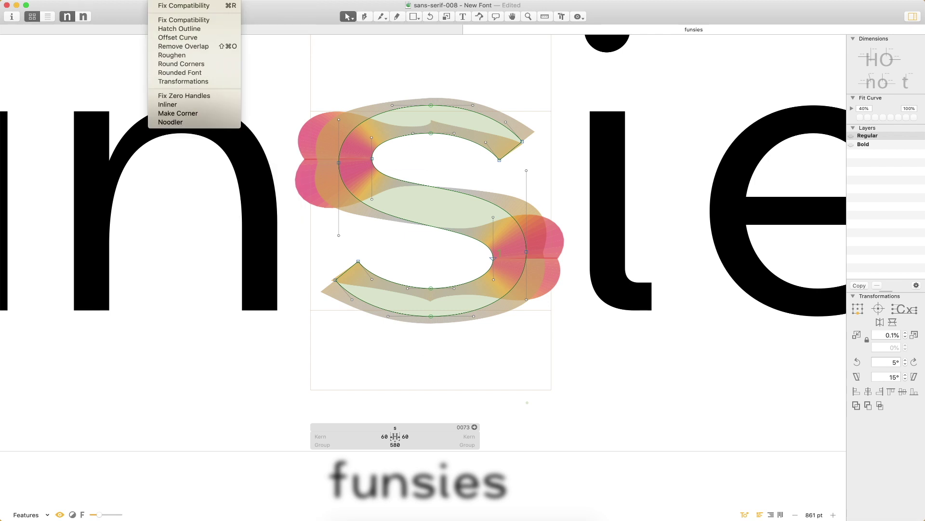
left_click(247, 344)
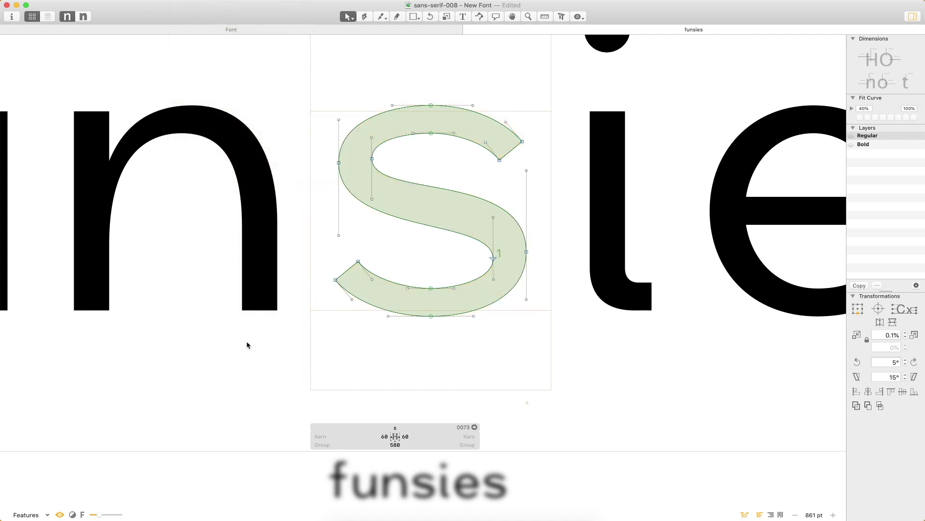
- Preview the s filled in beside its neighbours in funsies, then reopen its outline for editing
key("r")
key("t")
left_click(531, 208)
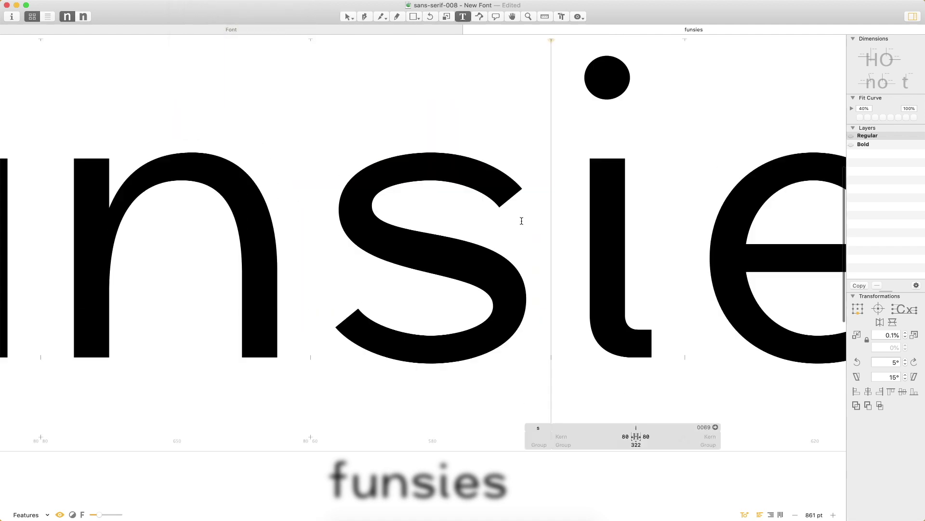
key("Escape")
left_click(543, 294)
key("super+minus")
key("super+minus")
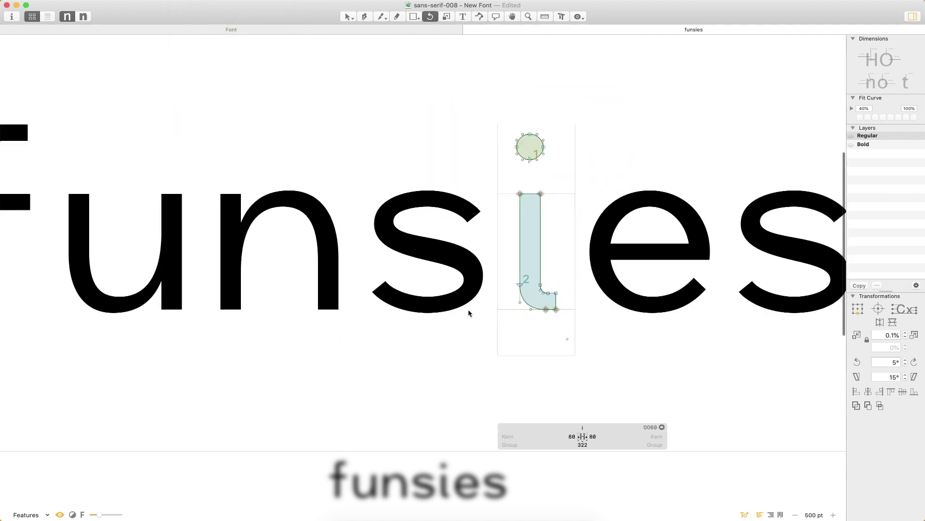
scroll(436, 251, "up", 5)
key("v")
double_click(457, 263)
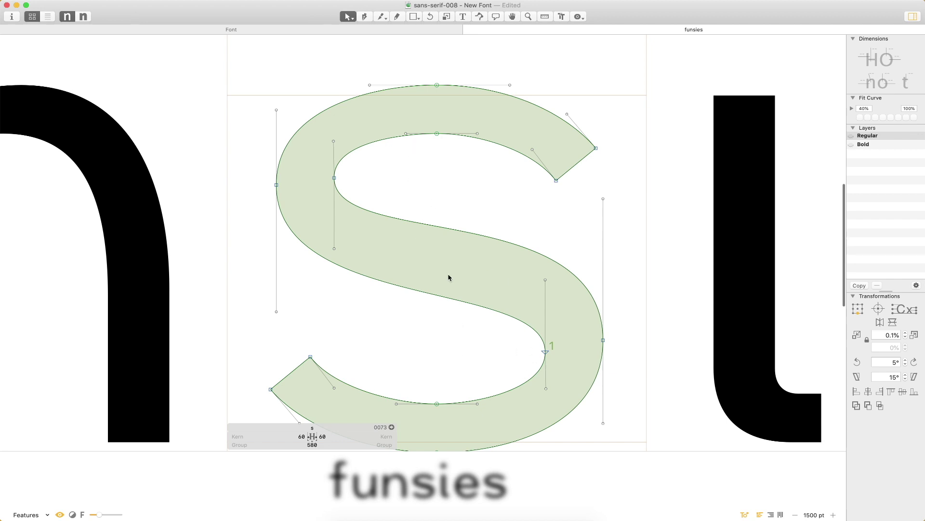
- Insert a curve node on the s's upper spine edge at X 304, Y 308 and another on the lower spine edge
left_click_drag(260, 162, 292, 203)
key("super+0")
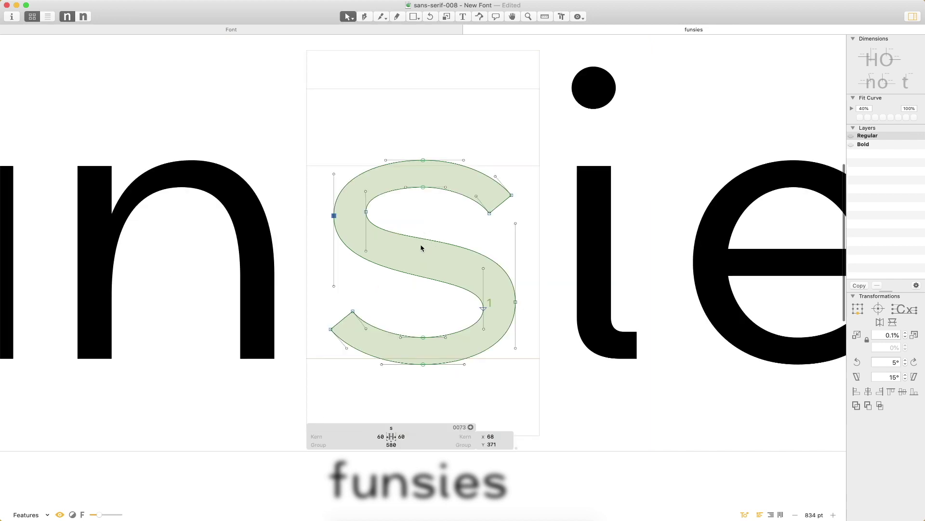
key("p")
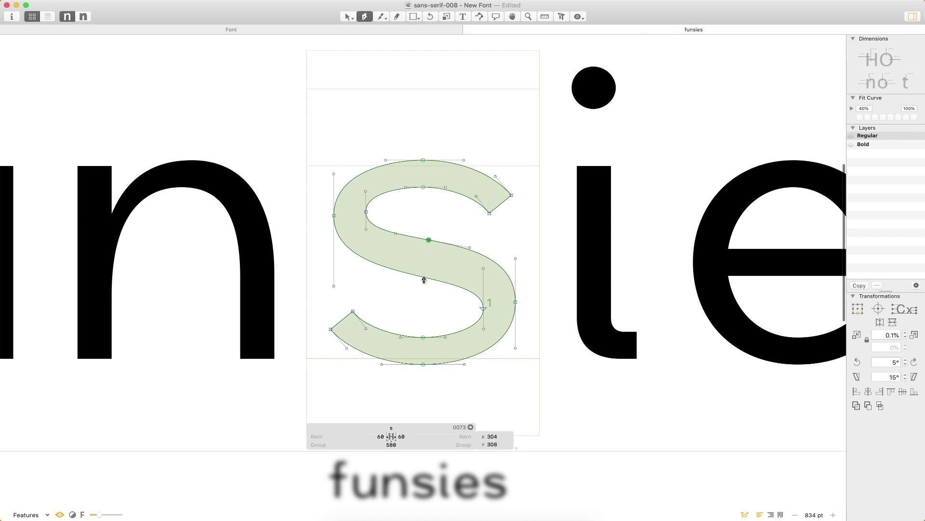
key("v")
key("super+z")
key("super+a")
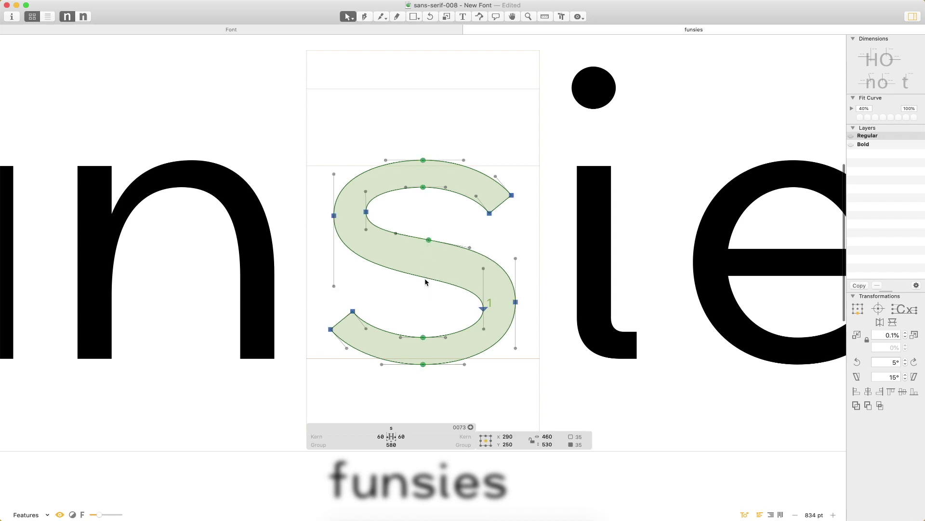
key("p")
left_click(424, 278)
- Raise the new node on the s's lower spine edge to Y 229 to adjust the spine thickness
key("v")
key("z")
left_click_drag(578, 184, 302, 384)
key("v")
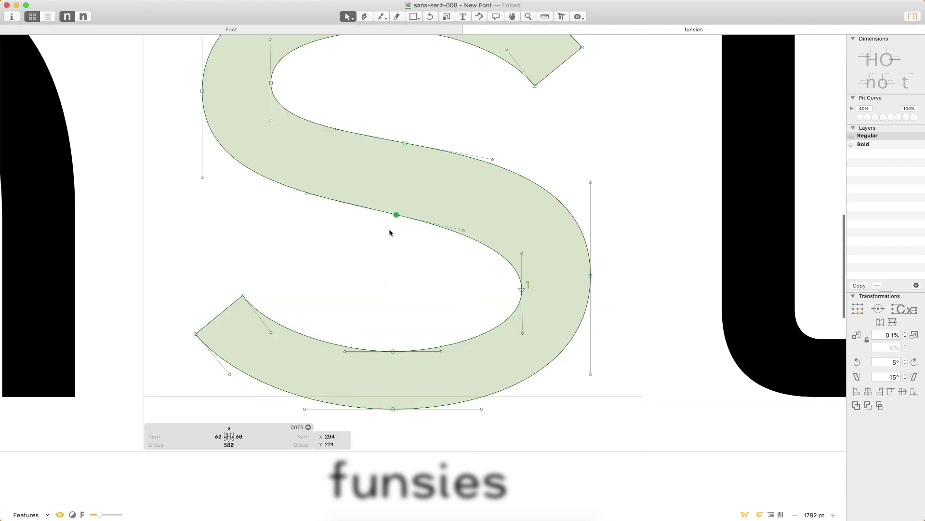
key("Down")
key("Down")
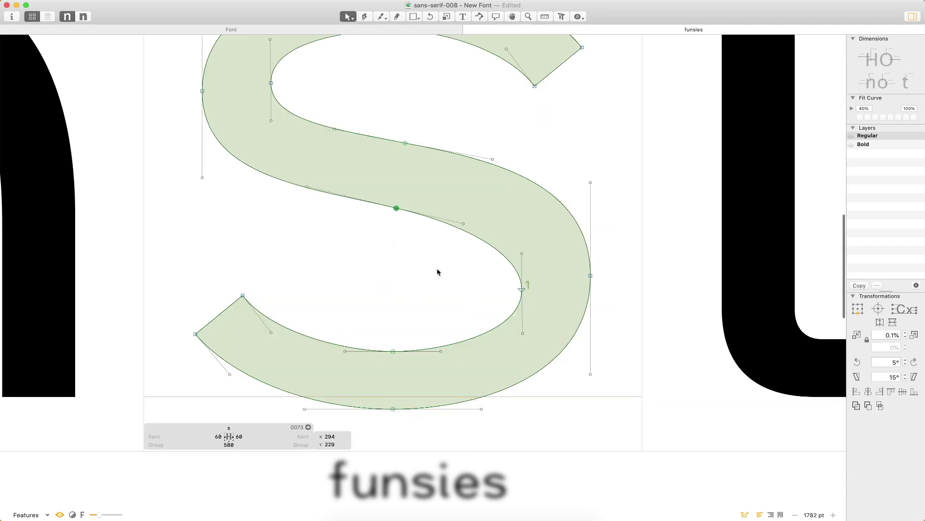
left_click(484, 287)
- Adjust the right handle of the s's lower spine node to X 372, Y 212
key("super+minus")
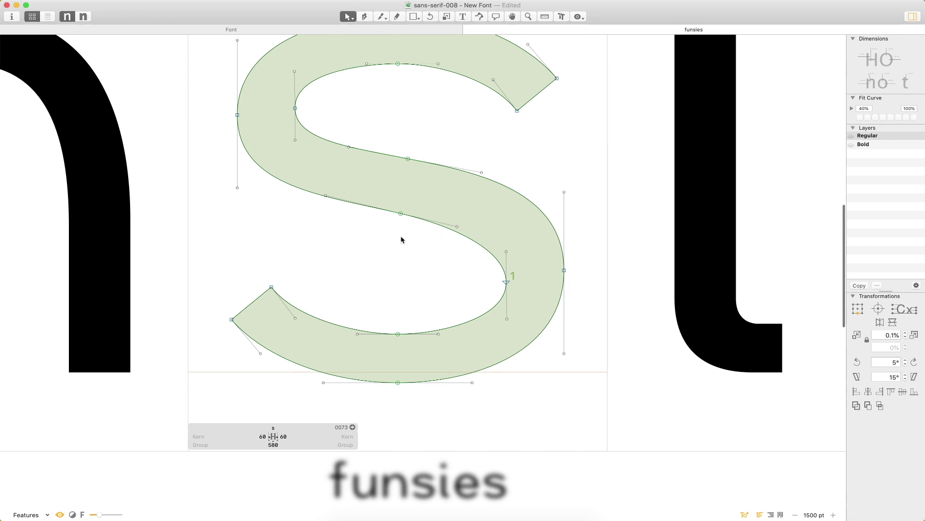
left_click_drag(475, 217, 438, 248)
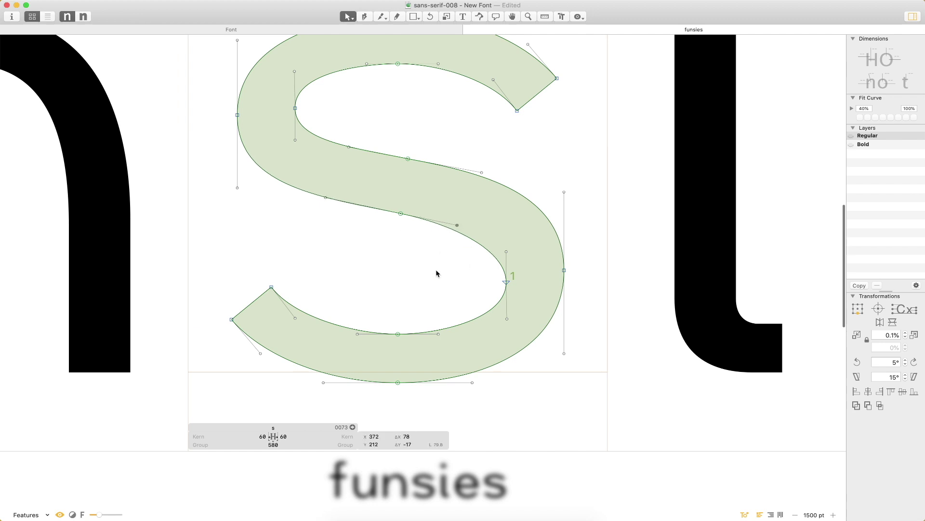
left_click(273, 222)
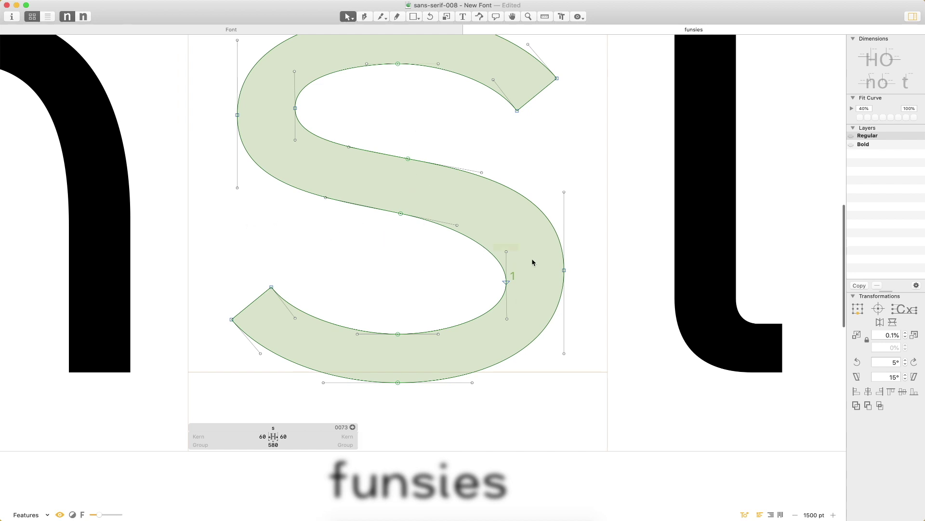
- Lengthen the upper handle of the s's inner right curve node to round the inner curve
left_click_drag(493, 244, 540, 268)
key("shift+Up")
key("shift+Up")
key("Up")
key("Up")
key("Up")
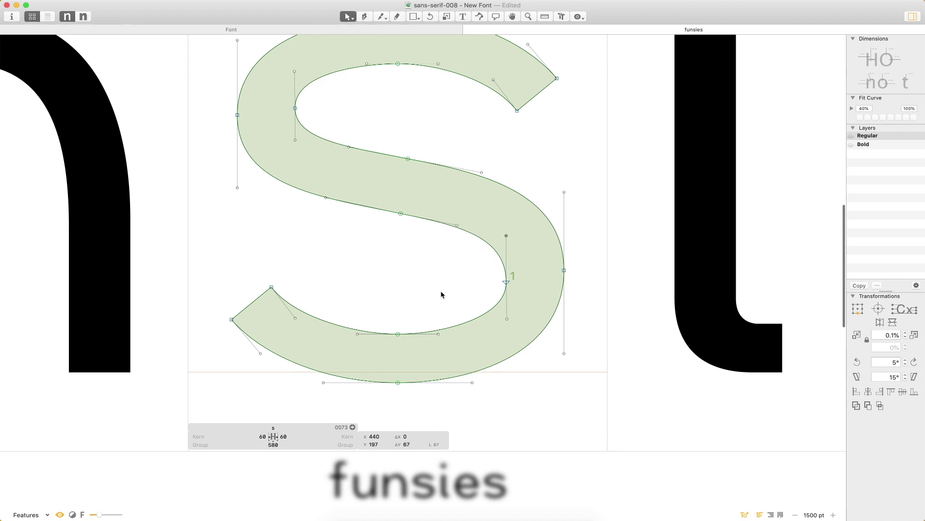
key("Down")
key("Down")
key("Down")
- Raise the s's inner right curve node to about Y 138
left_click(507, 280)
key("shift+Up")
key("shift+Down")
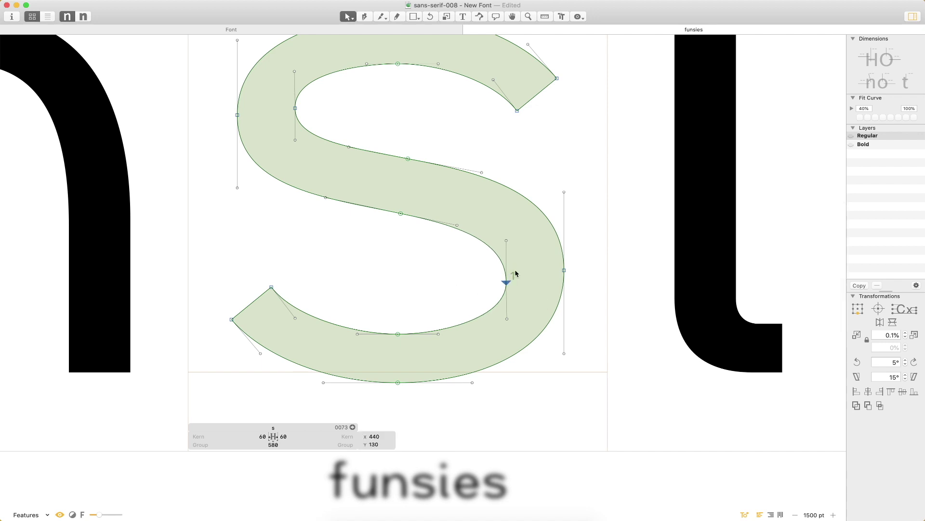
key("shift+Up")
key("Down")
- Check the revised s's balance against the neighbouring letters in funsies at a smaller size
scroll(432, 241, "down", 5)
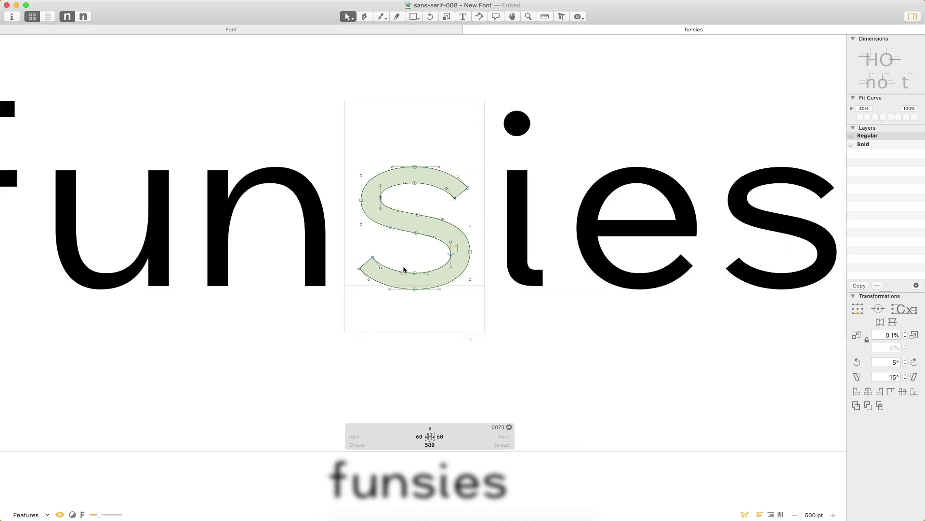
key("space")
left_click_drag(415, 230, 380, 248)
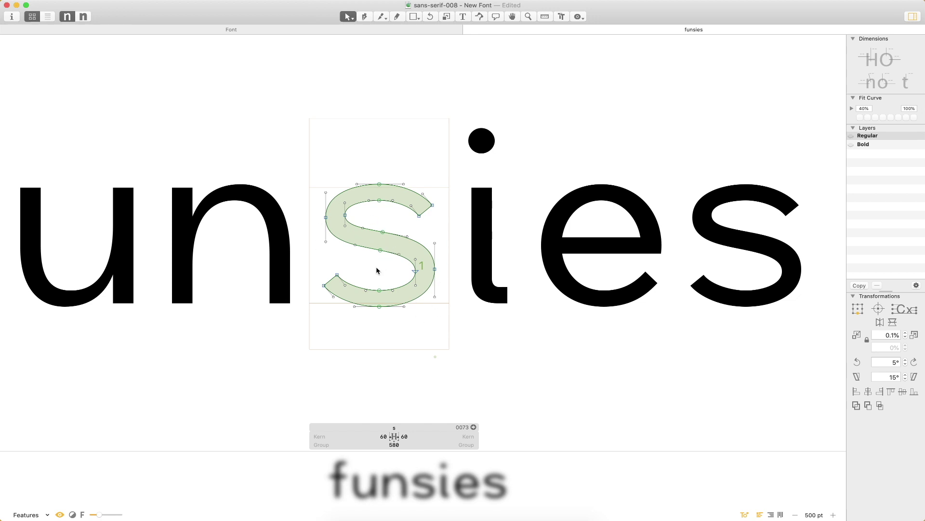
key("z")
left_click_drag(467, 116, 284, 372)
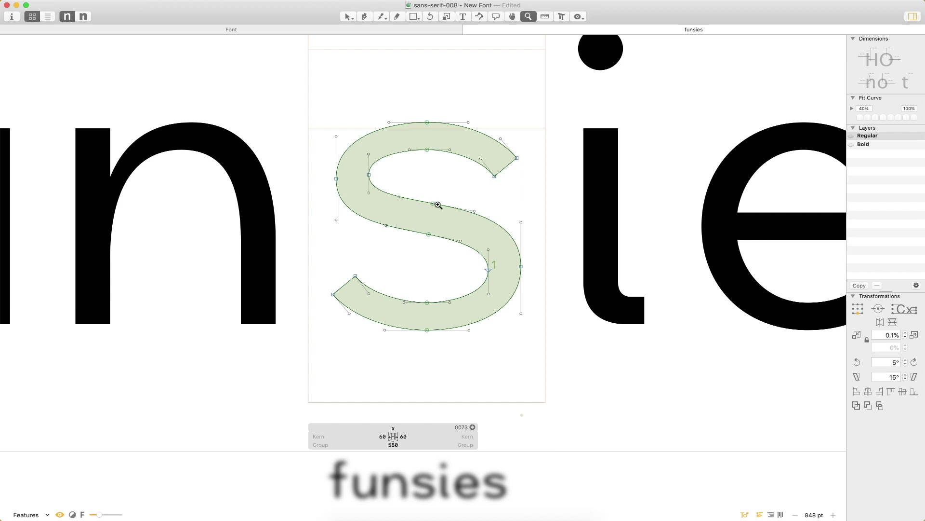
- Measure the stroke thickness across the middle of the s's spine
key("l")
key("super+minus")
key("super+plus")
key("super+plus")
key("super+plus")
left_click_drag(449, 137, 436, 245)
key("v")
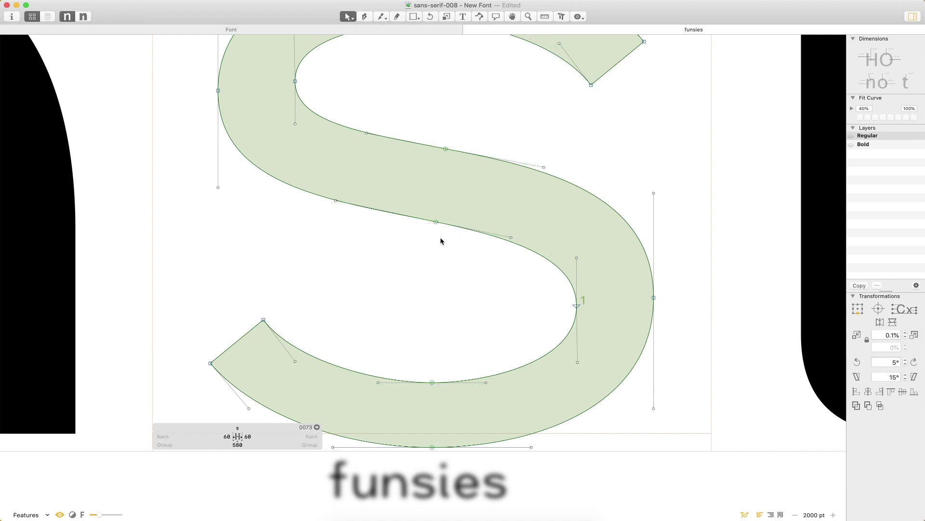
key("l")
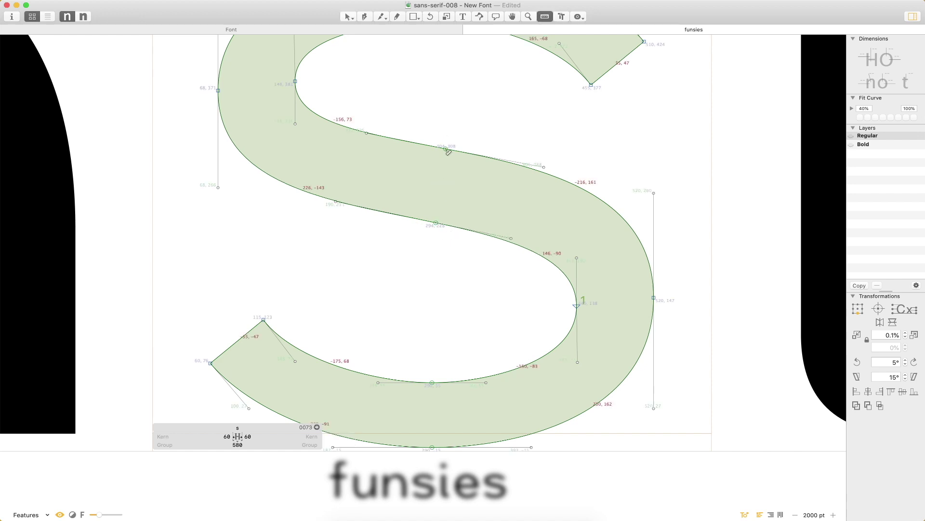
left_click_drag(436, 250, 404, 253)
key("v")
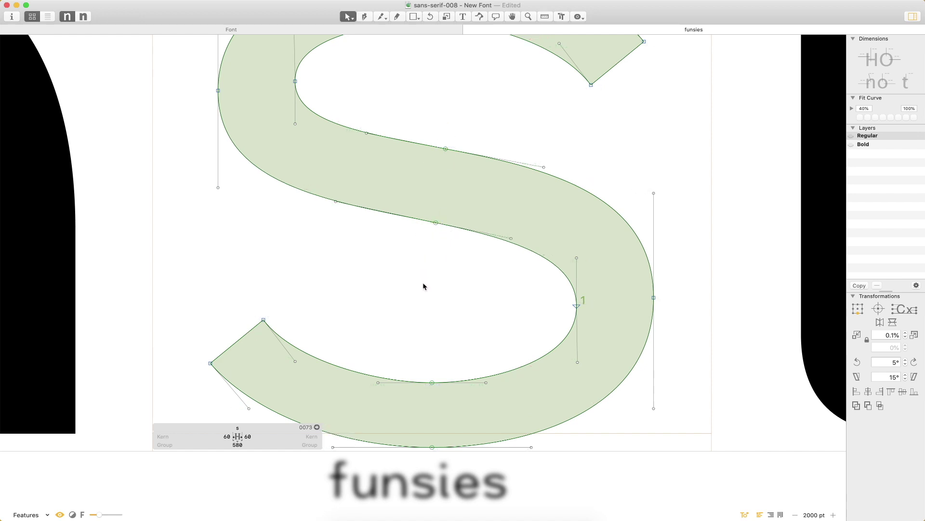
- Preview the whole word funsies without outlines and inspect the first s up close
key("super+0")
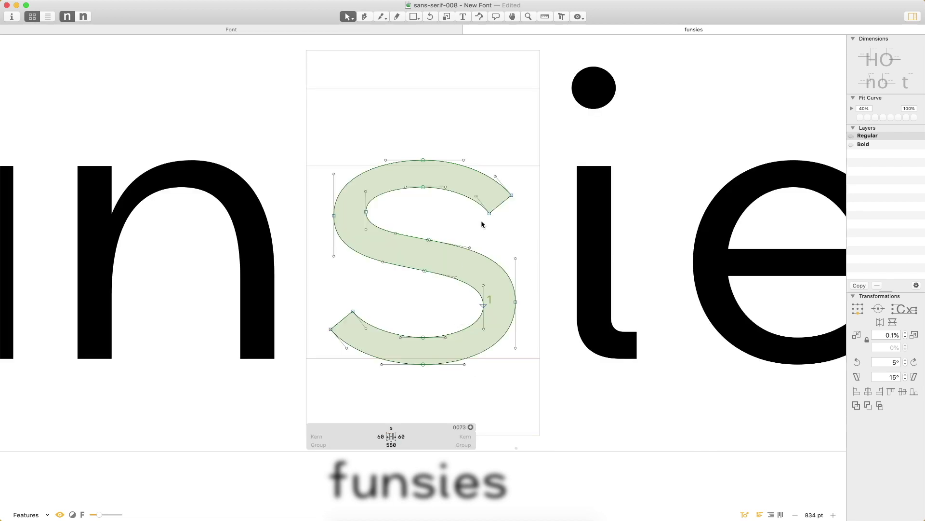
key("super+minus")
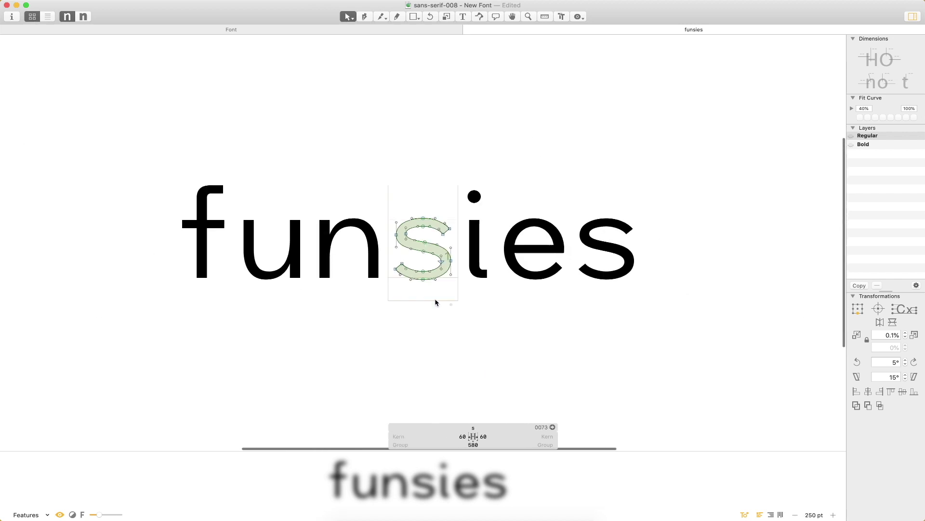
key("t")
left_click(640, 244)
key("Escape")
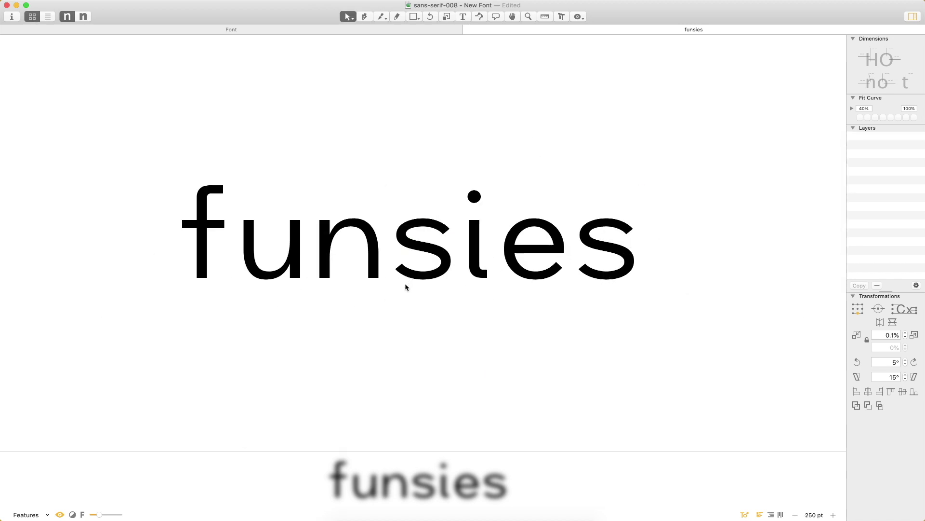
key("super+space")
left_click_drag(485, 185, 346, 338)
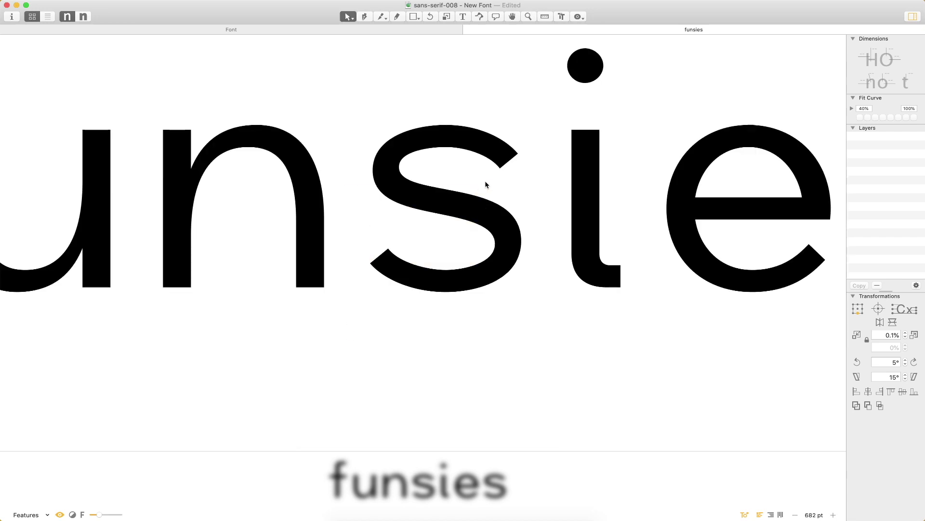
- Raise both spine nodes of the first s slightly together
double_click(437, 207)
left_click_drag(466, 182, 422, 234)
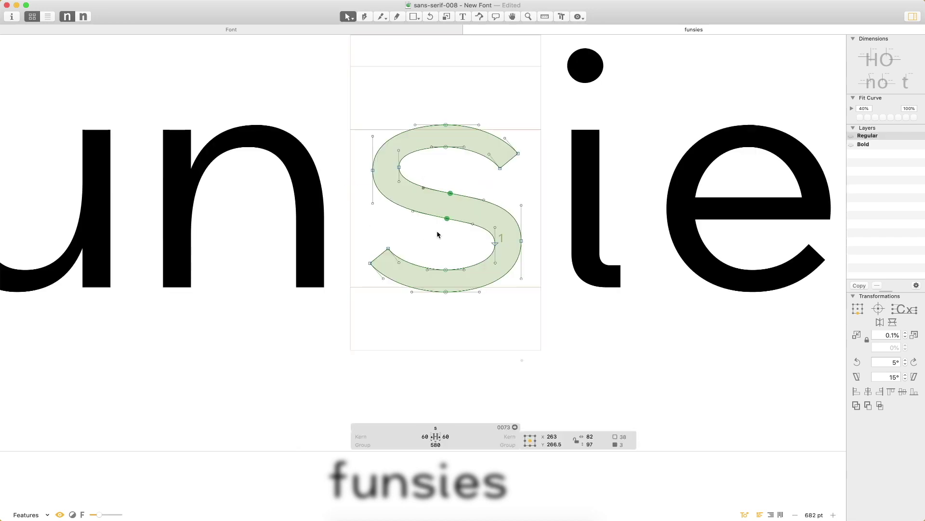
key("Up")
key("Up")
key("Up")
key("Up")
left_click(435, 236)
- Nudge the inner left node of the s's upper bowl down by one unit
left_click(399, 167)
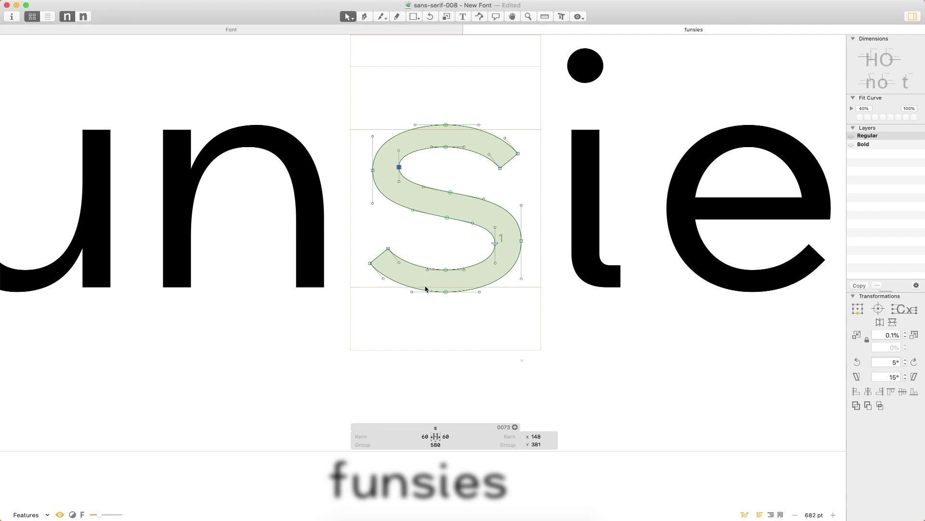
key("Down")
key("Down")
key("Up")
left_click(428, 269)
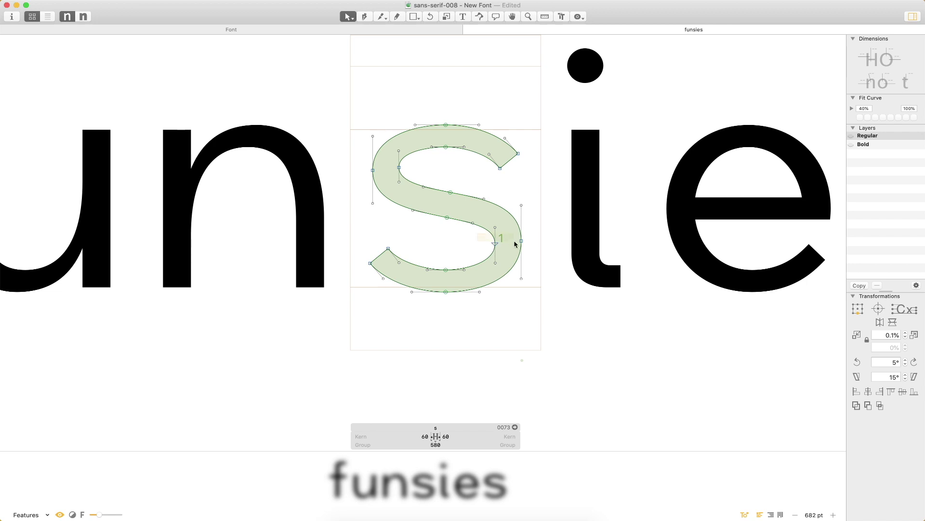
- Lower the inner and outer right nodes of the s's lower bowl slightly and line them up at nearly the same height
left_click_drag(484, 236, 511, 261)
key("Right")
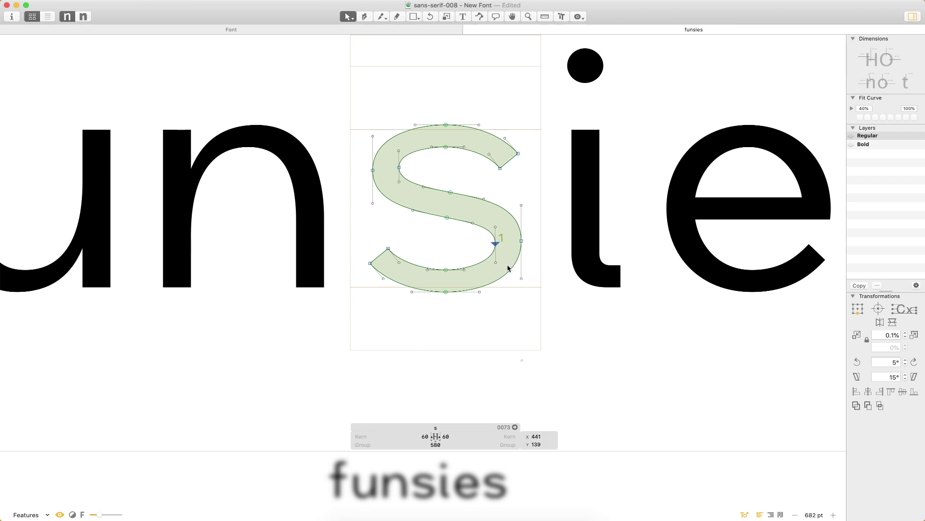
key("Down")
key("Down")
left_click(521, 243)
left_click(481, 239)
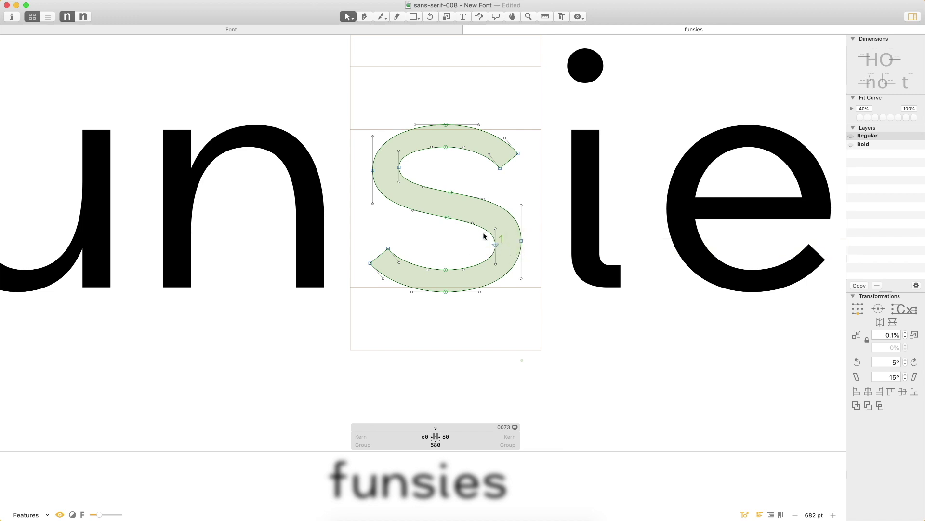
left_click(496, 245)
left_click(521, 241)
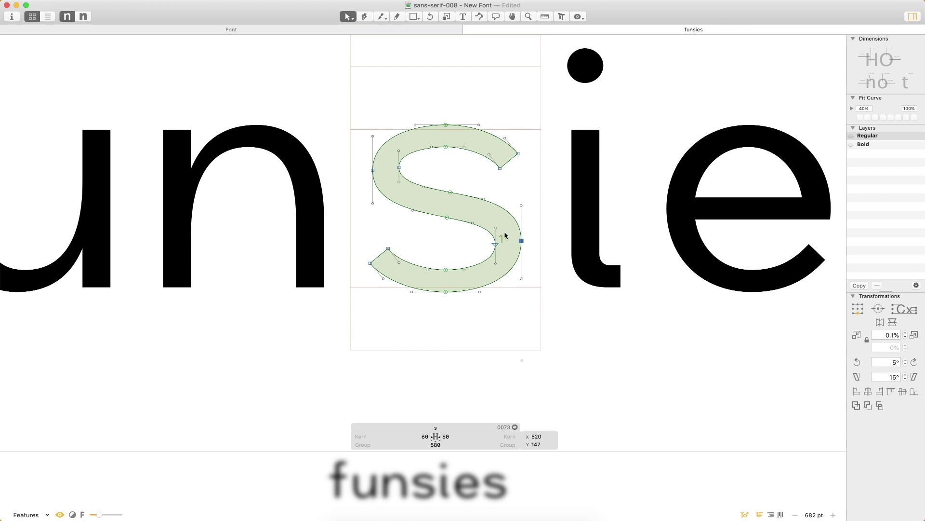
- Raise the outer left node of the s's upper bowl to nearly the same height as the inner node
left_click_drag(348, 159, 404, 179)
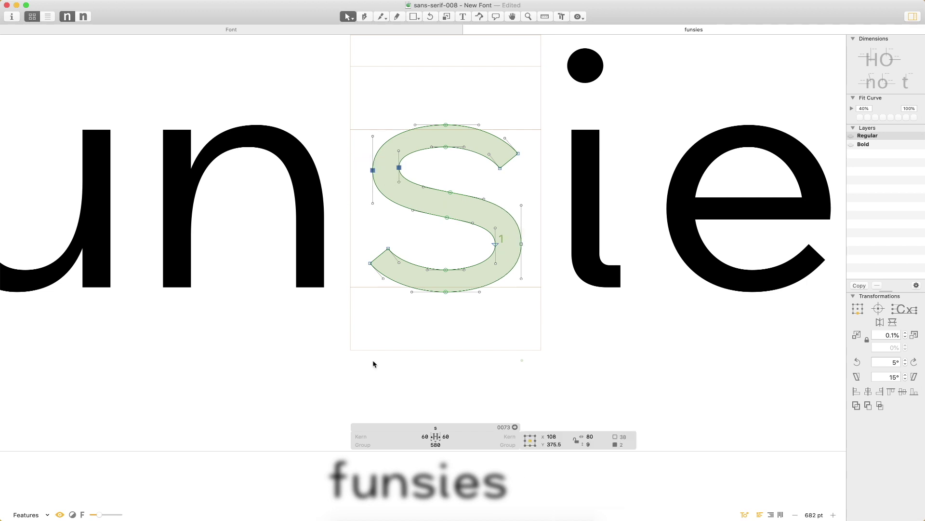
left_click(359, 352)
left_click_drag(365, 156, 383, 180)
key("shift+Up")
key("Down")
key("Down")
key("Down")
key("Up")
key("Up")
left_click(374, 213)
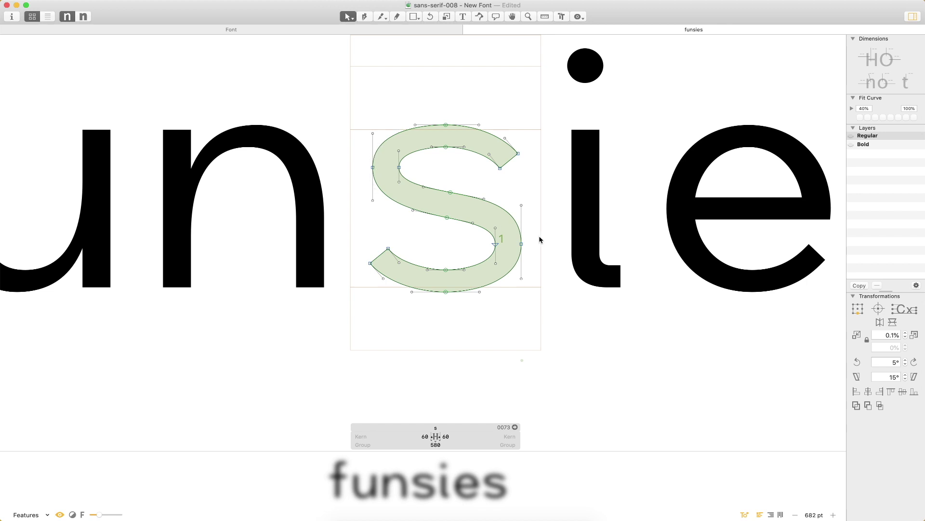
- Nudge the lower bowl's right nodes and the upper bowl's outer left node down slightly
left_click_drag(543, 238, 513, 263)
key("Down")
left_click_drag(364, 153, 386, 181)
key("Down")
key("Down")
left_click(363, 202)
- Turn on the Speed Punk curvature display and enlarge the s to inspect its curves
left_click(184, 1)
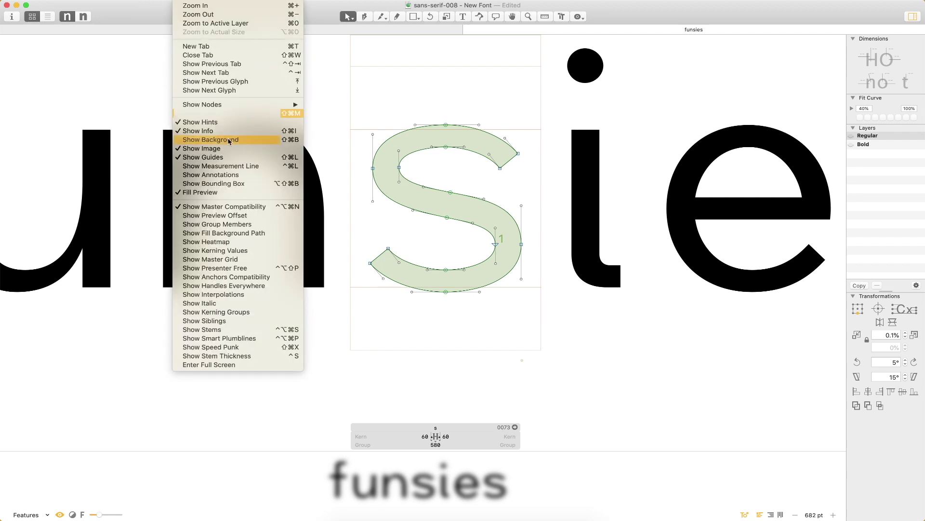
left_click(231, 348)
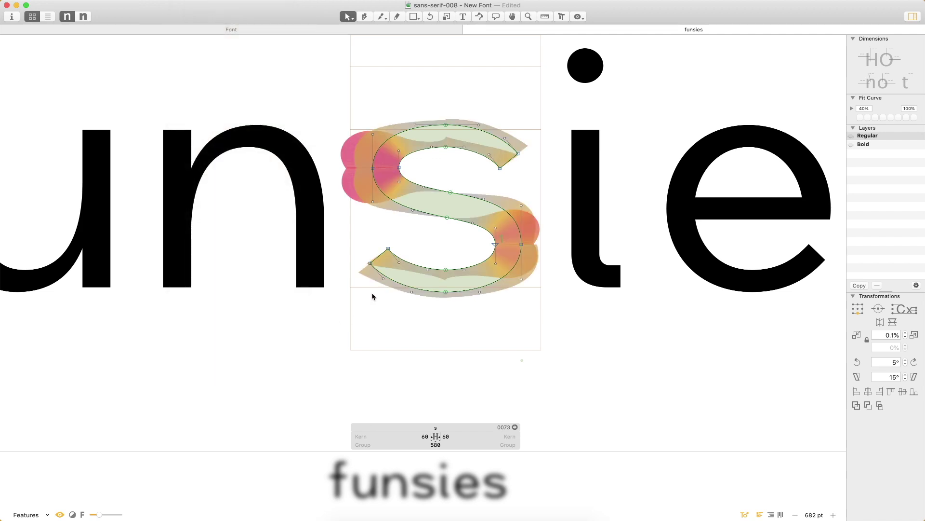
key("super+space")
left_click_drag(592, 52, 293, 361)
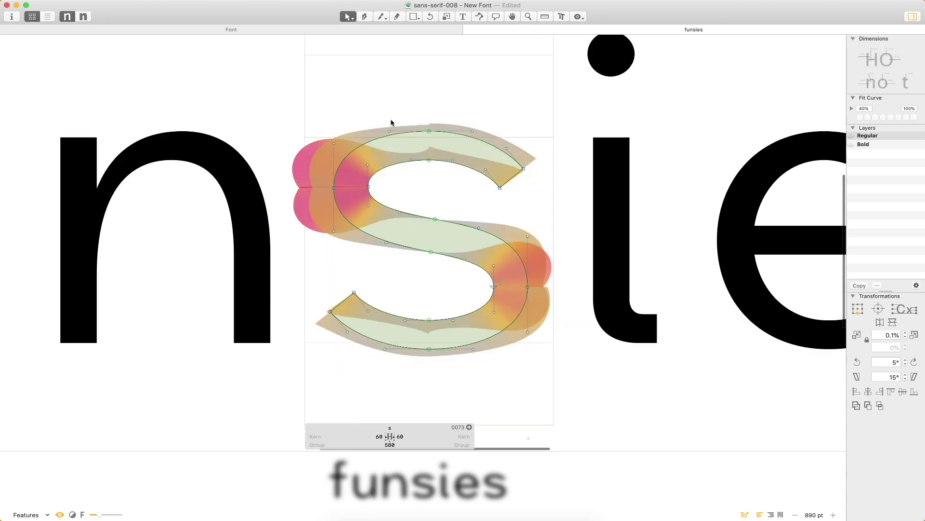
- Test both handles of the s's outer top node against the curvature display and lengthen the right one slightly
left_click_drag(383, 119, 407, 152)
key("shift+Left")
key("shift+Right")
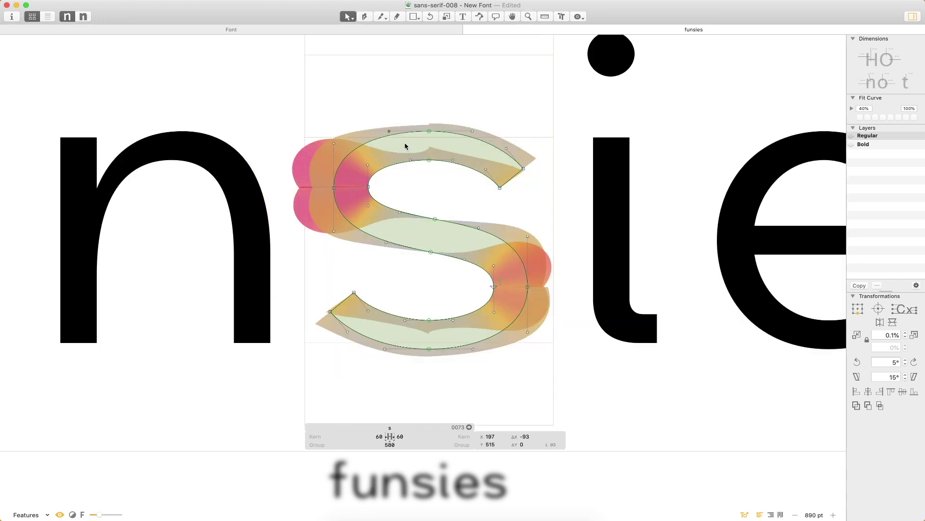
left_click_drag(476, 123, 464, 143)
key("shift+Left")
key("shift+Right")
key("Right")
key("Right")
key("Right")
left_click(536, 124)
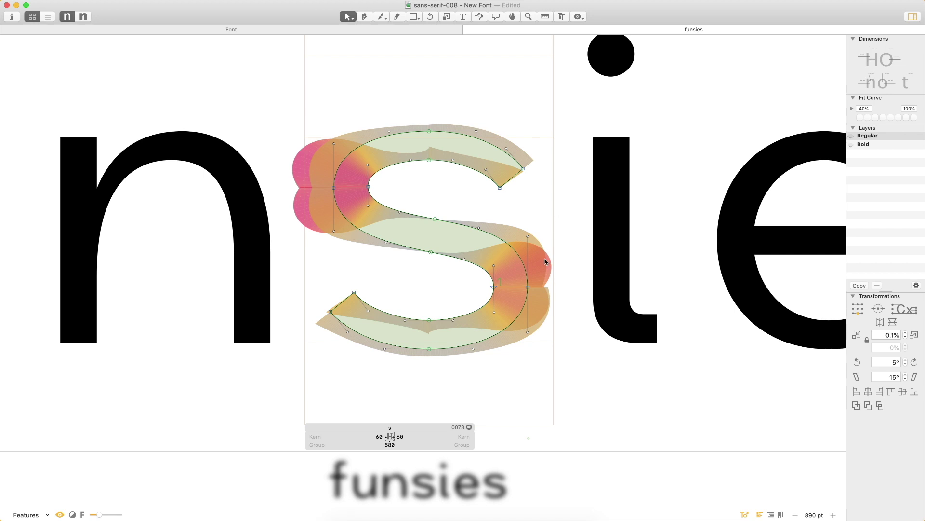
- Shorten the upper handle of the lower bowl's outer right node to smooth the curvature out of the spine
left_click(528, 237)
key("shift+Down")
key("shift+Down")
key("shift+Up")
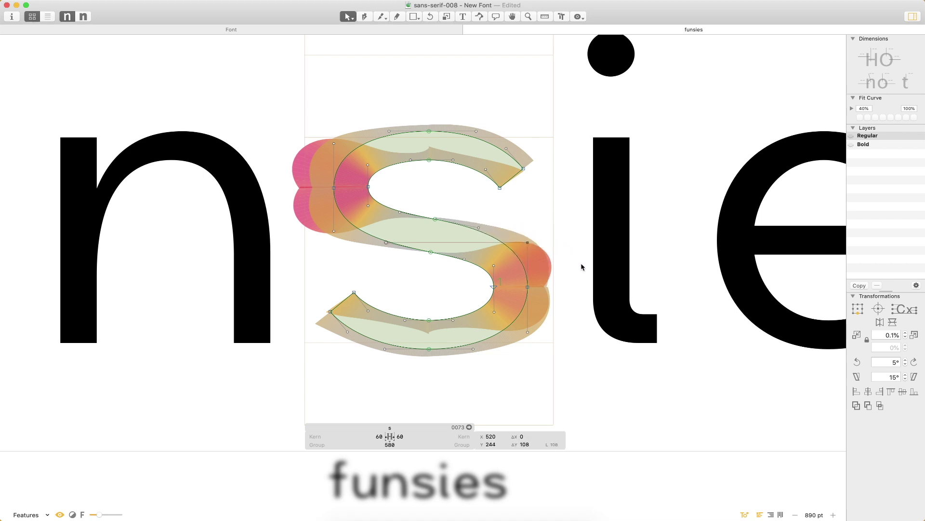
key("Down")
key("Down")
key("Down")
key("Down")
key("Down")
key("Down")
key("Down")
left_click(554, 223)
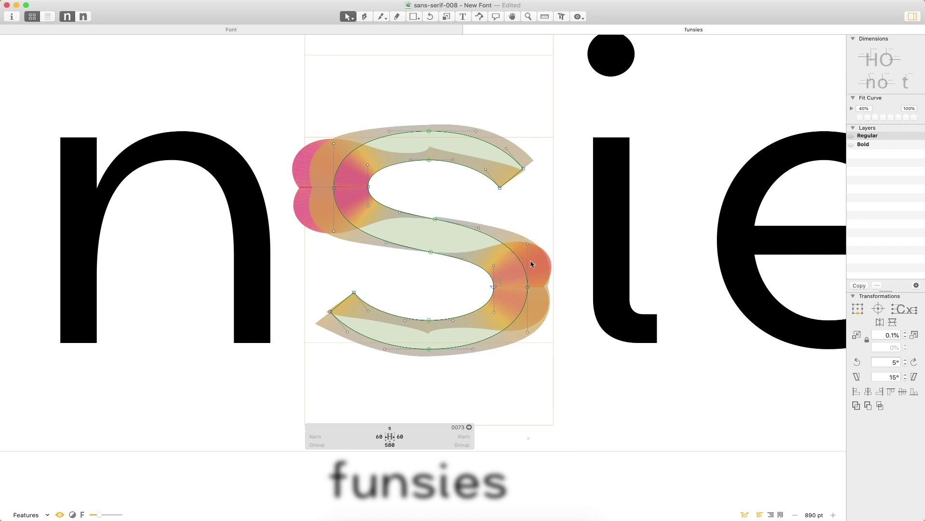
- Shorten the right handle of the s's inner bottom node to 52 units horizontally
left_click(492, 266)
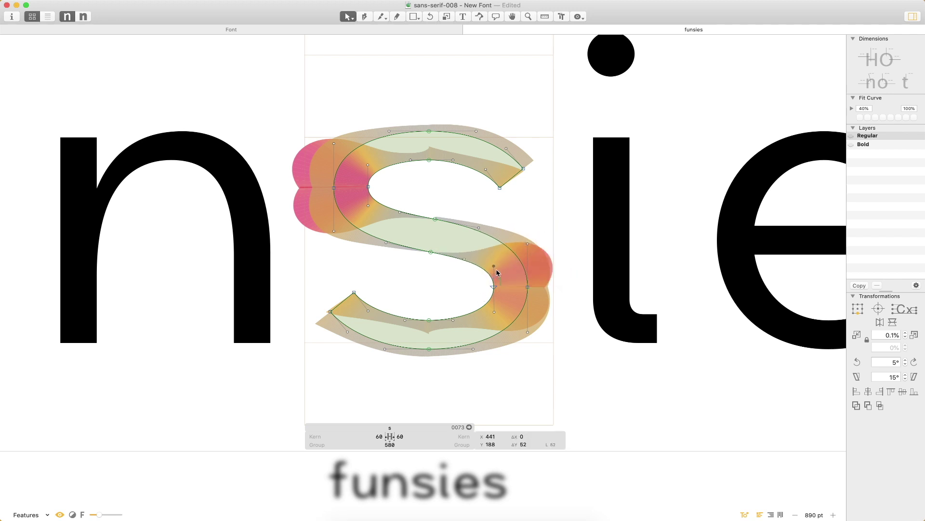
left_click(473, 298)
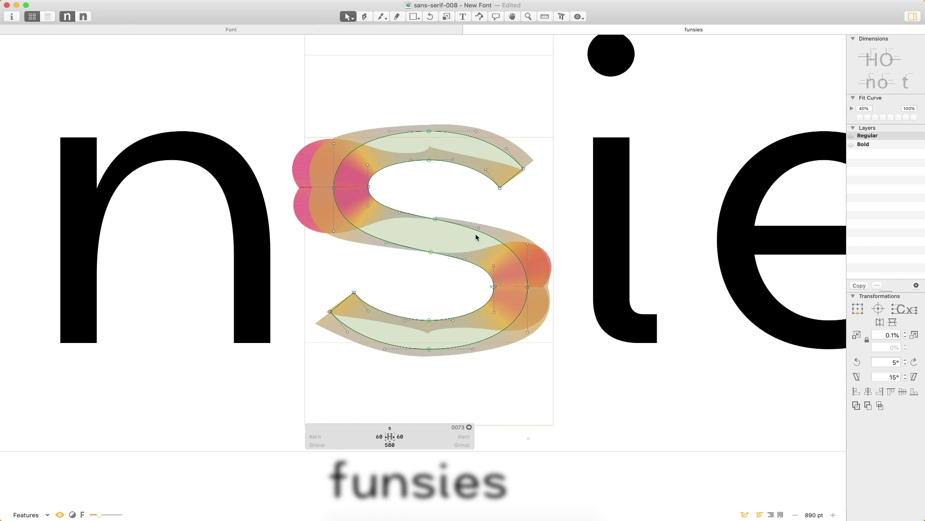
left_click_drag(460, 308, 450, 336)
key("shift+Right")
key("shift+Left")
key("shift+Left")
key("Right")
key("Right")
key("Right")
key("Right")
key("Right")
key("Right")
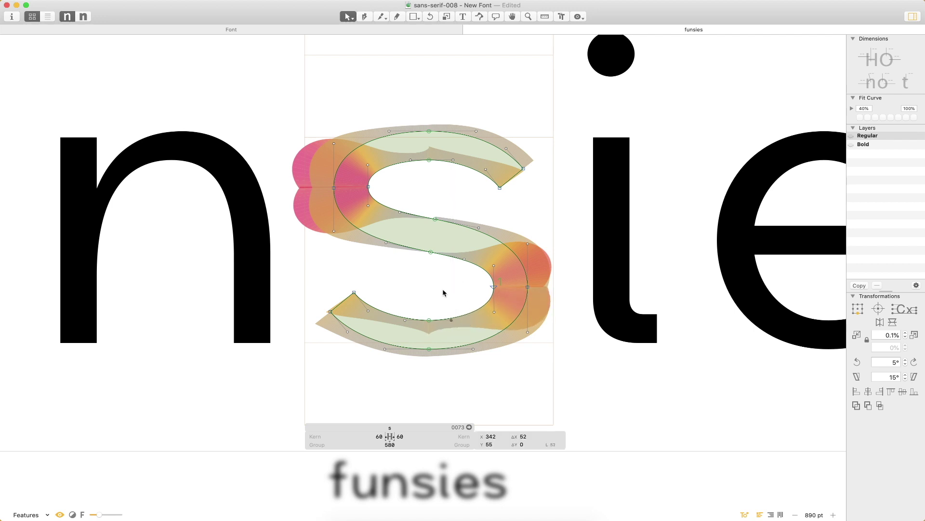
left_click(467, 392)
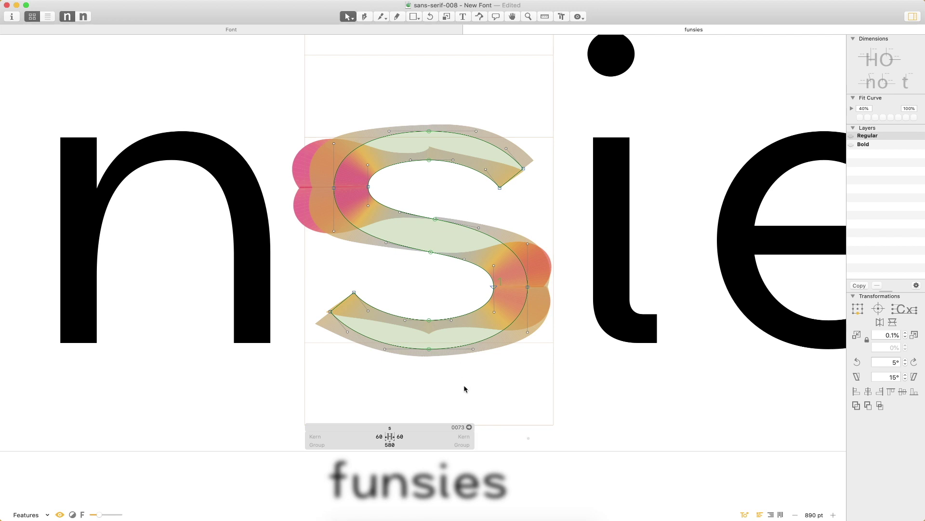
- Fine-tune the lengths of the upper handles on the lower bowl's two right nodes using the curvature display
left_click_drag(535, 230, 518, 261)
key("shift+Up")
key("shift+Down")
key("shift+Up")
key("shift+Up")
key("shift+Up")
key("shift+Up")
key("shift+Down")
key("shift+Down")
key("shift+Down")
key("shift+Down")
left_click(494, 266)
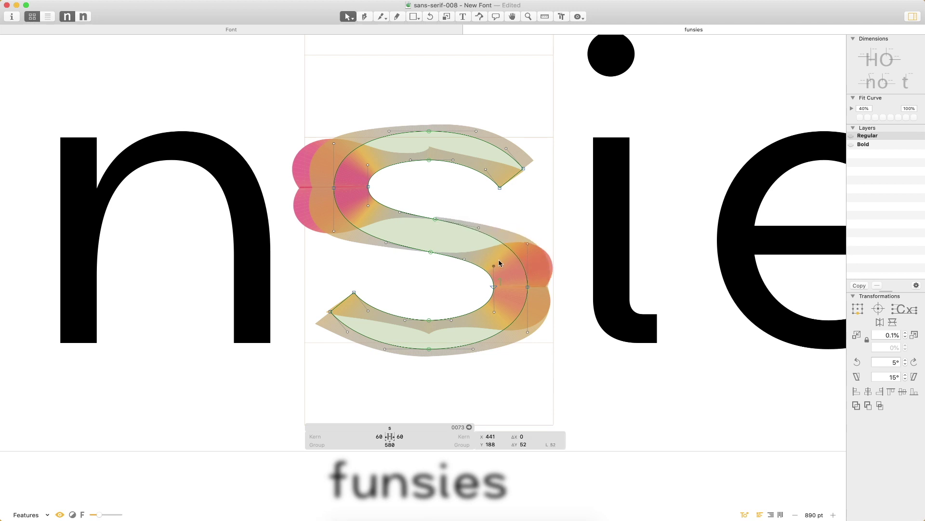
left_click(568, 239)
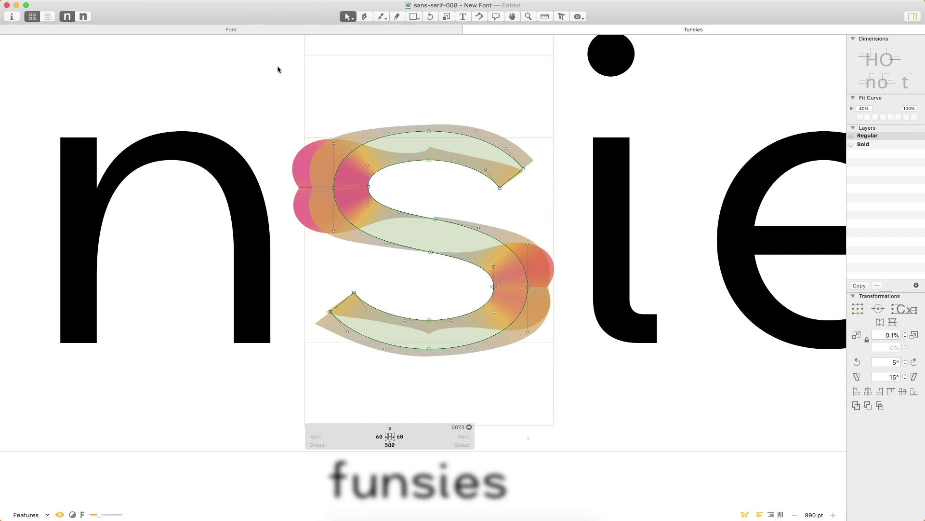
- Turn off the Speed Punk curvature display and view the whole word funsies
left_click(182, 0)
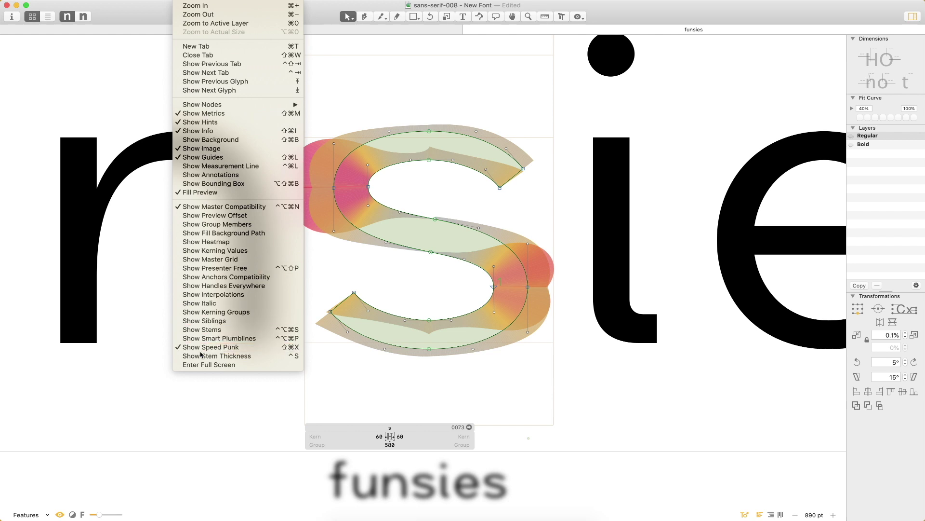
left_click(205, 347)
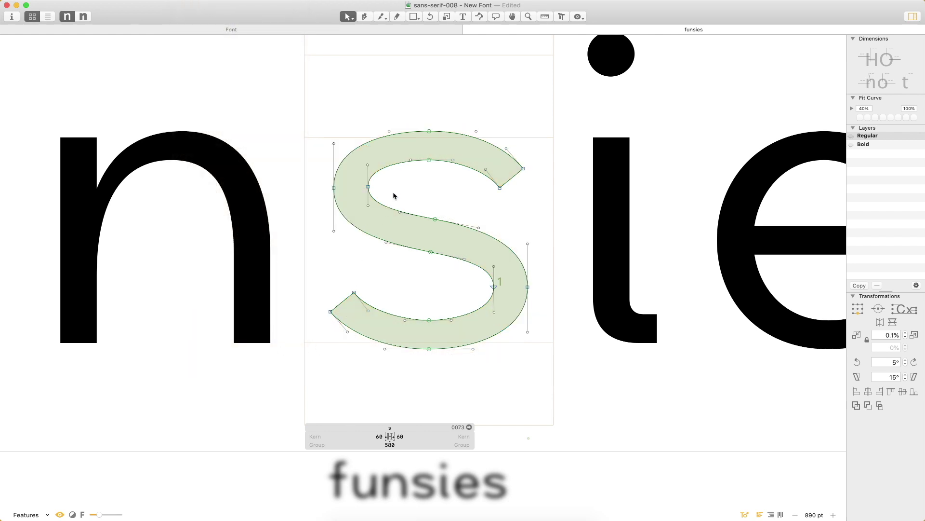
scroll(394, 195, "down", 10)
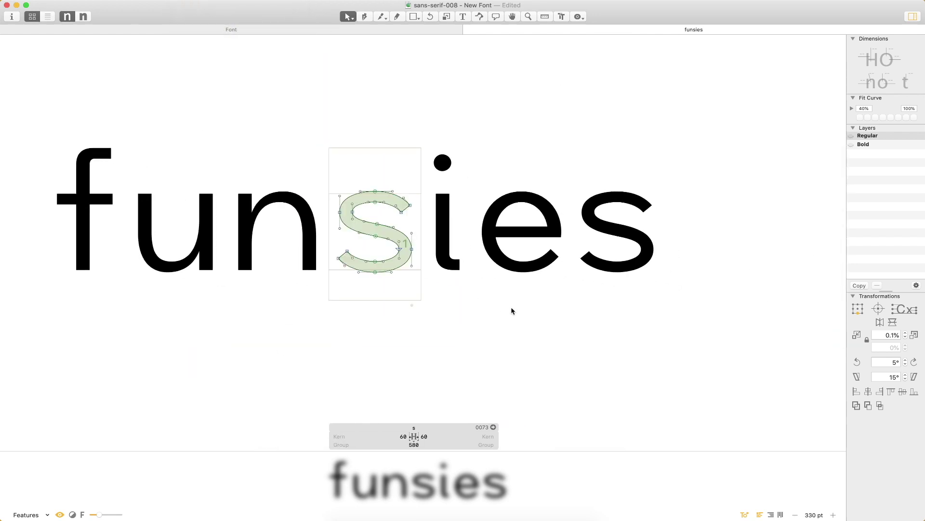
- Delete the i and e between the two s letters so the sample word reads funss
key("super+space")
left_click_drag(492, 173, 326, 335)
left_click_drag(453, 196, 273, 253)
key("BackSpace")
key("BackSpace")
key("Escape")
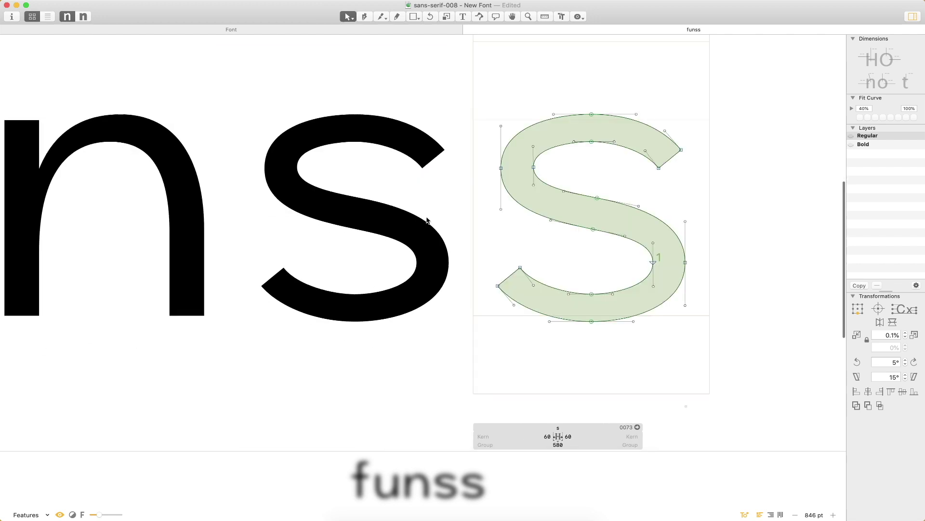
- Lengthen the upper handles of the first s's inner and outer lower-right nodes together by a few units
double_click(393, 241)
left_click_drag(468, 207, 415, 252)
key("Up")
key("Up")
key("Up")
key("Up")
key("Up")
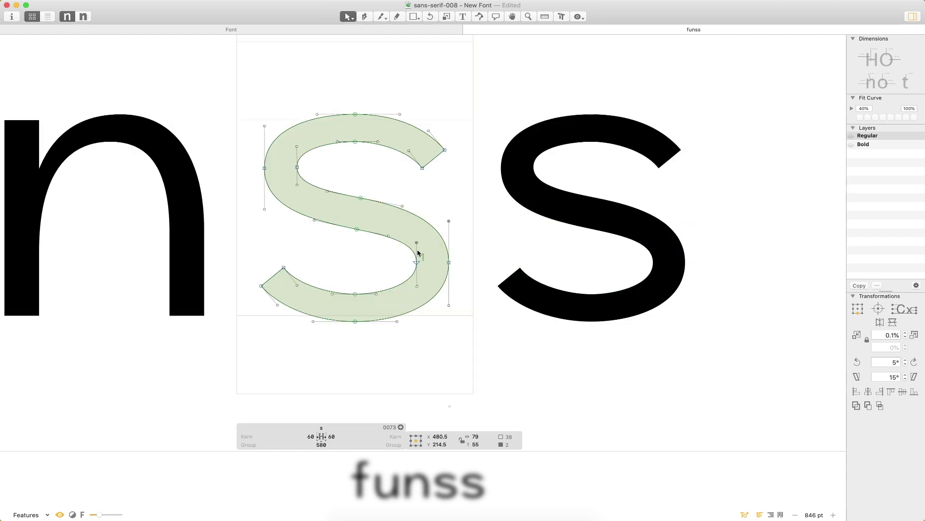
left_click(469, 249)
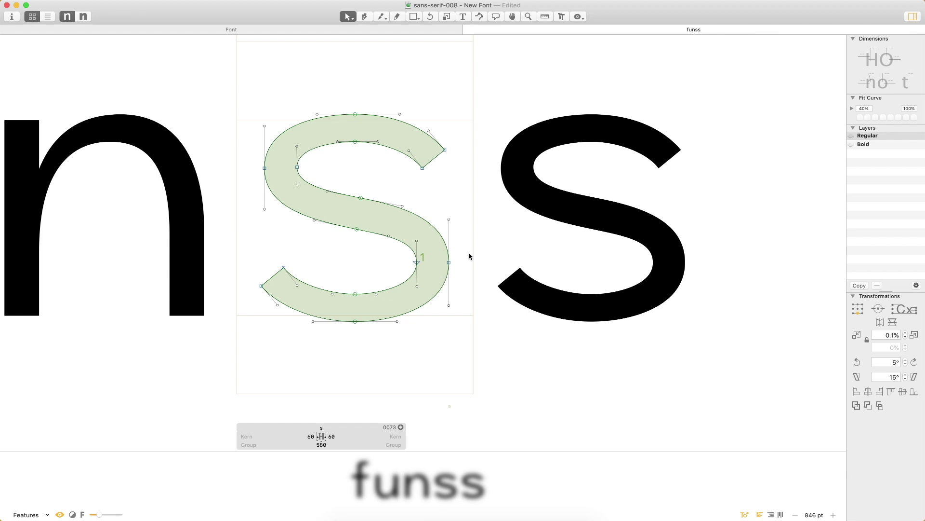
- Check the s shapes in funss at 250 pt without outlines, and close the edit tab to return to the font overview
key("super+minus")
key("super+minus")
key("super+minus")
key("t")
left_click(507, 229)
key("Escape")
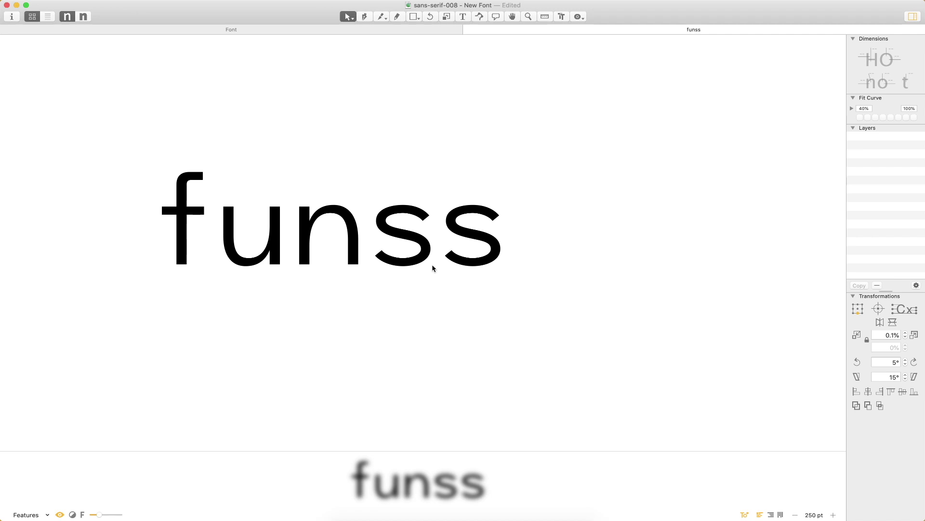
double_click(405, 241)
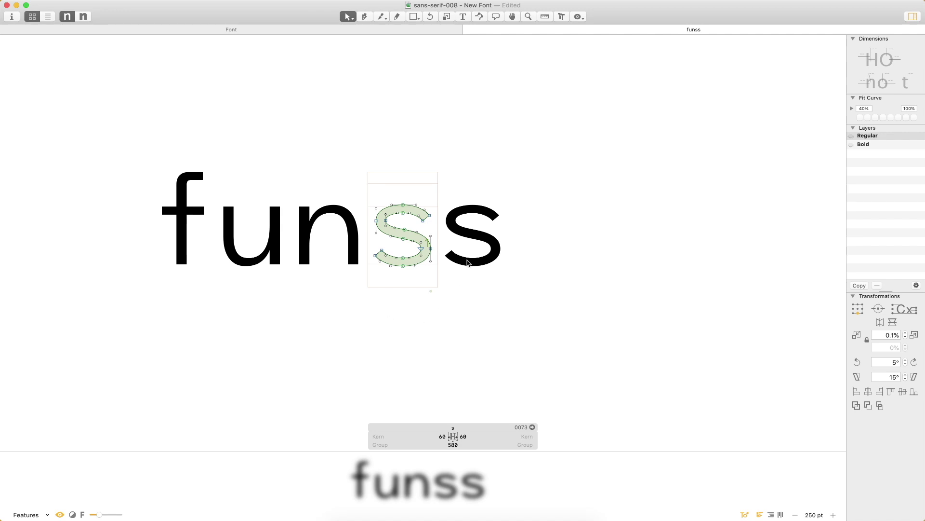
key("Escape")
key("Escape")
left_click_drag(431, 204, 518, 229)
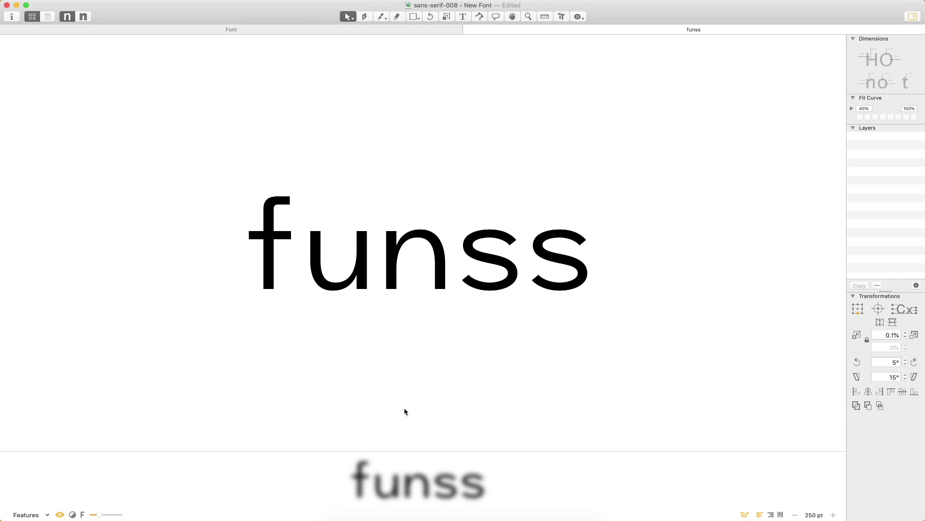
key("super+w")
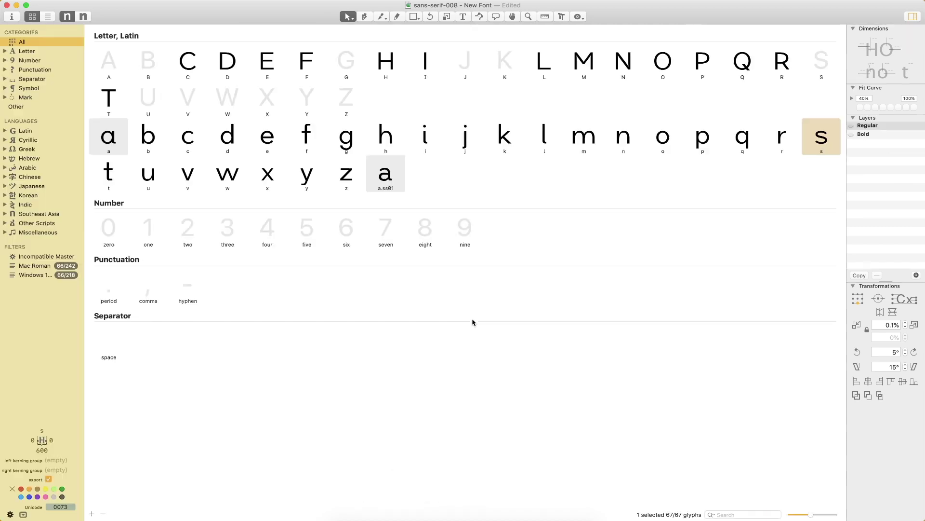